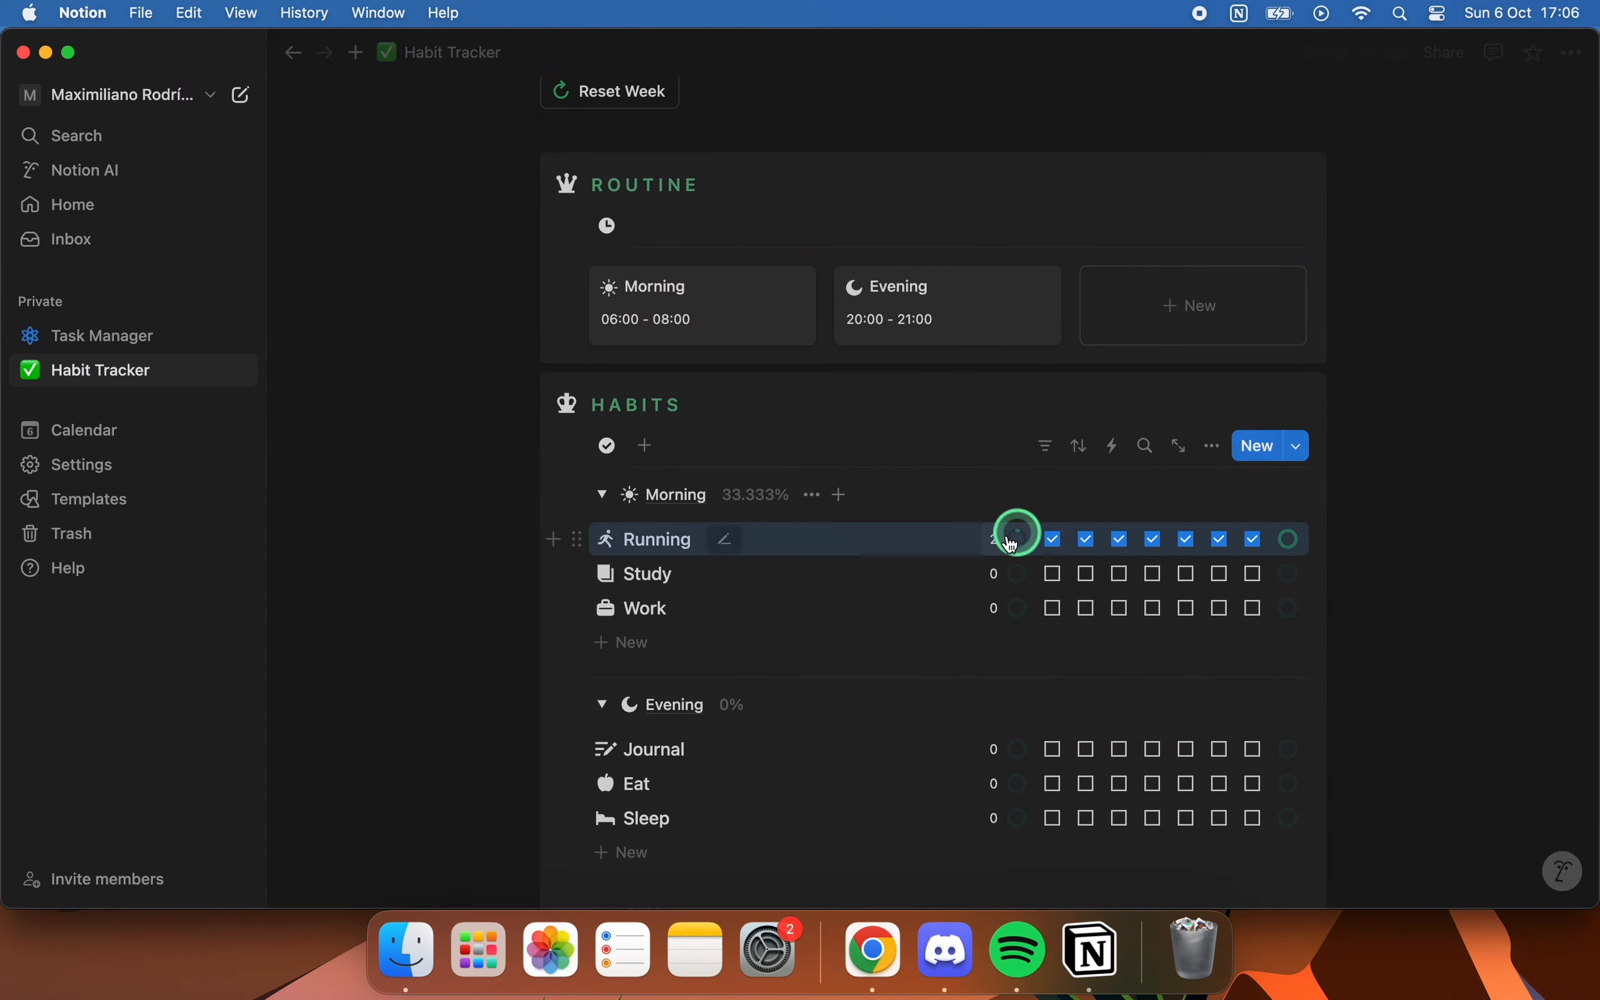
- Tick the first and fifth days for Journal, second, fifth and seventh for Eat, and fifth for Sleep in the Evening habits
scroll(998, 539, down, 3)
click(1053, 627)
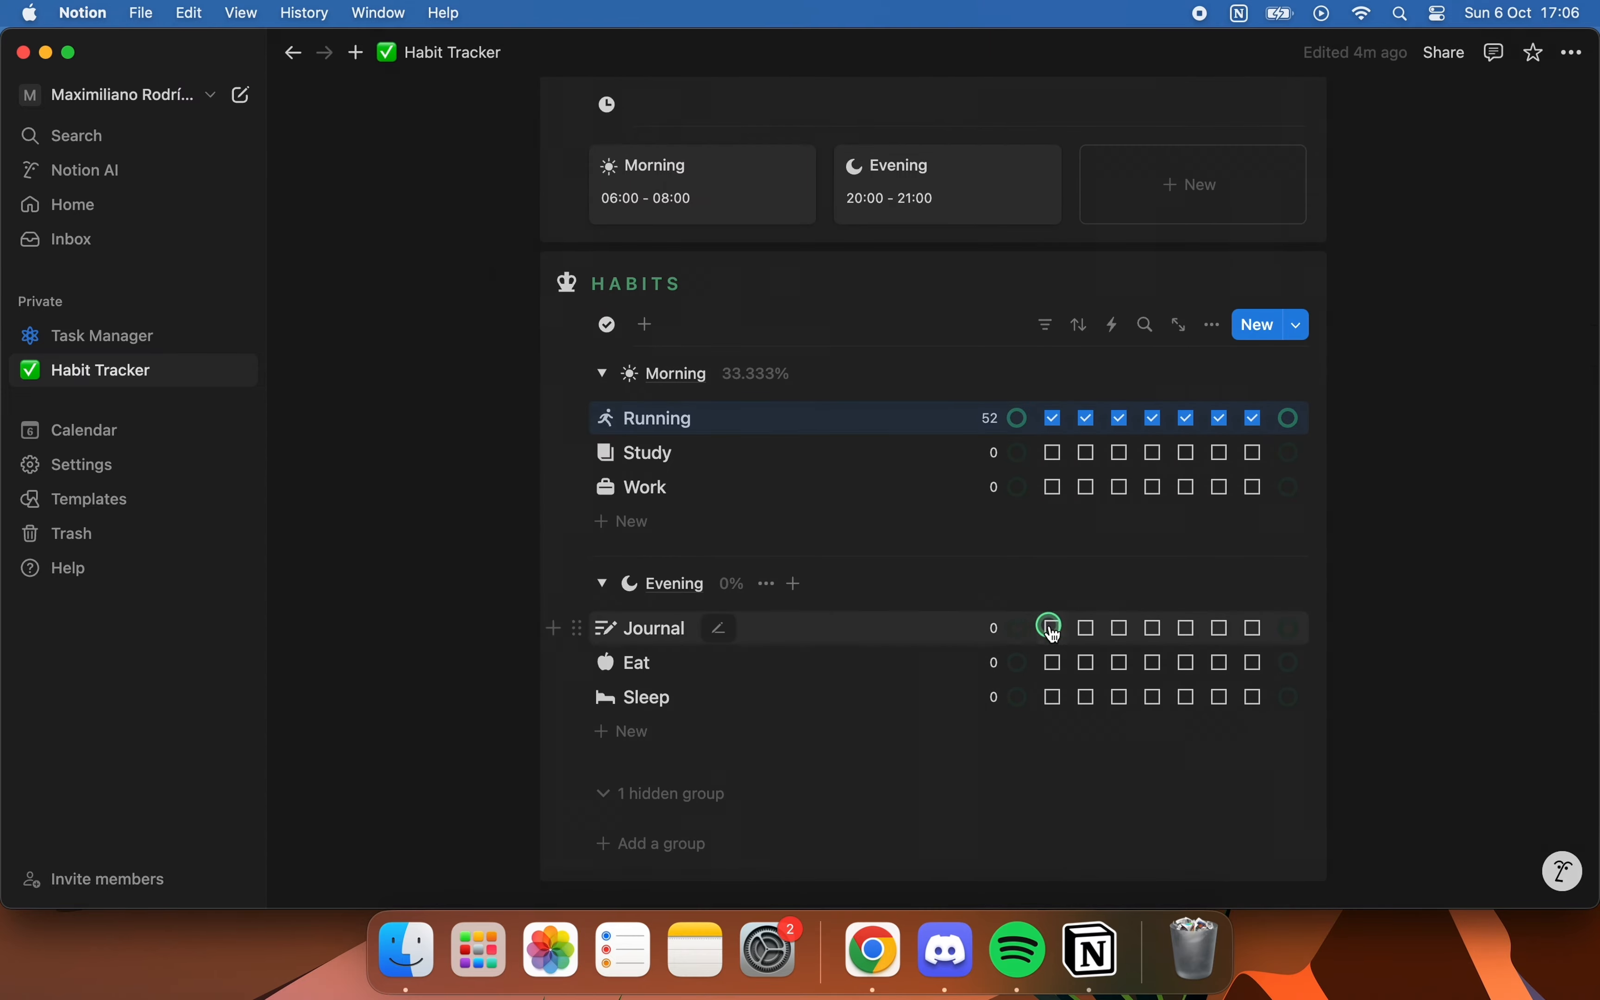
click(1088, 661)
click(1187, 696)
click(1188, 662)
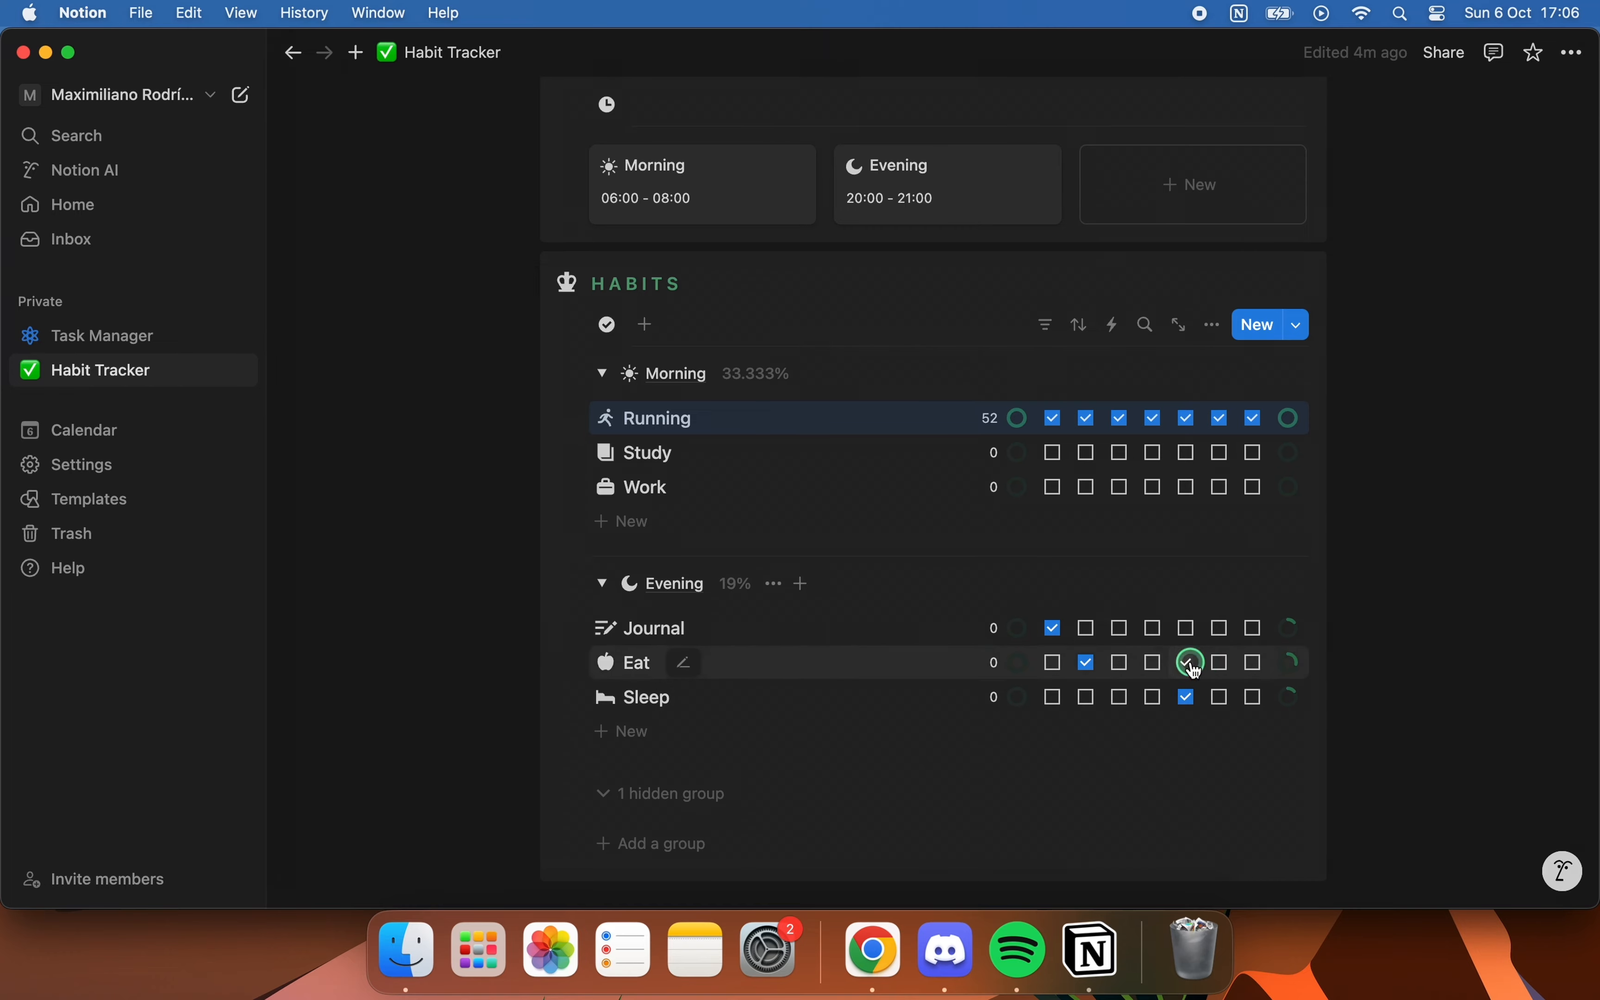
click(1255, 662)
click(1187, 627)
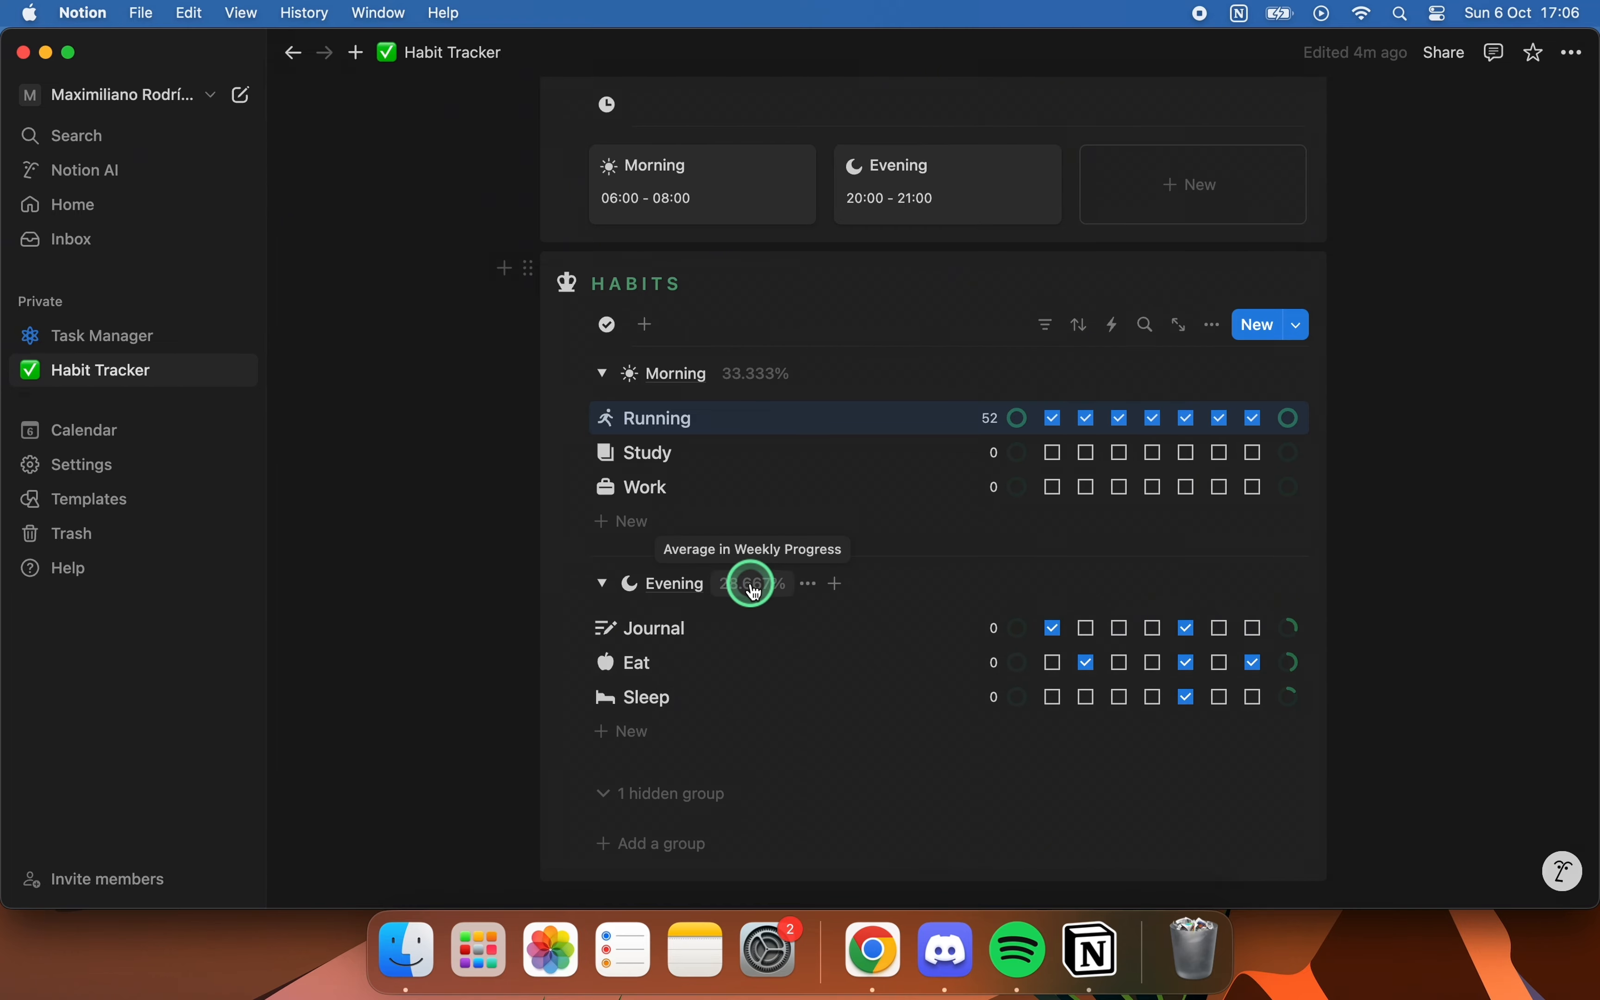
- Reset the week's habit checkboxes in the Habit Tracker and confirm the reset
scroll(754, 592, up, 10)
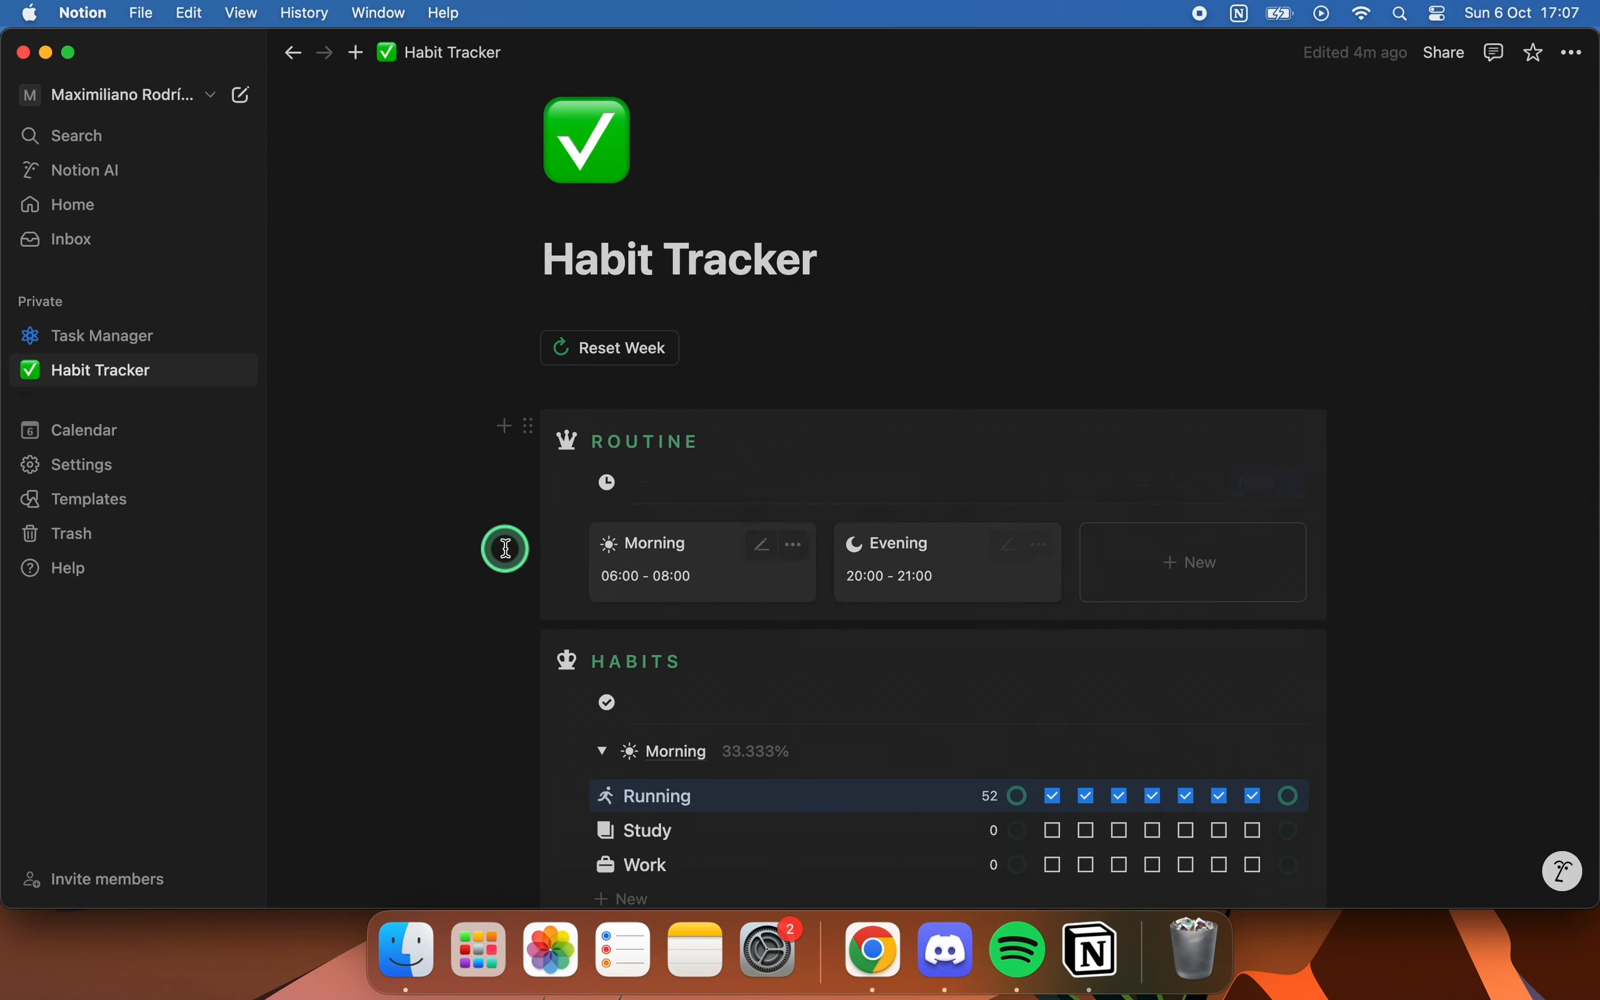
scroll(506, 548, up, 2)
click(597, 423)
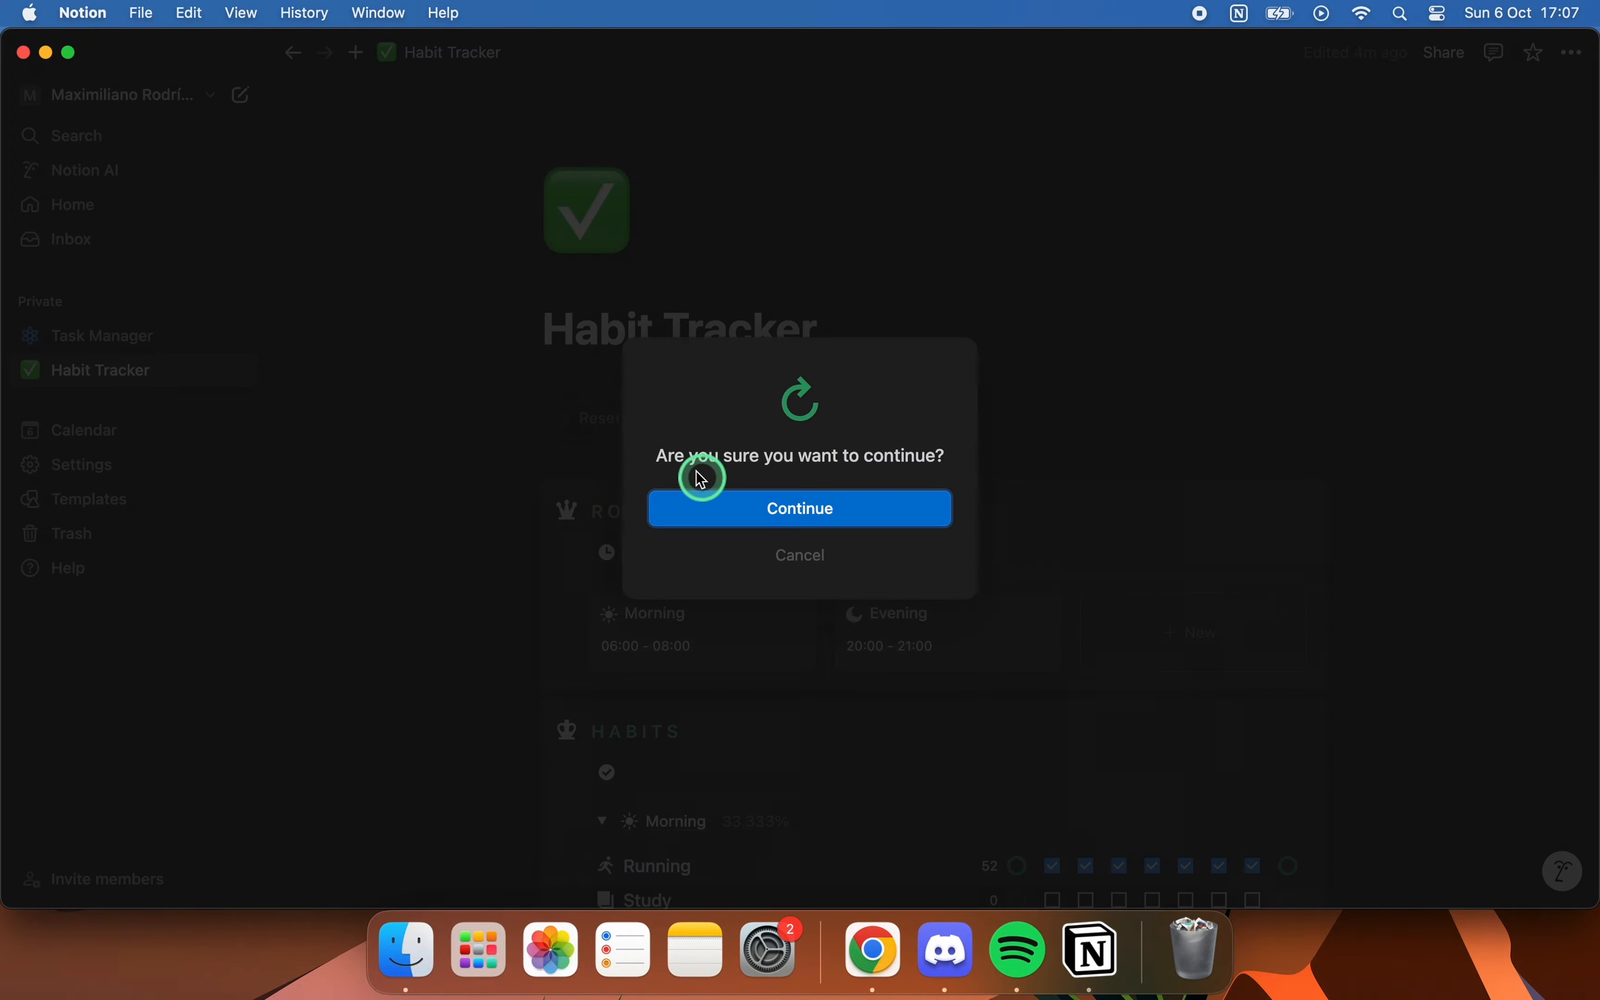
click(848, 504)
scroll(475, 533, down, 3)
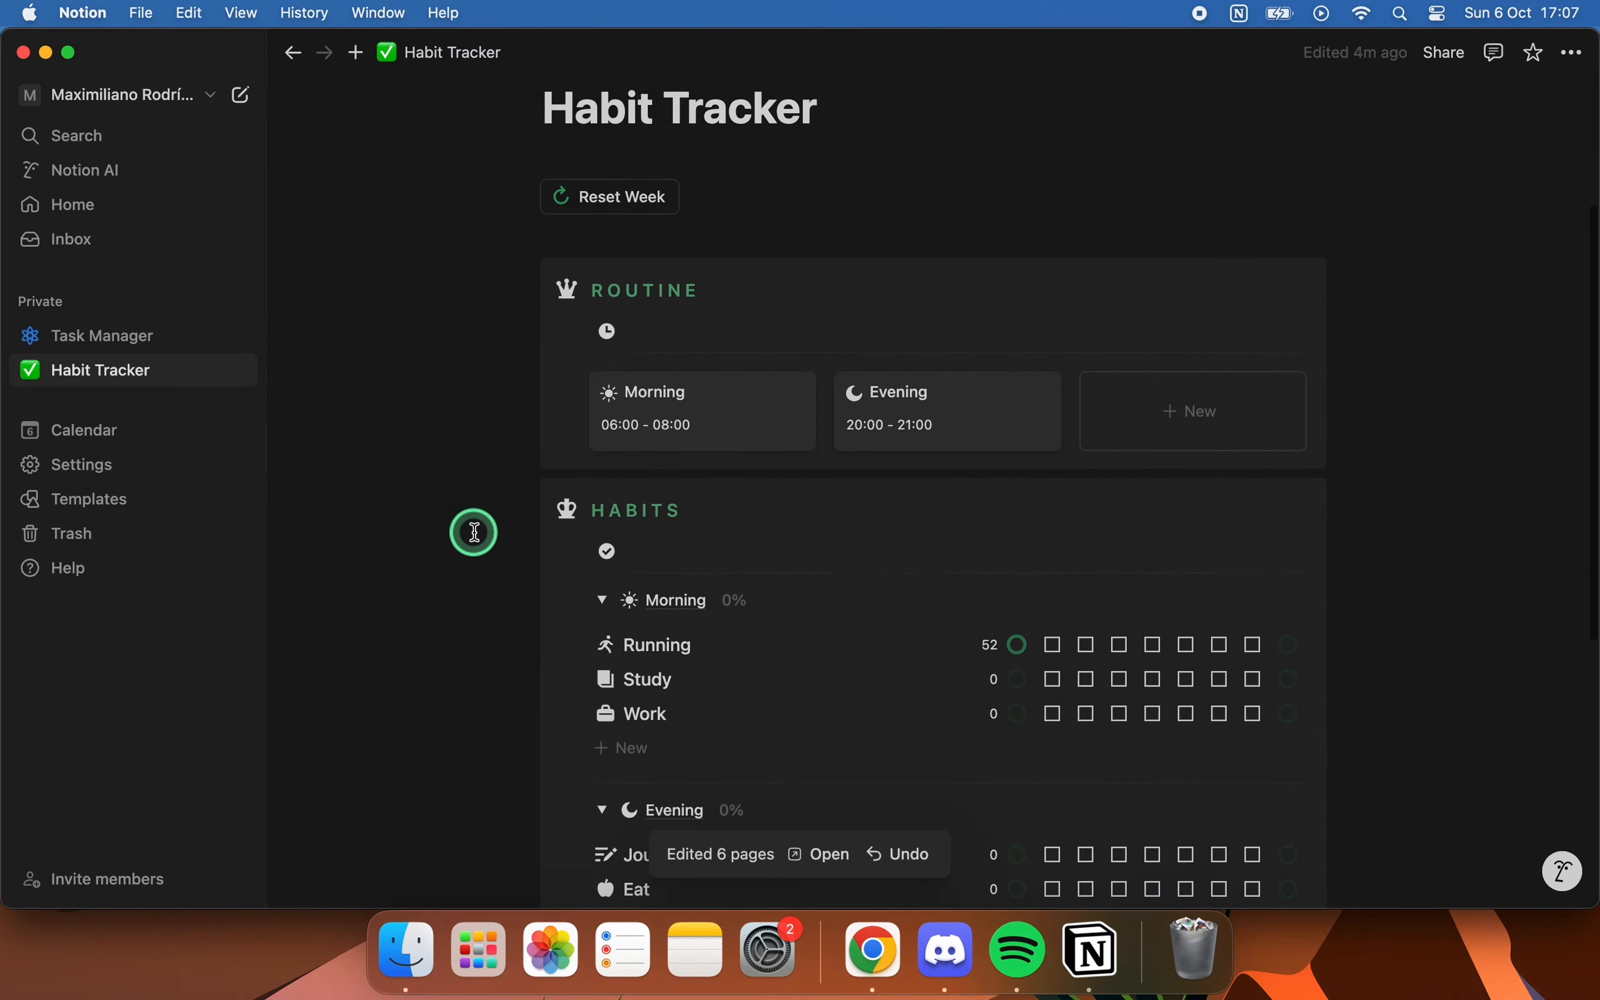
scroll(474, 532, down, 2)
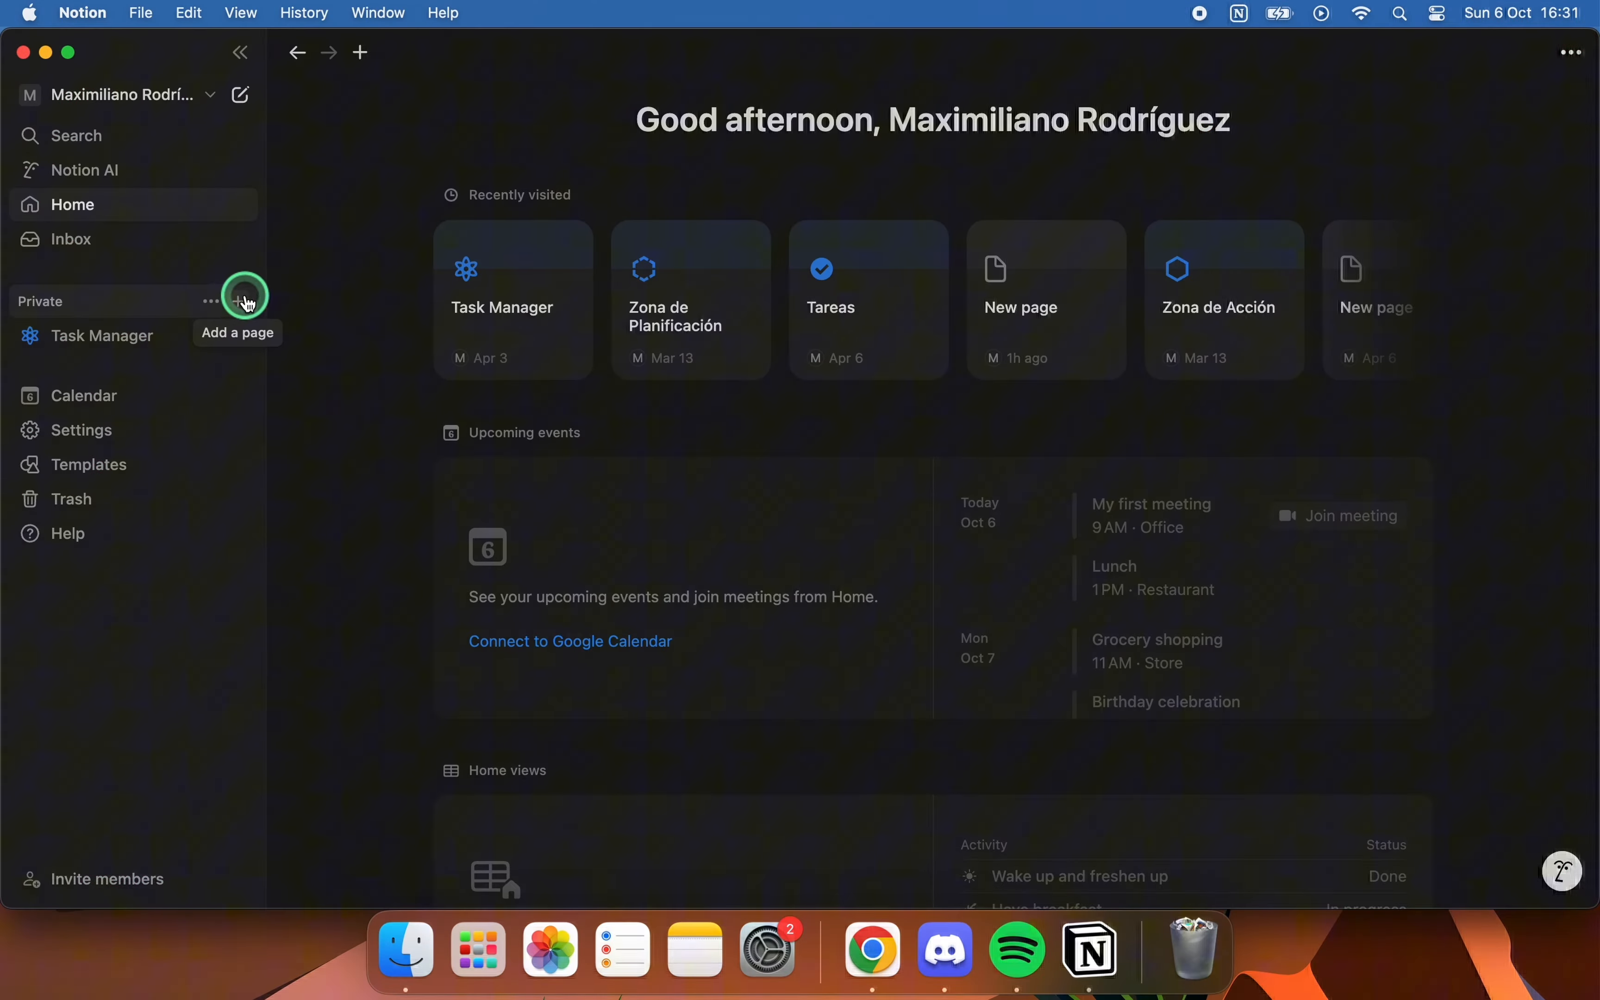
- Add a new page to the Private section and give it the green check mark emoji as its icon
click(242, 301)
click(647, 238)
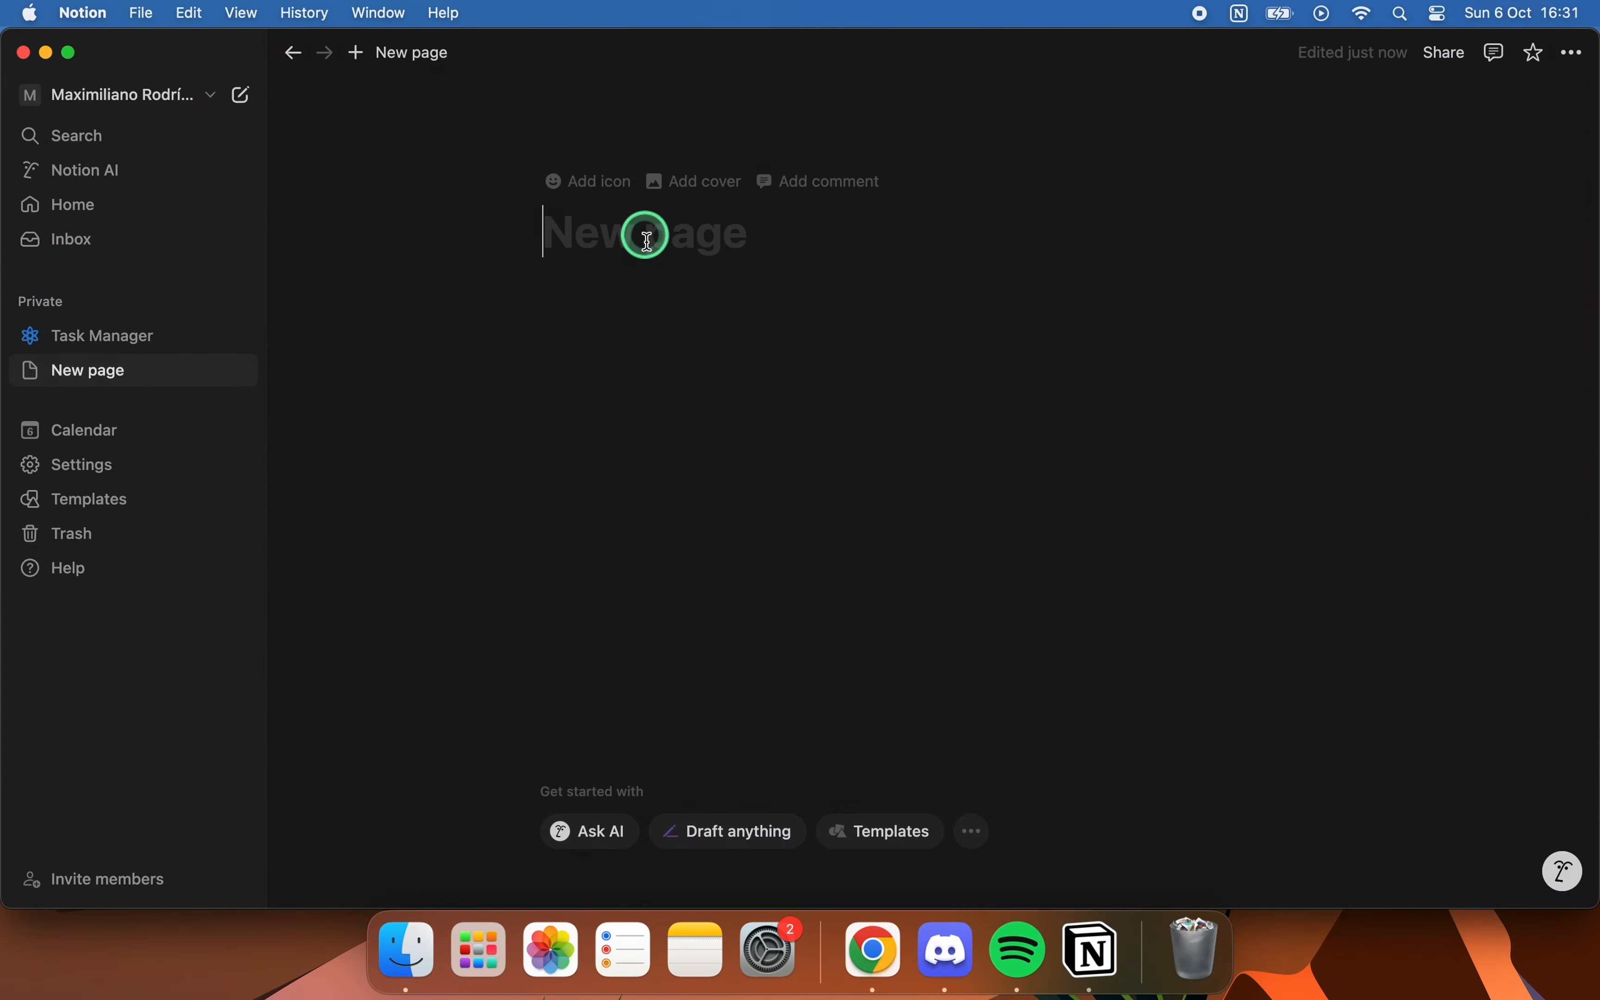
click(590, 183)
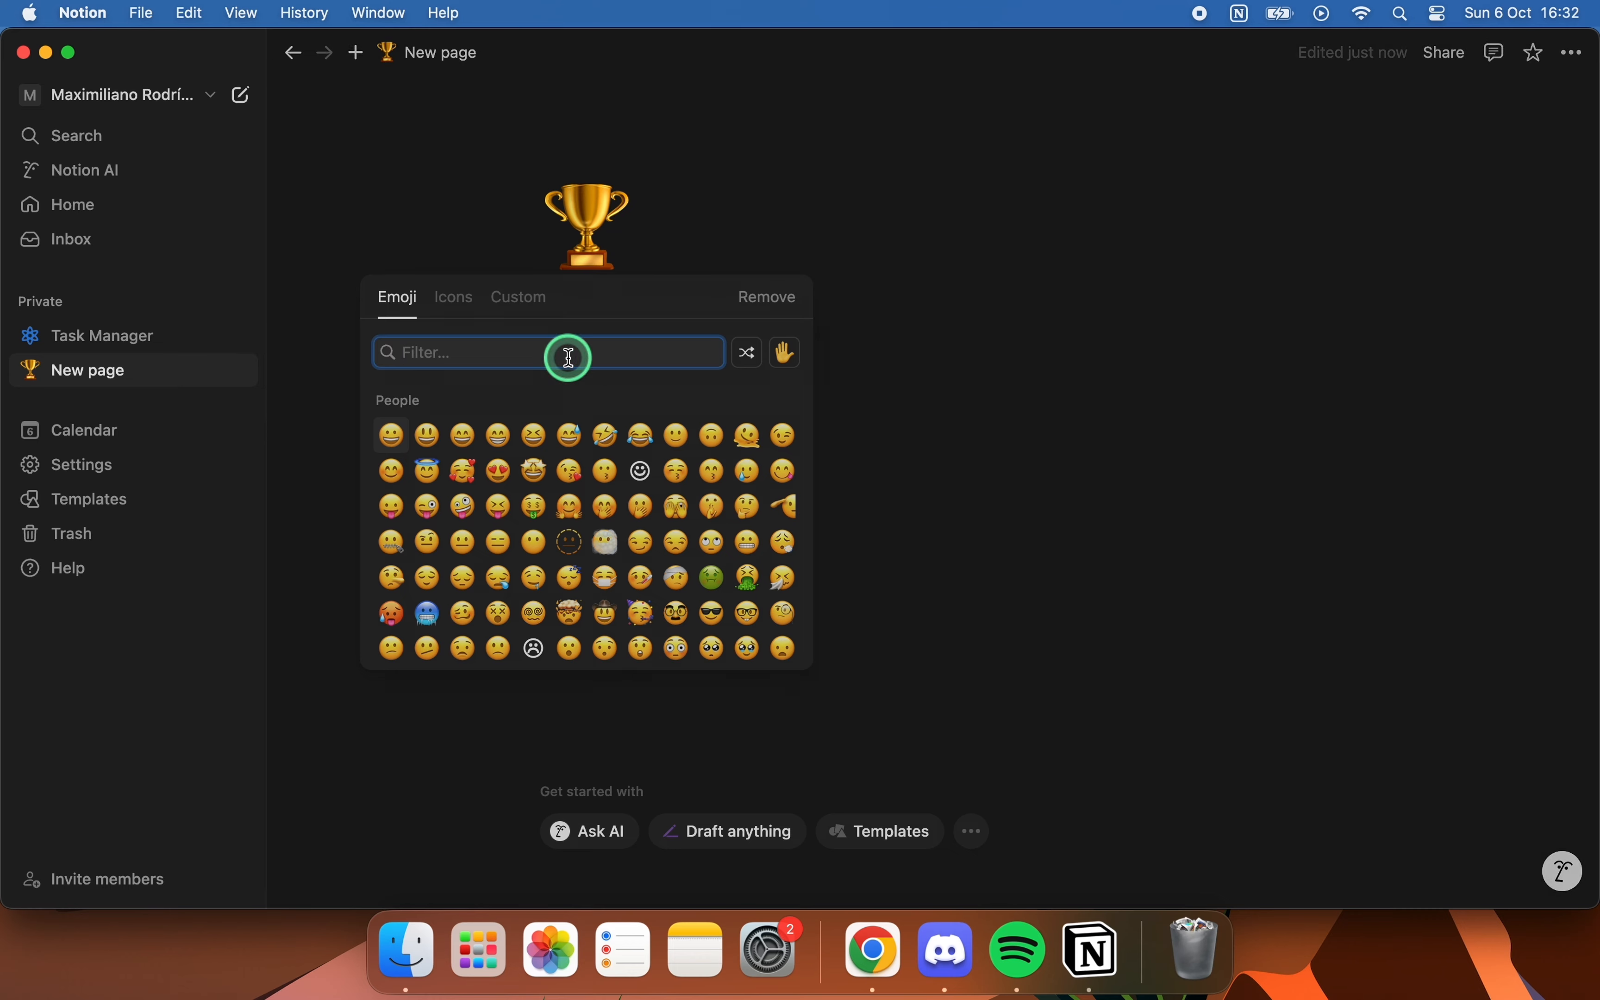
text(Check)
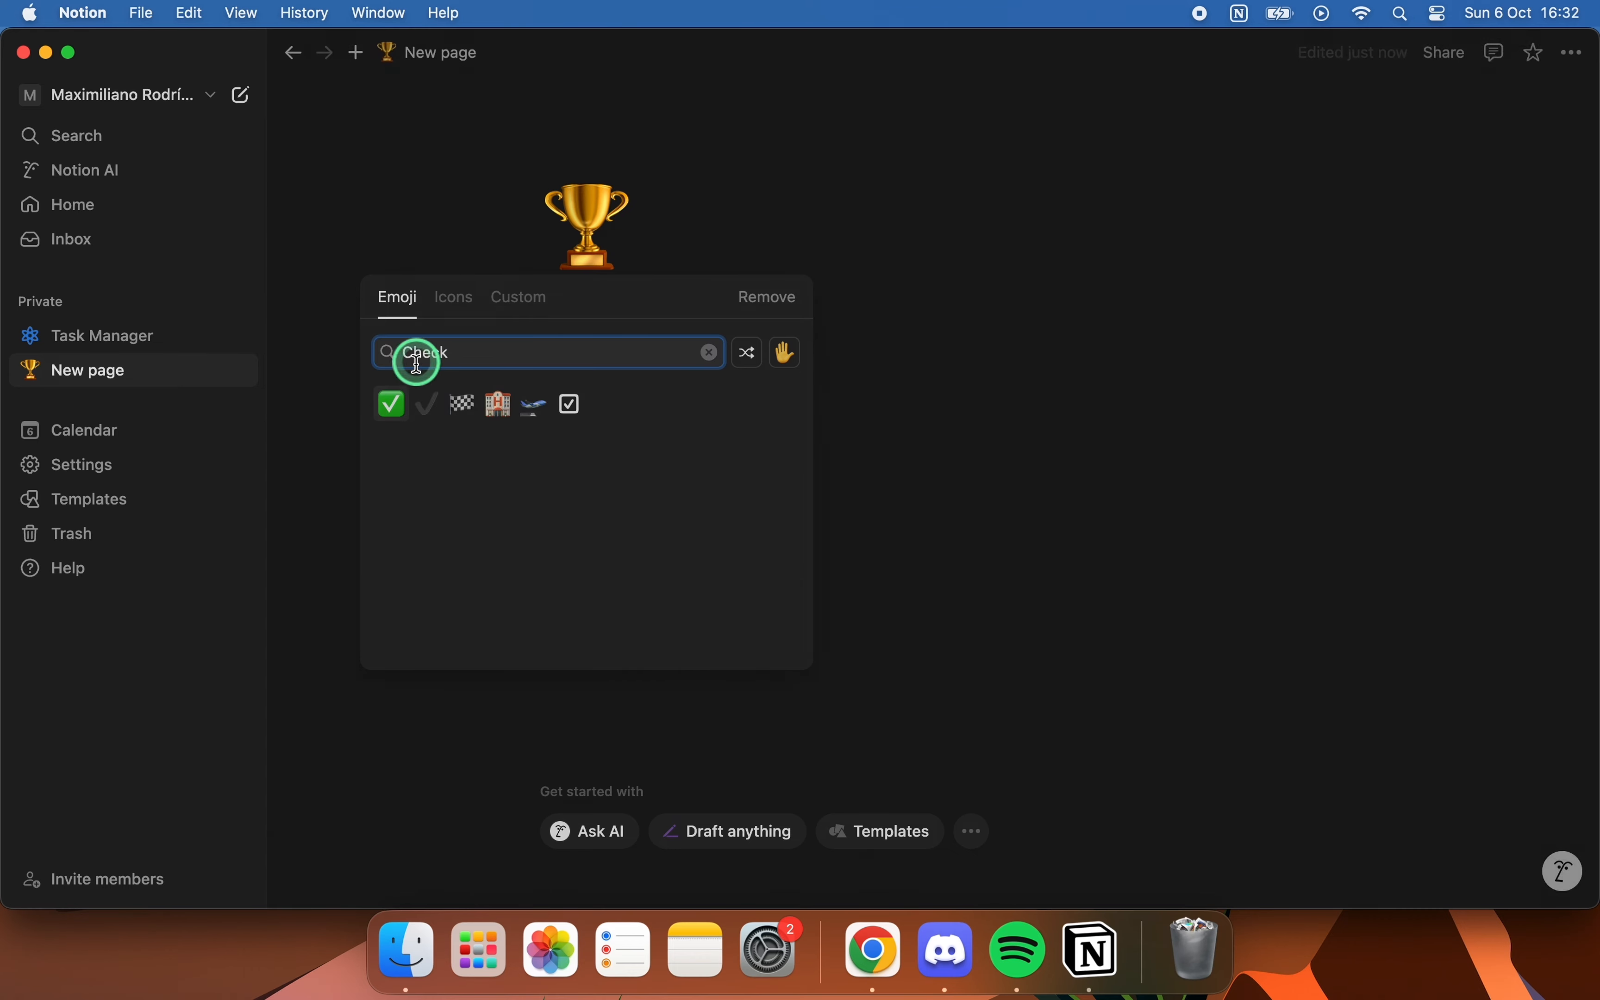
click(390, 402)
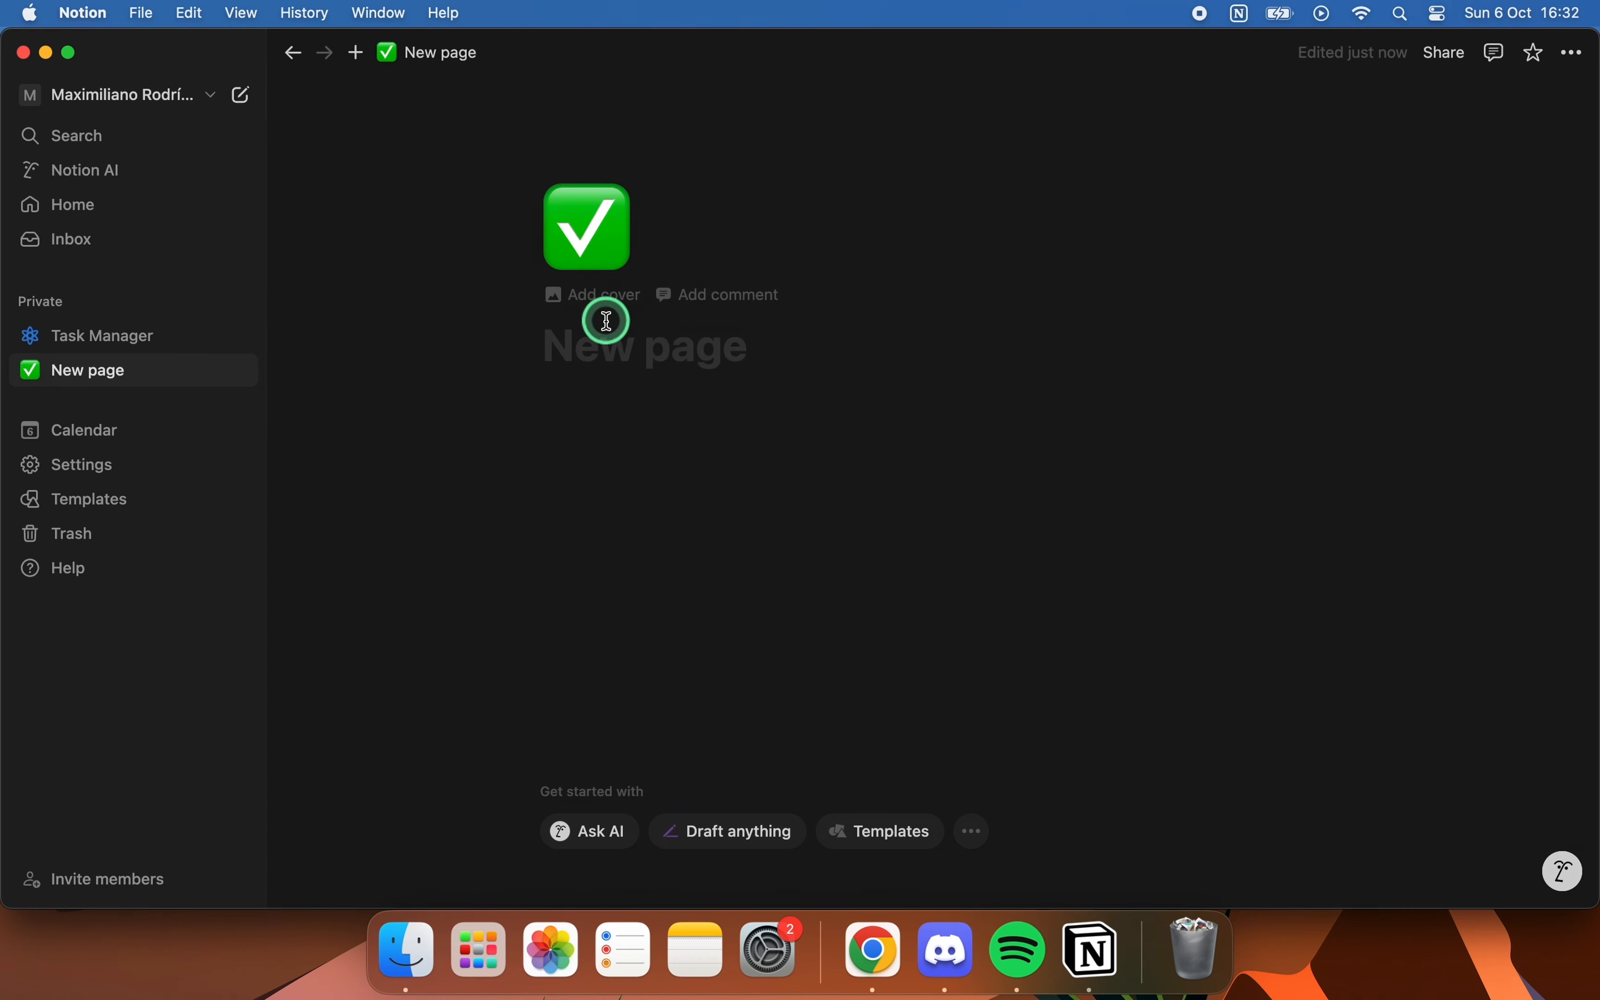
- Title the new page Habit Tracker
click(428, 51)
text(Habit Tracker)
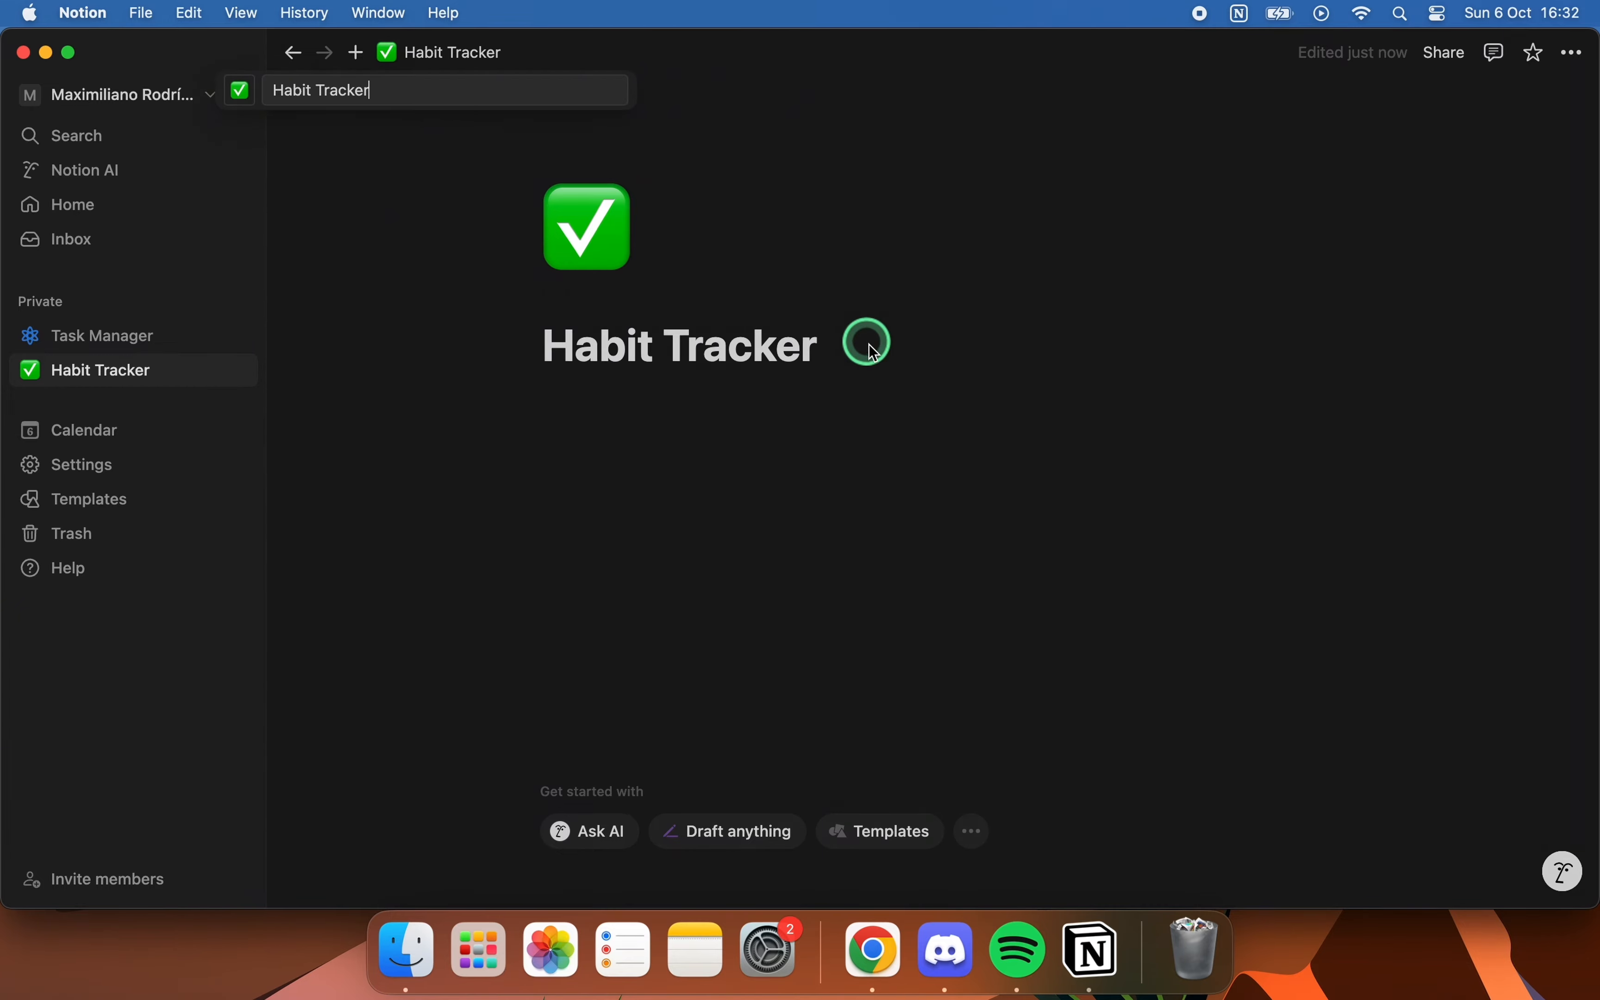
click(864, 343)
- Insert a gallery view below the page title, based on a new blank gallery database
key(Return)
text(/gal)
key(Return)
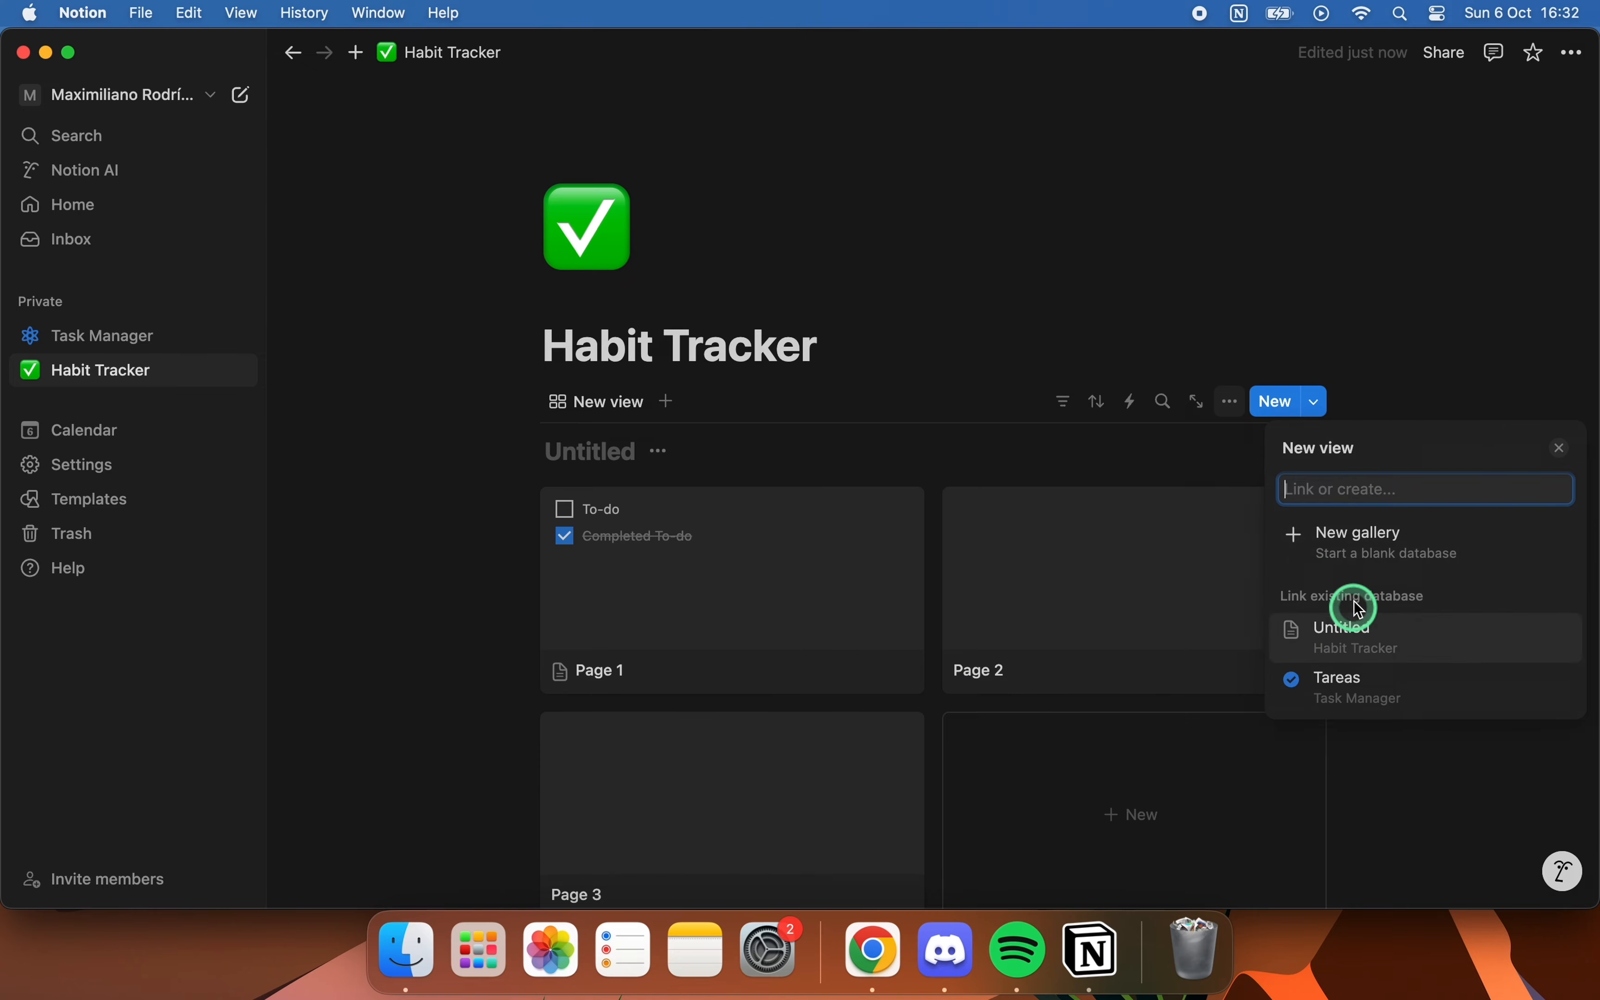
click(1300, 547)
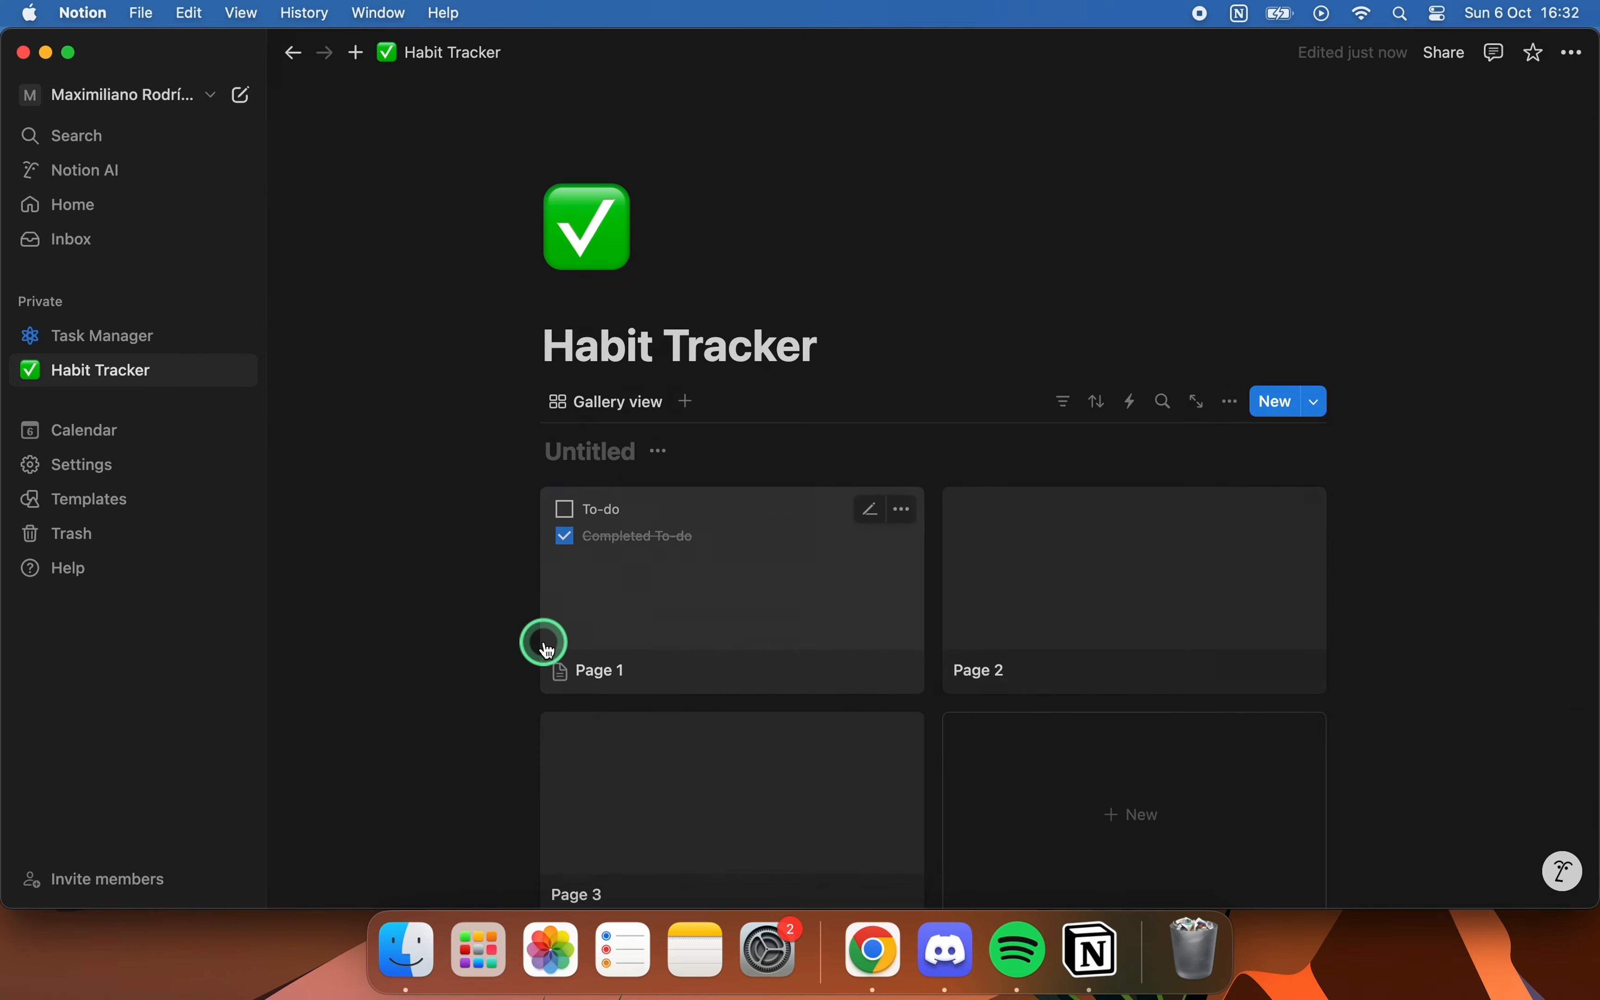
- Name the gallery database Routine and hide its database title
scroll(546, 650, down, 3)
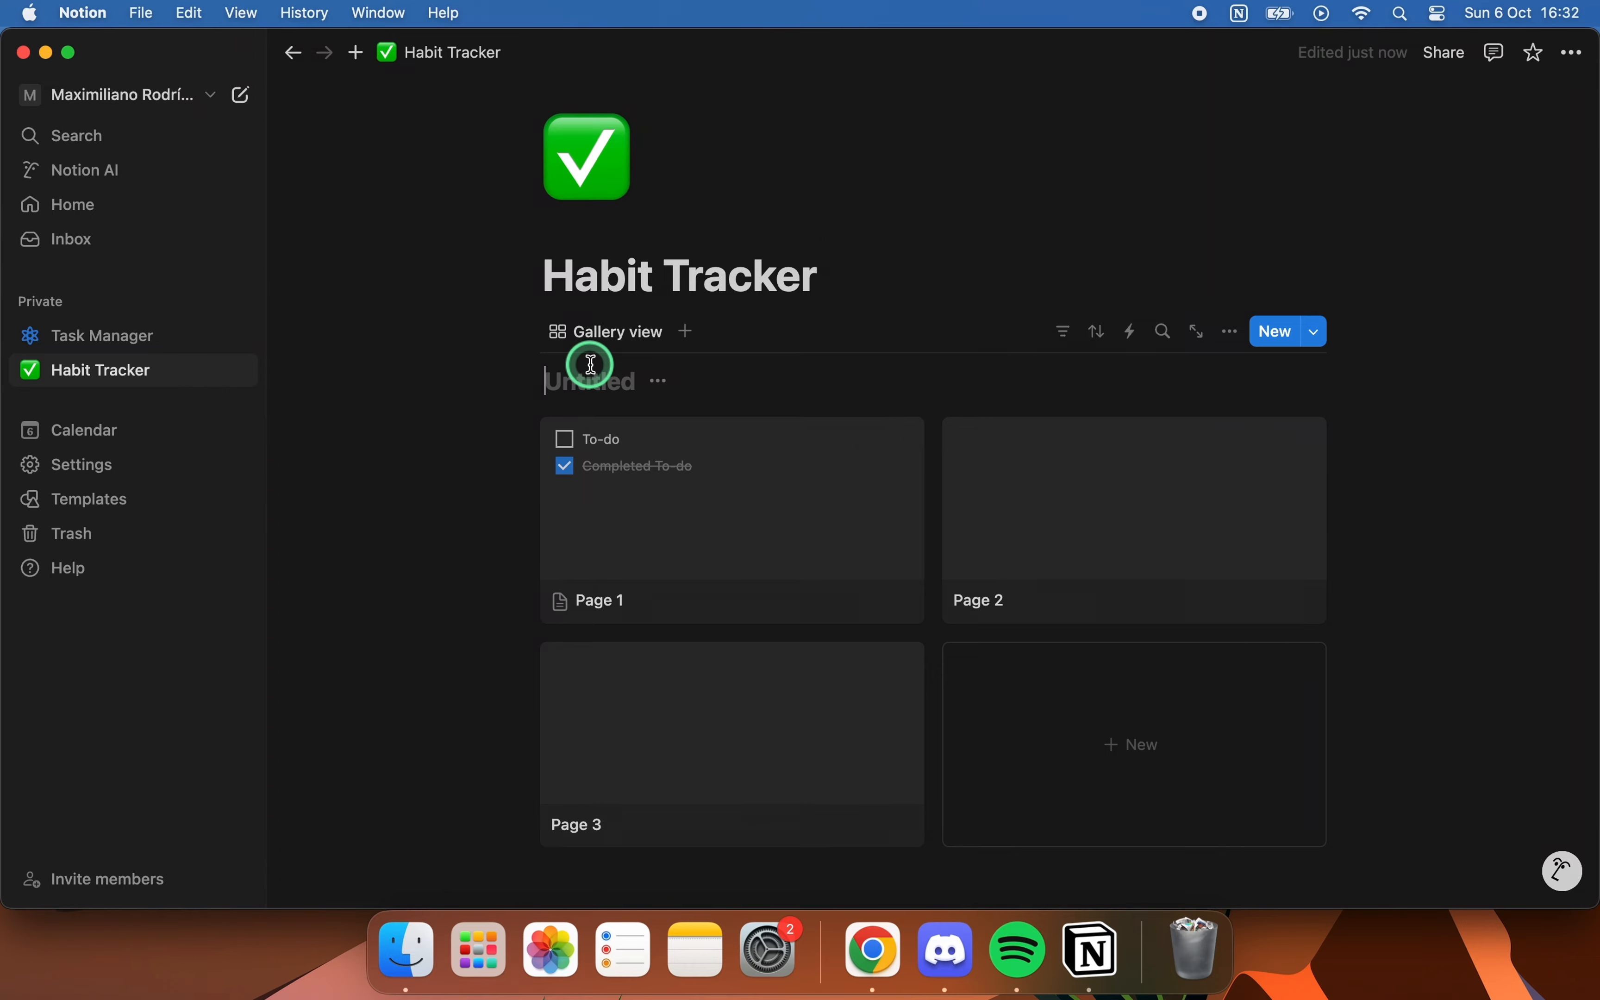
text(Routine)
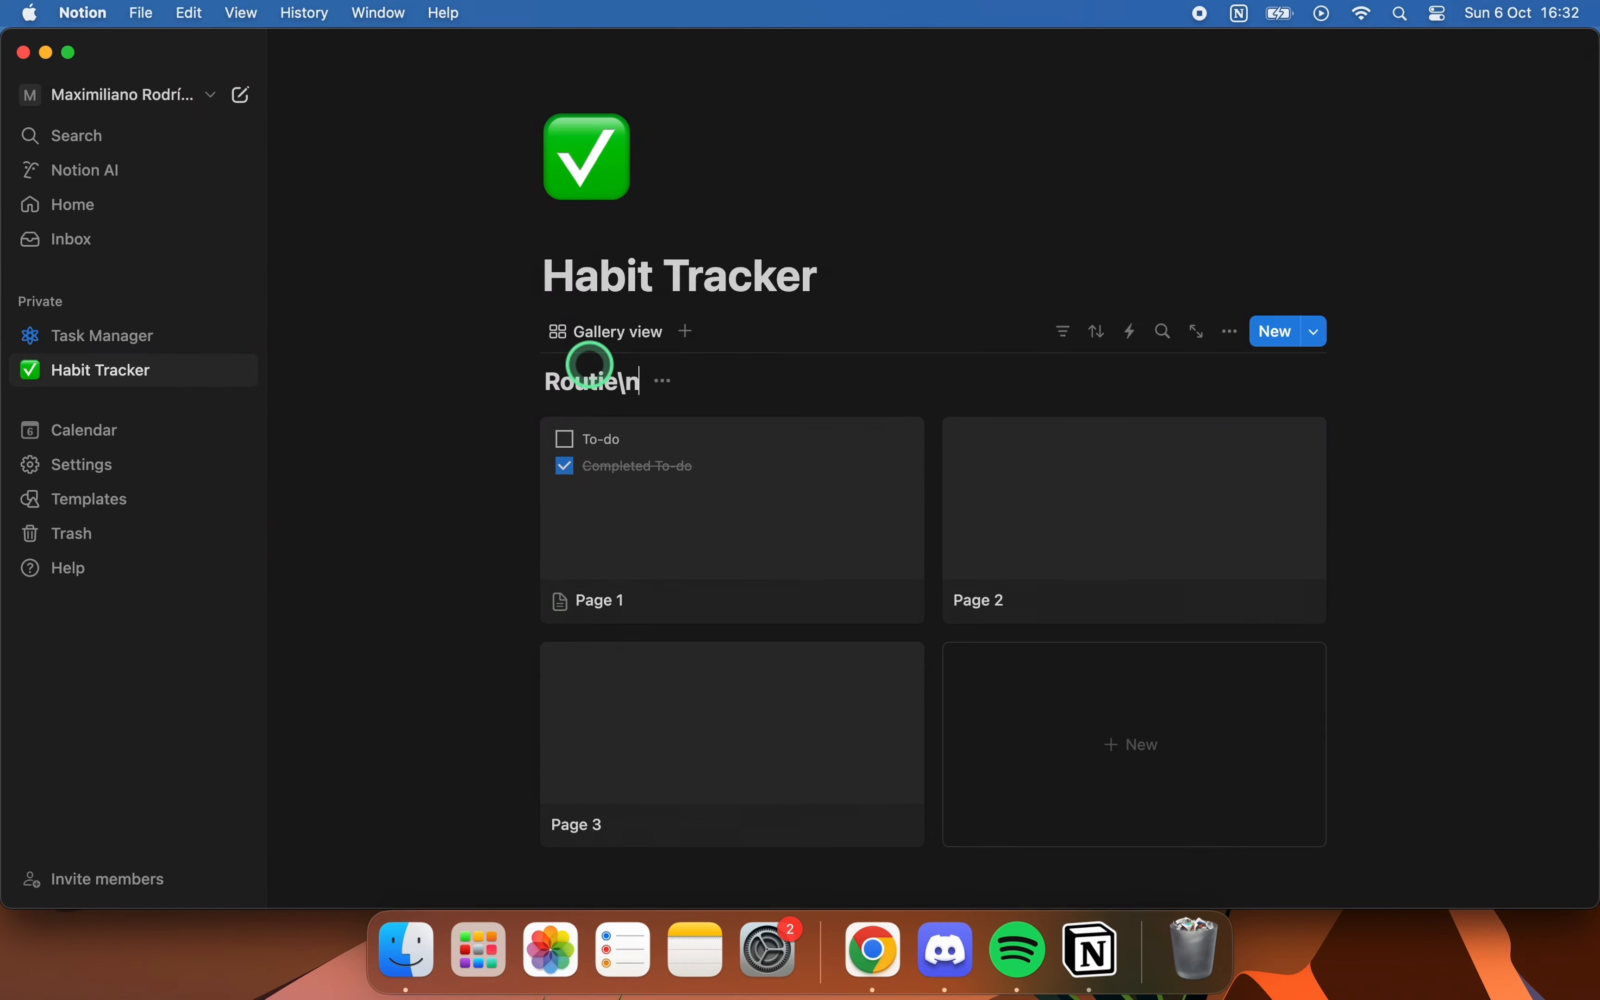
click(666, 396)
click(654, 496)
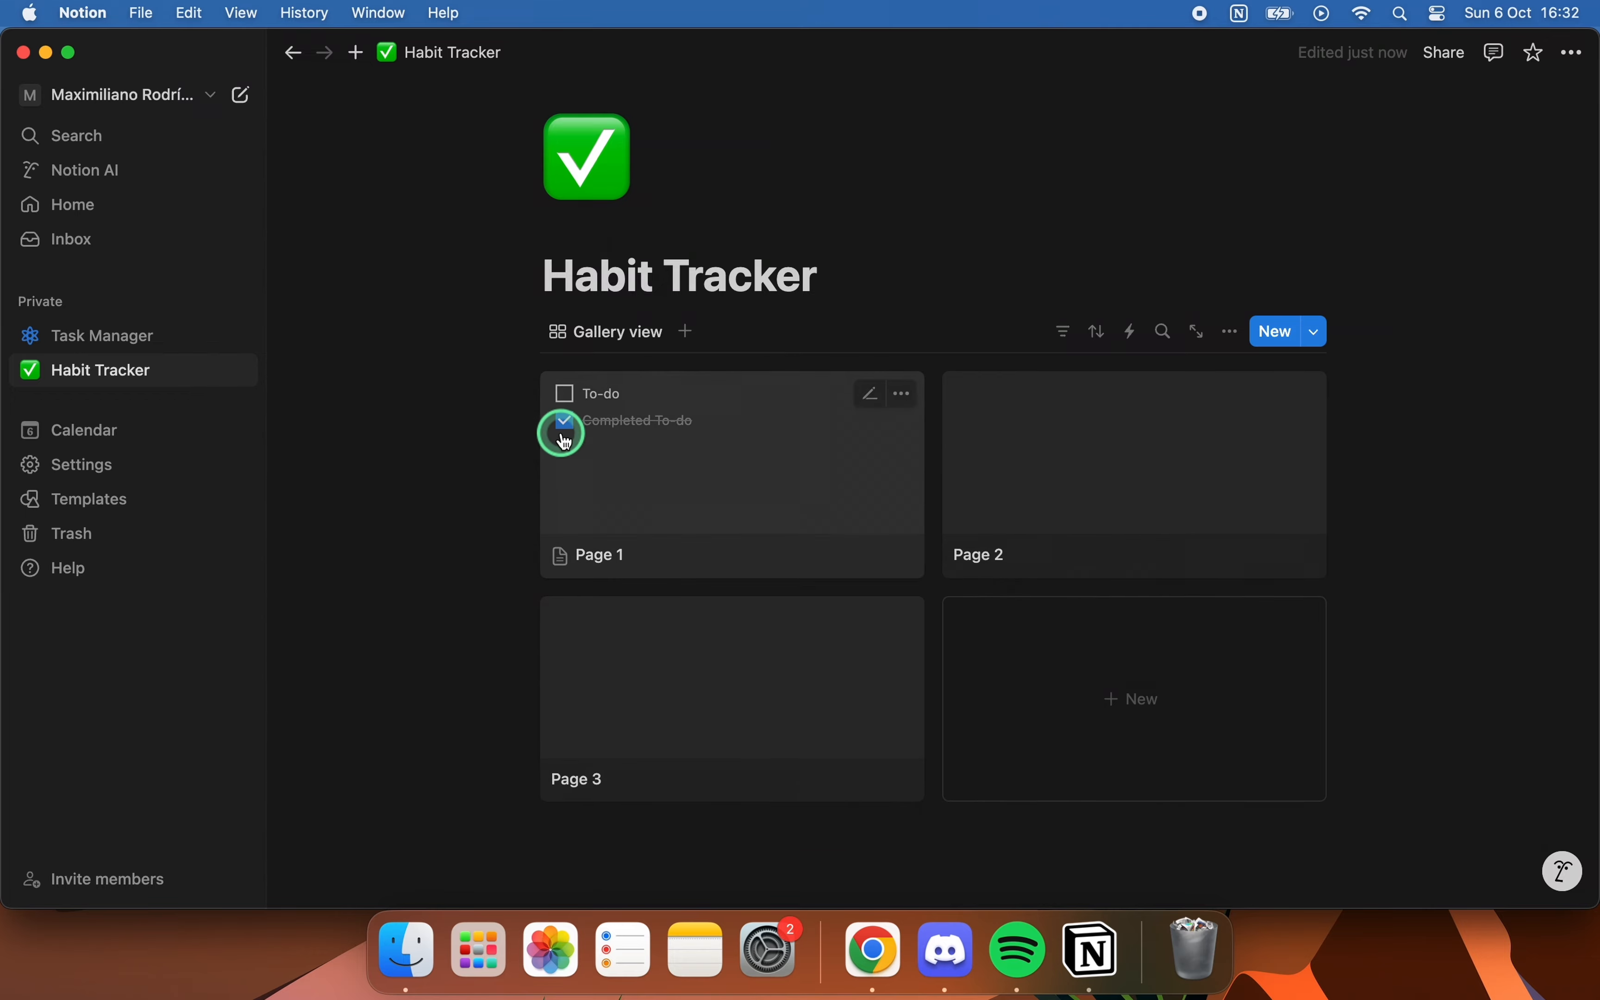
- Delete the Page 1 card from the gallery and rename Page 2 as Morning
drag(499, 479, 700, 475)
key(BackSpace)
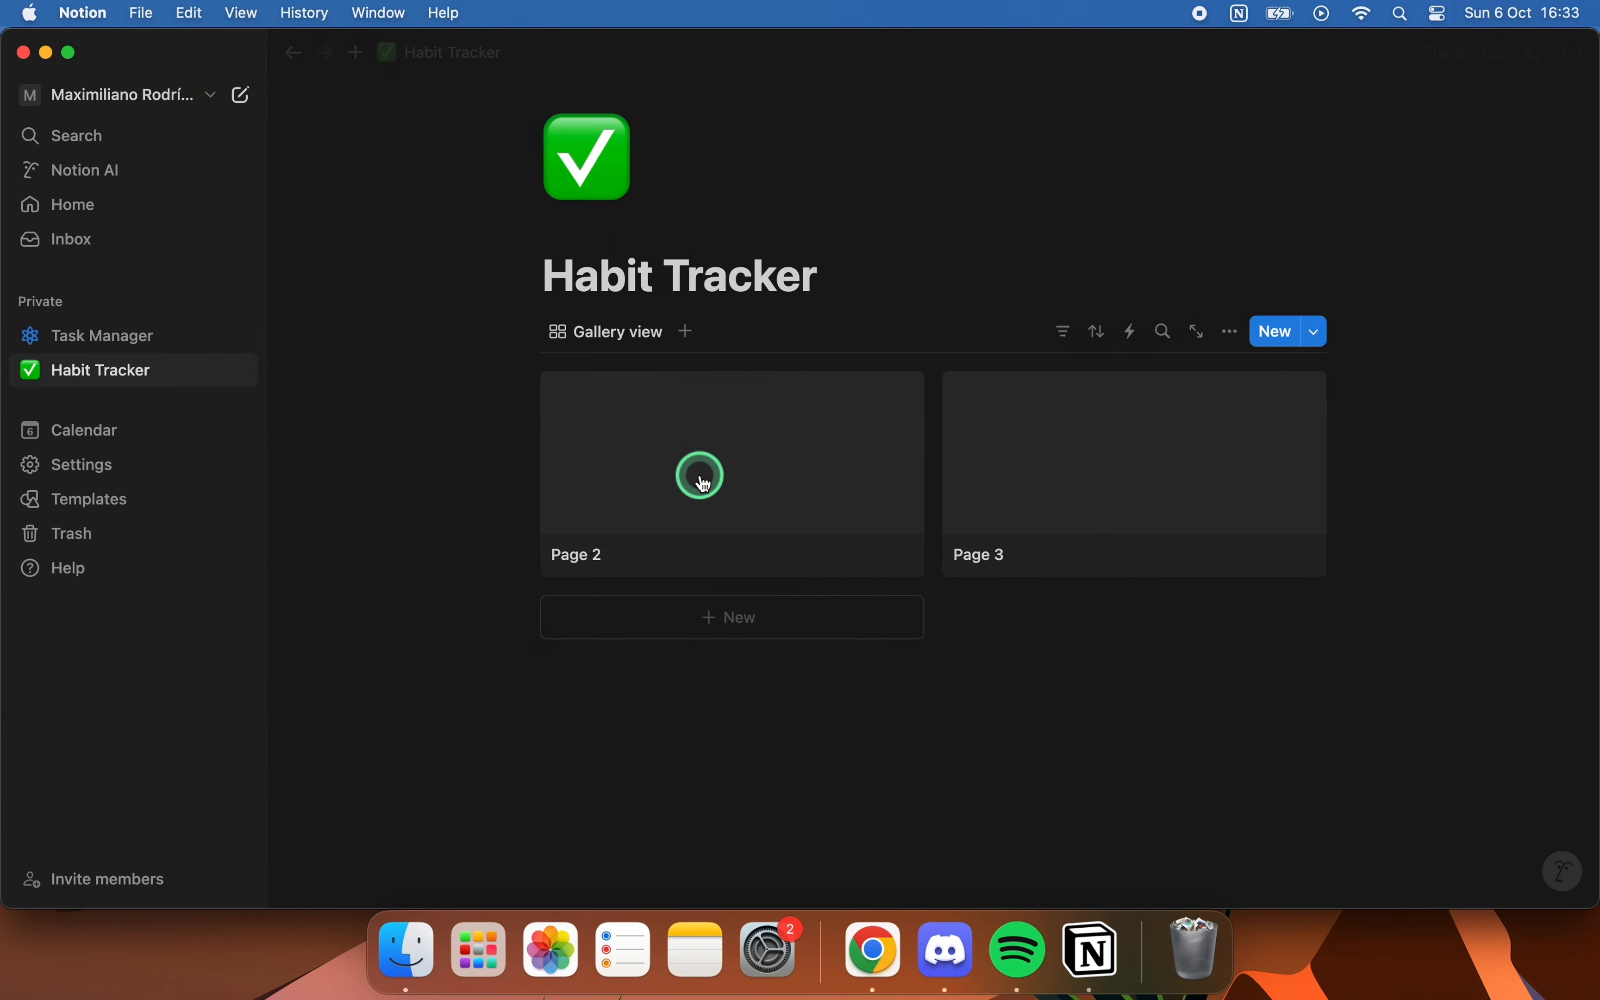
click(618, 457)
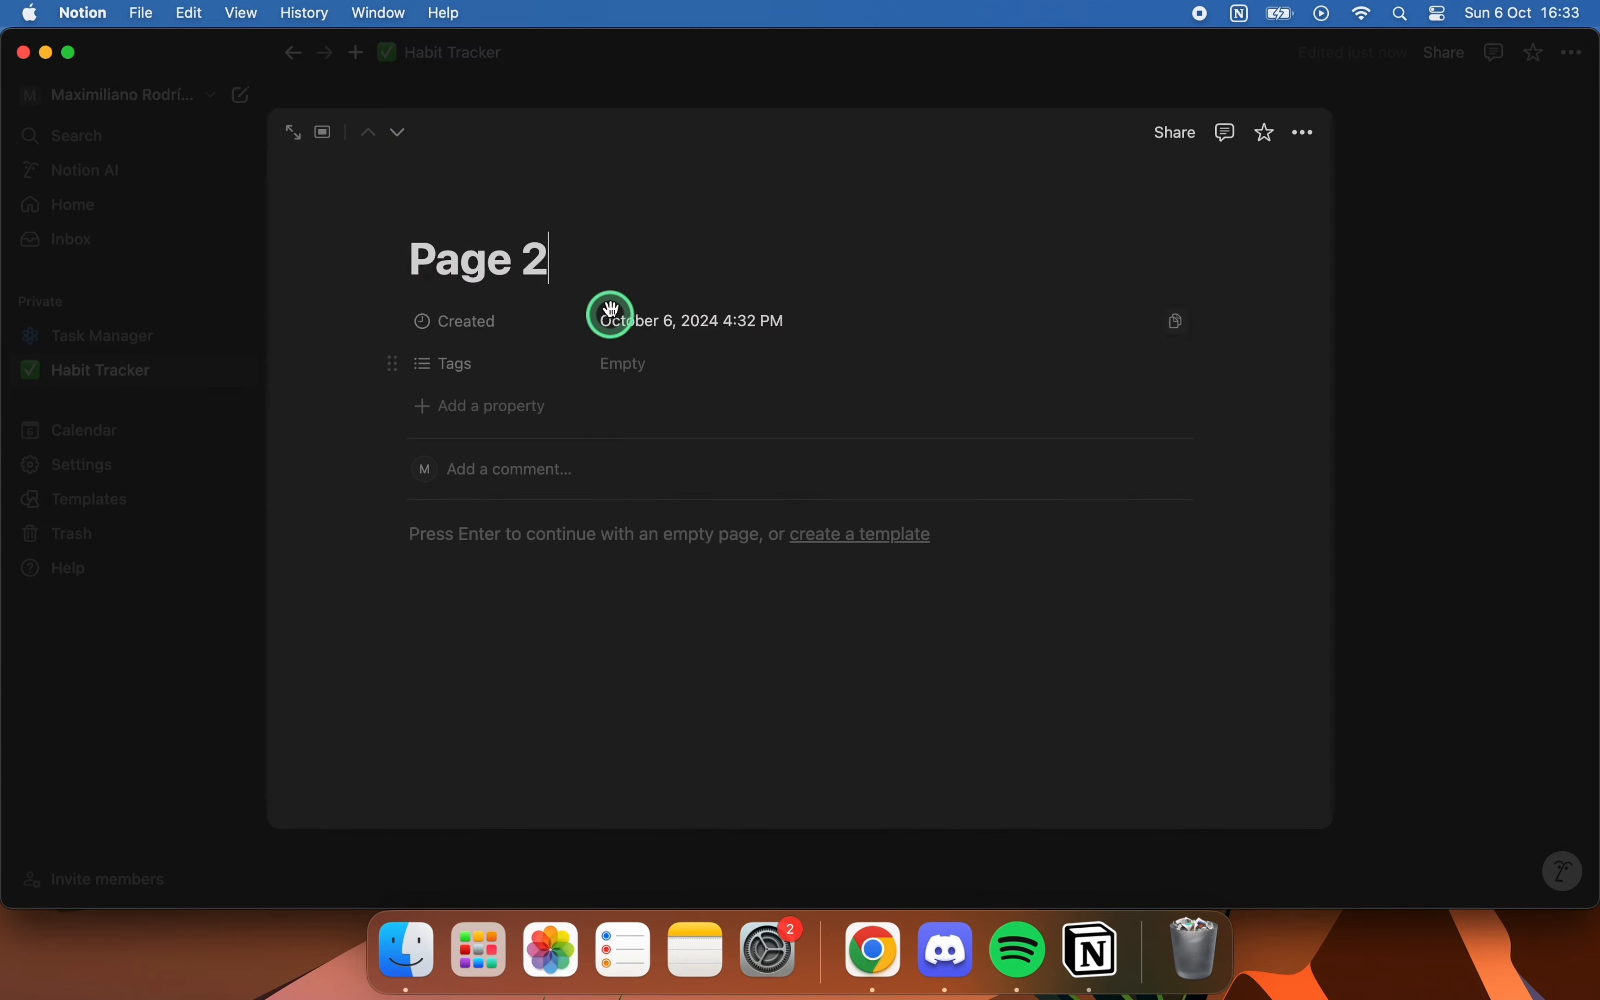
drag(558, 261, 406, 264)
text(Mornin)
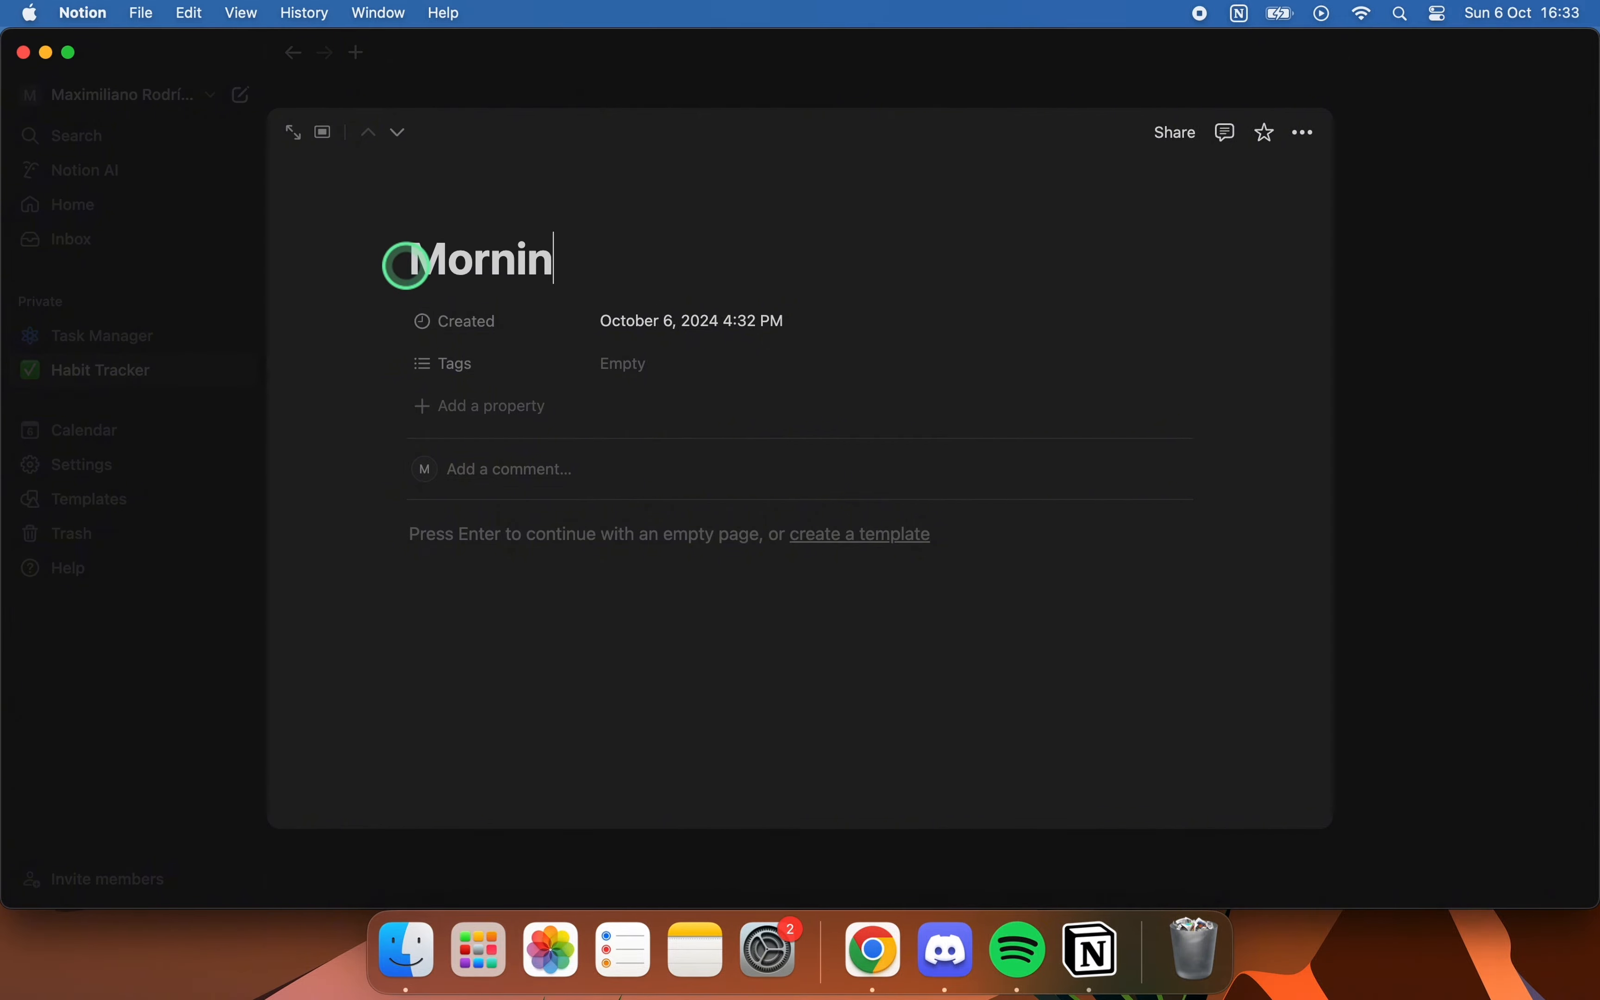
text(g)
- Rename the Page 3 entry of the Routine database as Evening
click(399, 134)
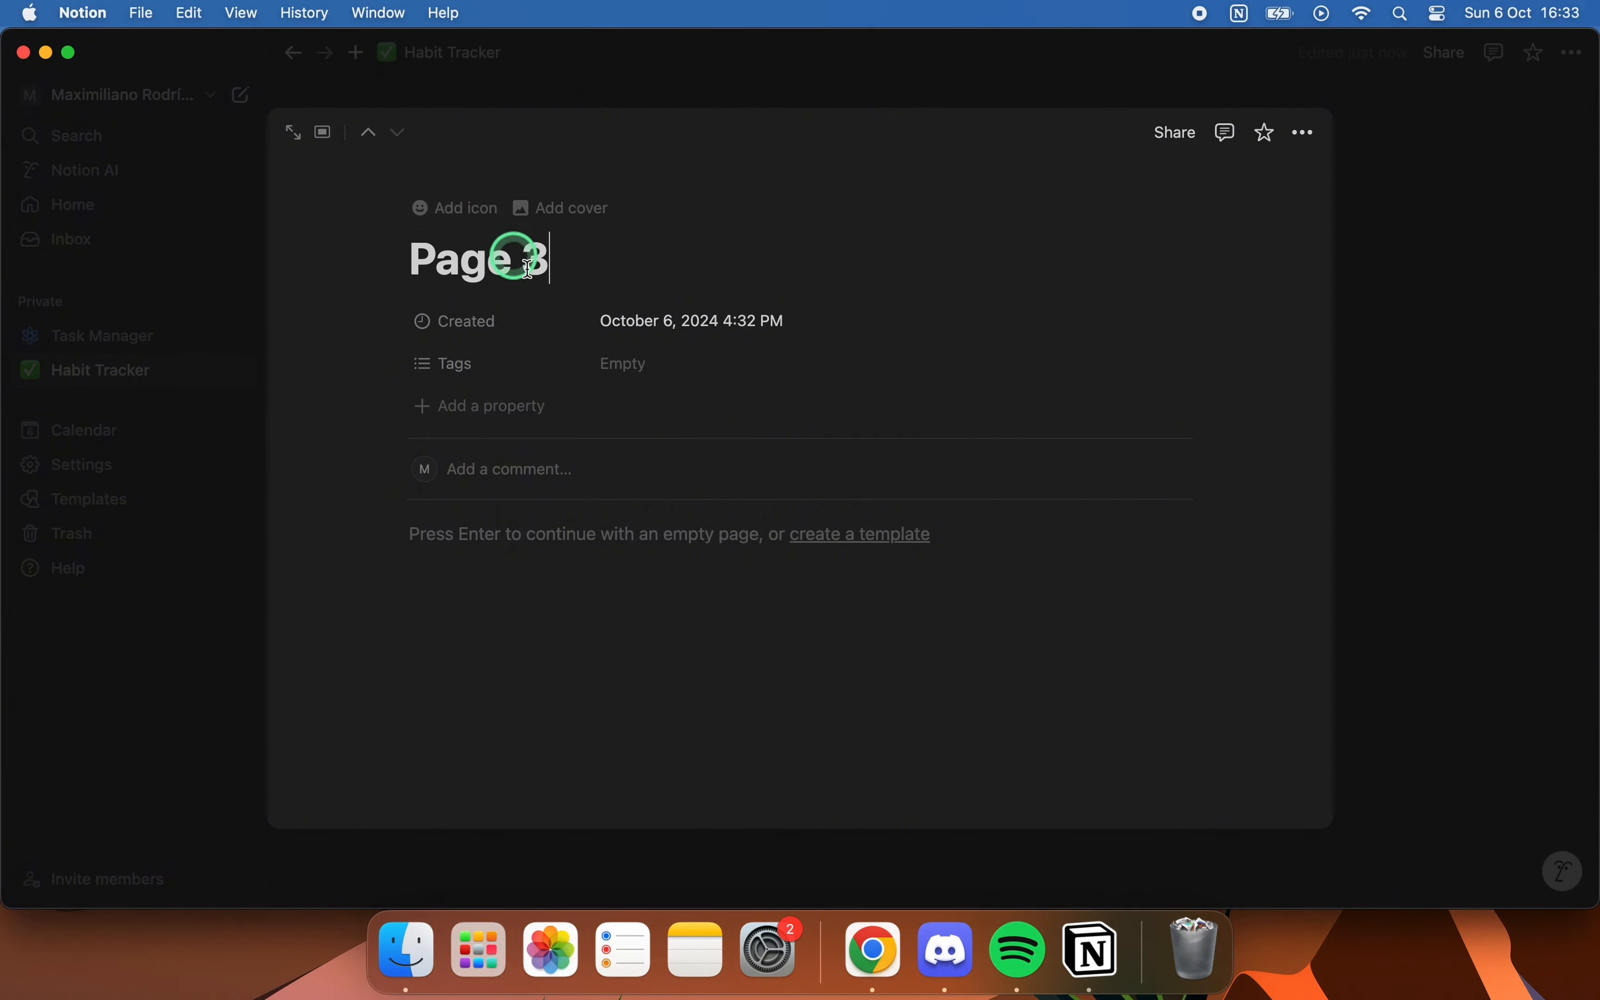
drag(572, 271, 400, 268)
text(Evening)
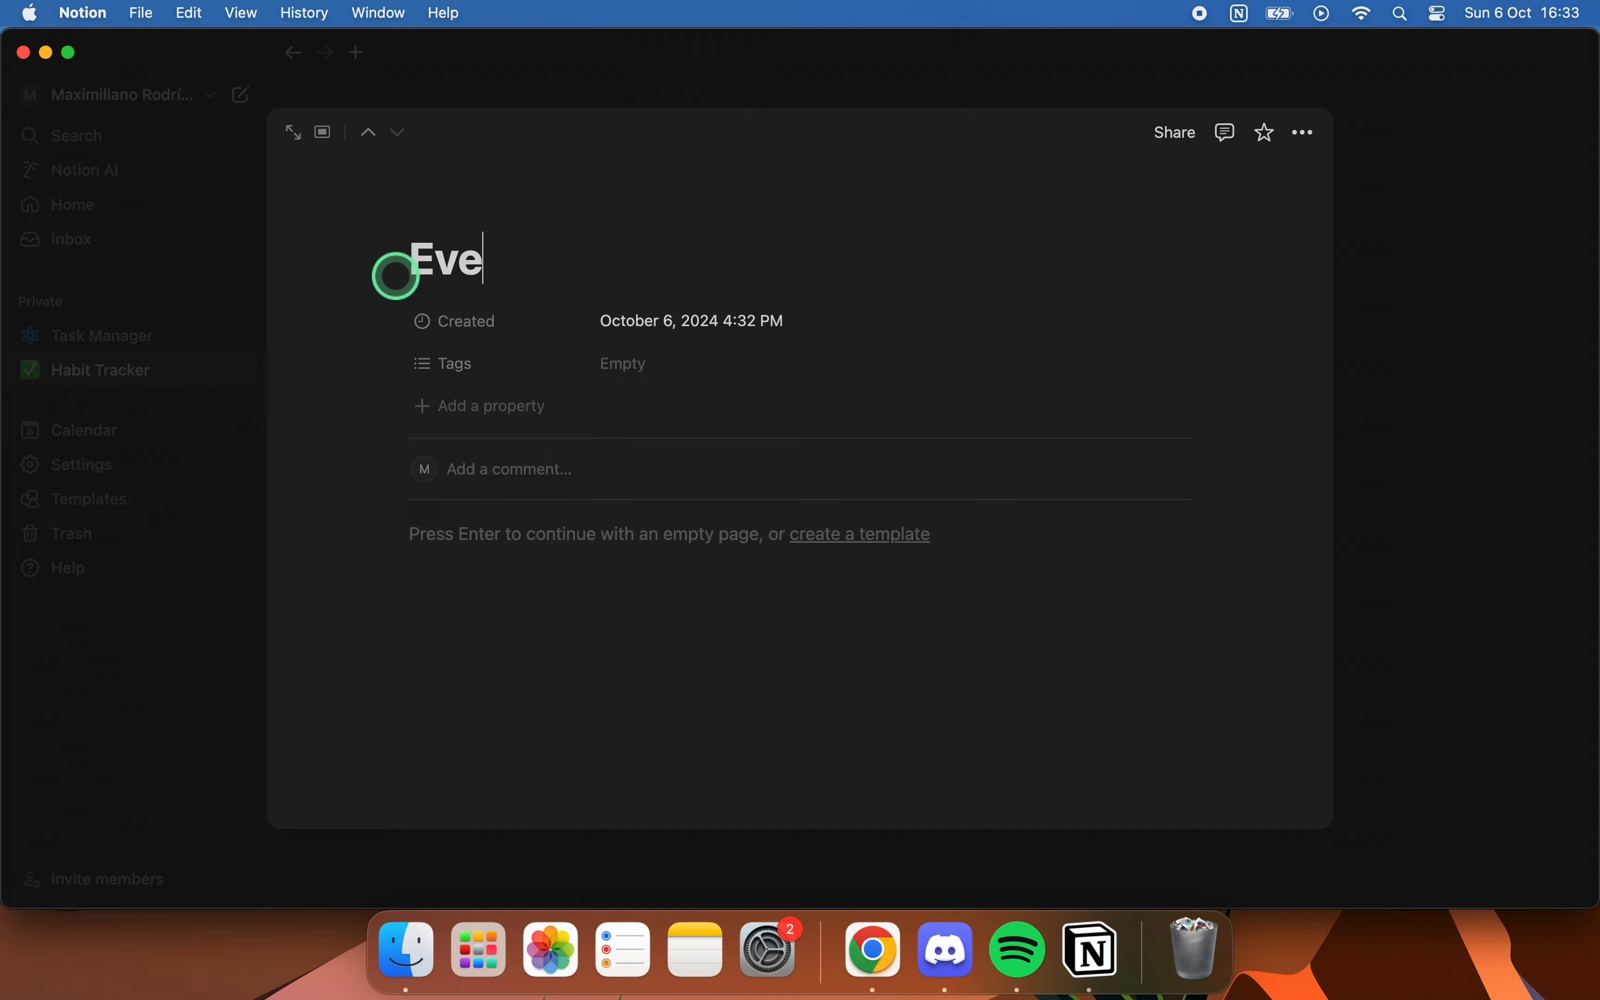
- Give the Morning page a sun icon and the Evening page a crescent moon icon
click(370, 133)
click(442, 207)
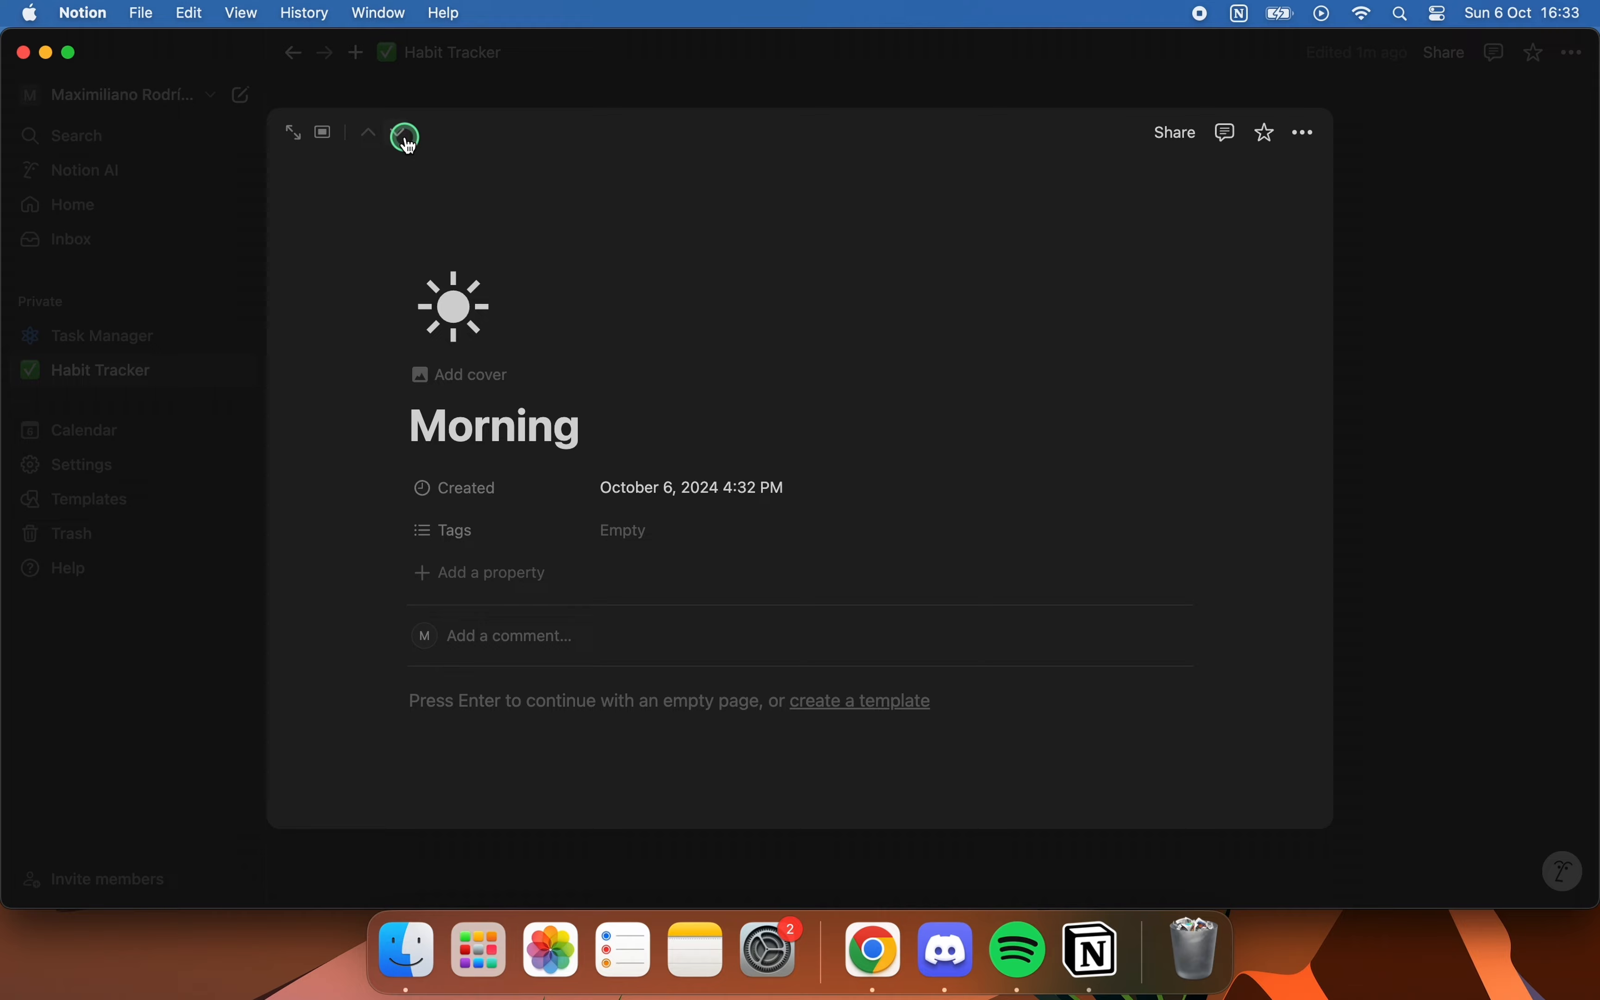
click(404, 137)
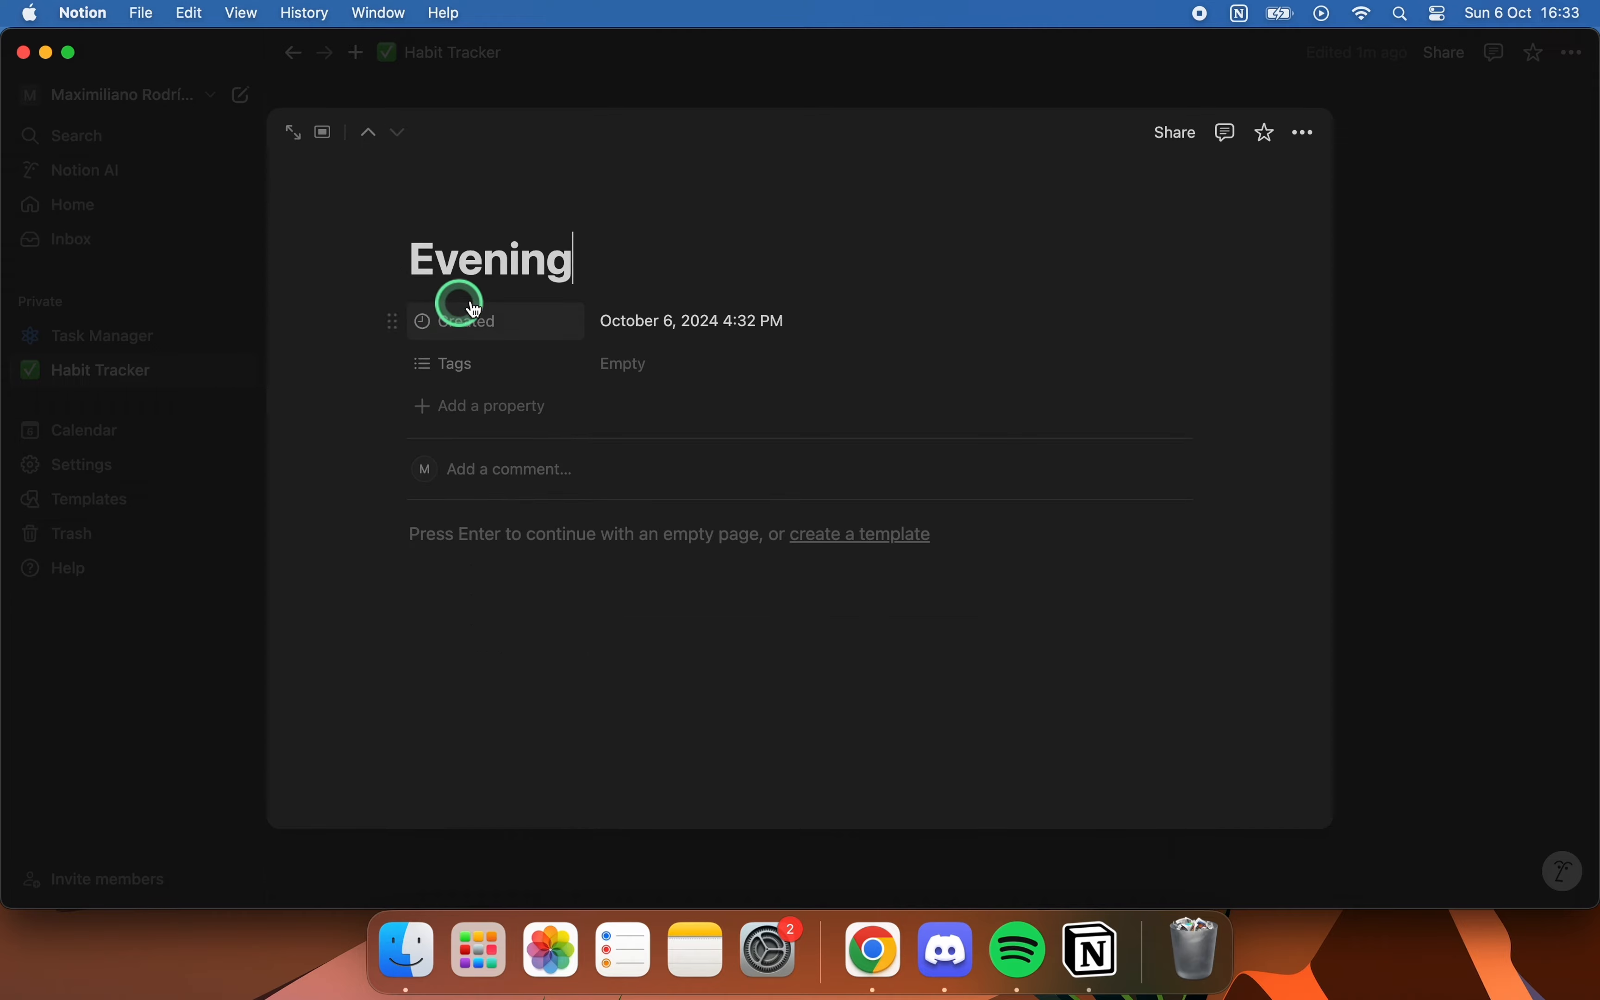
click(437, 210)
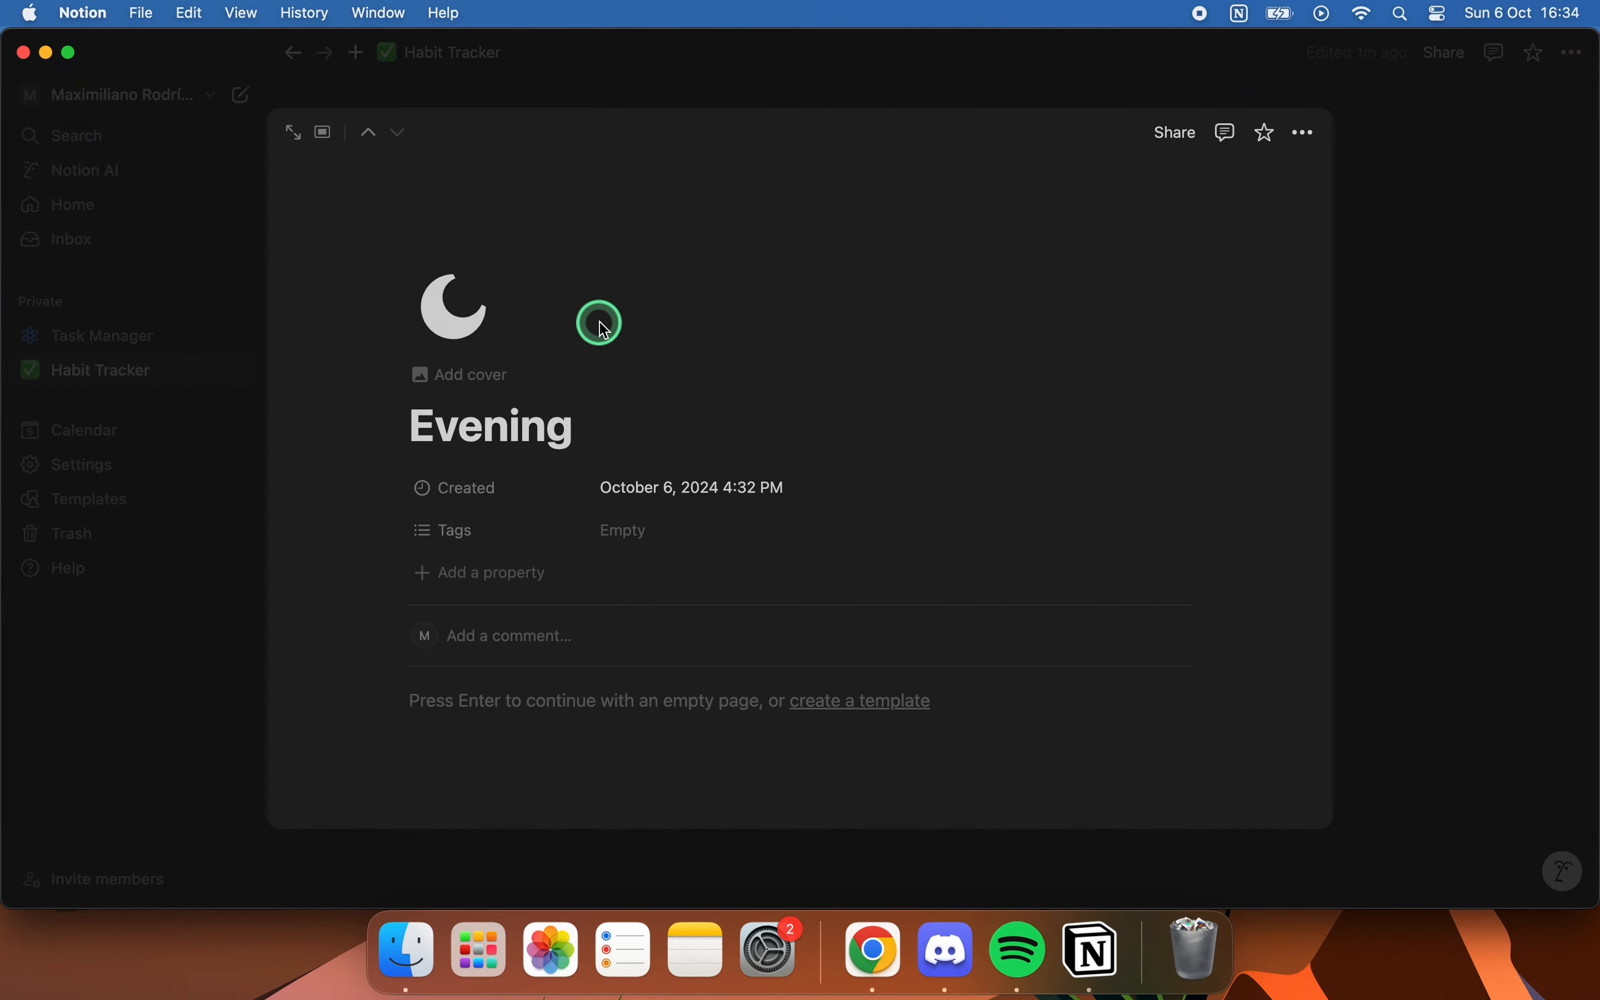
- Delete the Tags and Created properties from the Routine database via the Morning page
click(385, 133)
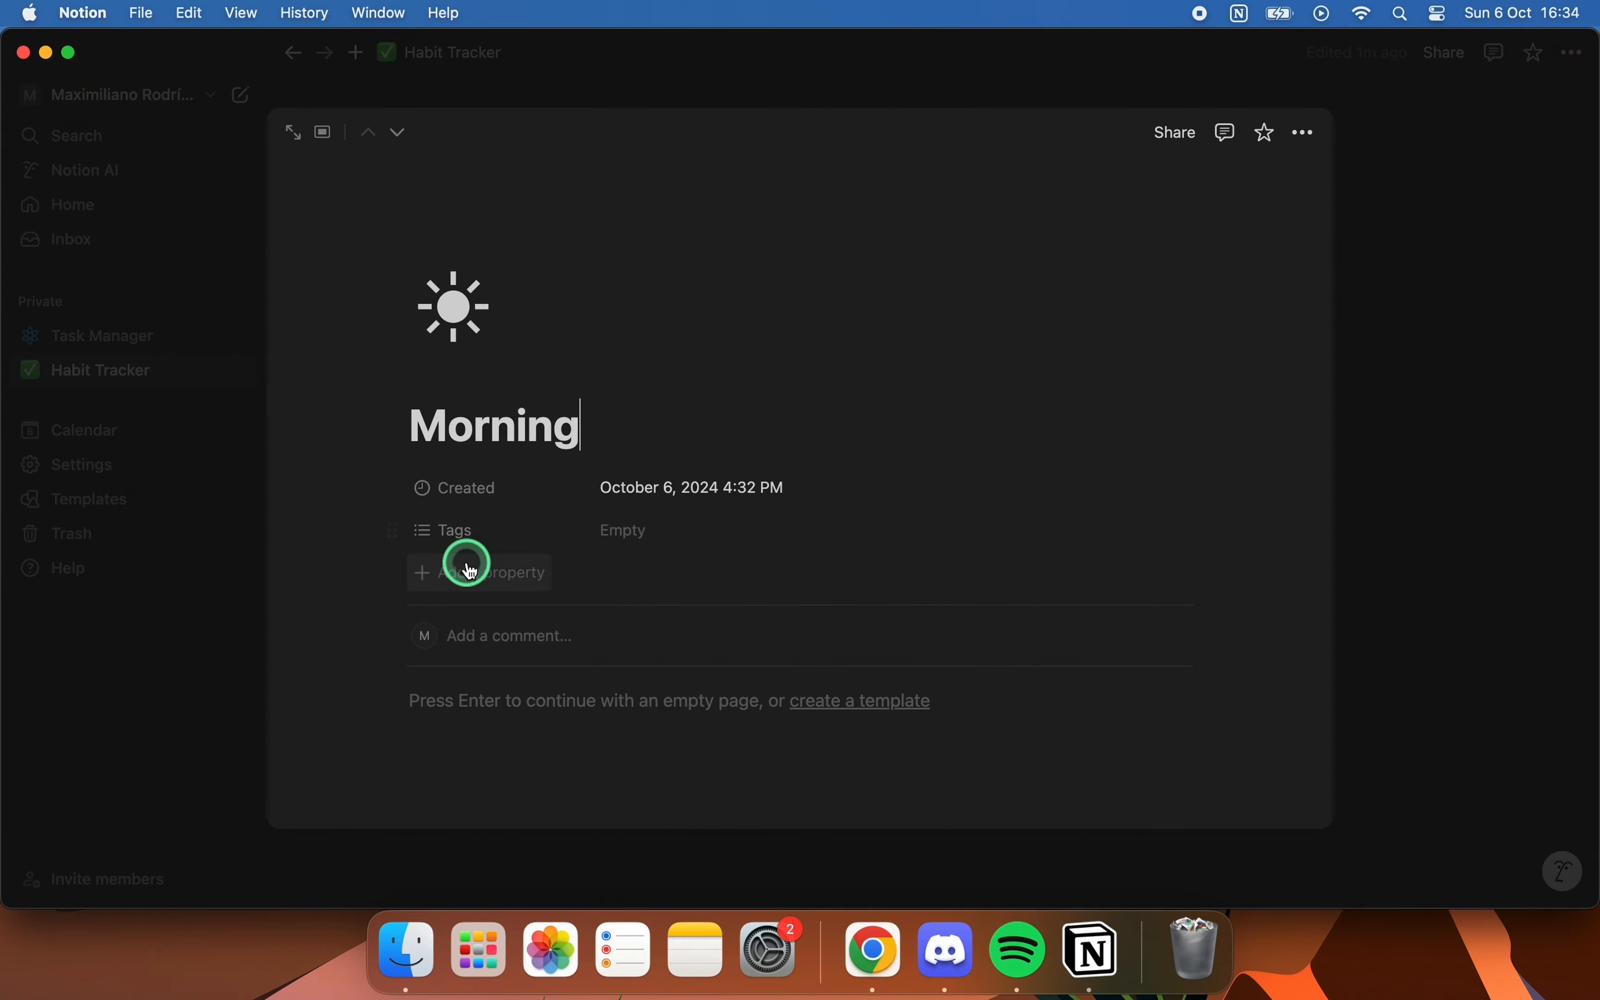
click(476, 531)
click(489, 712)
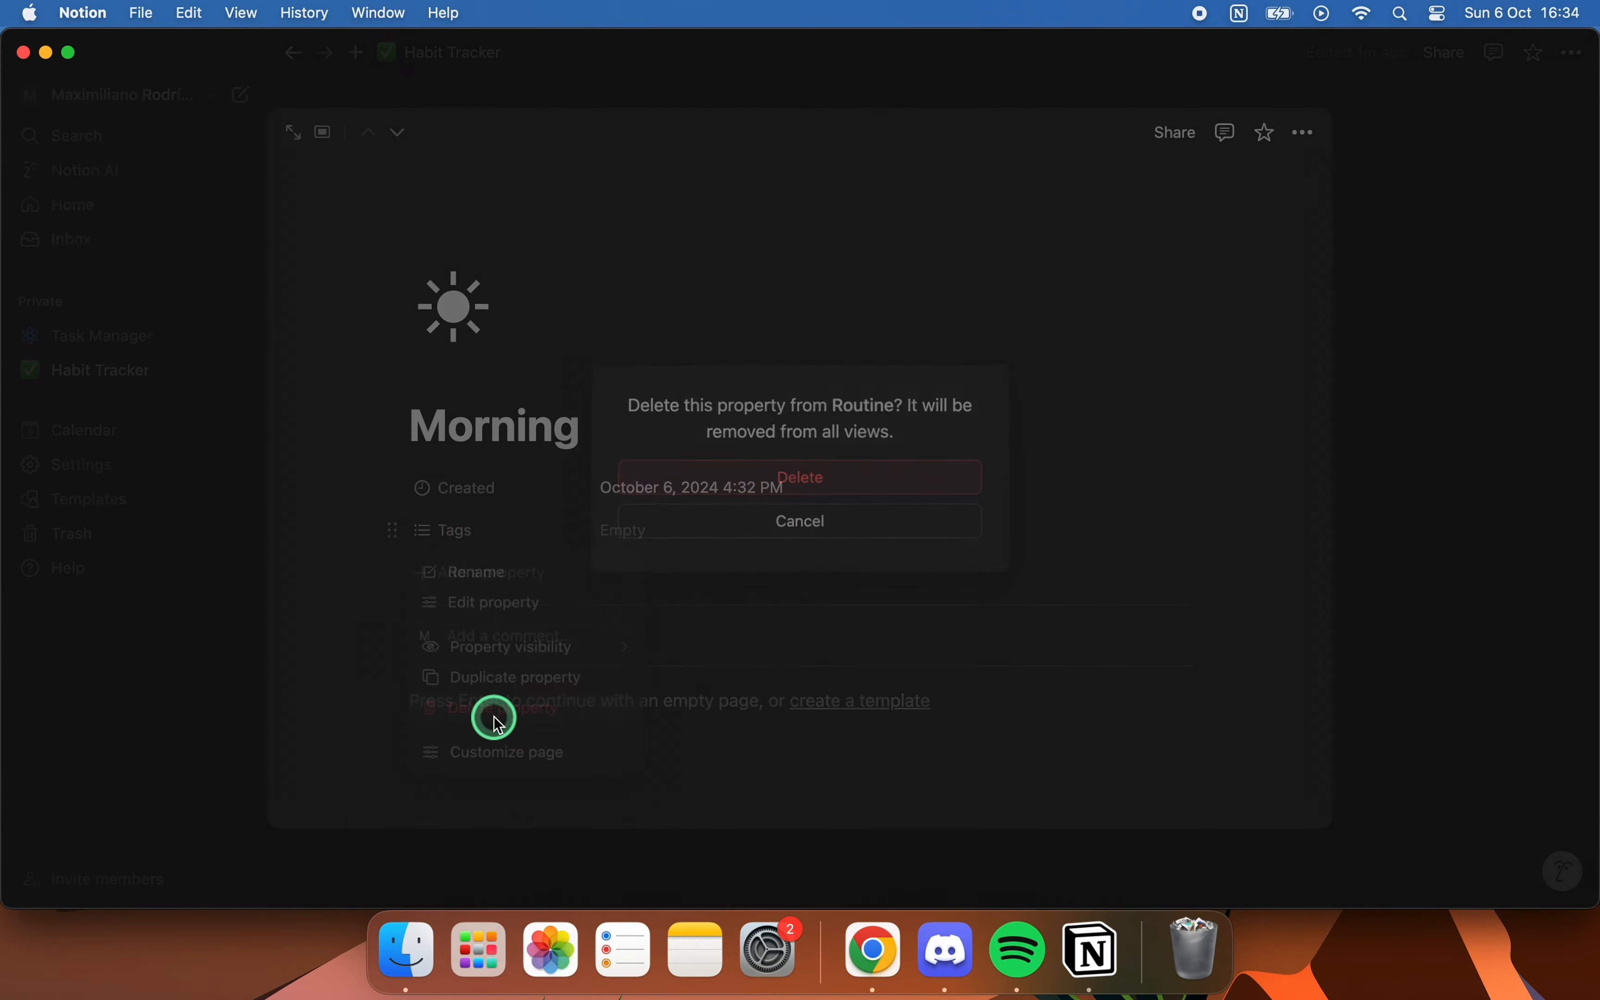
click(884, 484)
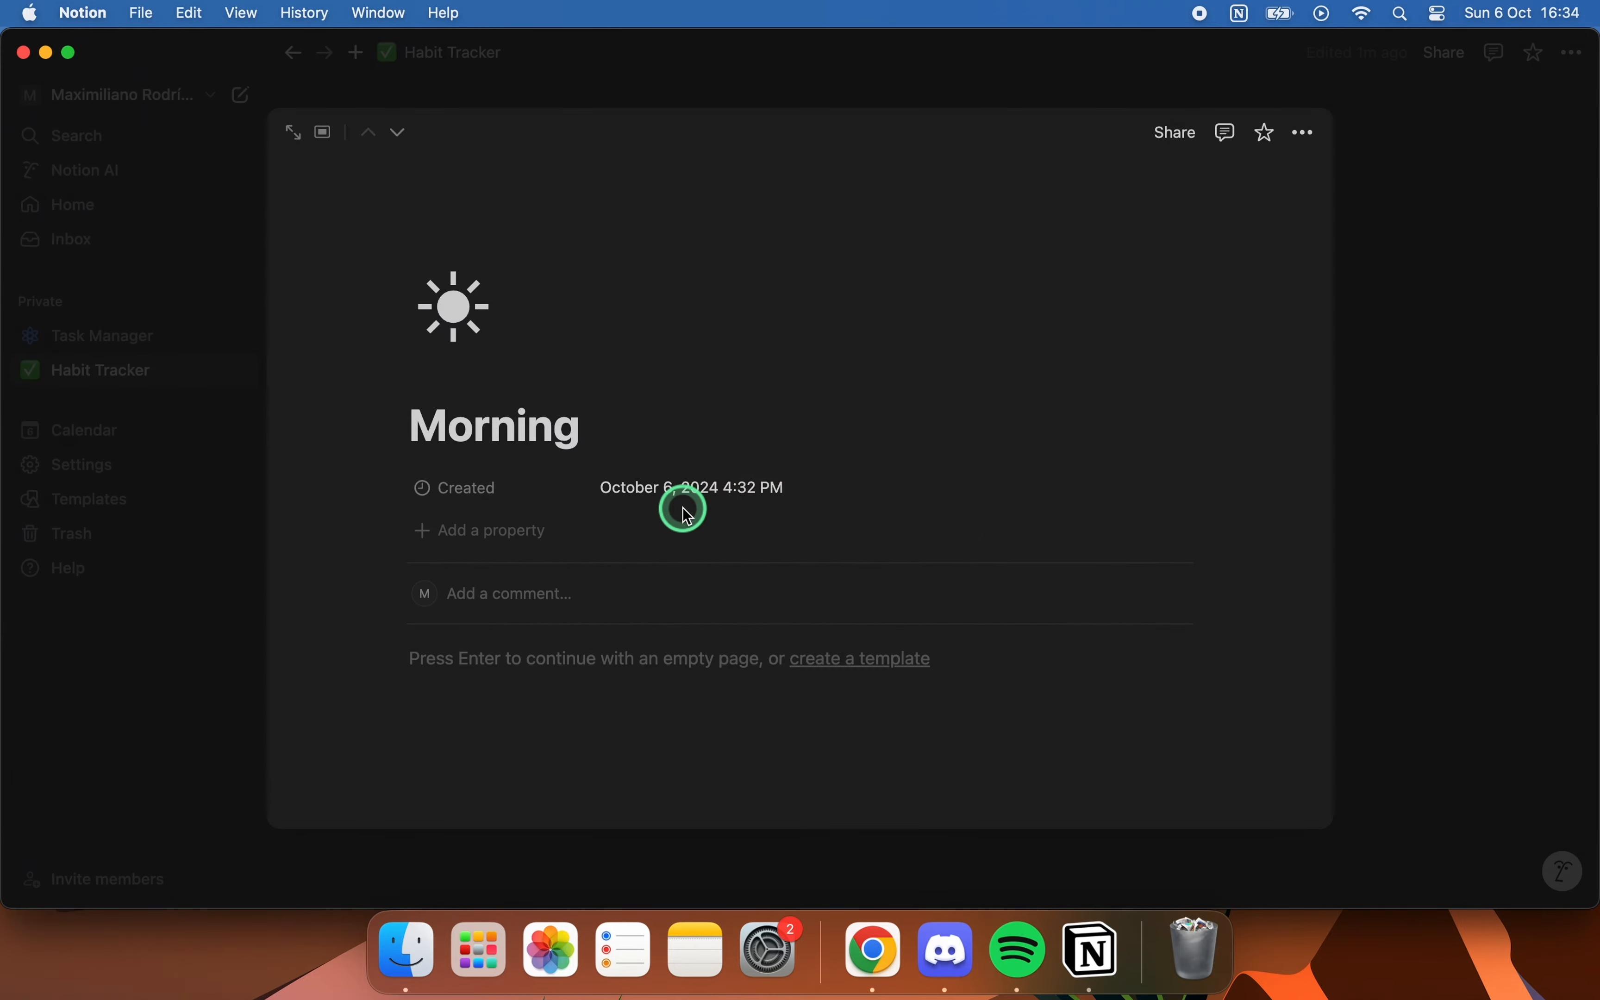
click(500, 489)
click(492, 664)
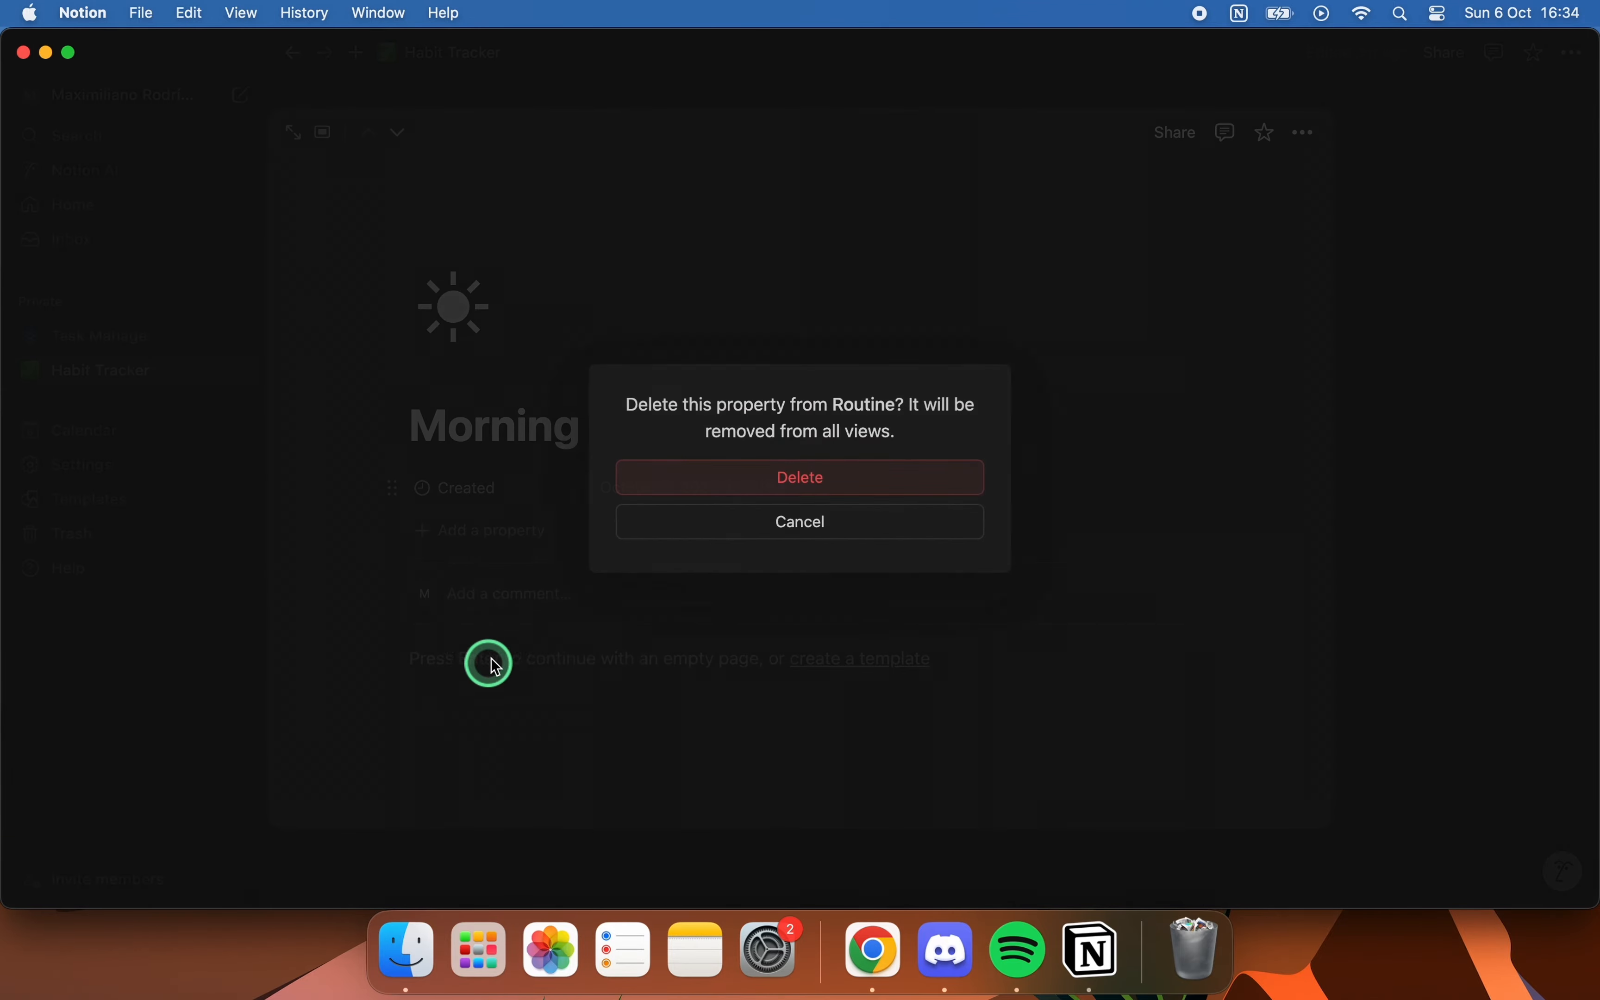
click(780, 480)
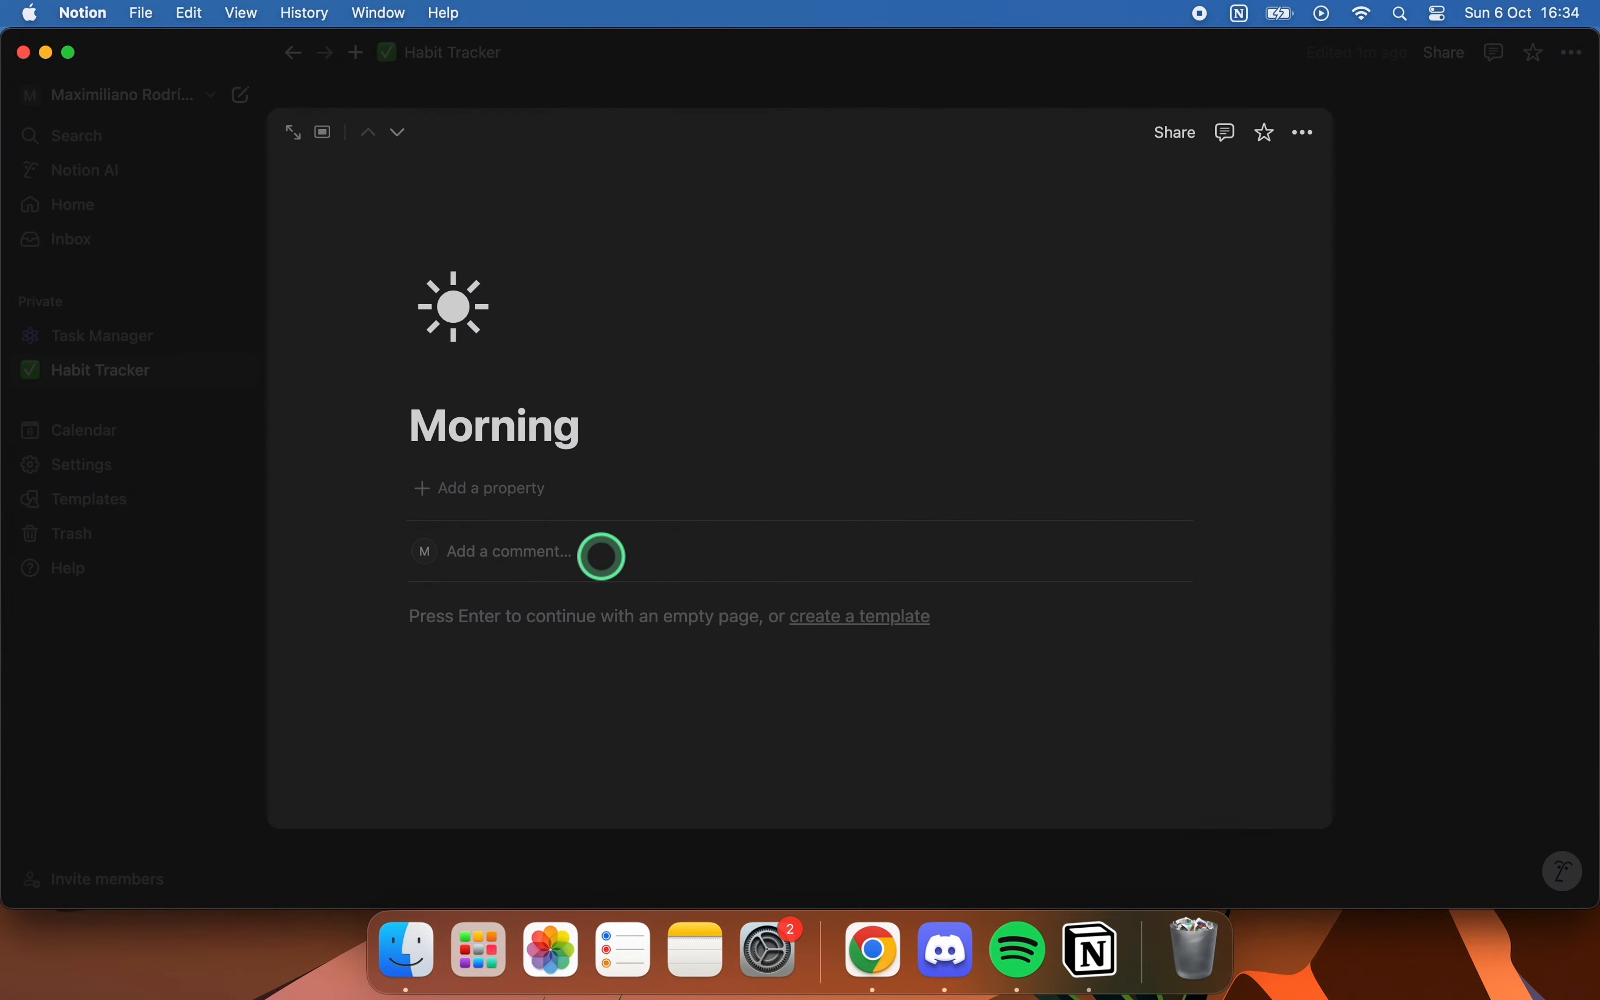
- Add a Text property named Time and enter 06:00 - 08:00 for the Morning page
click(423, 489)
text(tex)
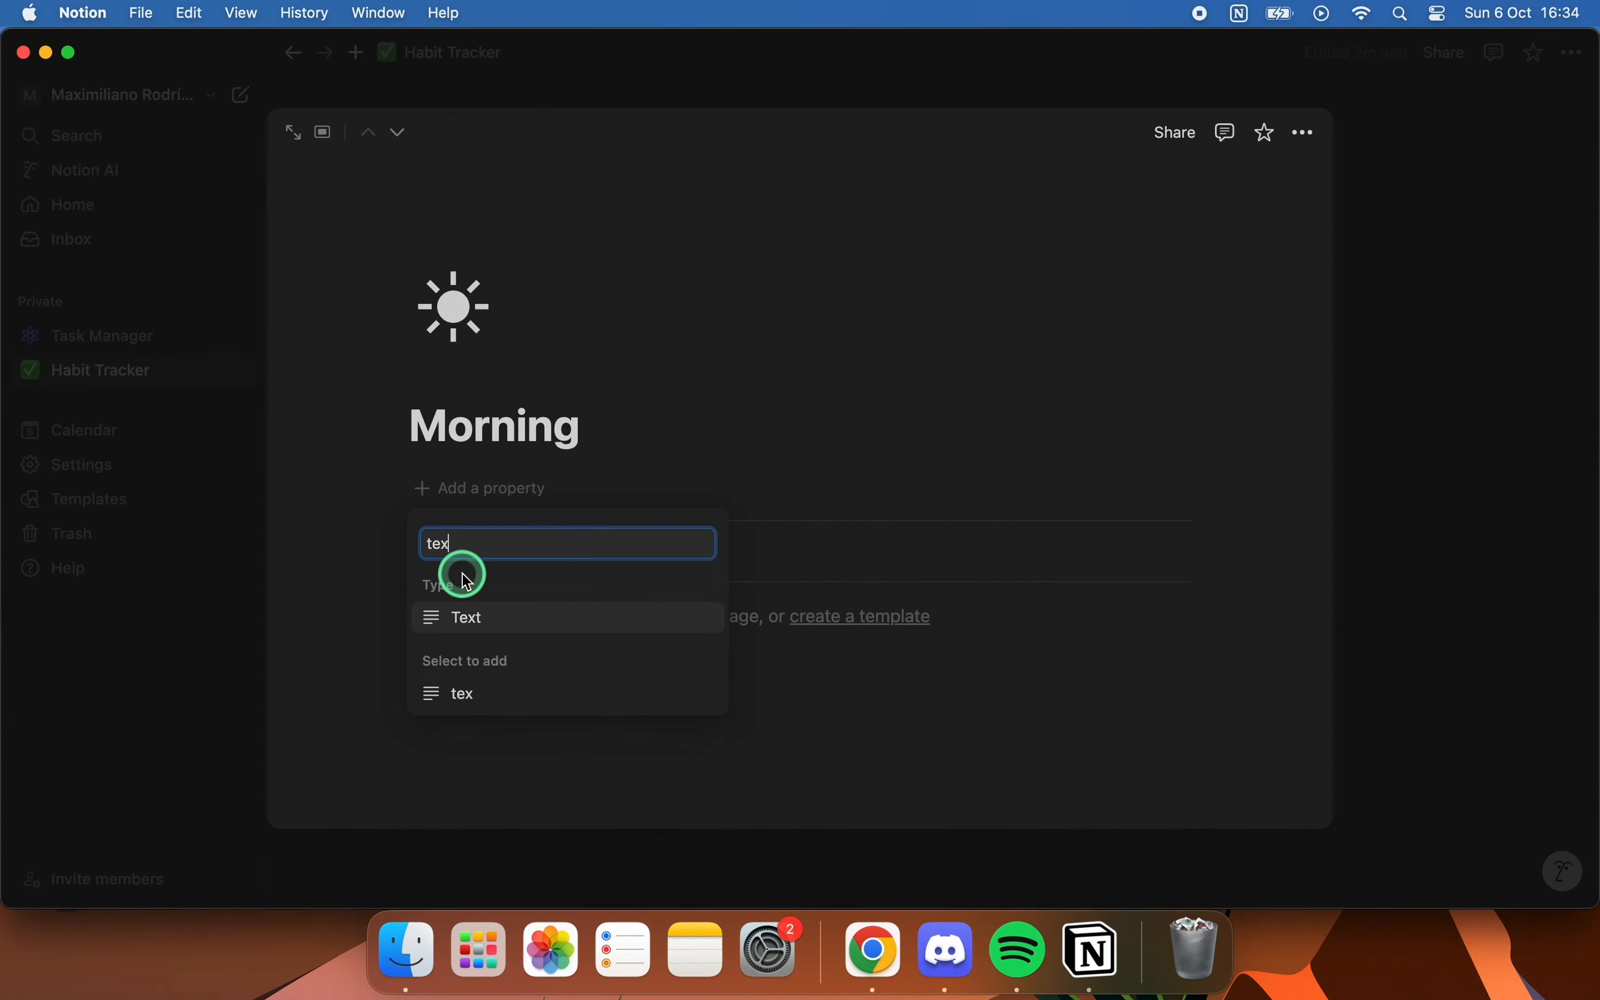
click(488, 629)
click(510, 536)
key(BackSpace)
key(BackSpace)
key(BackSpace)
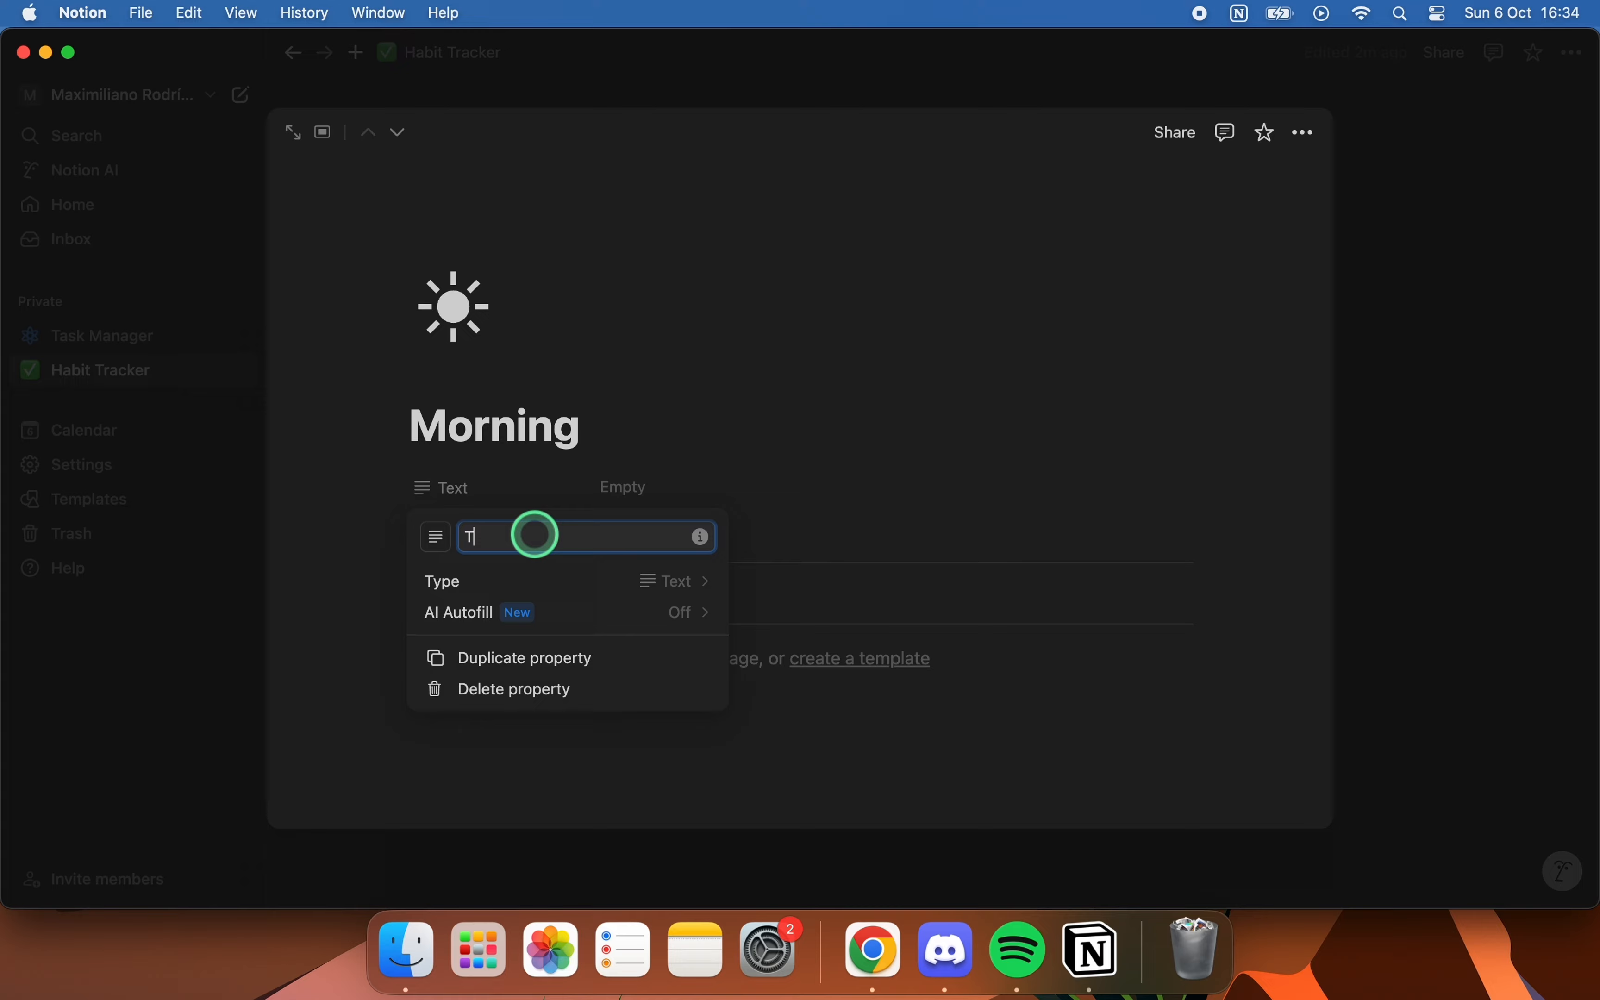
click(699, 432)
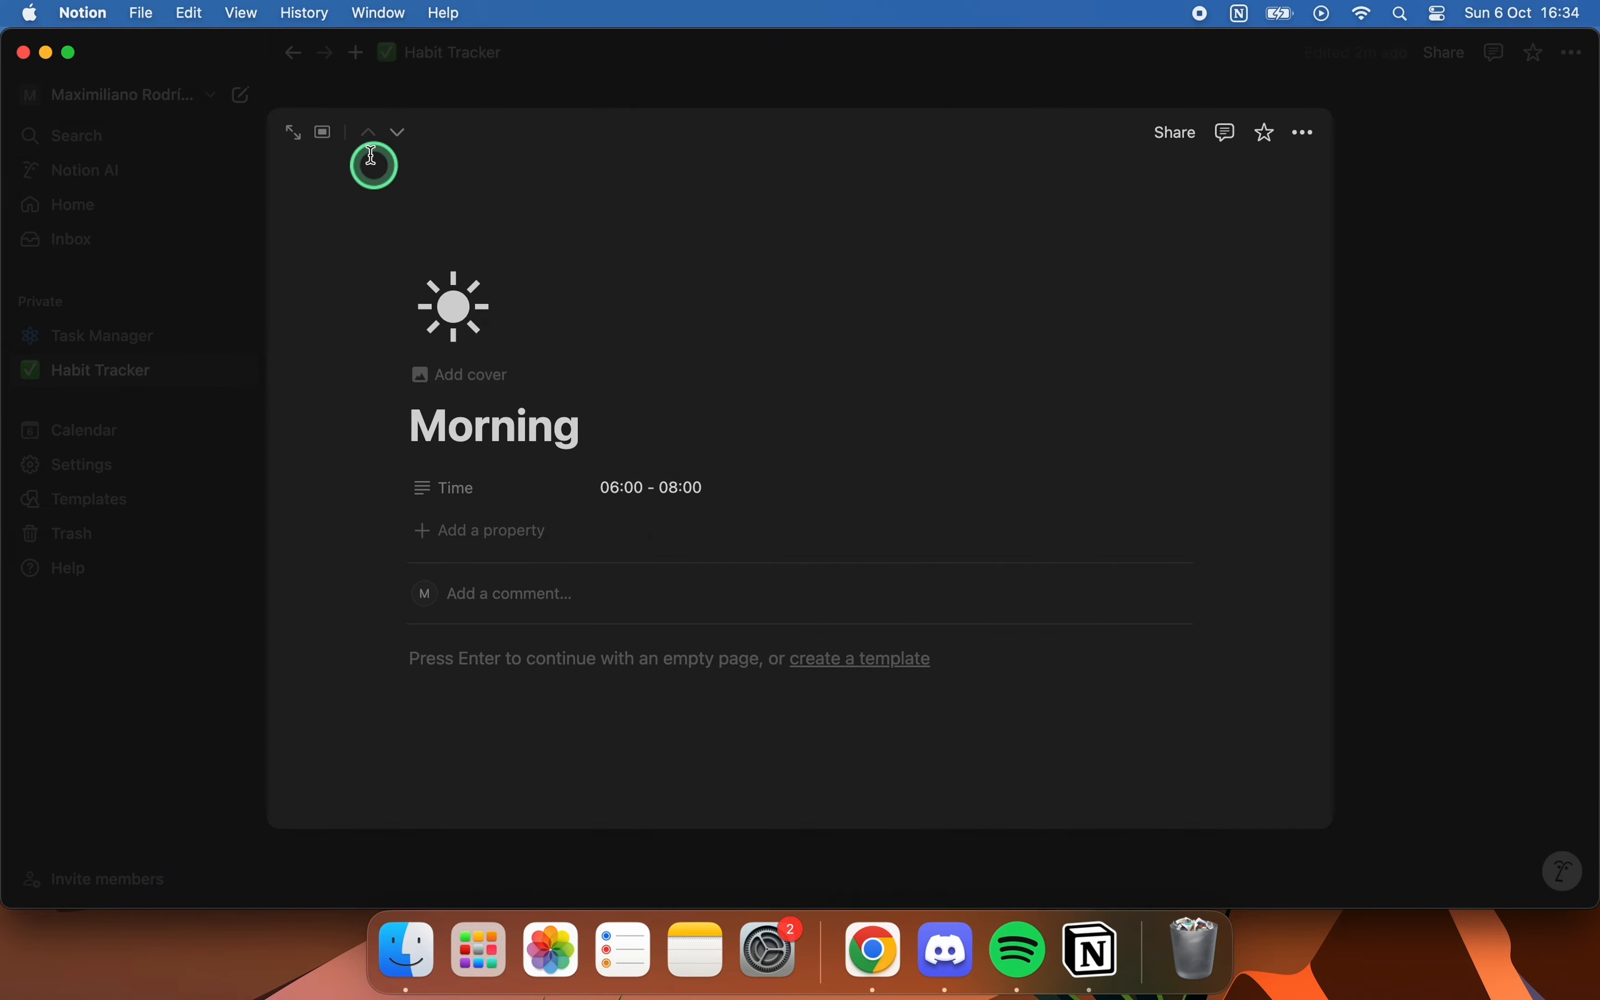
- Enter 20:00 - 21:00 as the Time of the Evening page and return to the Habit Tracker page
click(397, 131)
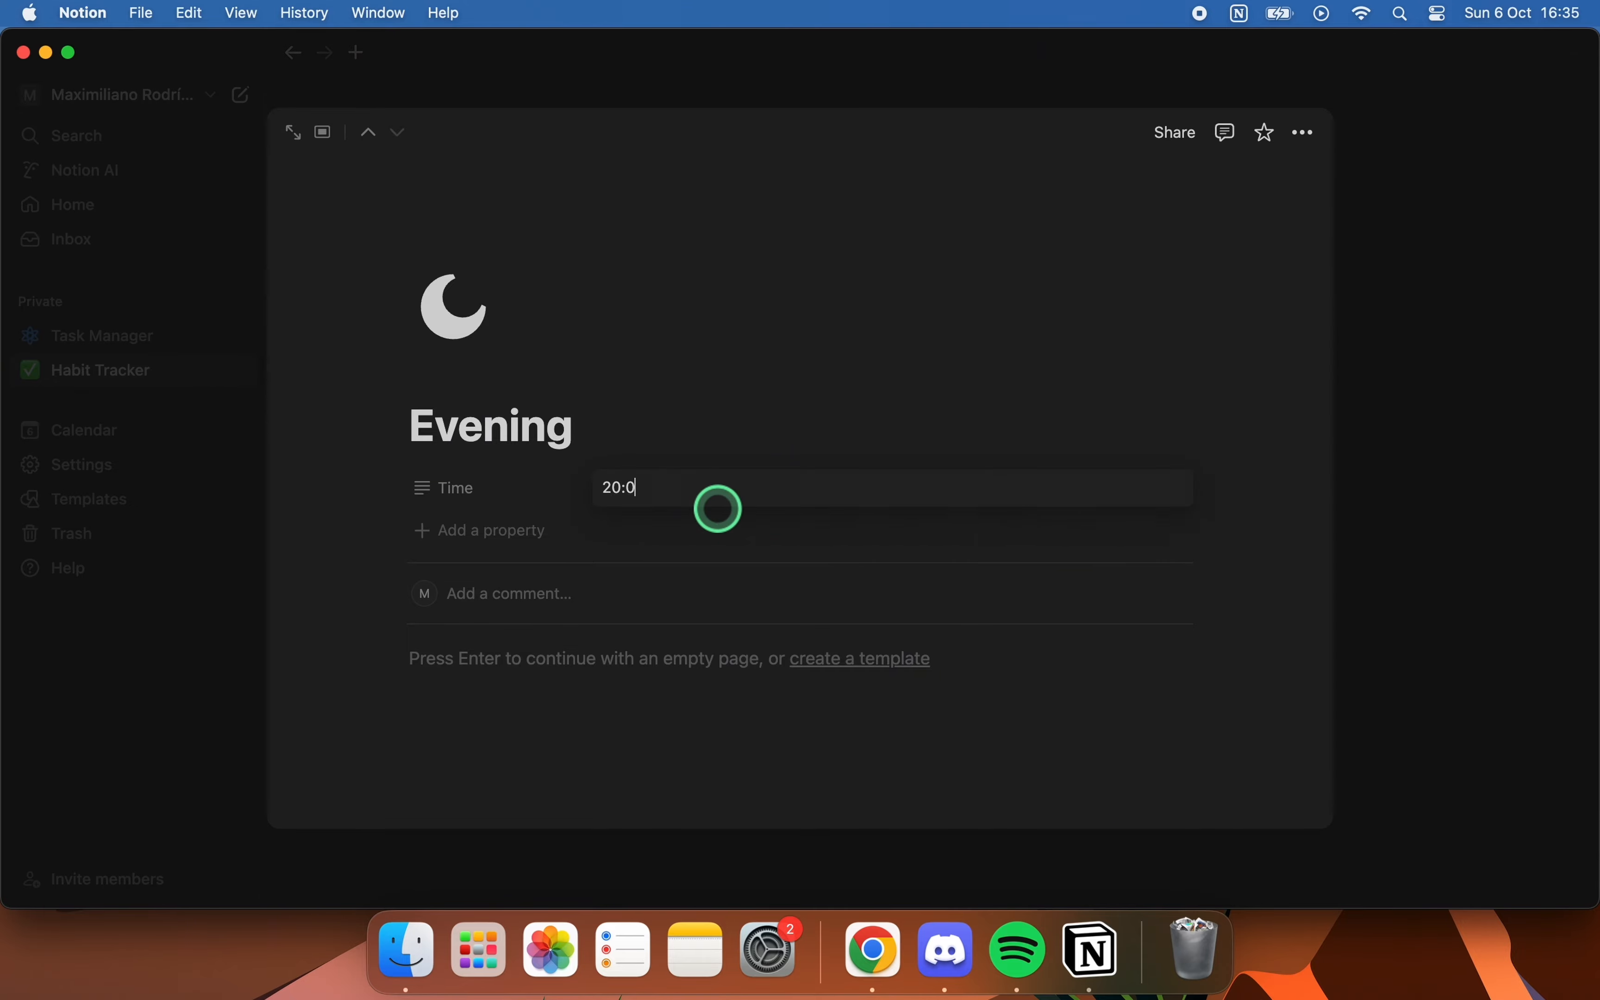
text(1)
key(XF86AudioRaiseVolume)
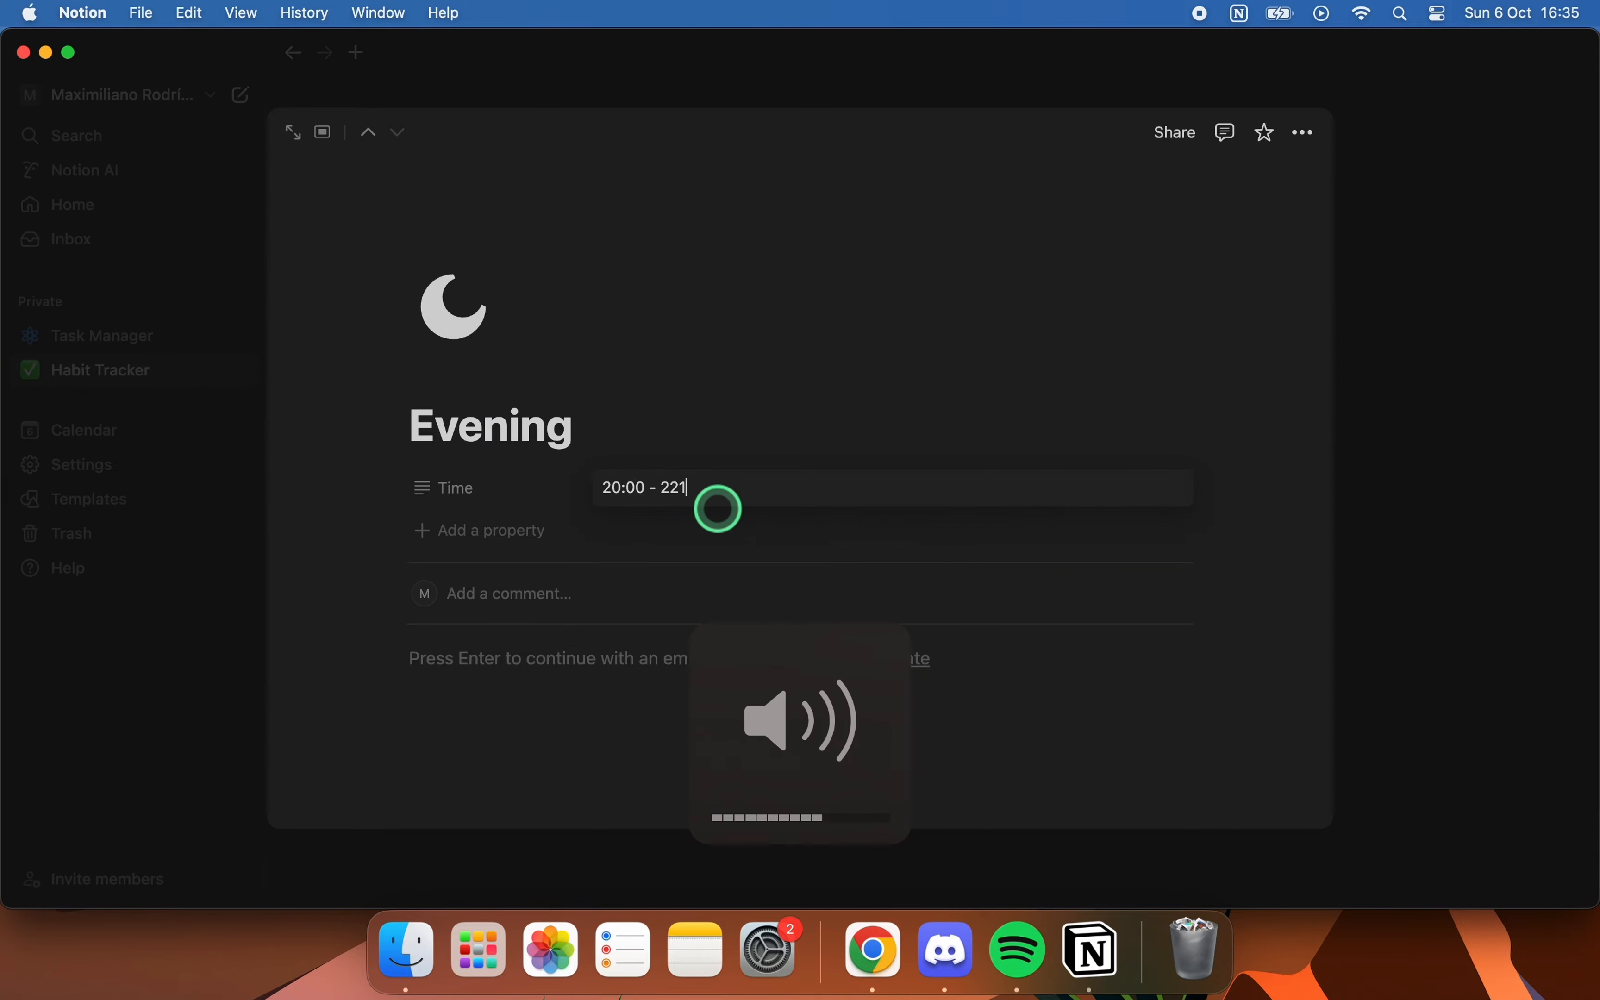
text(1)
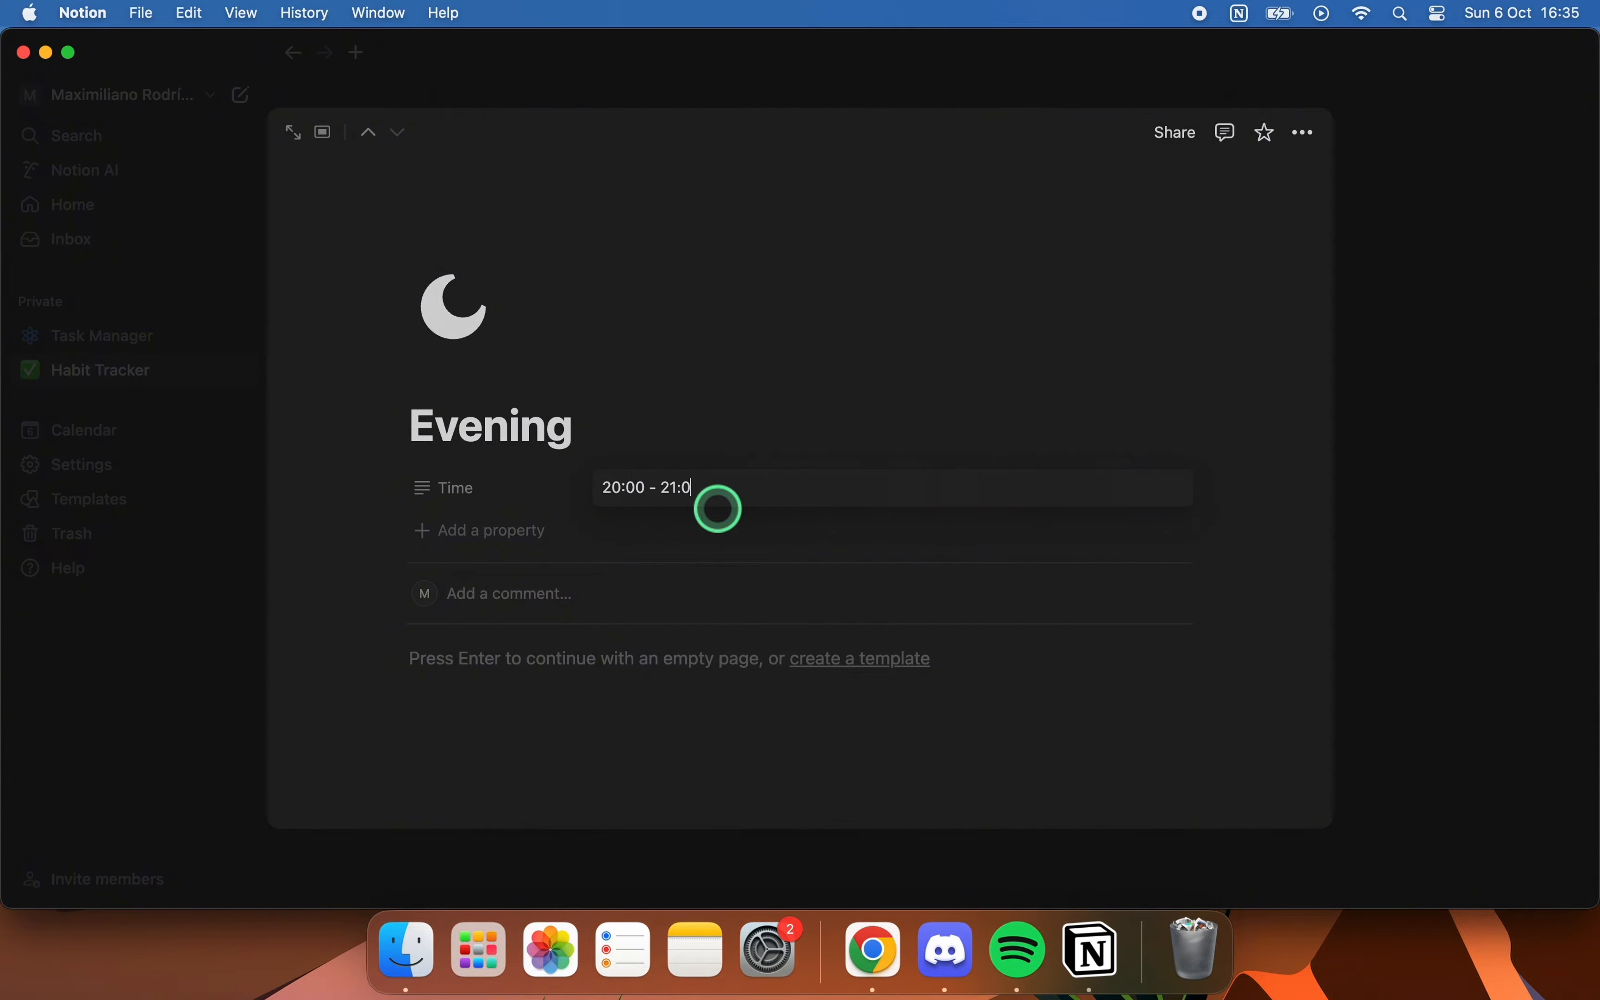
click(191, 400)
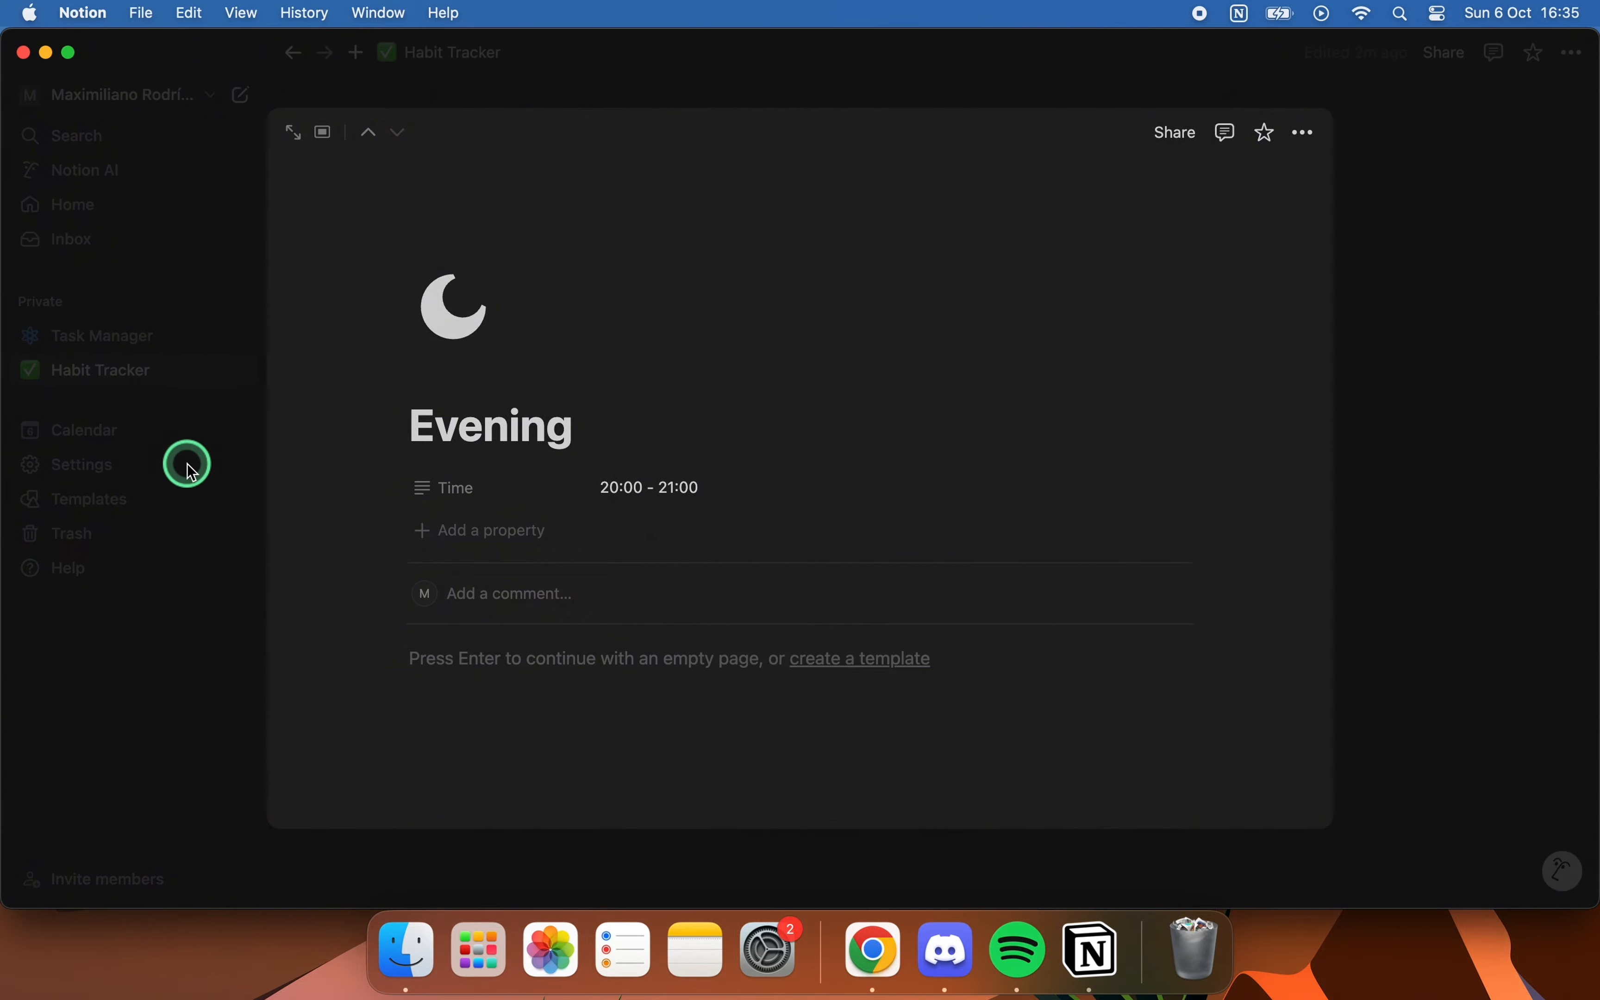
click(1399, 418)
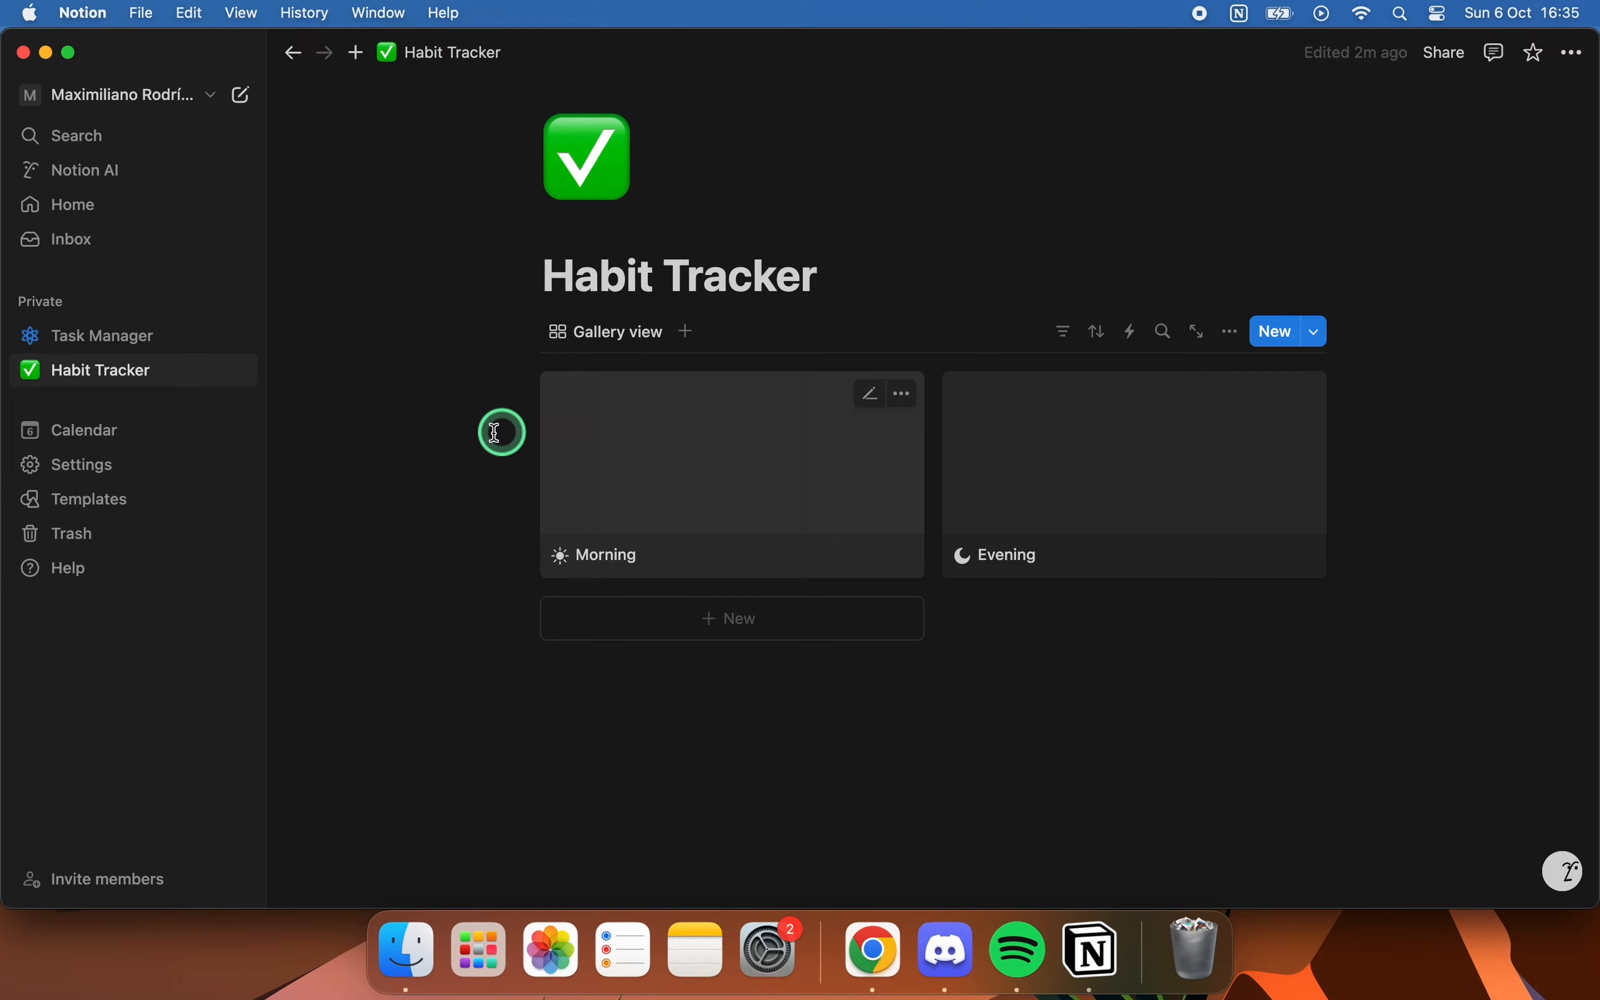
- Show the Time property on the cards of the Routine gallery
click(1228, 336)
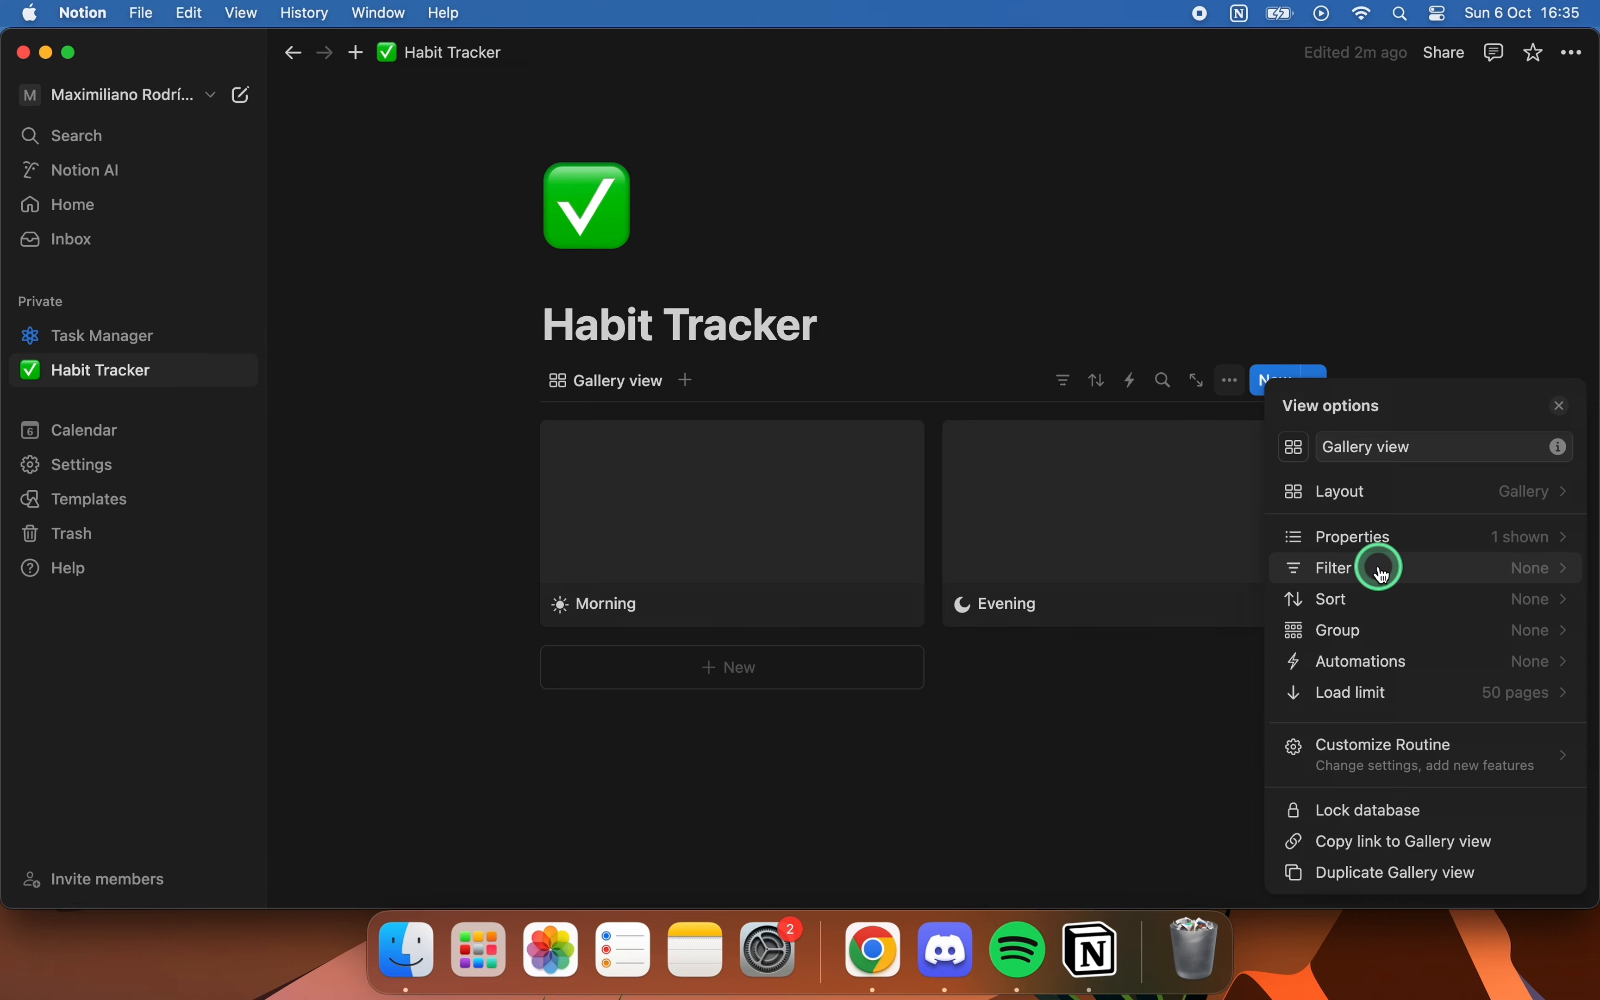
click(1383, 537)
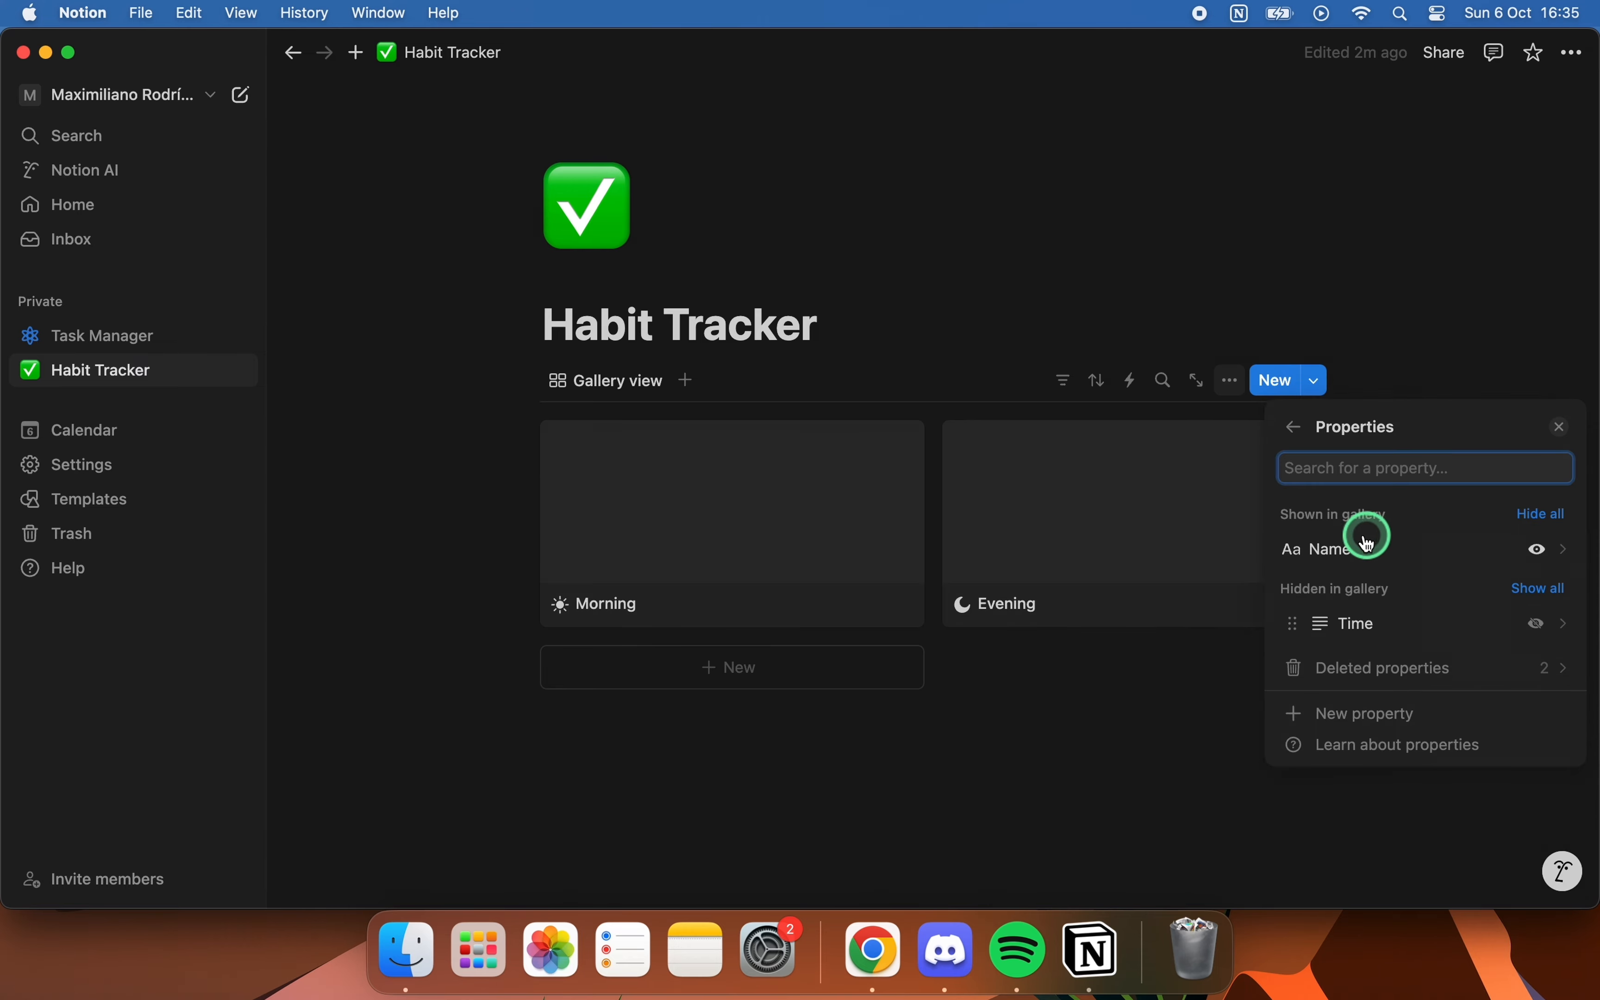
click(1539, 625)
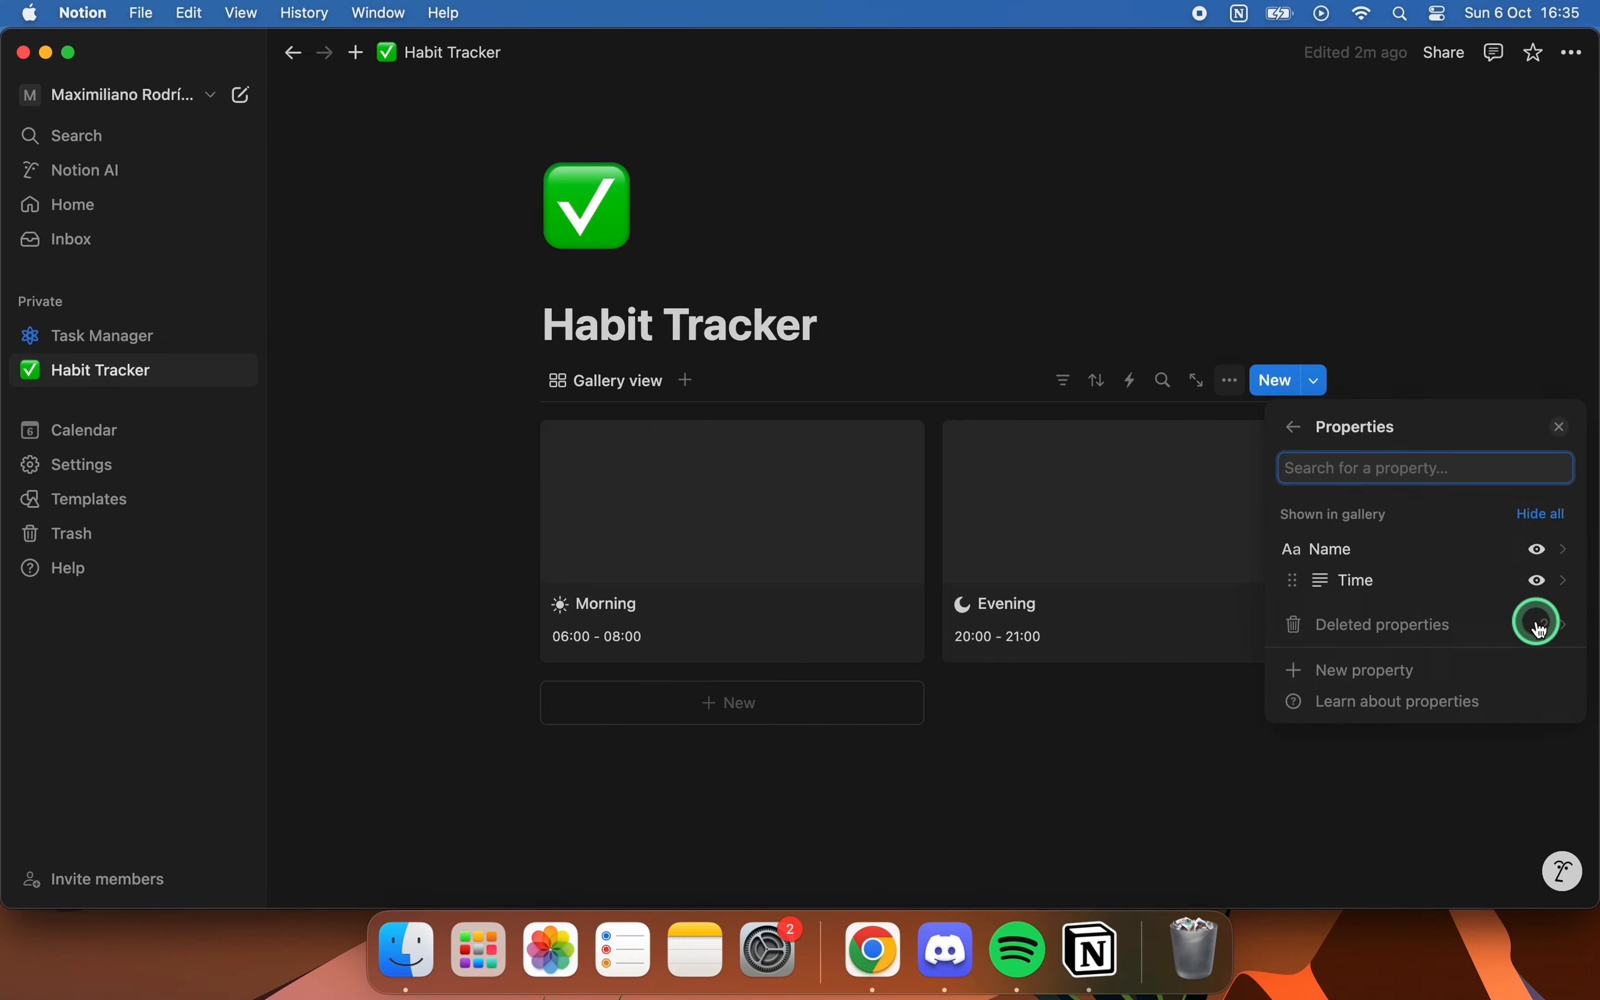
click(1294, 426)
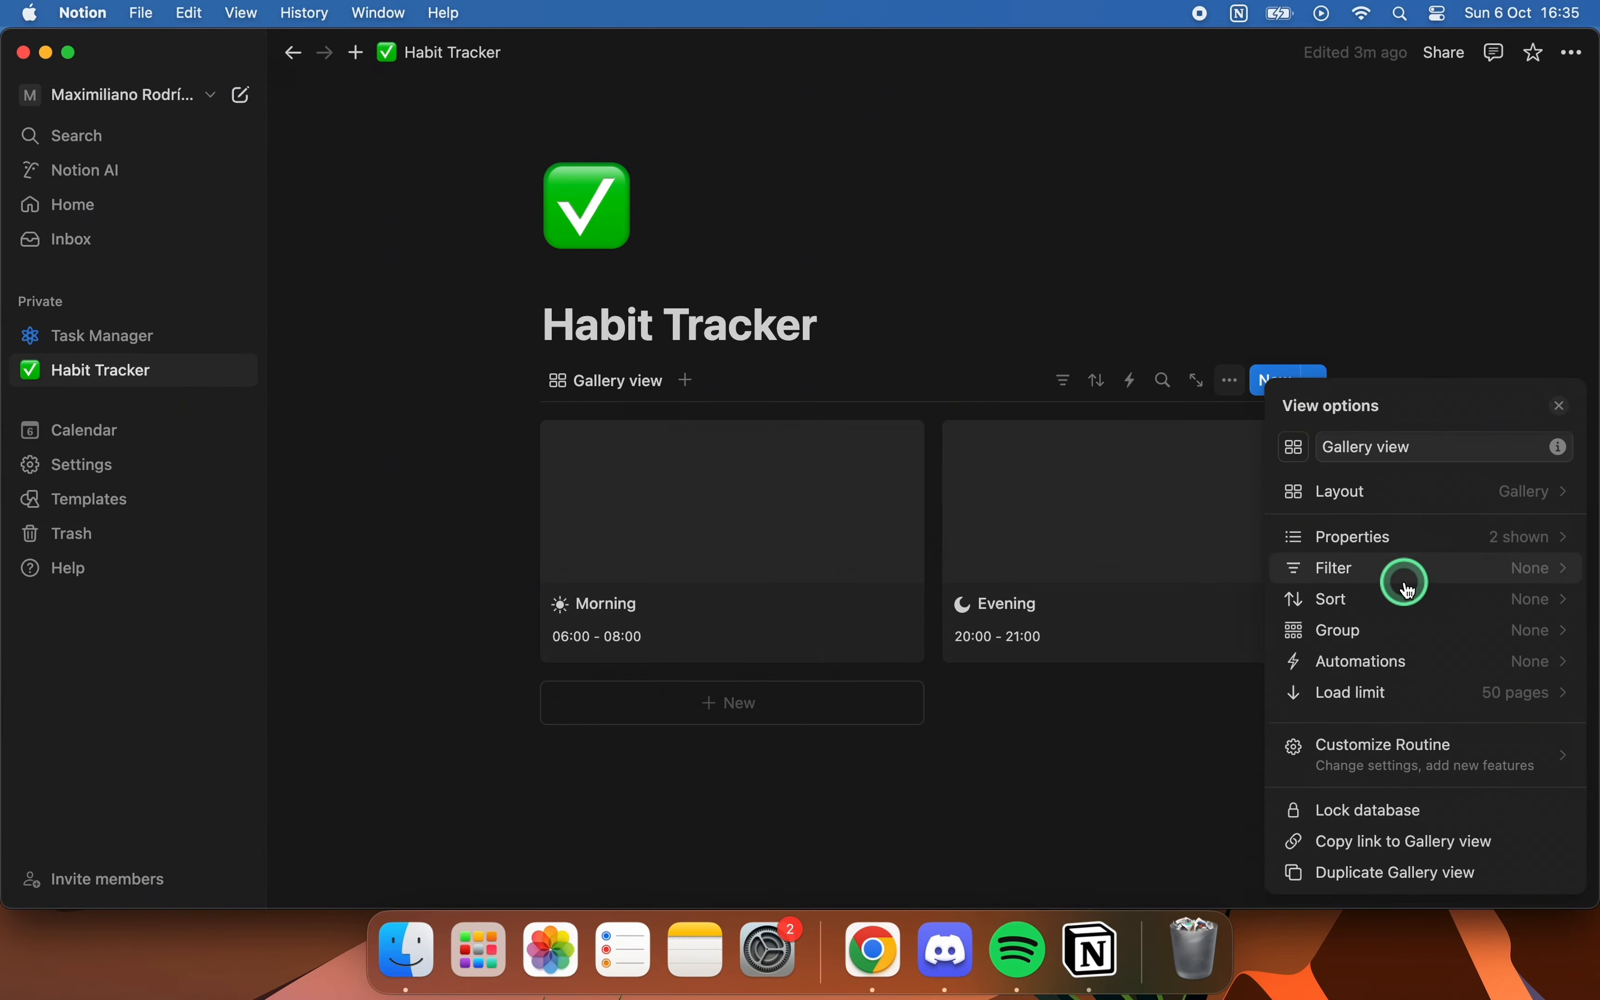
- Set the gallery layout's card preview to None and its card size to Small
click(1421, 493)
click(1396, 671)
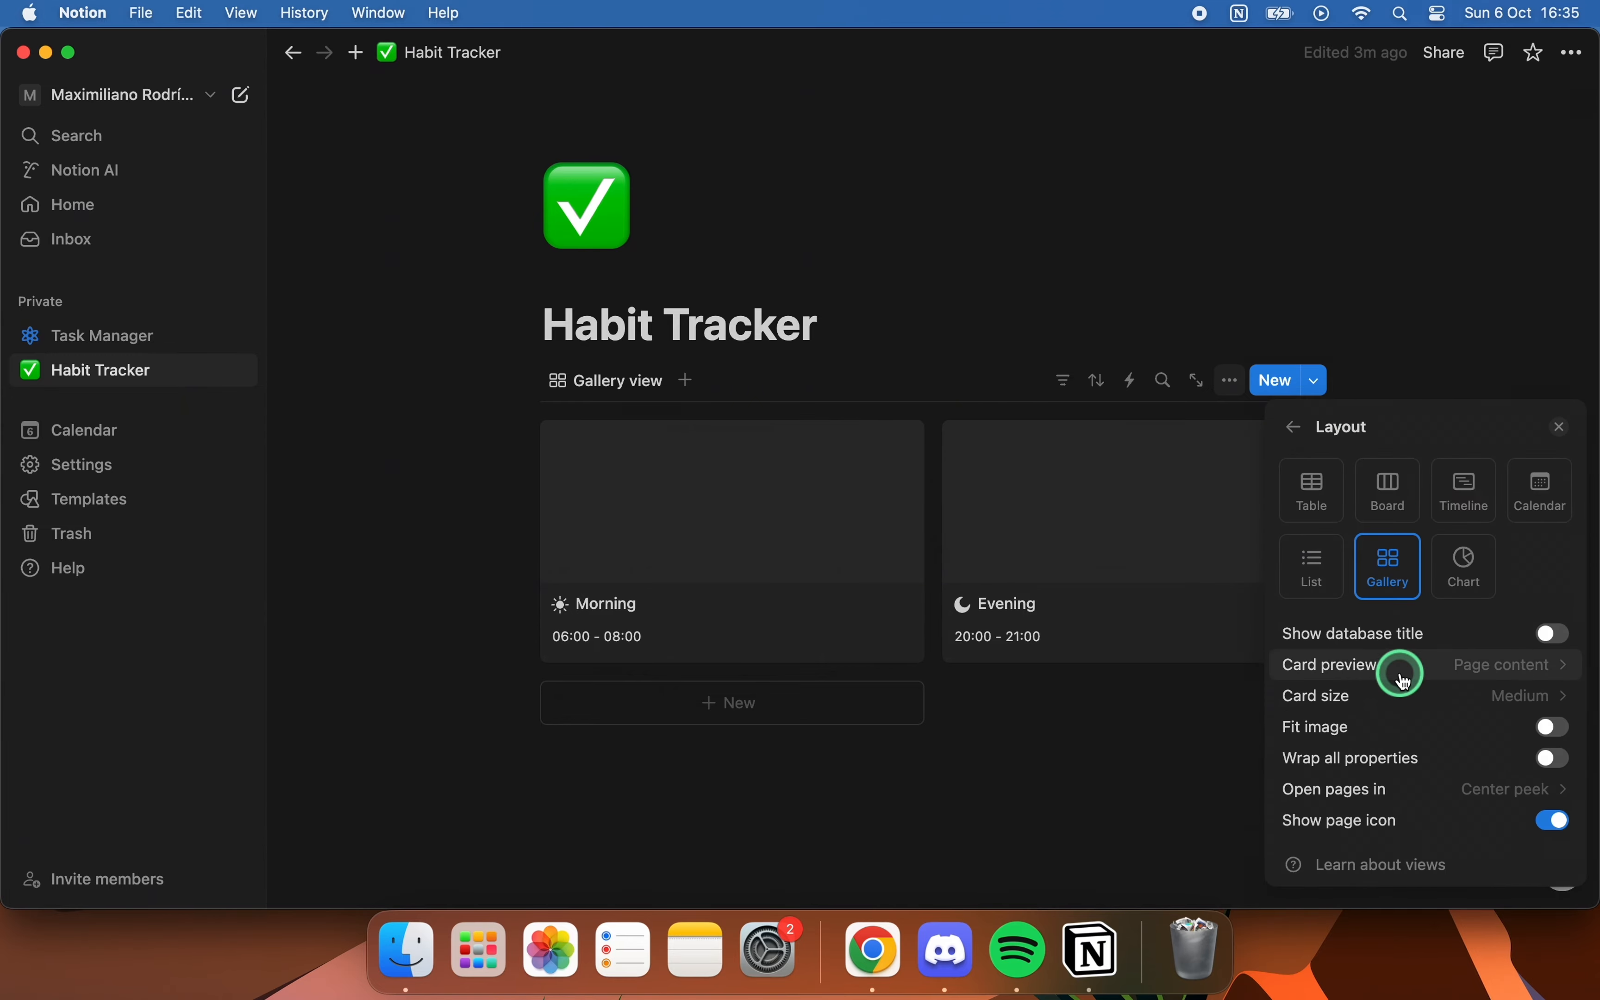
click(1359, 700)
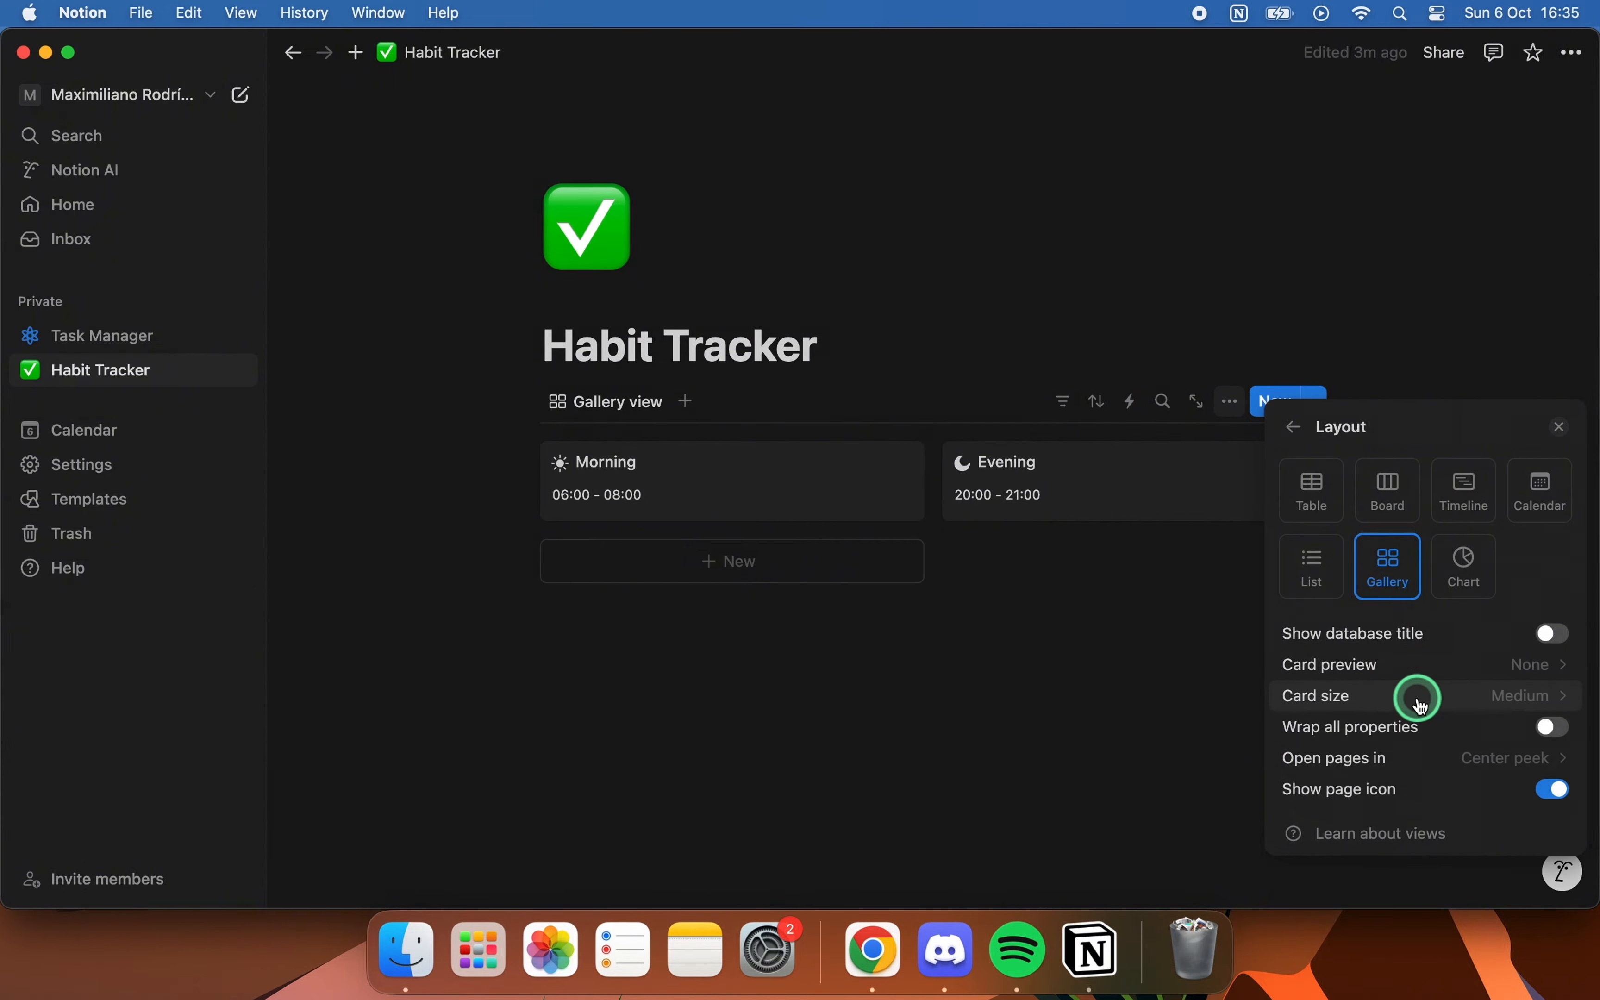
click(1430, 717)
click(1439, 700)
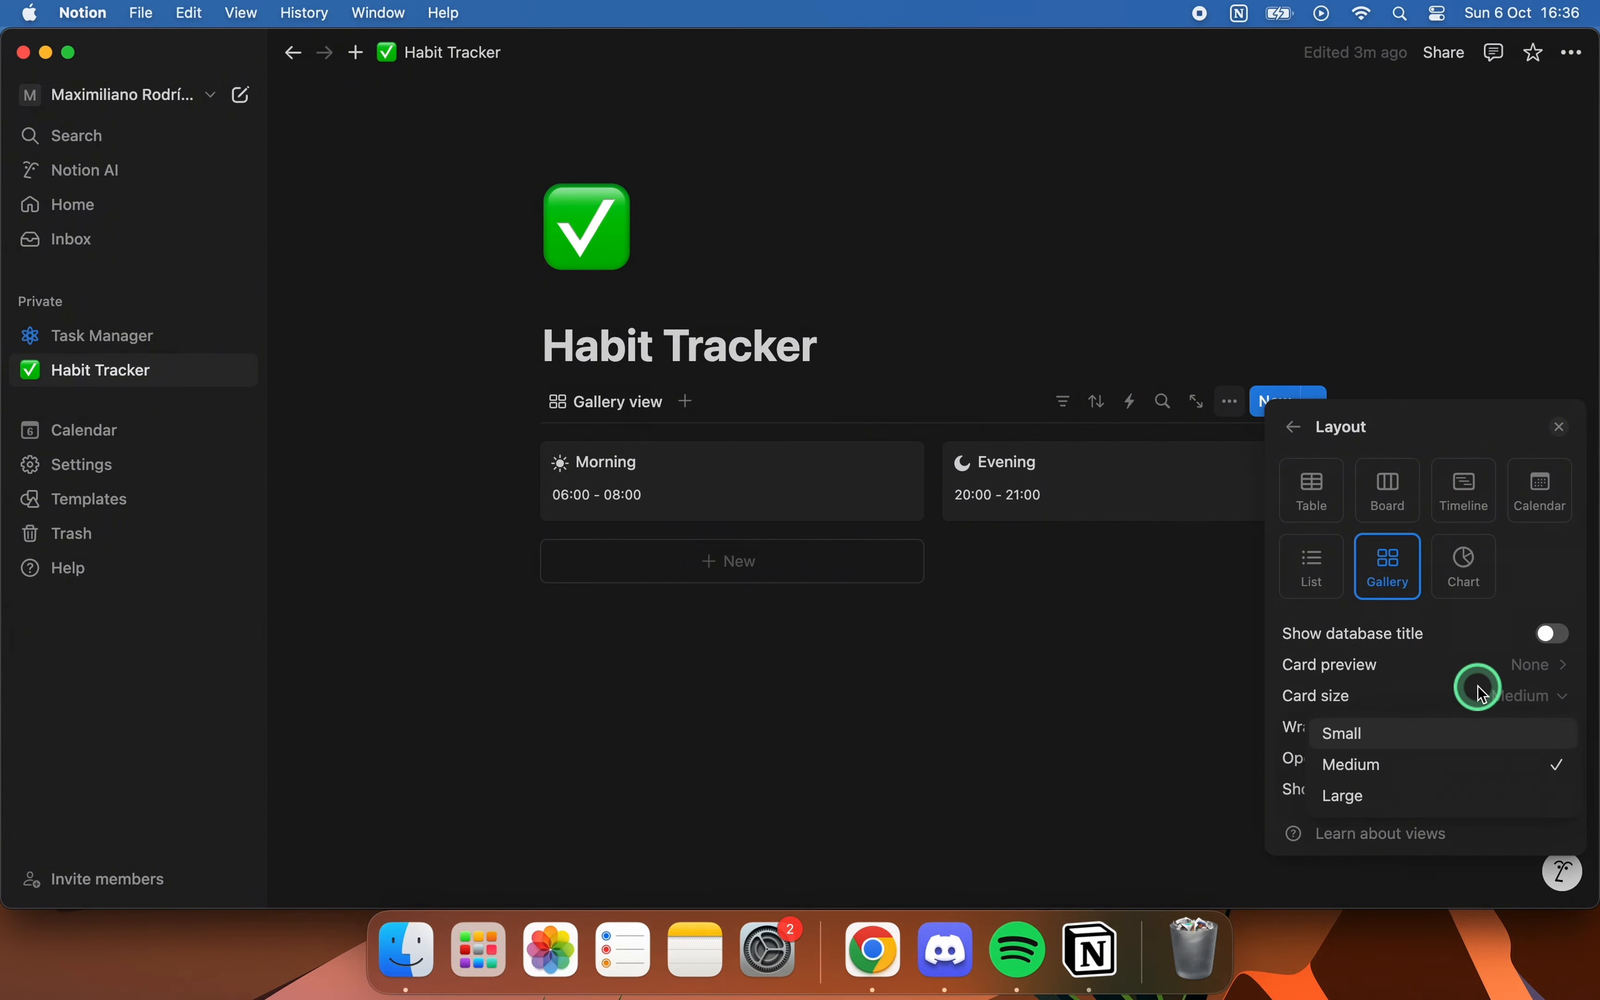
click(1533, 711)
click(1484, 699)
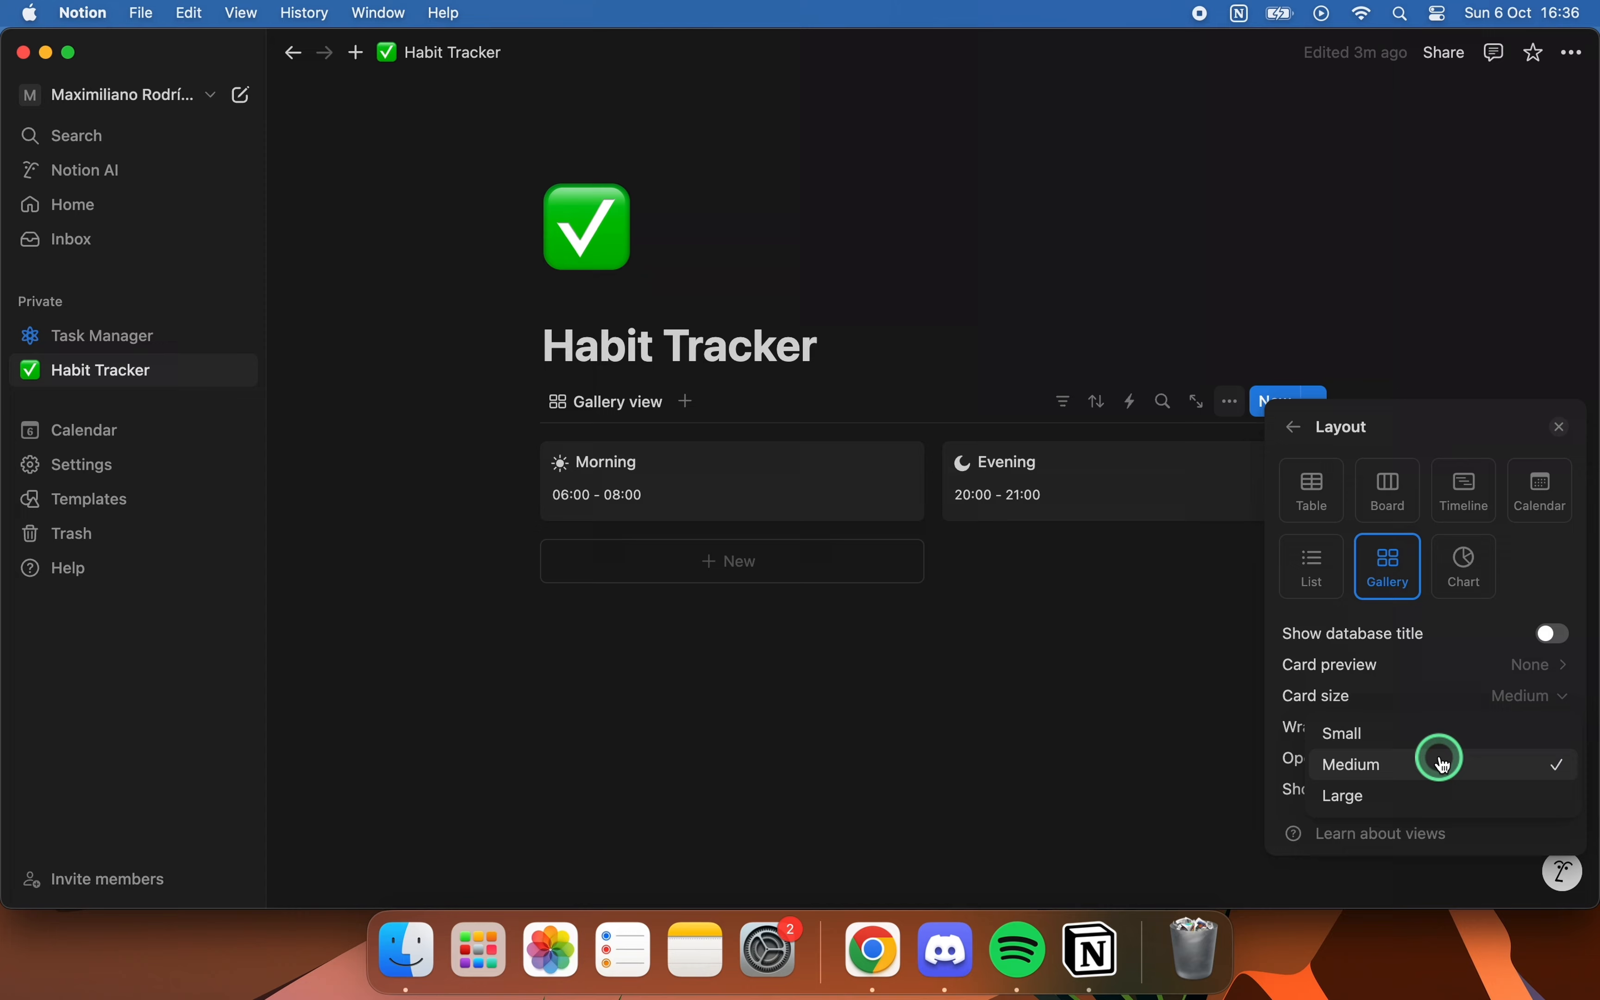
click(1444, 734)
click(1348, 486)
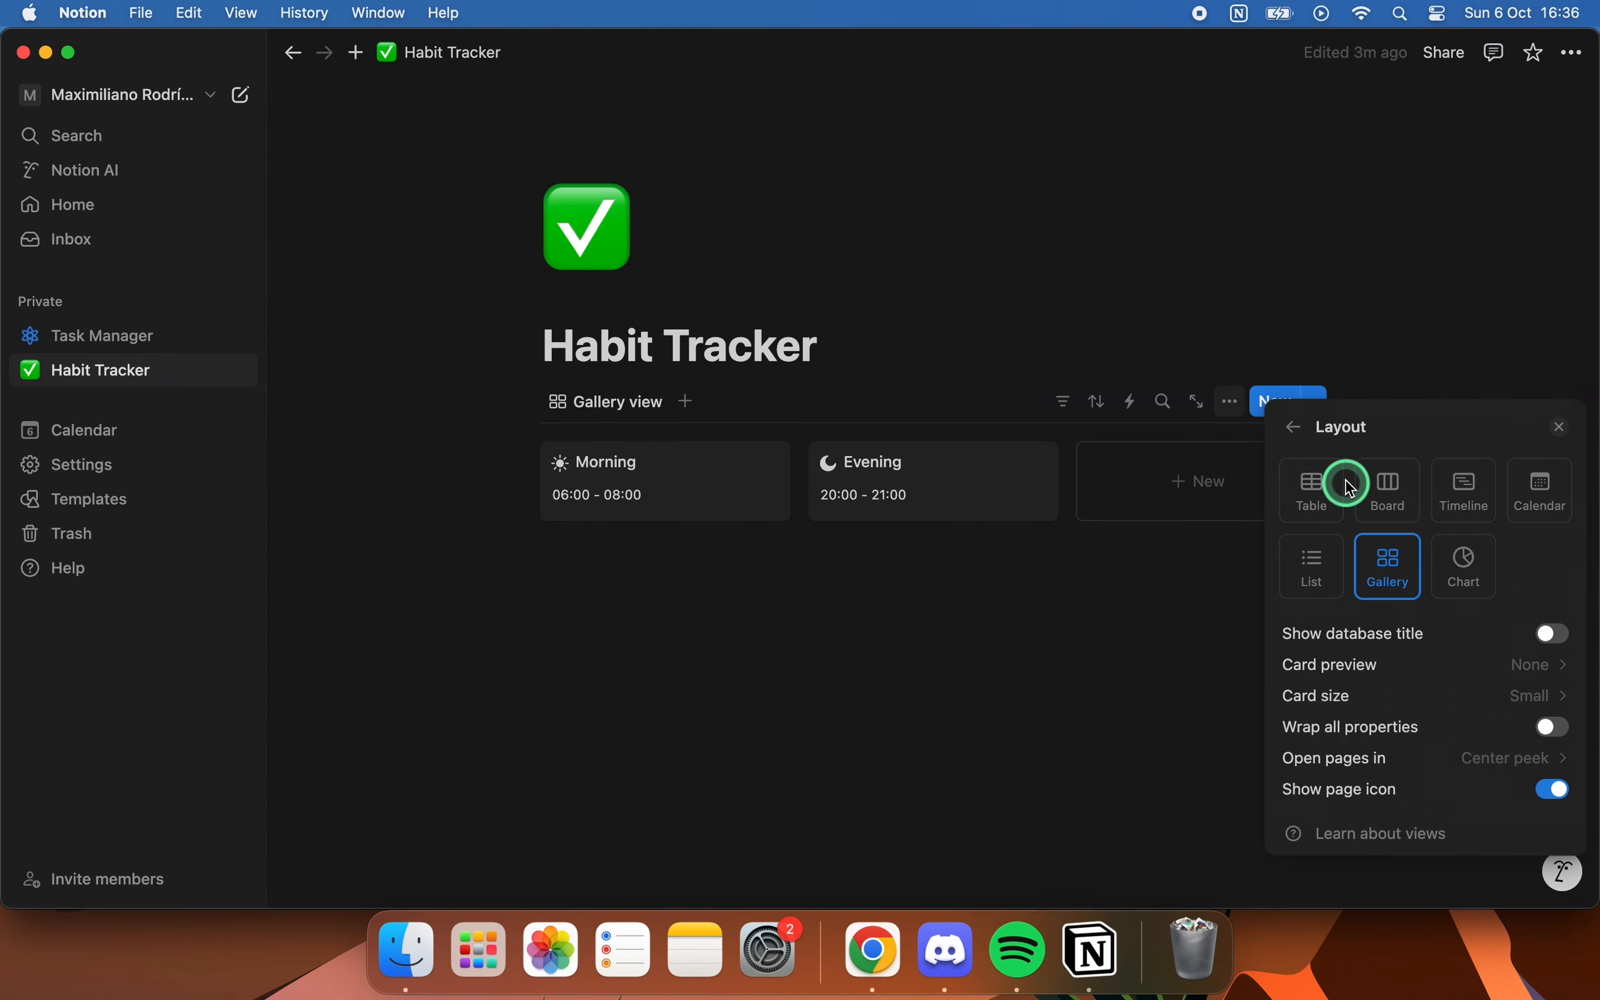
click(1299, 434)
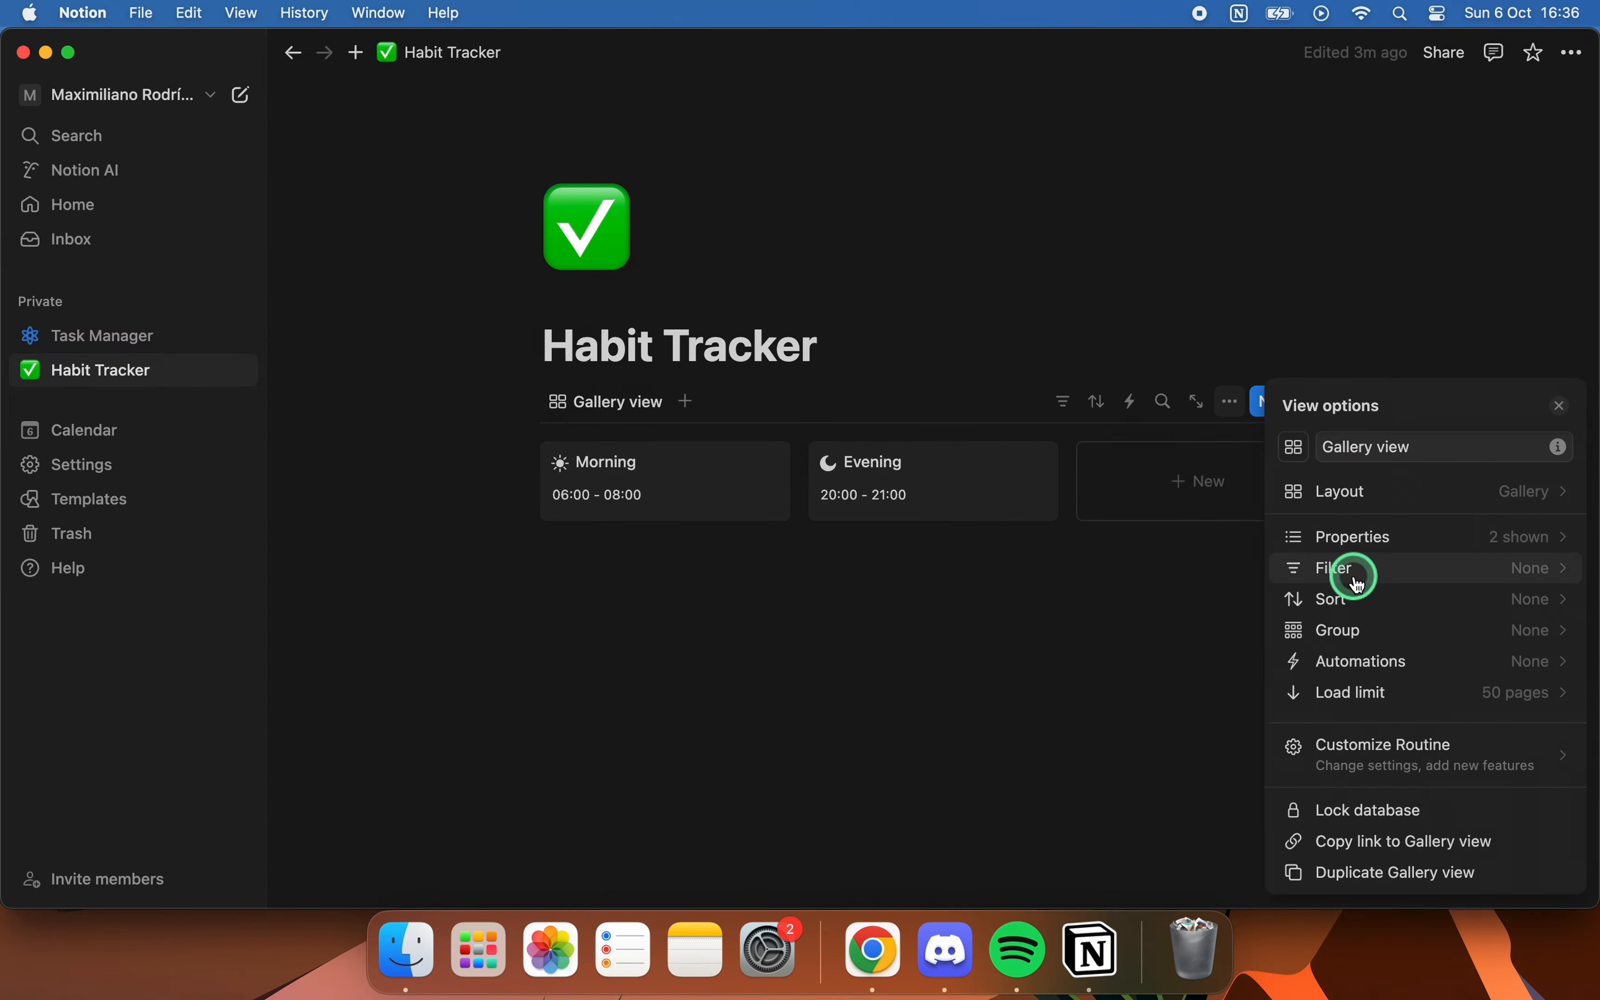
- Clear the gallery view's name and give the view a clock icon
click(1418, 450)
key(BackSpace)
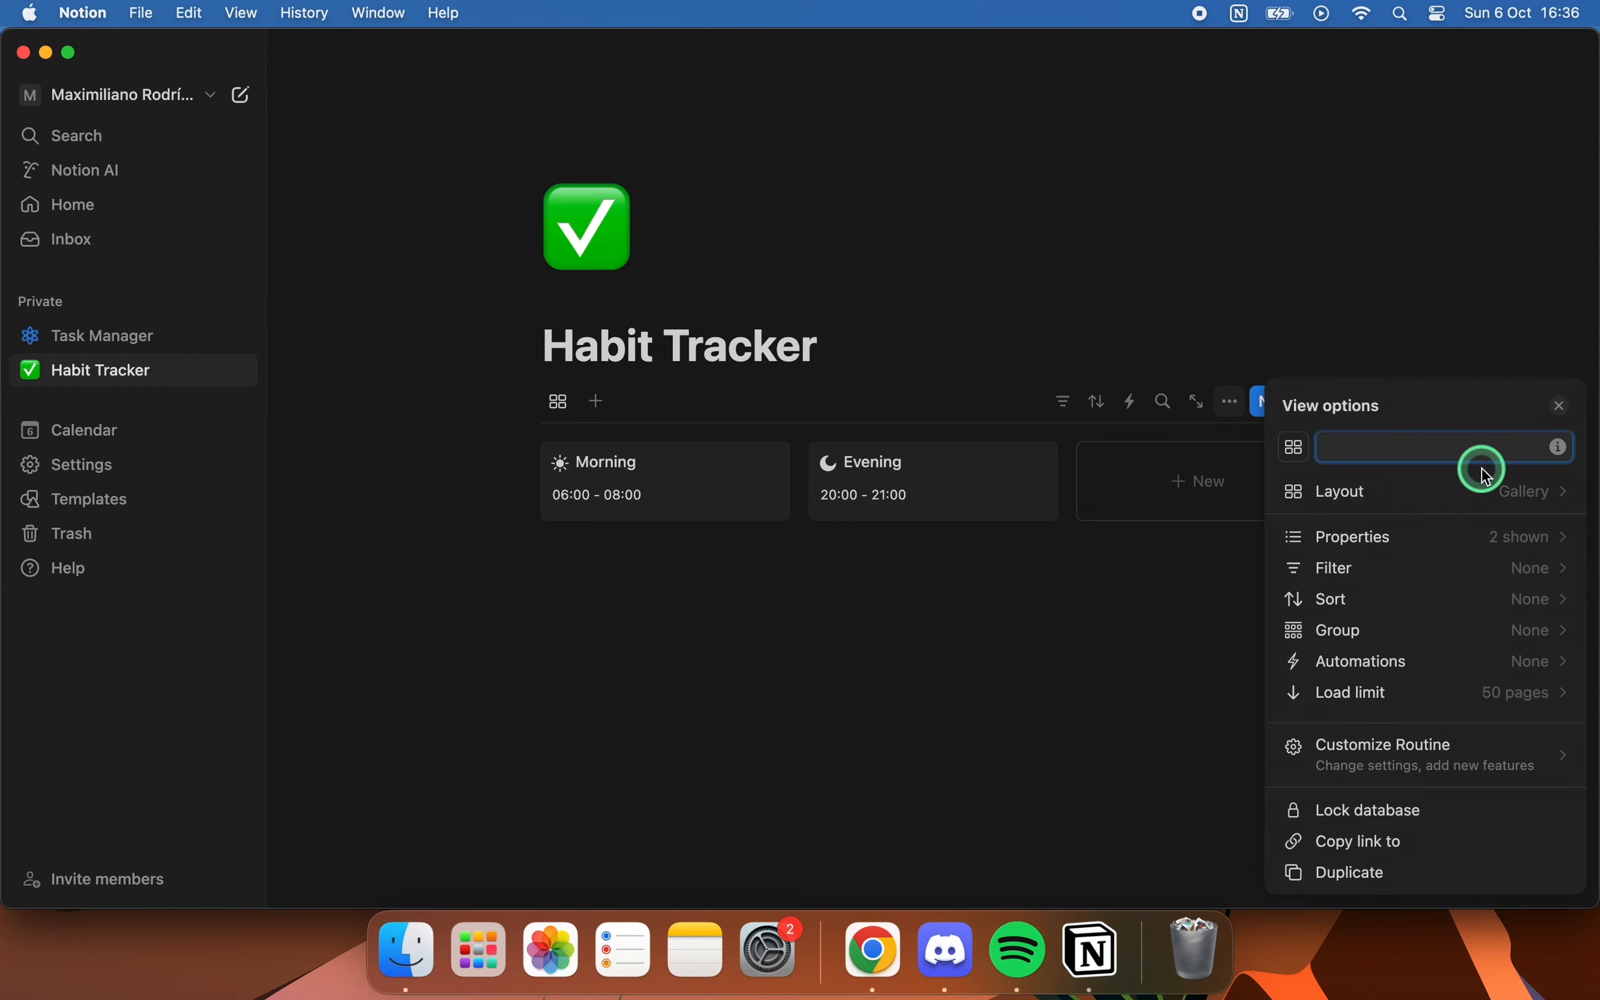
click(1306, 449)
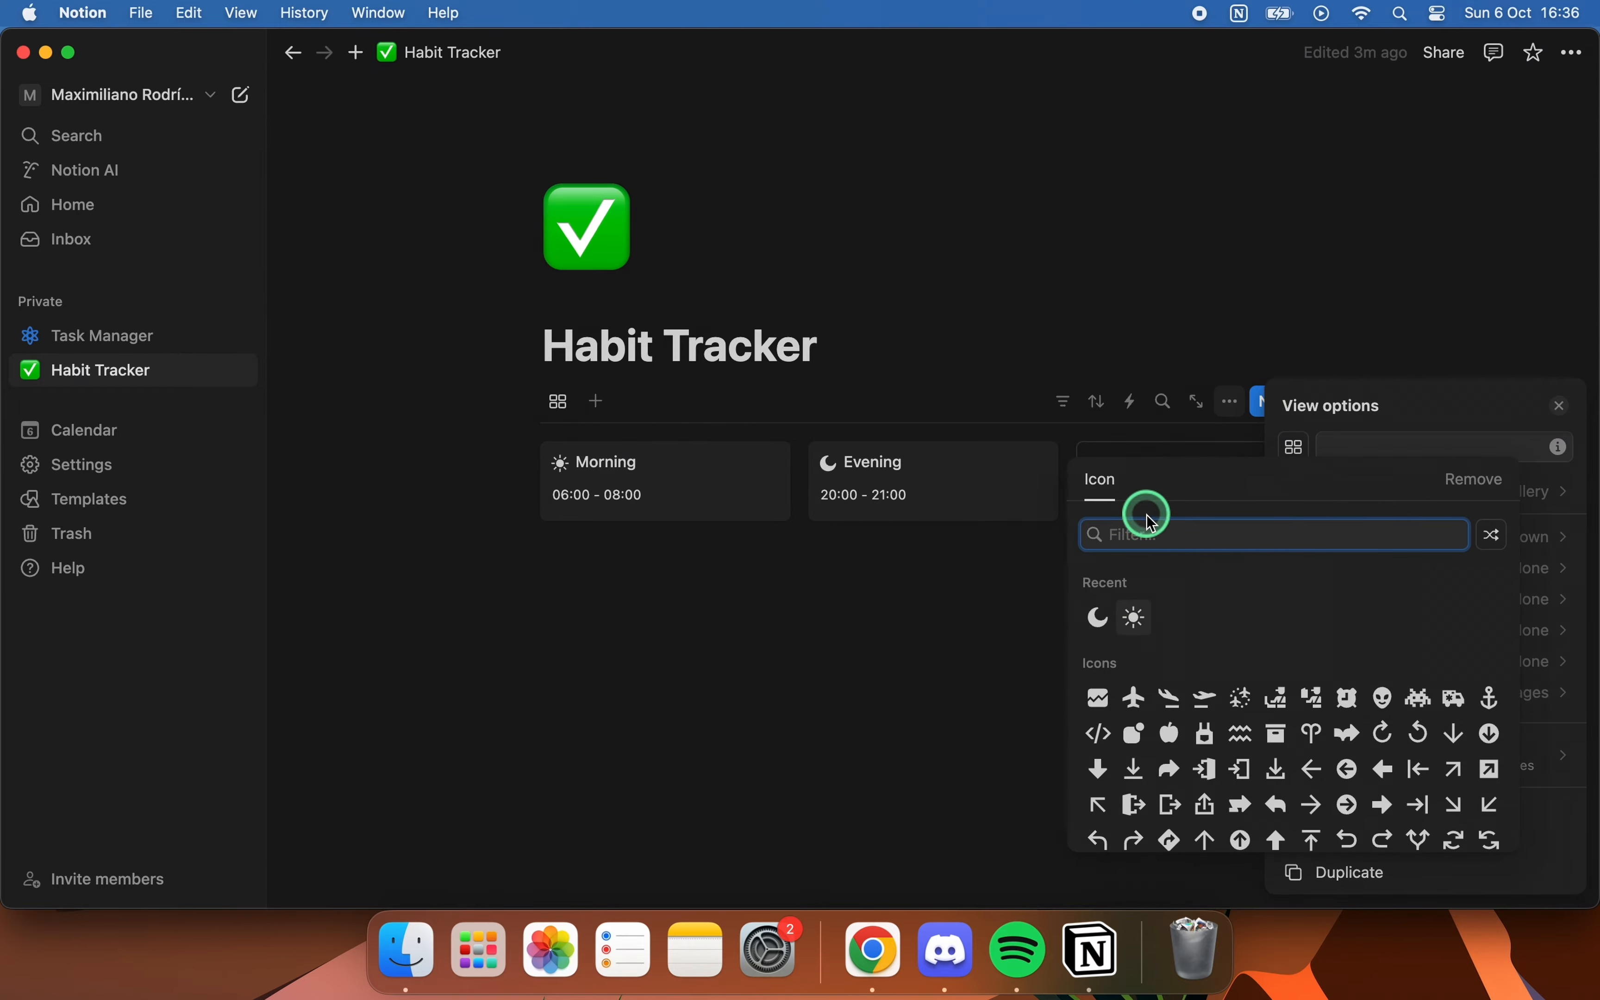
click(1294, 791)
click(1046, 678)
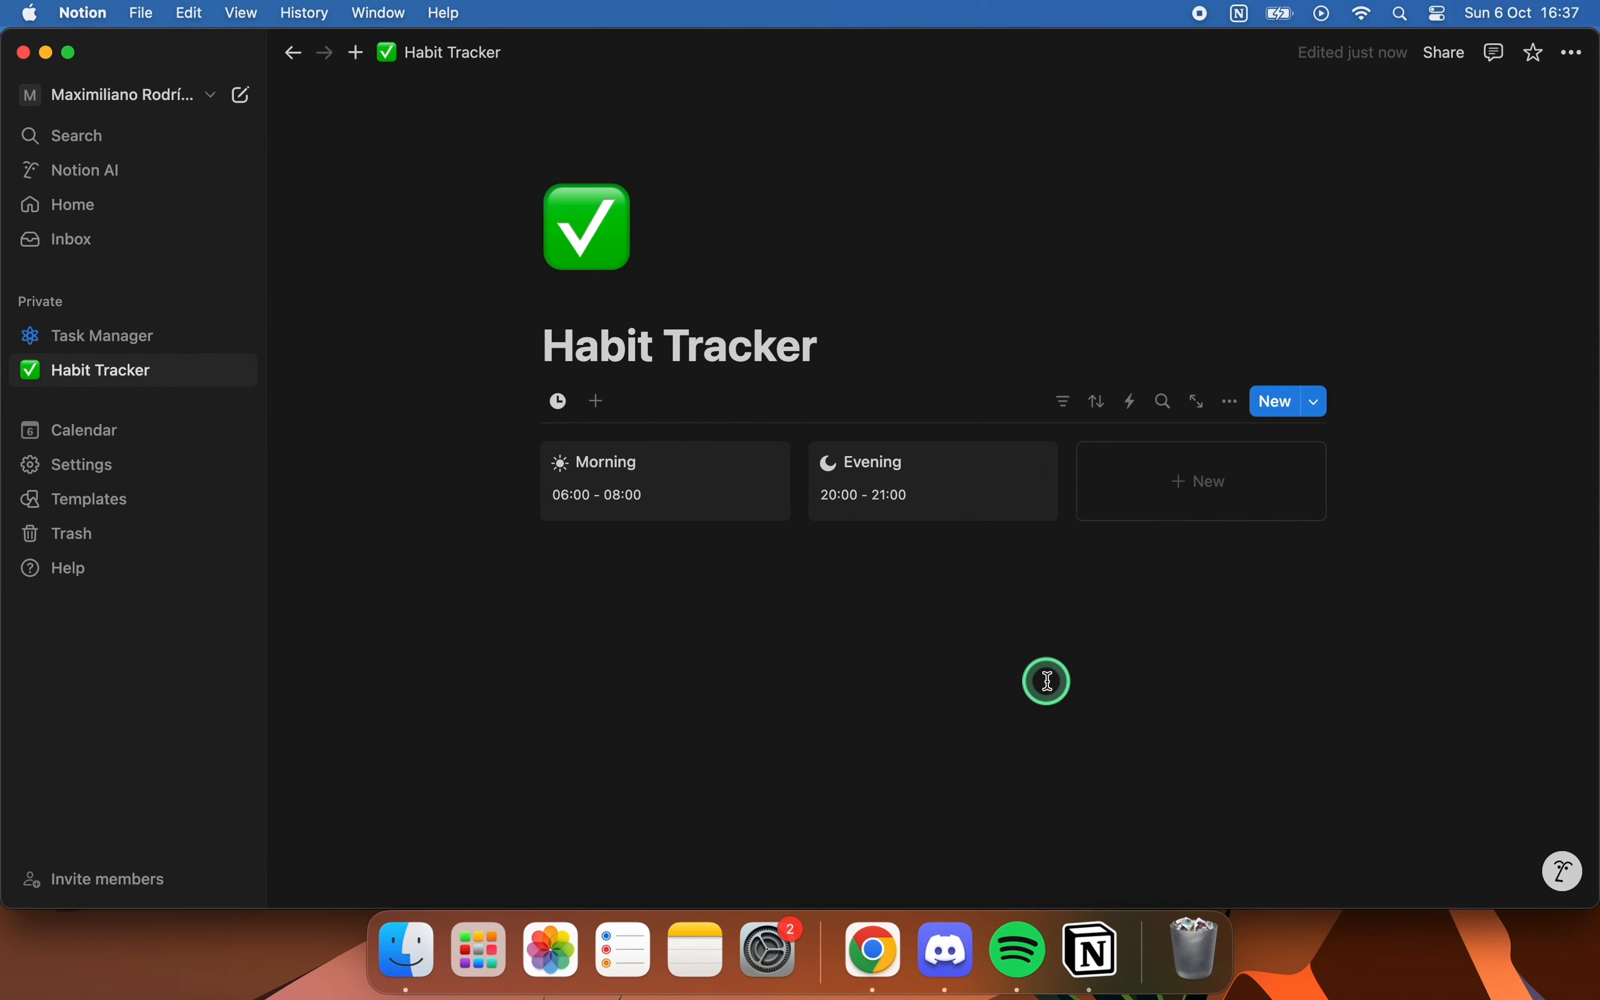
- Add an empty line between the Habit Tracker title and the gallery database
click(581, 375)
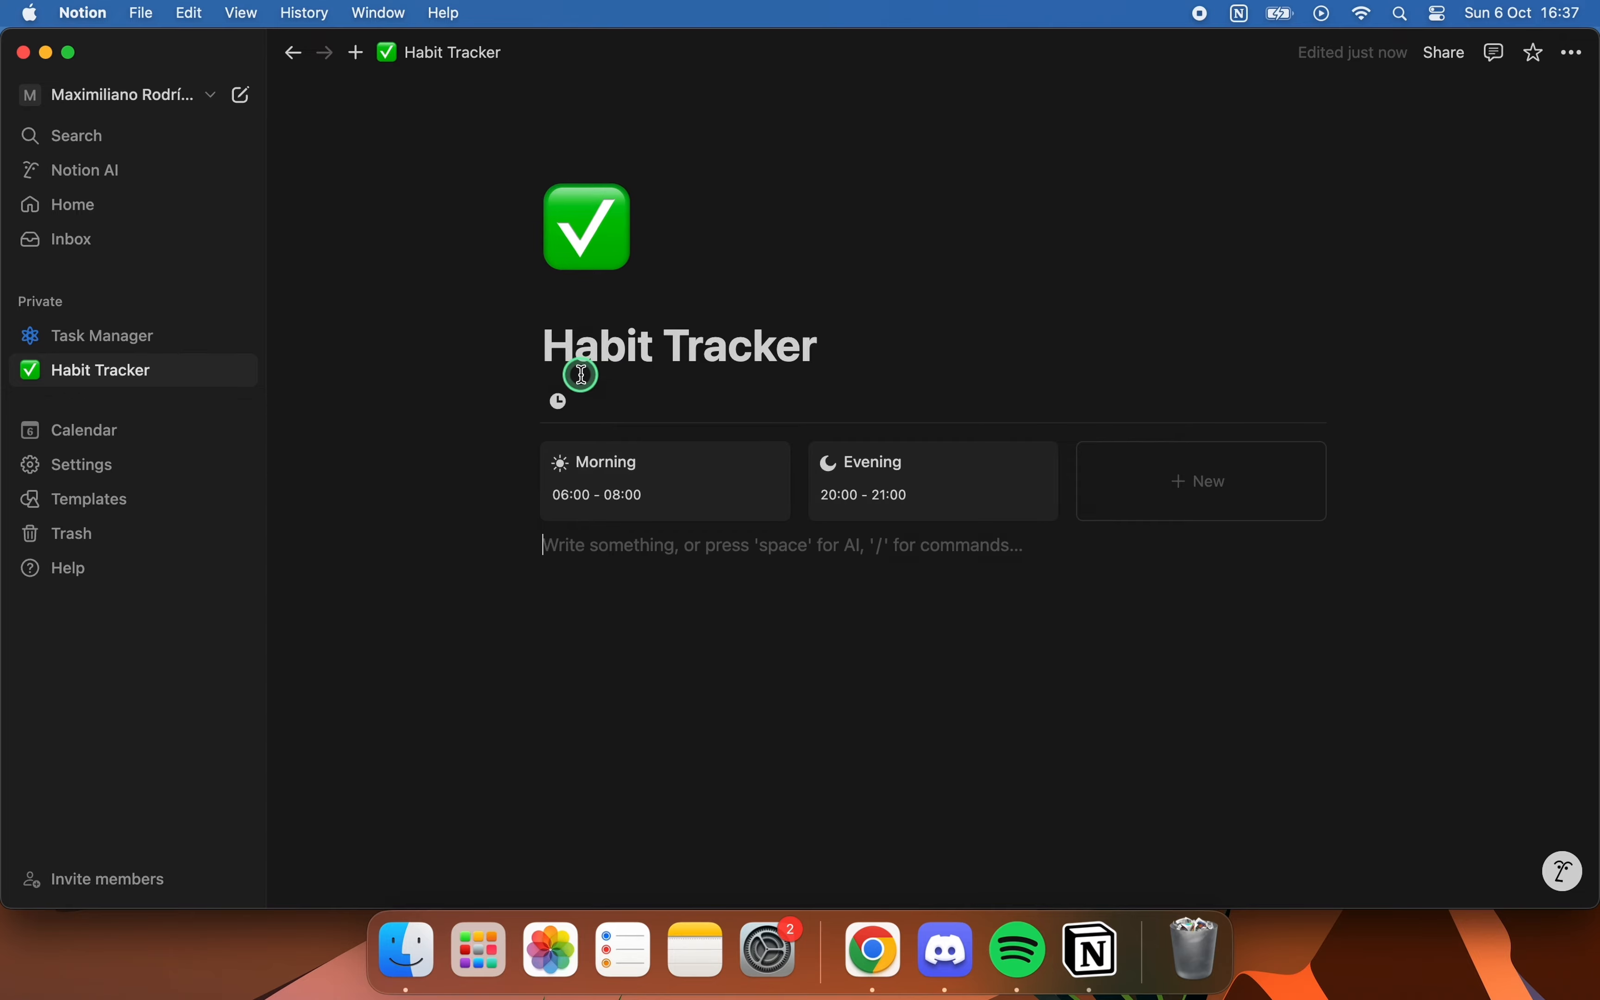
click(536, 403)
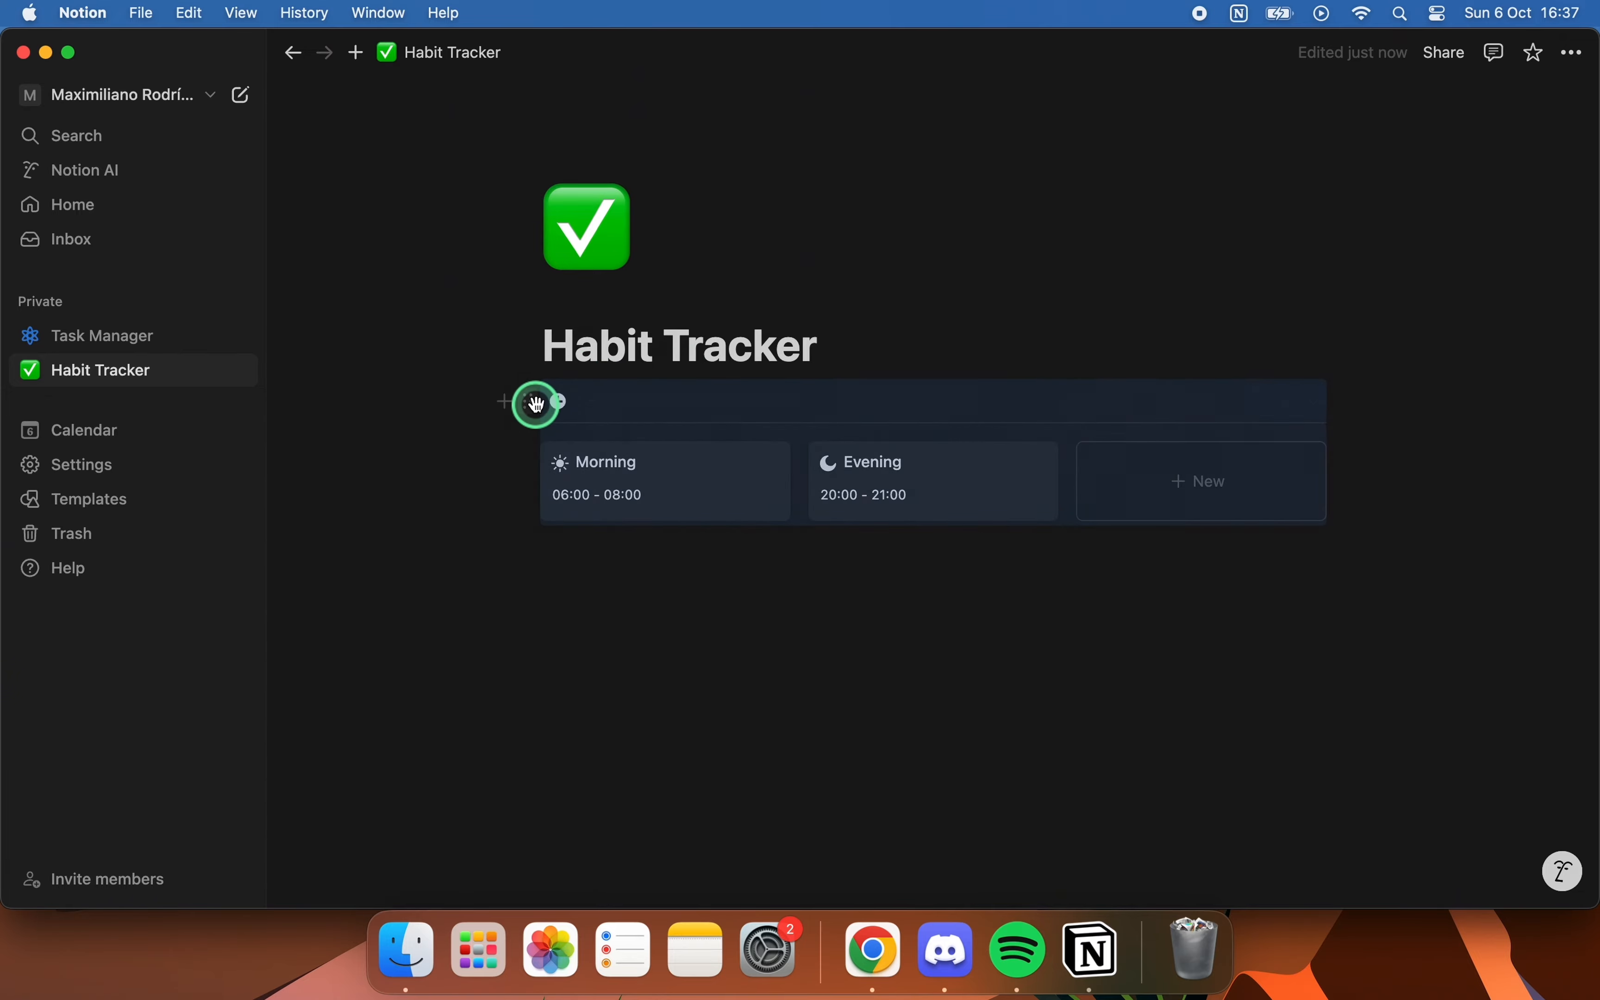
drag(536, 403, 535, 433)
click(619, 650)
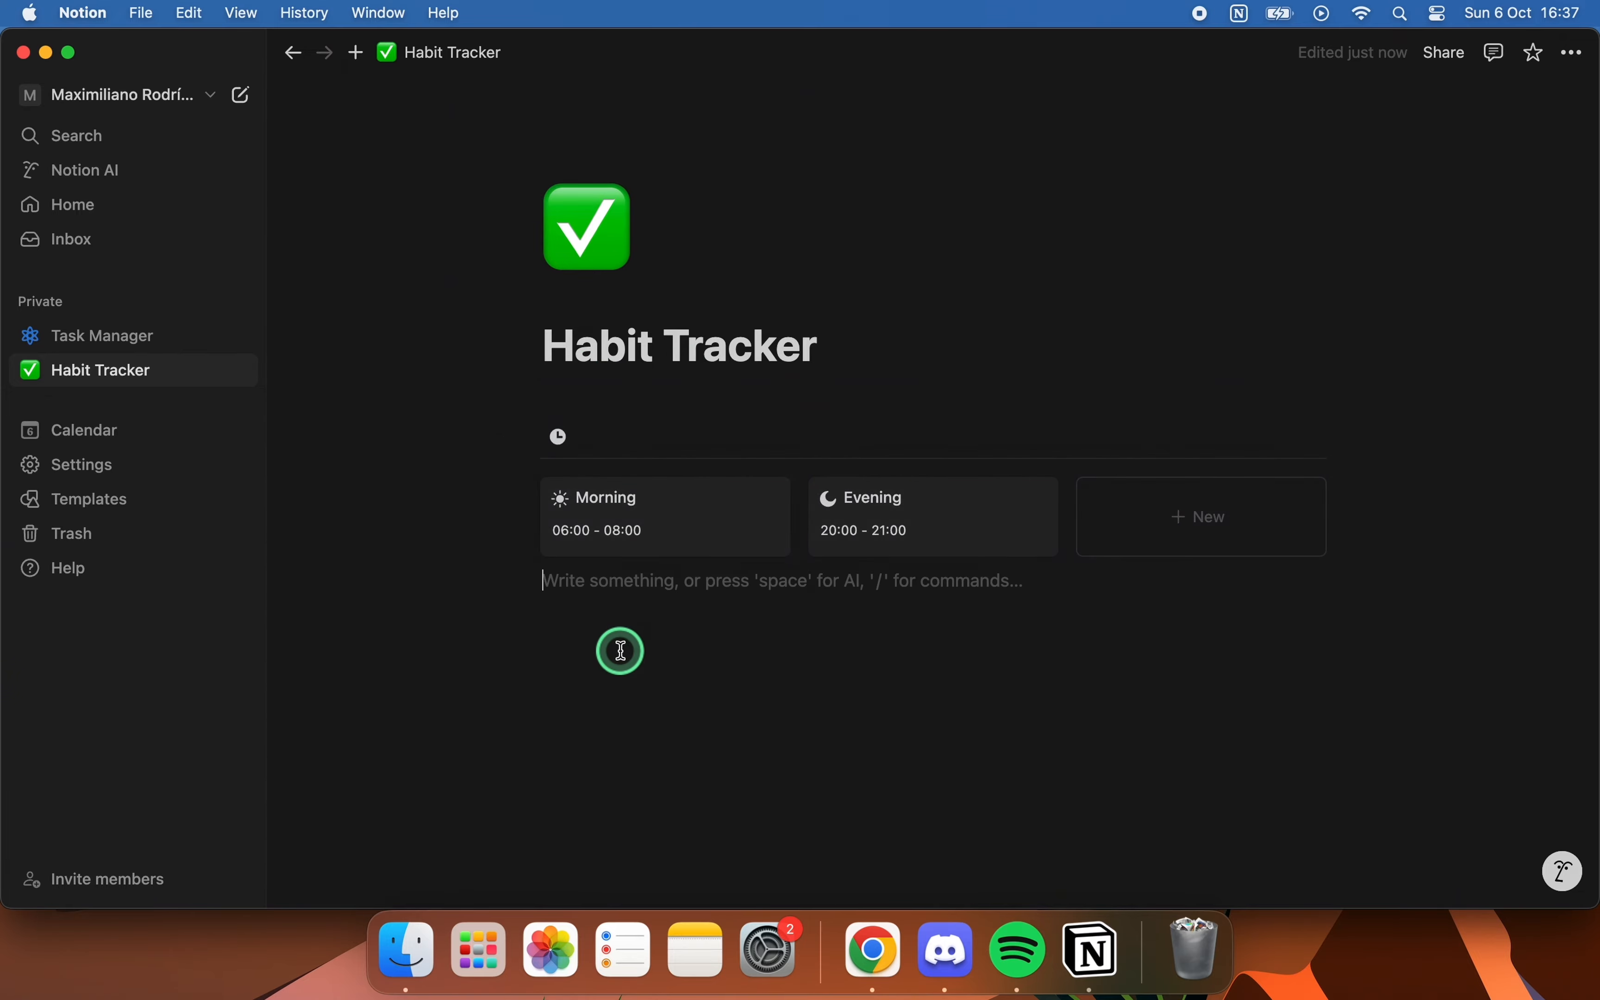
- Insert a callout in the empty line above the gallery with the text "R O U T I N E"
click(557, 393)
text(/co)
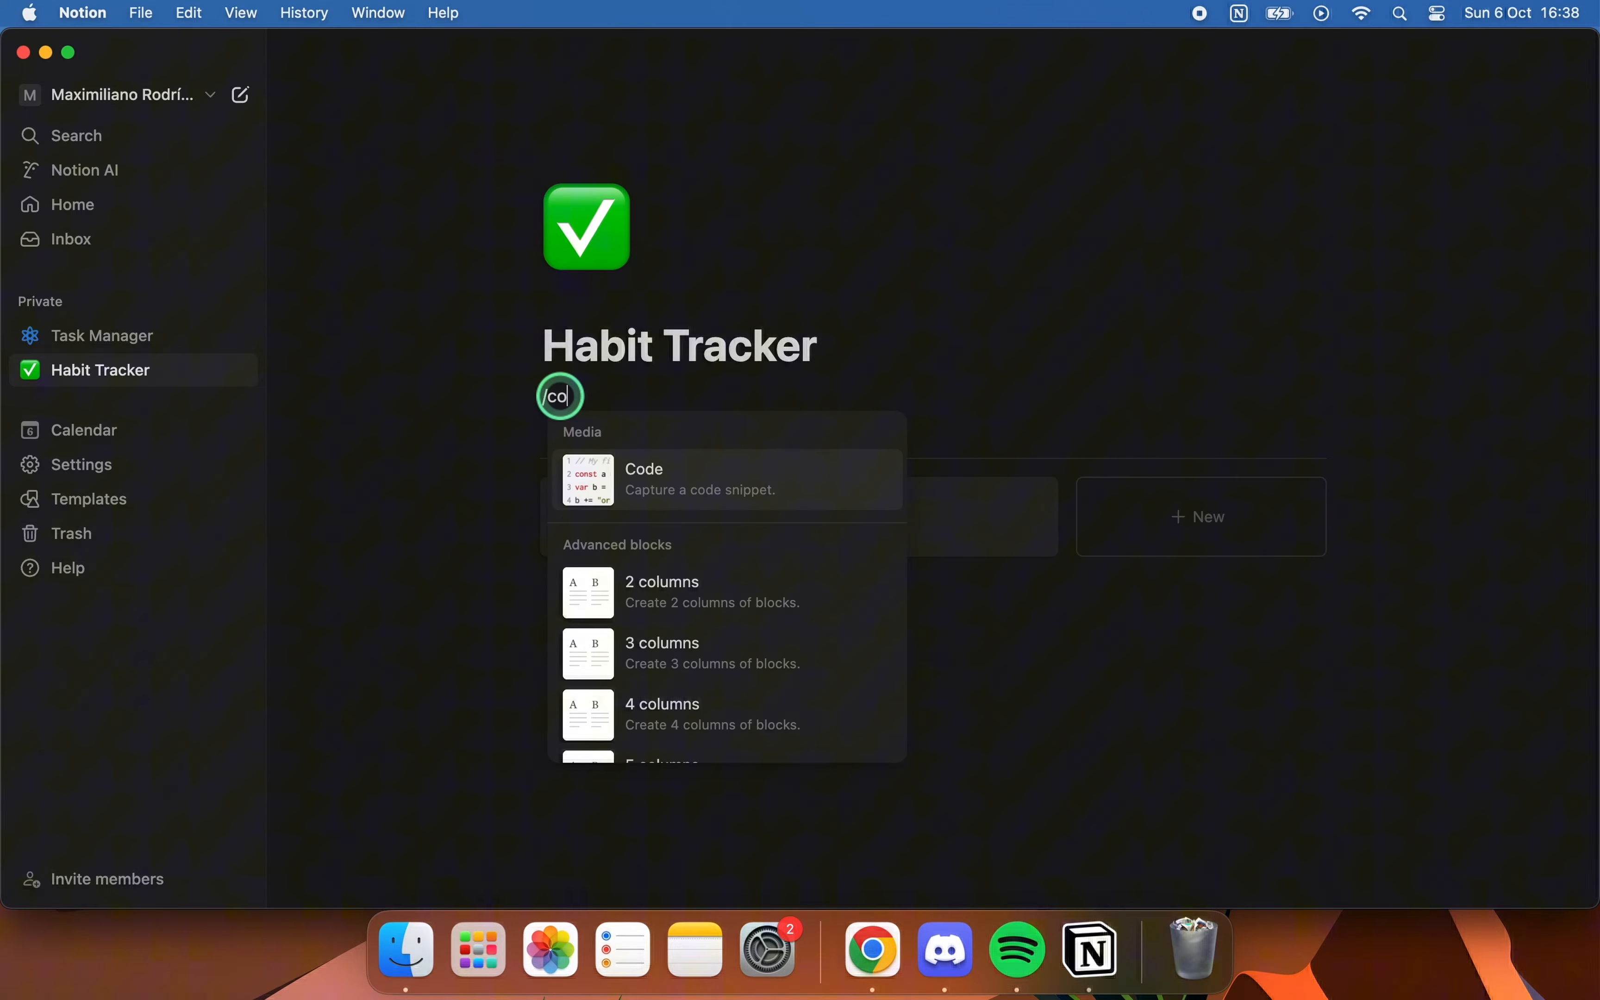
key(BackSpace)
text(a)
click(650, 474)
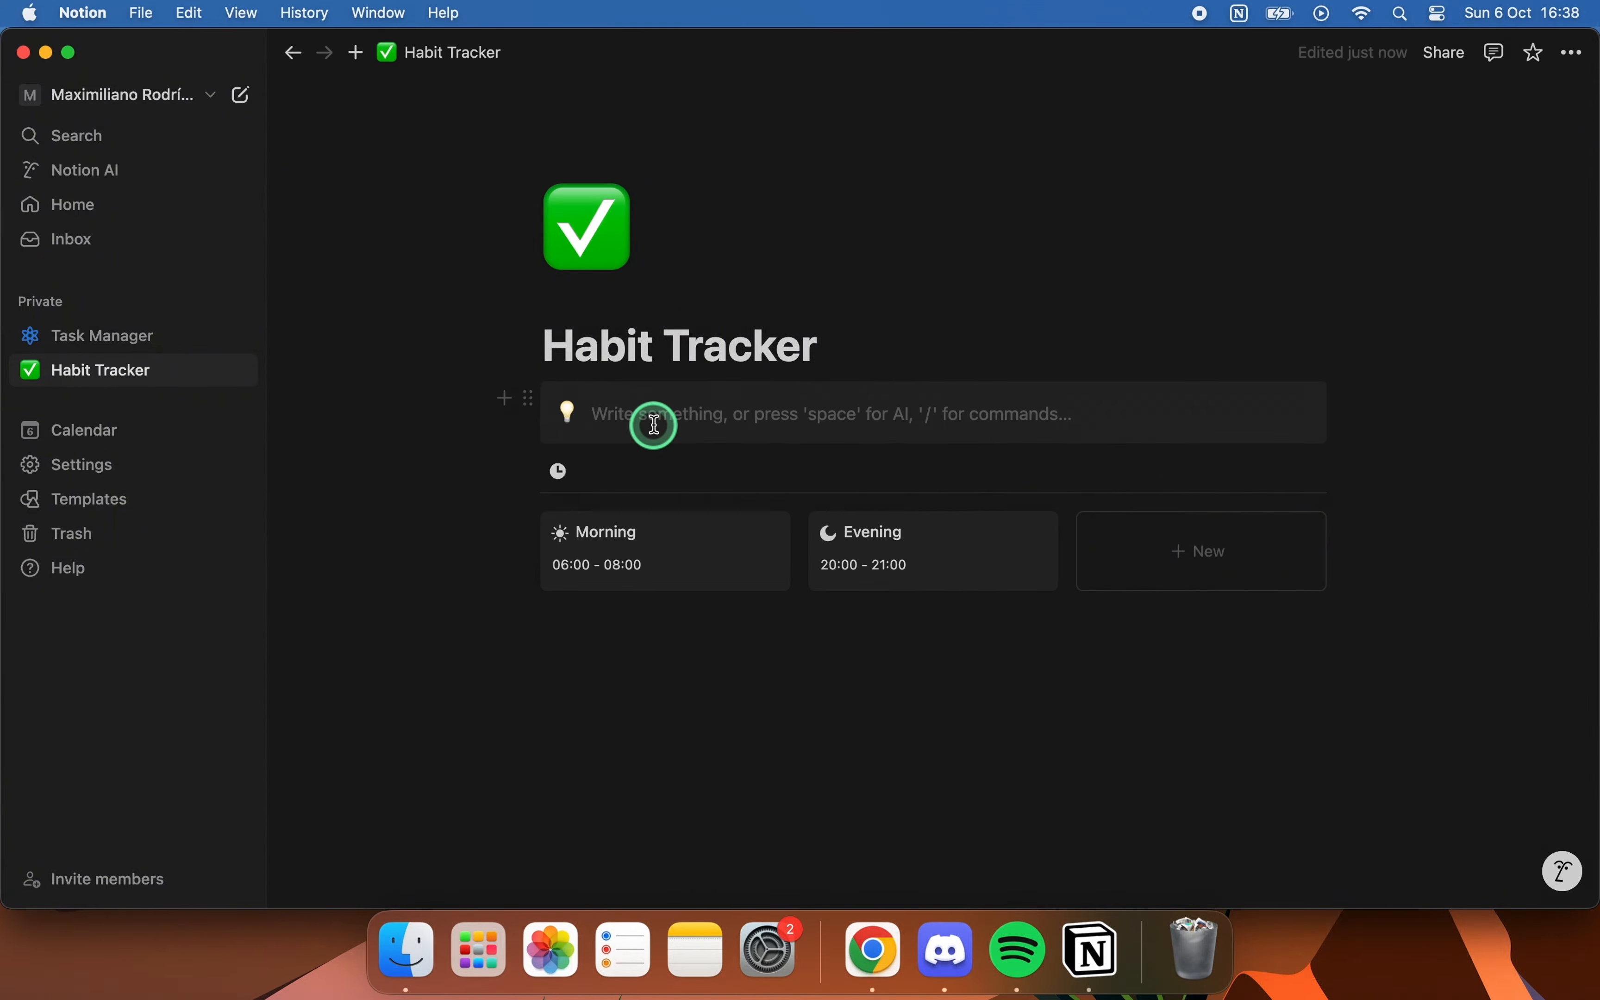
text(ROUTINE)
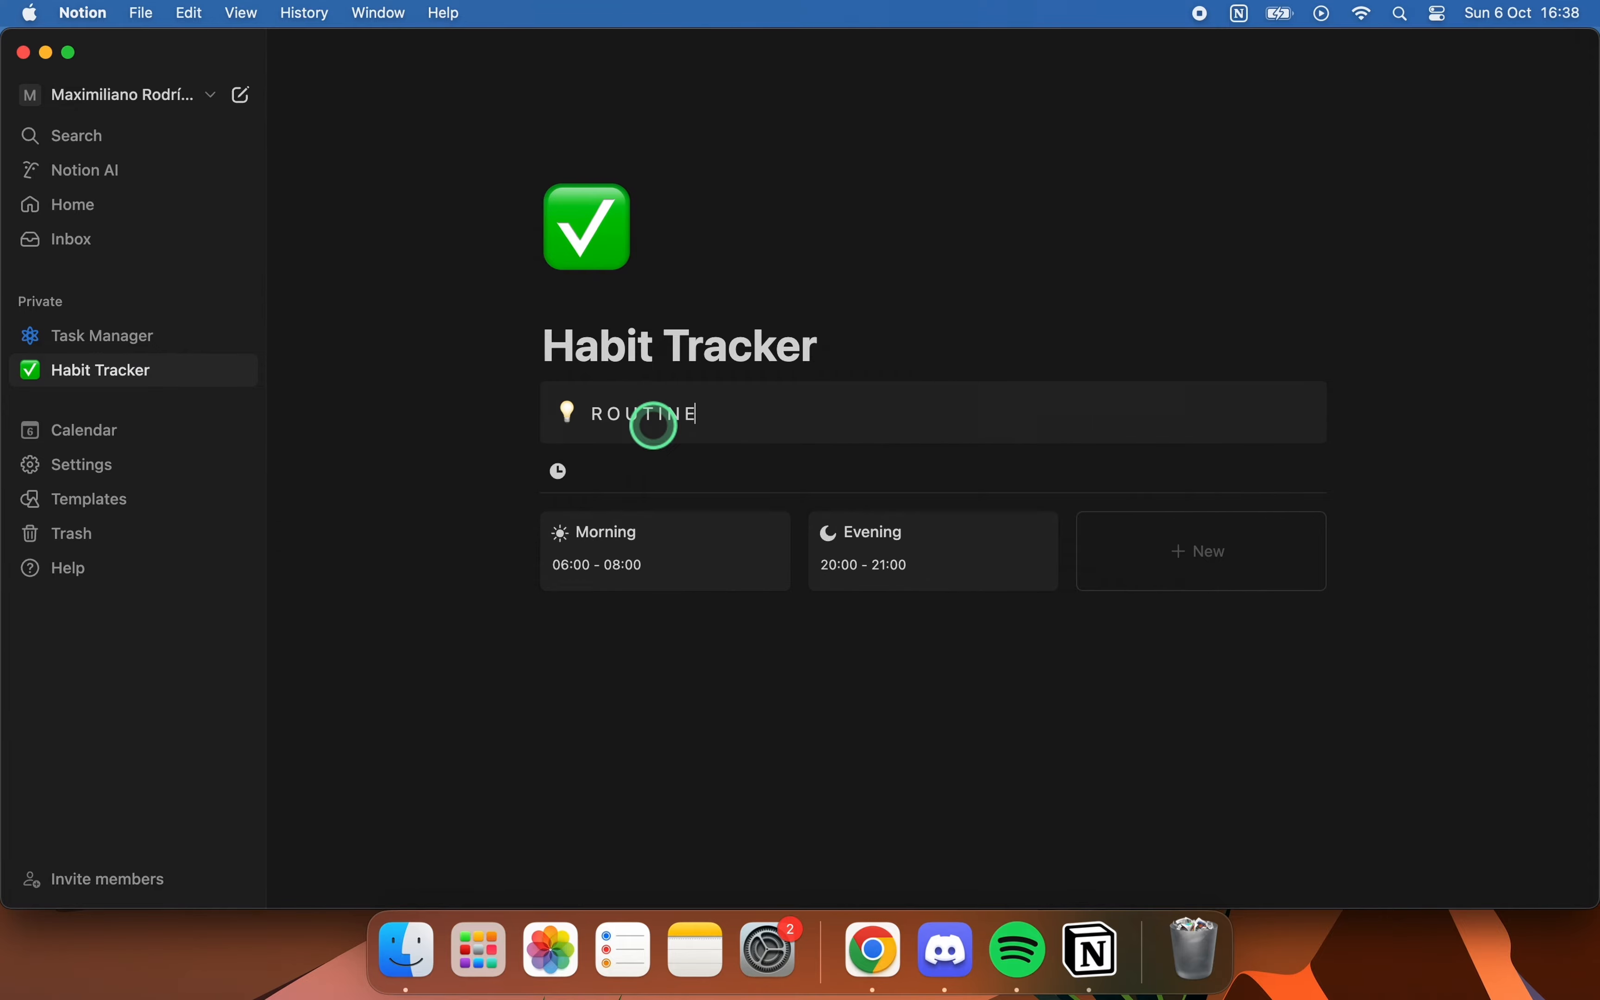
- Replace the callout's light bulb with the crown icon in its lightest colour
click(567, 411)
click(434, 452)
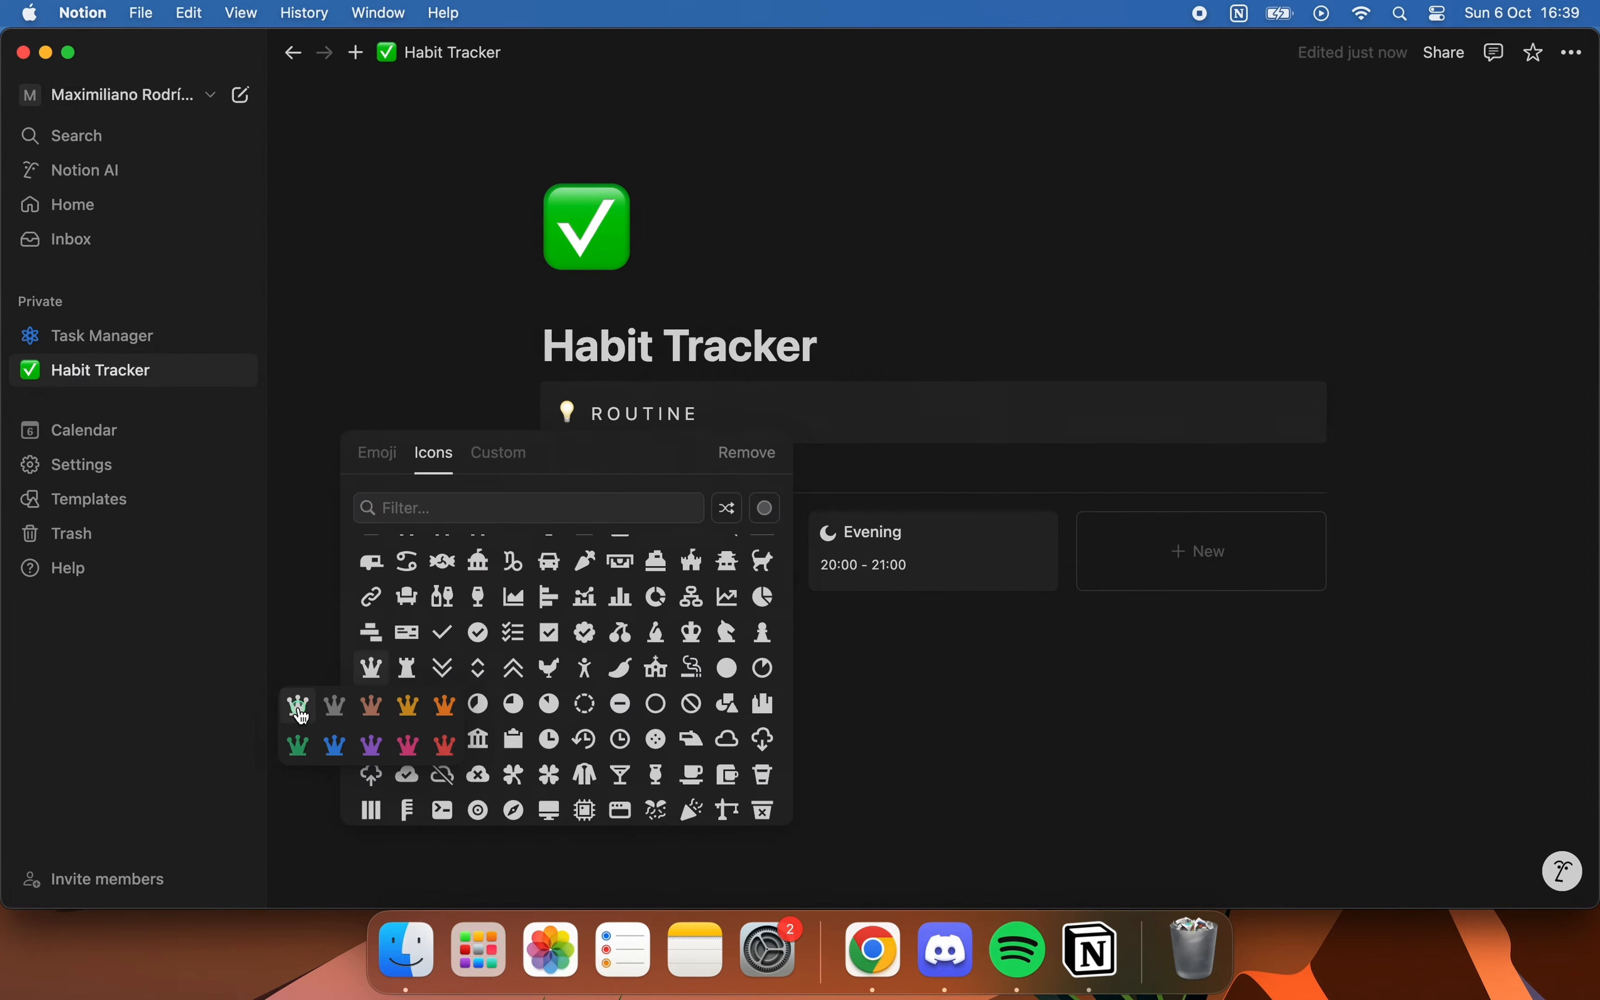
click(301, 706)
- Make the "R O U T I N E" callout text bold and colour it green
double_click(741, 421)
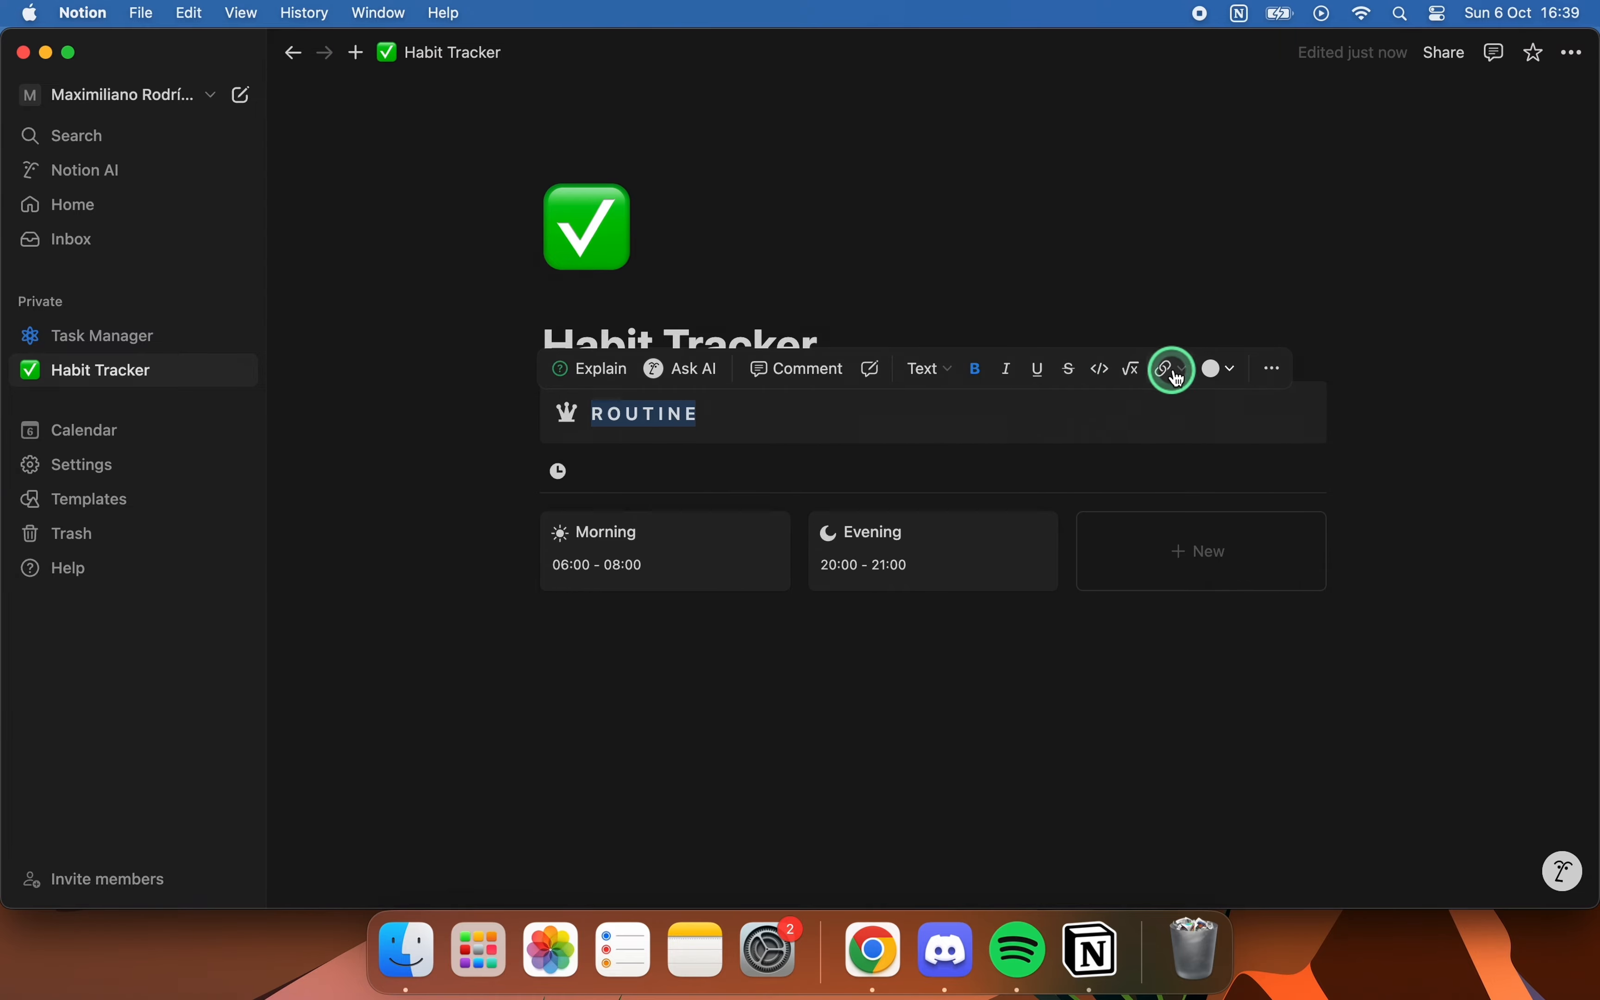
click(1216, 368)
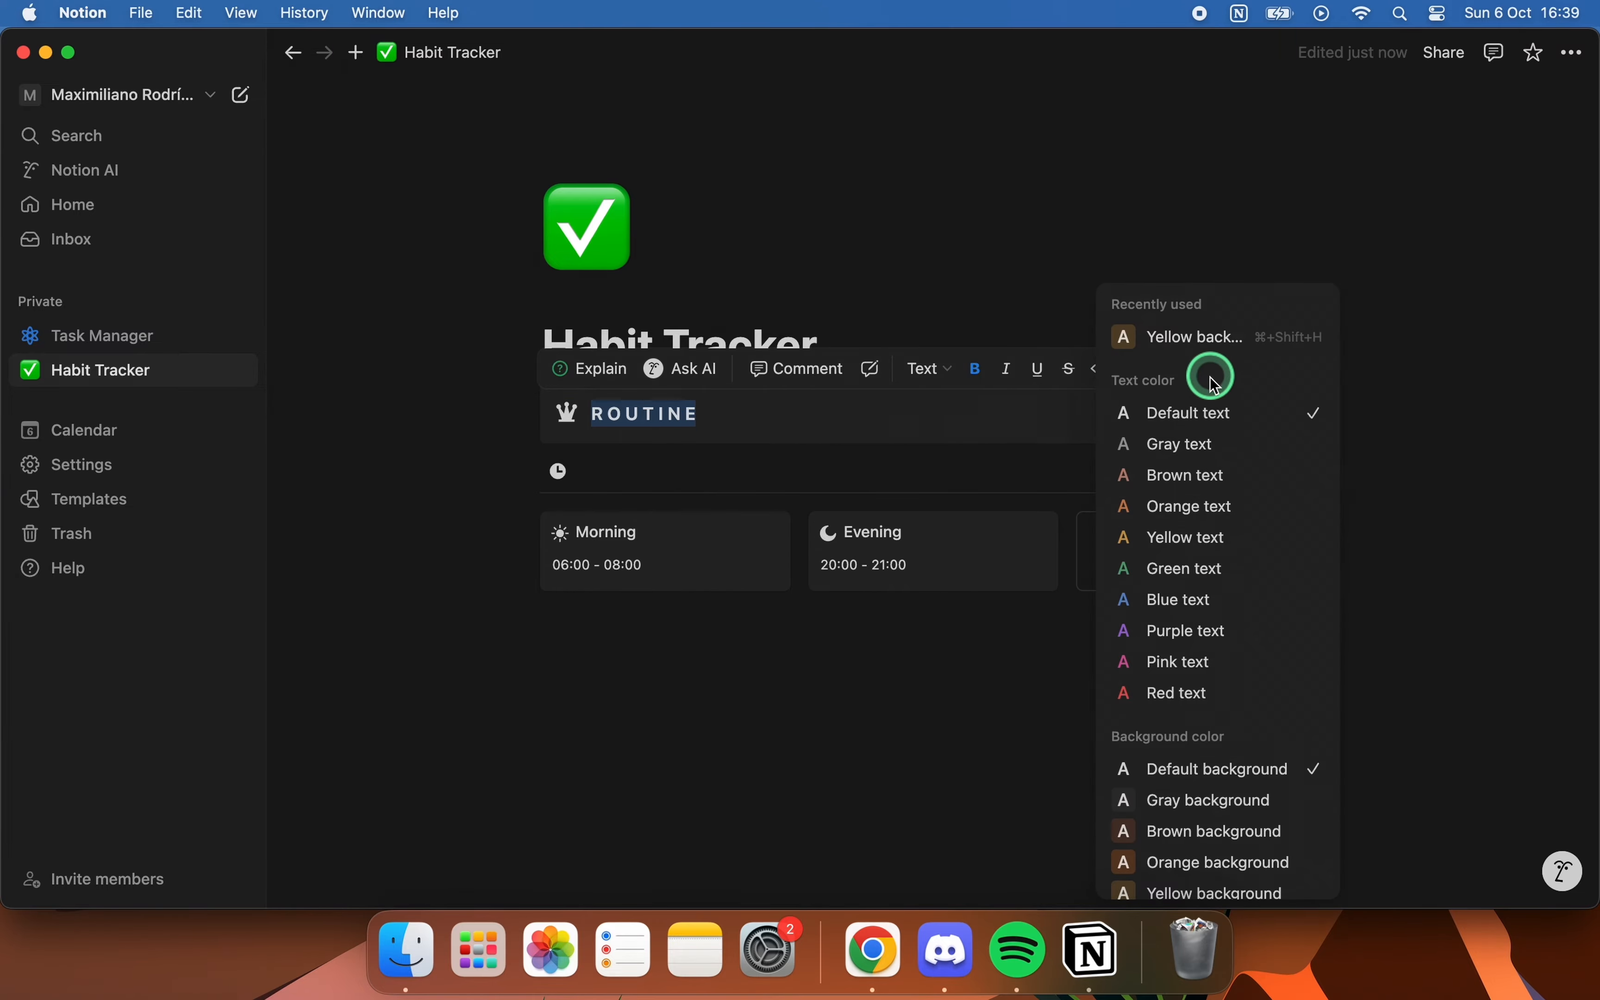
click(1209, 570)
click(429, 524)
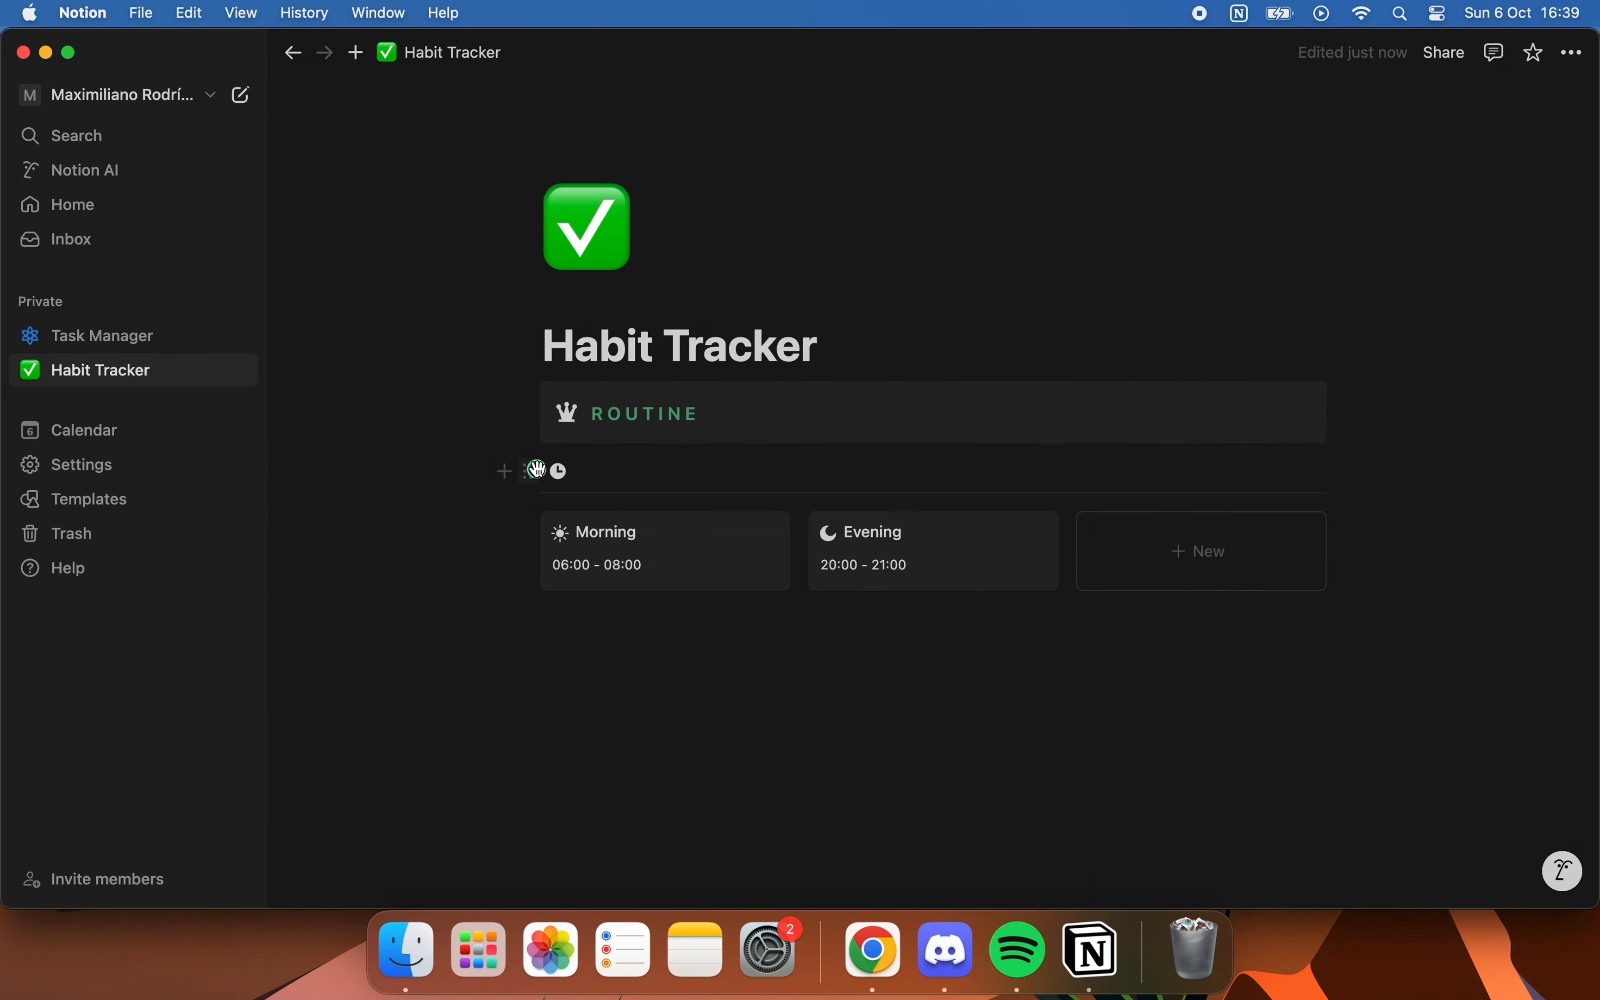
- Move the gallery database inside the callout, beneath its heading text
drag(532, 469, 636, 430)
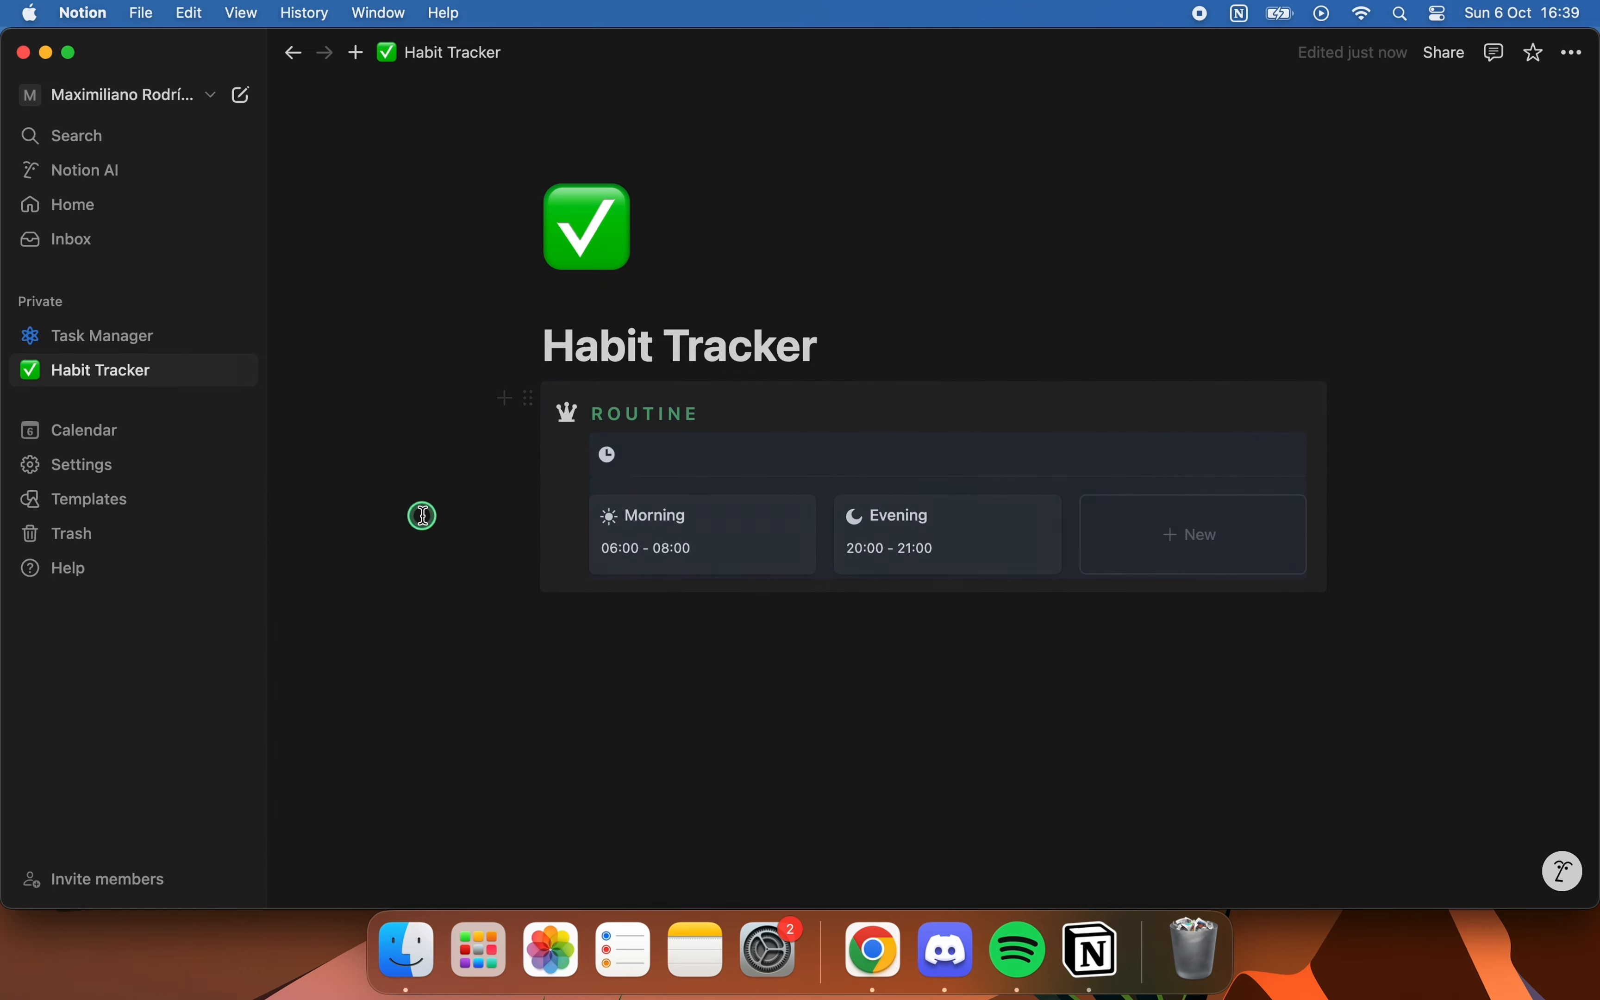
click(459, 631)
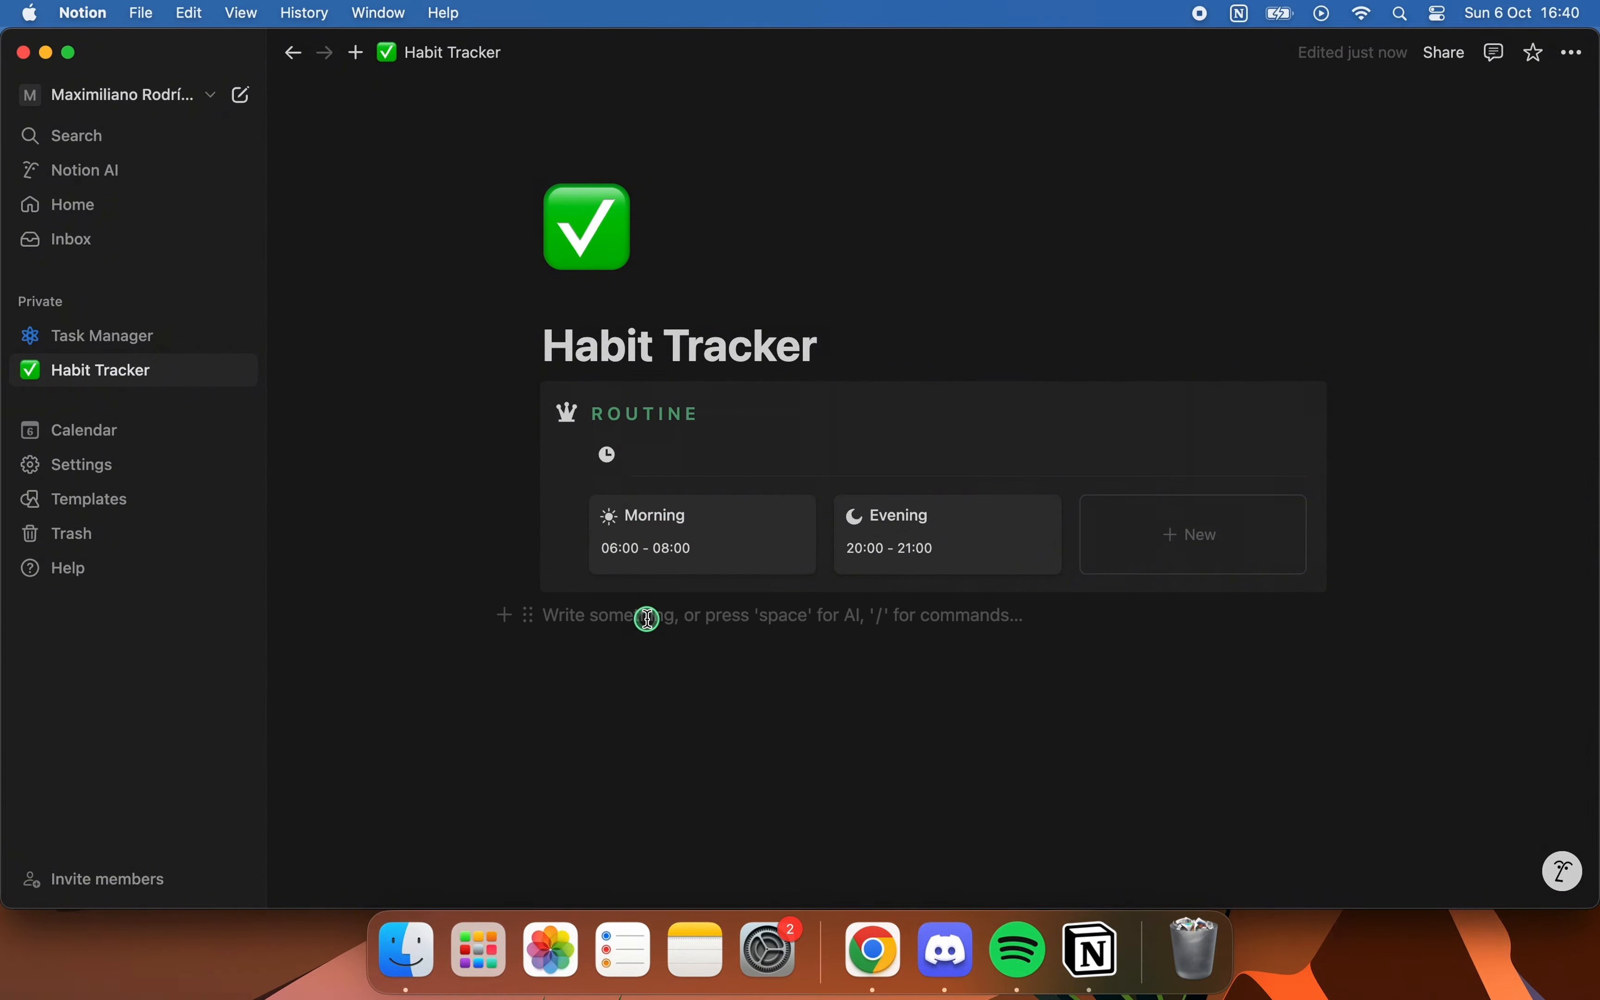
- Leave an empty line below the callout and insert a table view with a new blank database
key(Return)
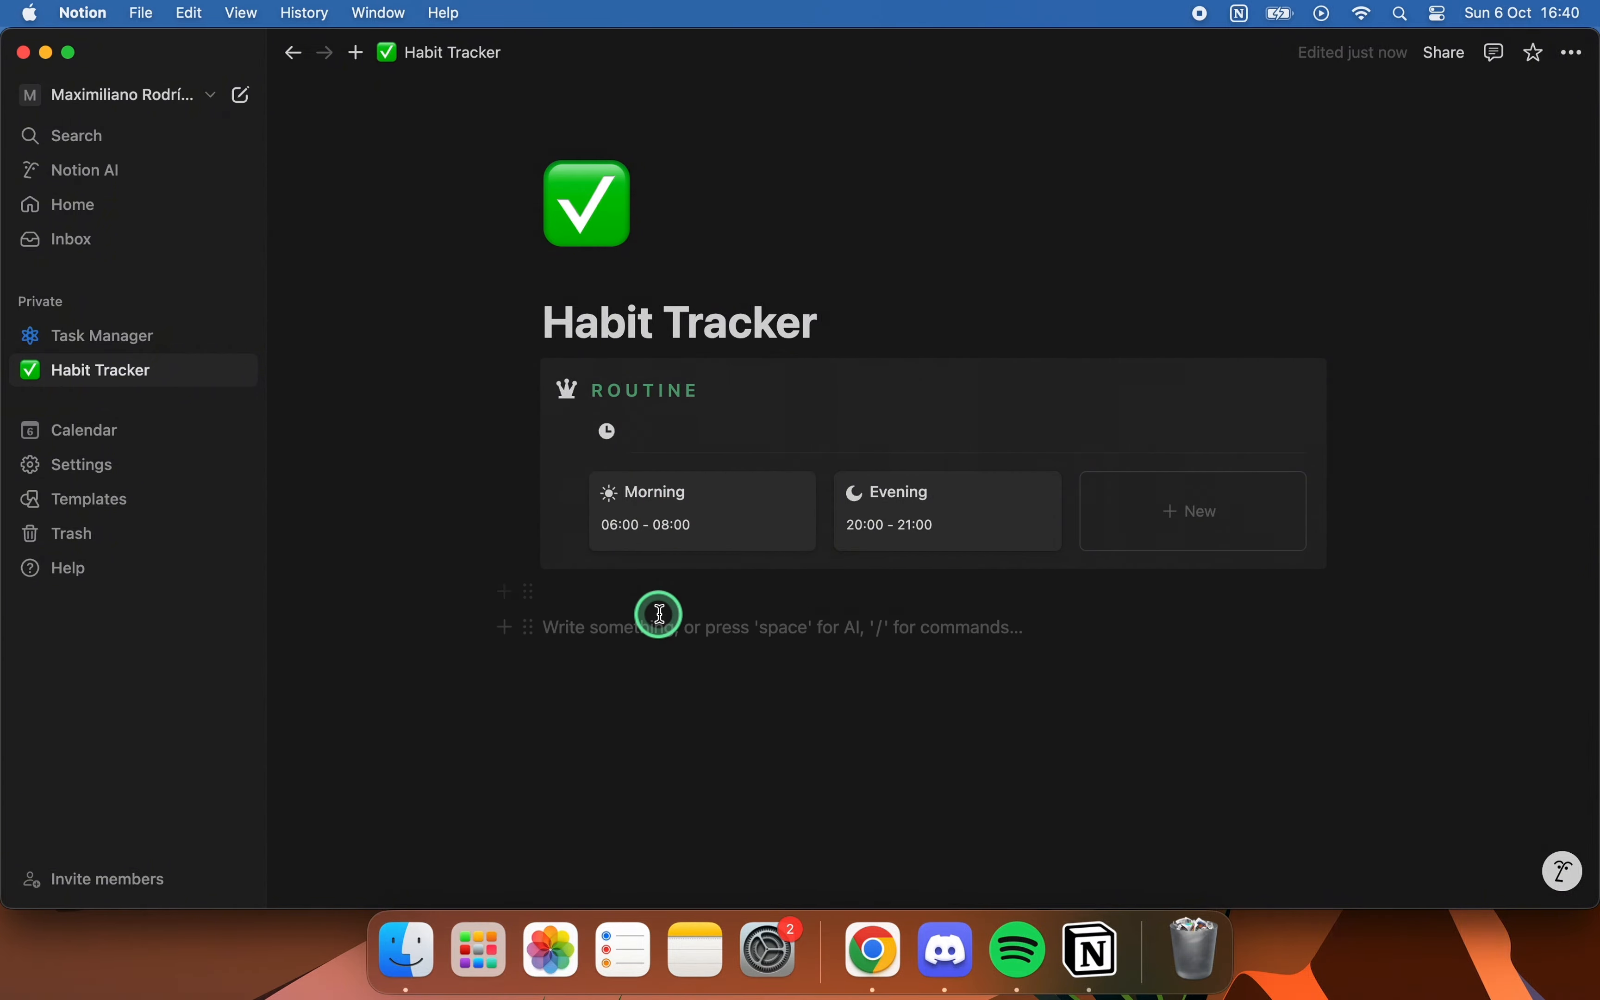
text(/TABLE V)
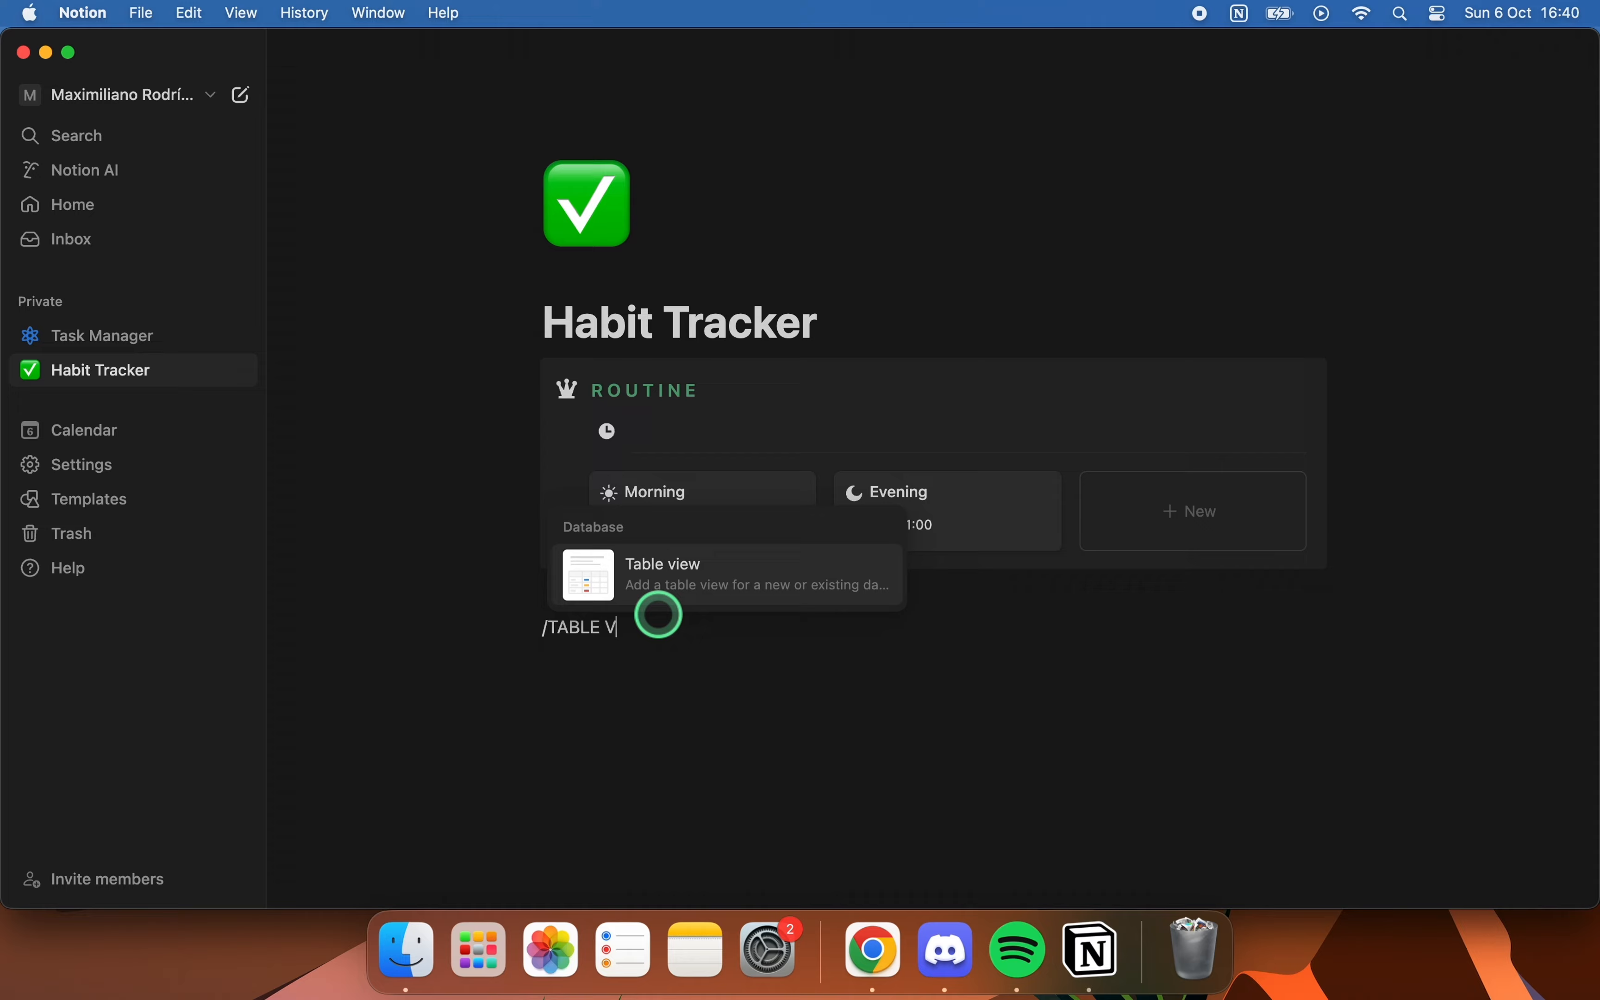
click(667, 582)
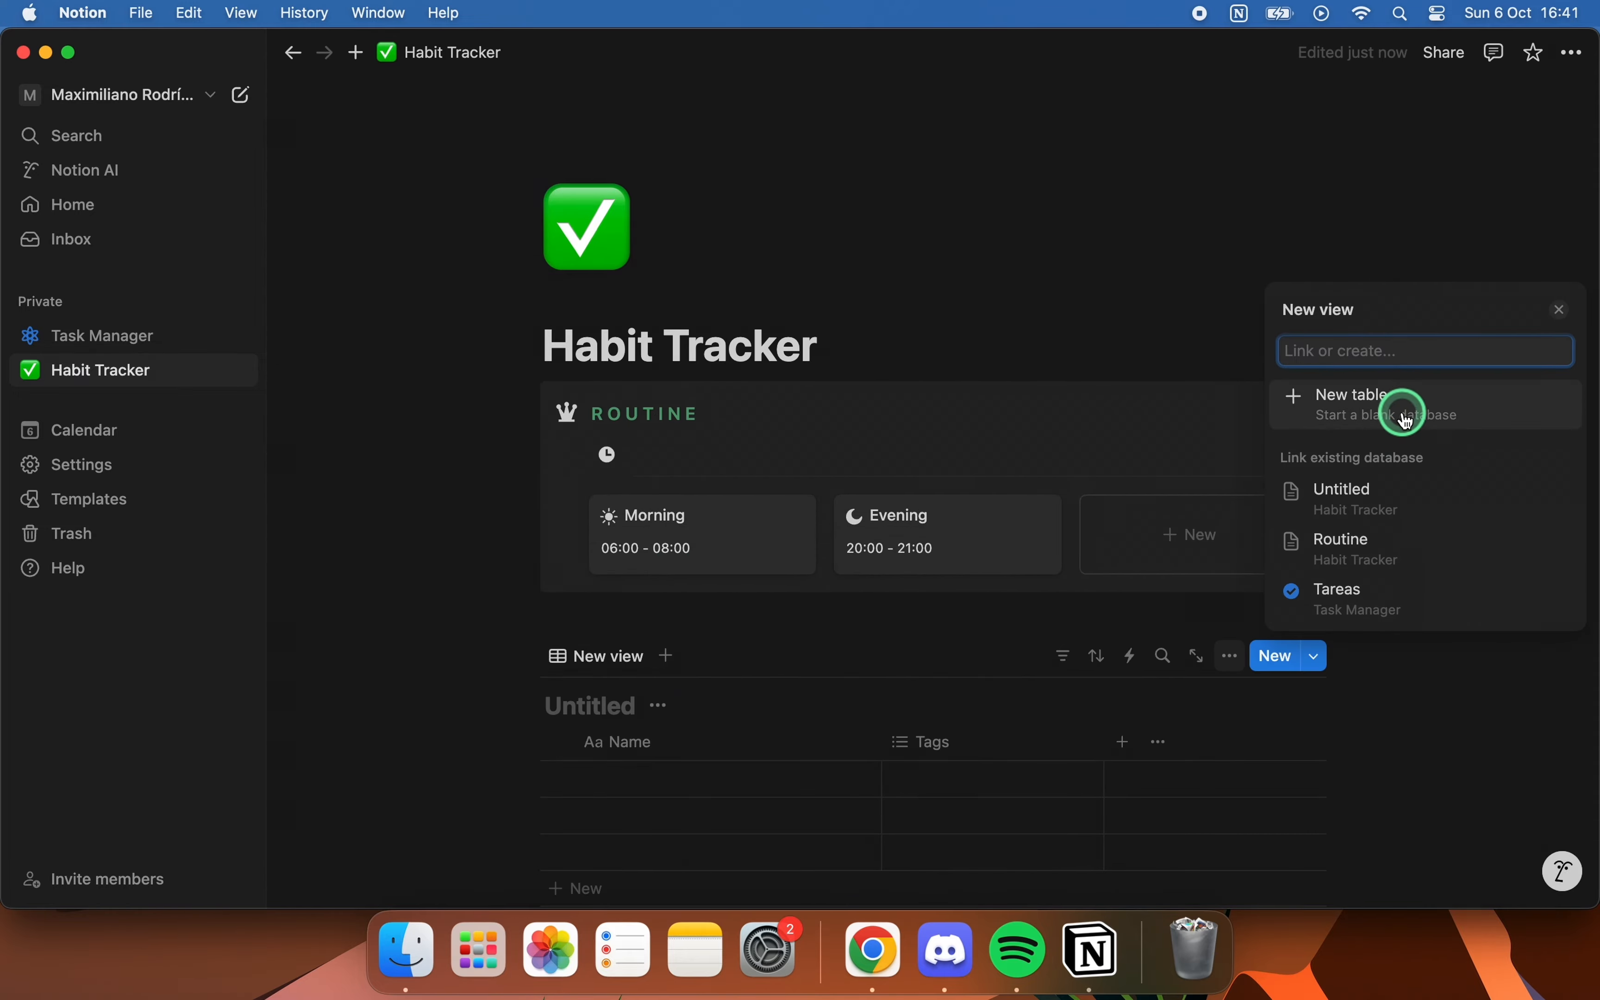
click(1365, 408)
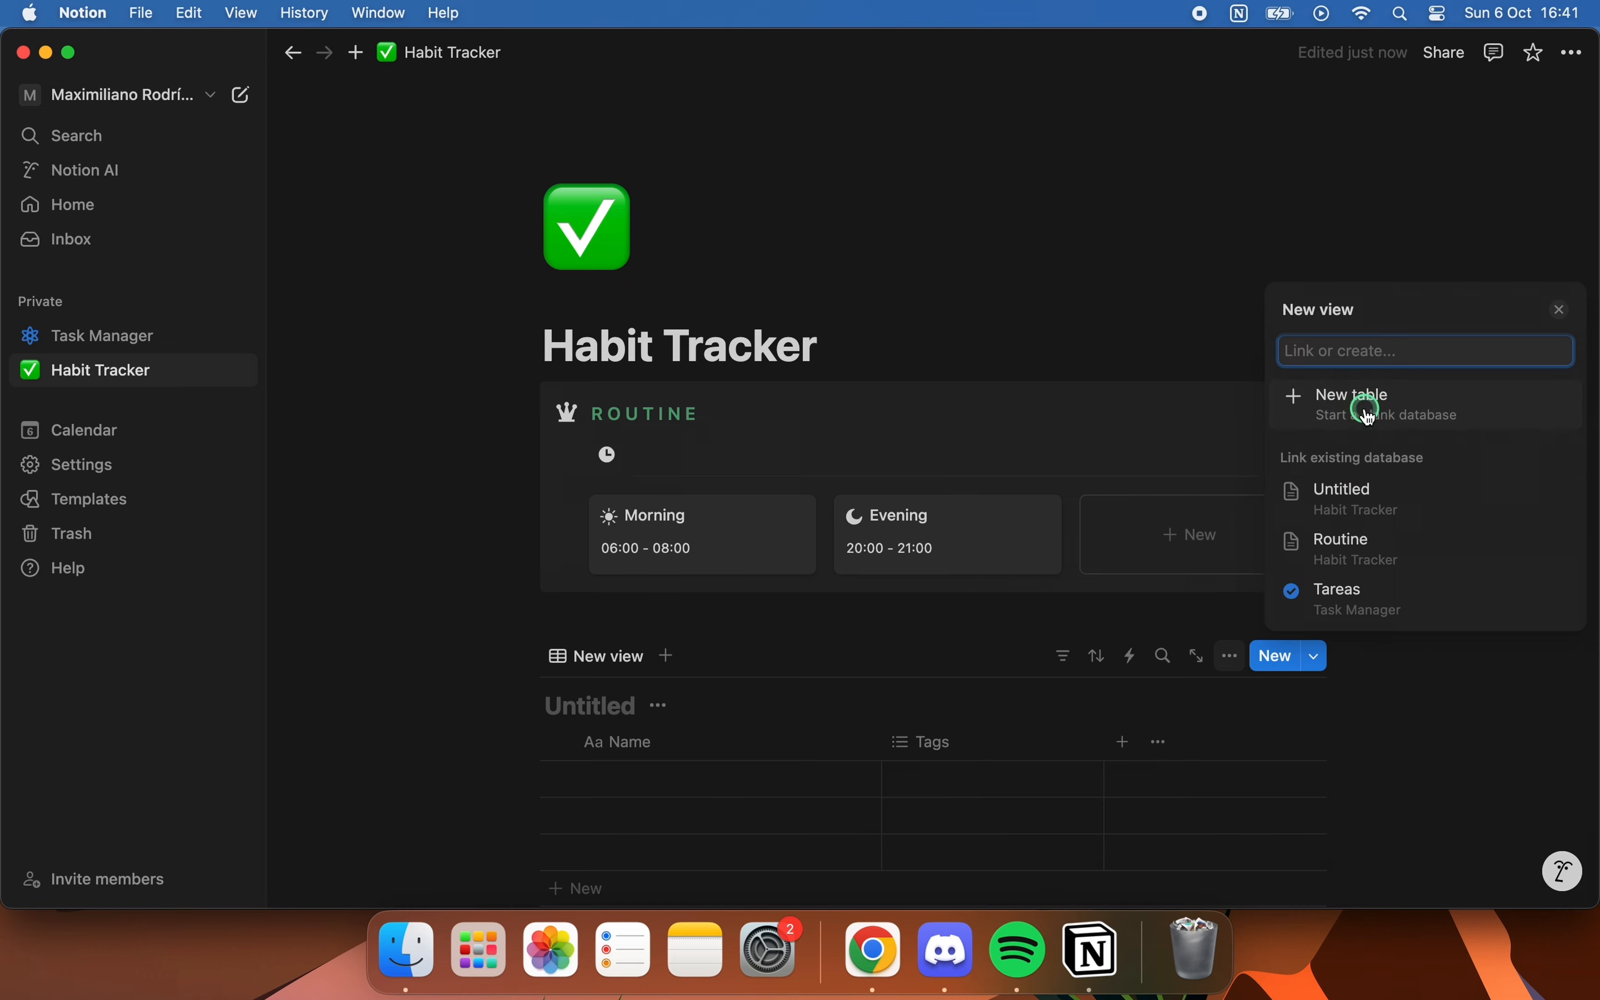
scroll(414, 607, down, 3)
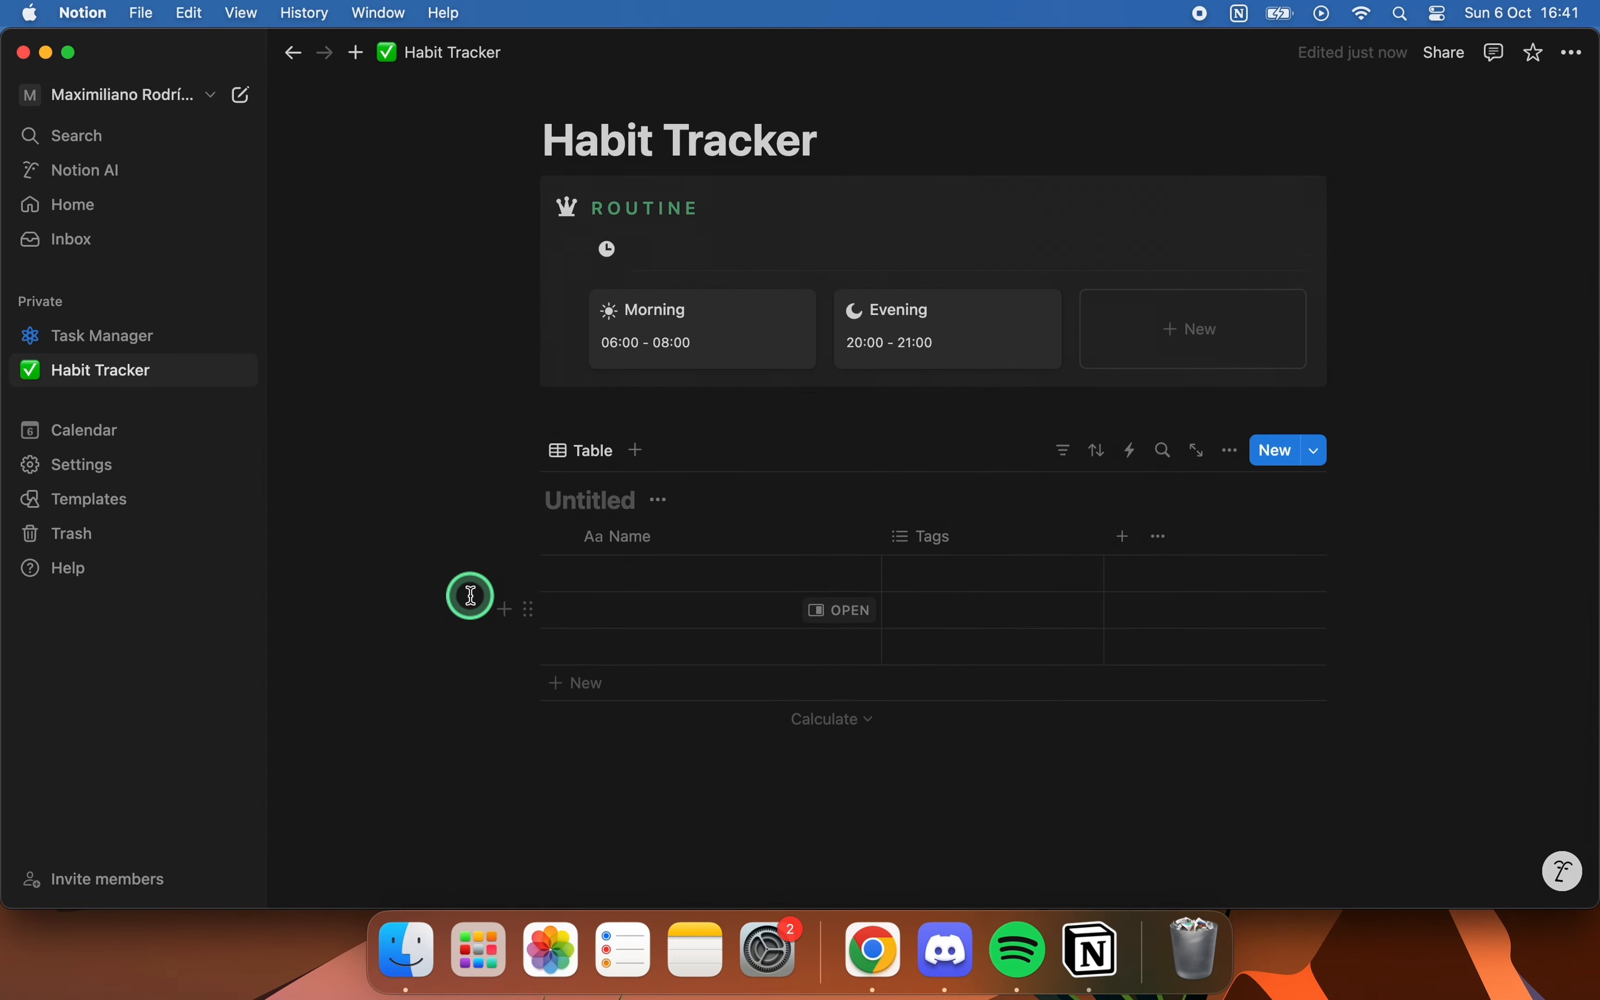
- Title the new table database Habits and hide its database title
text(hABI)
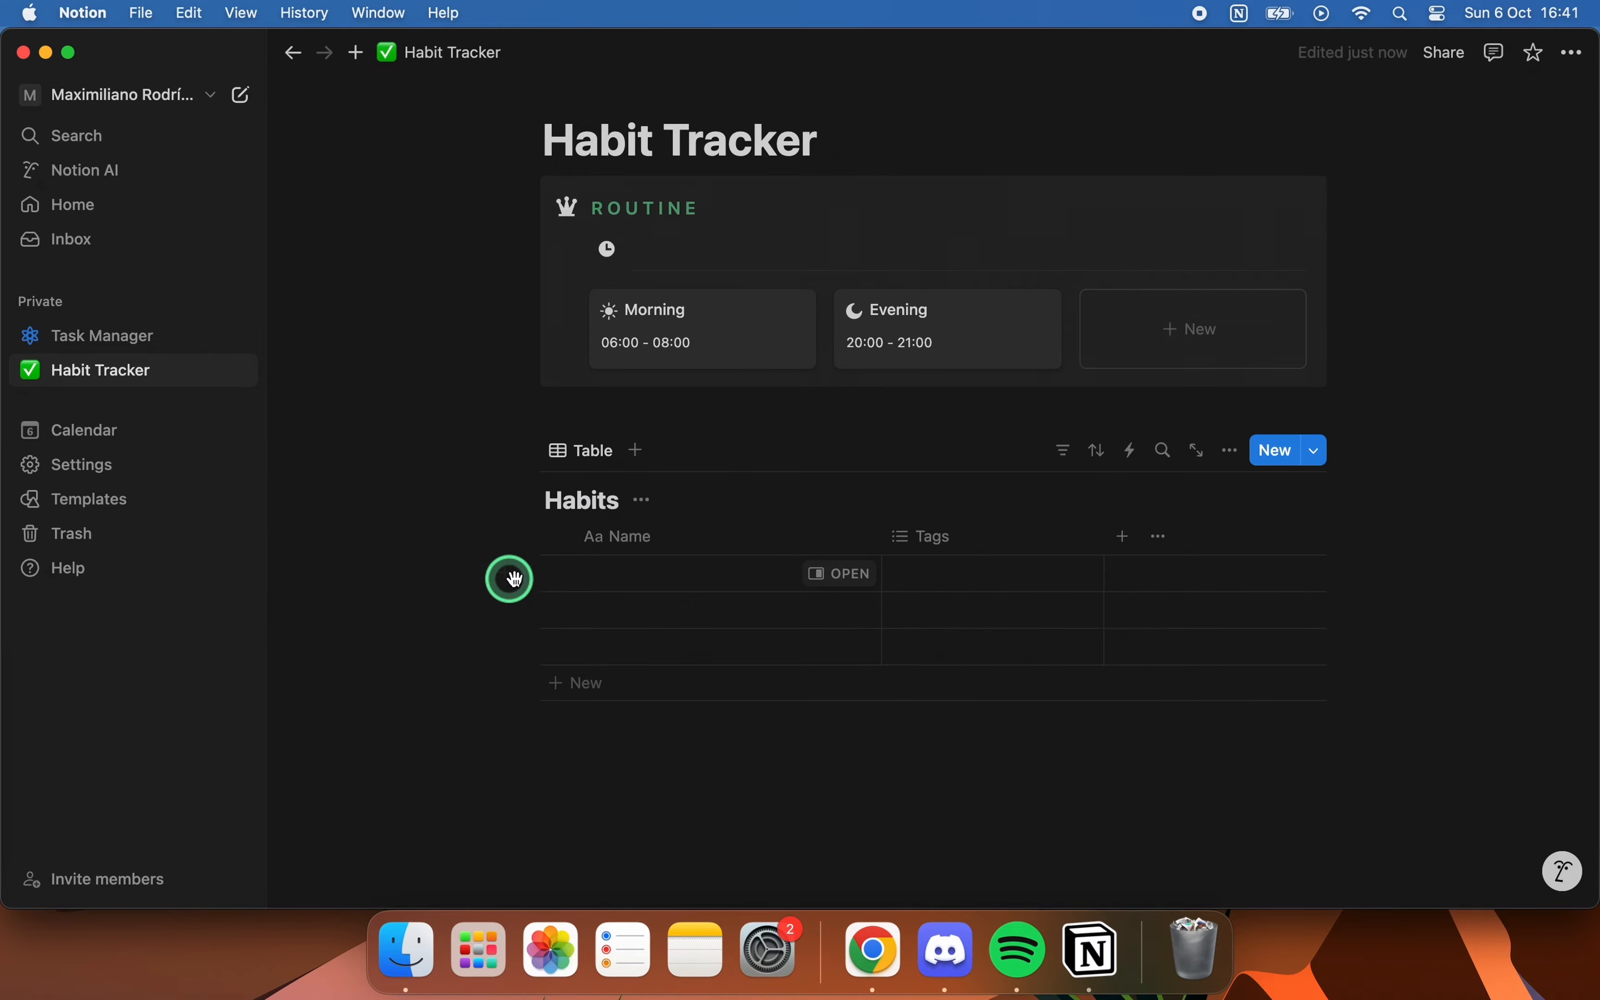
click(642, 500)
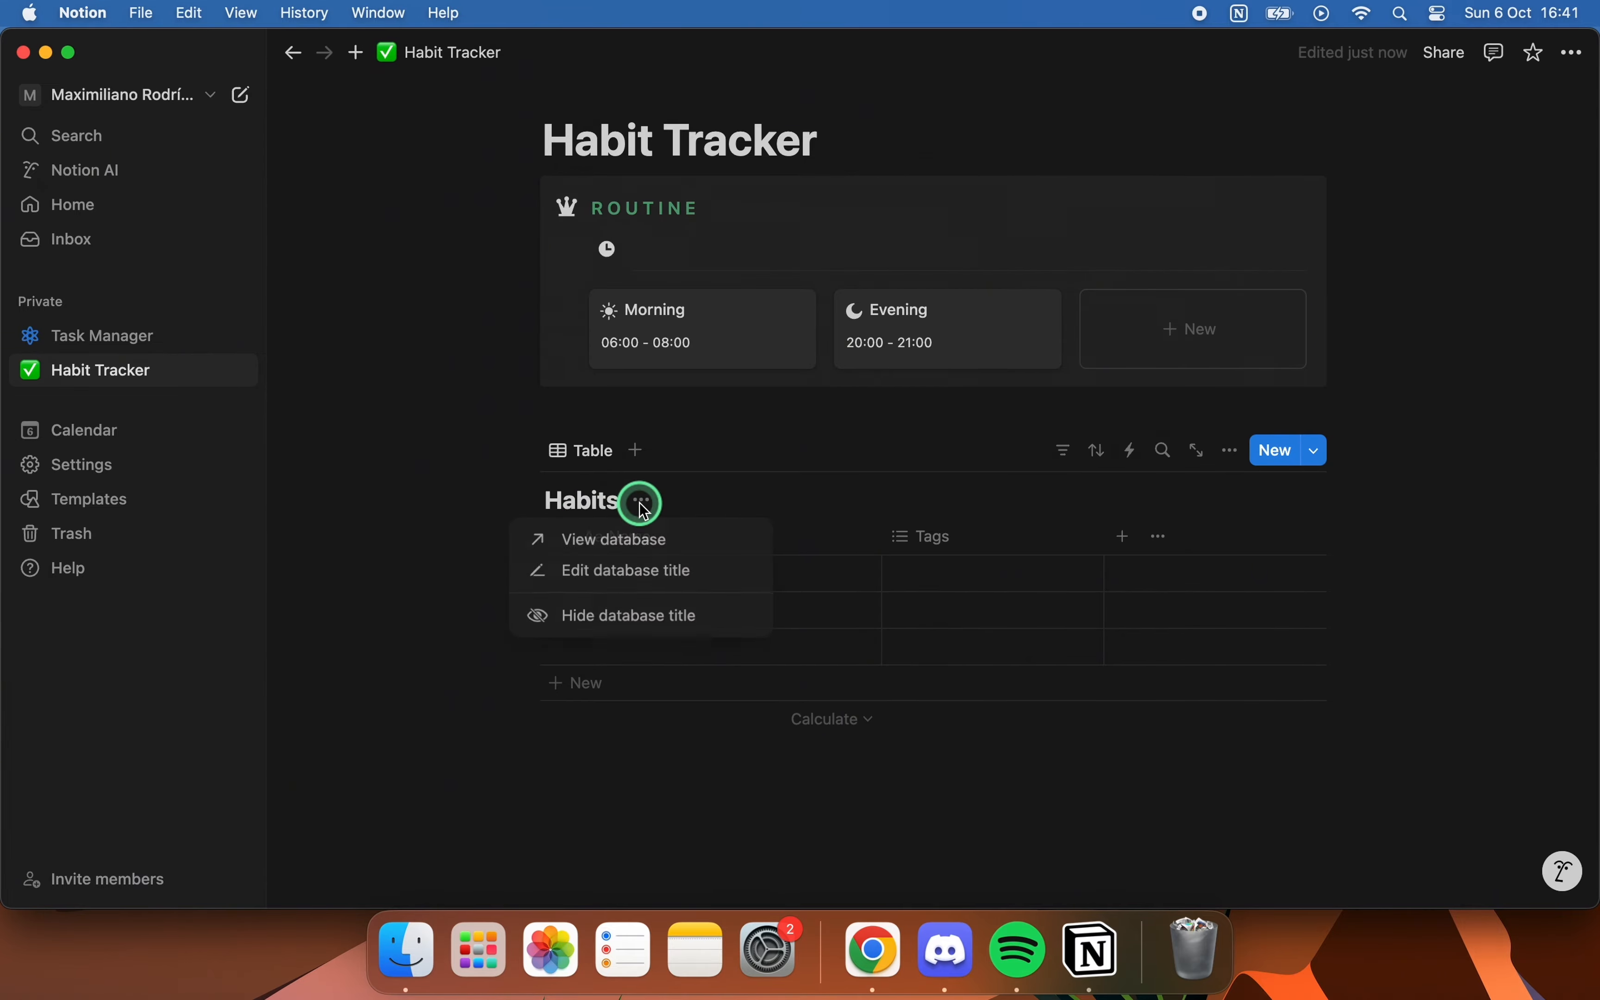
click(633, 613)
- Delete the Tags property from the Habits table and confirm the deletion
click(932, 502)
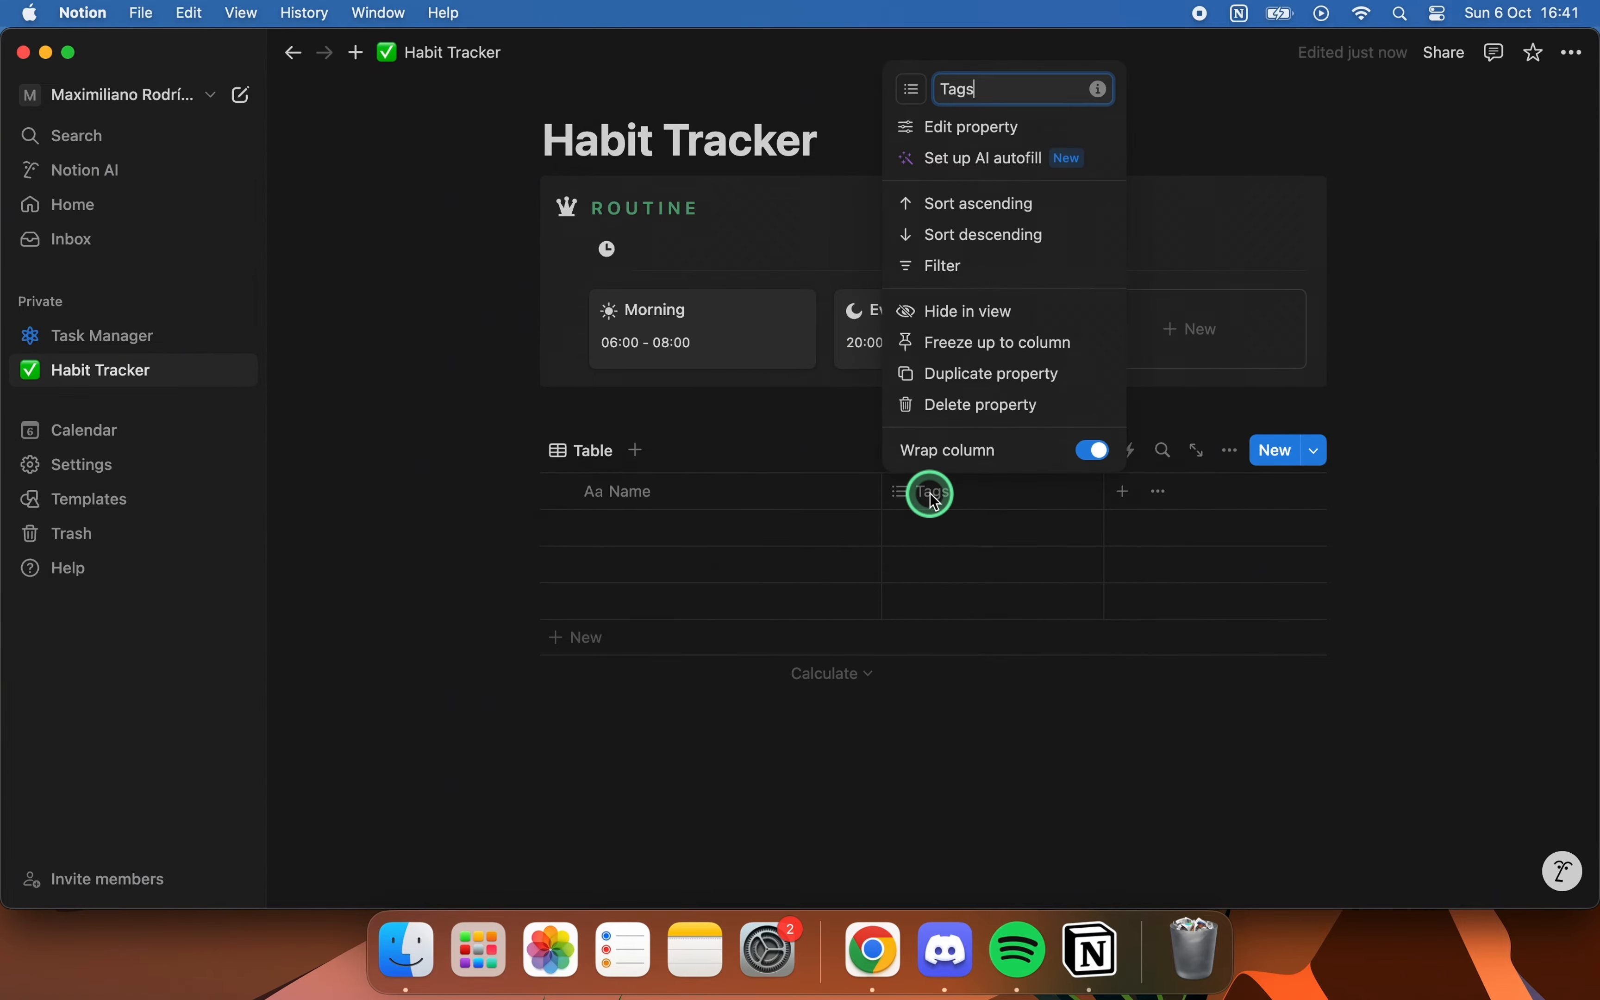
click(951, 411)
click(909, 477)
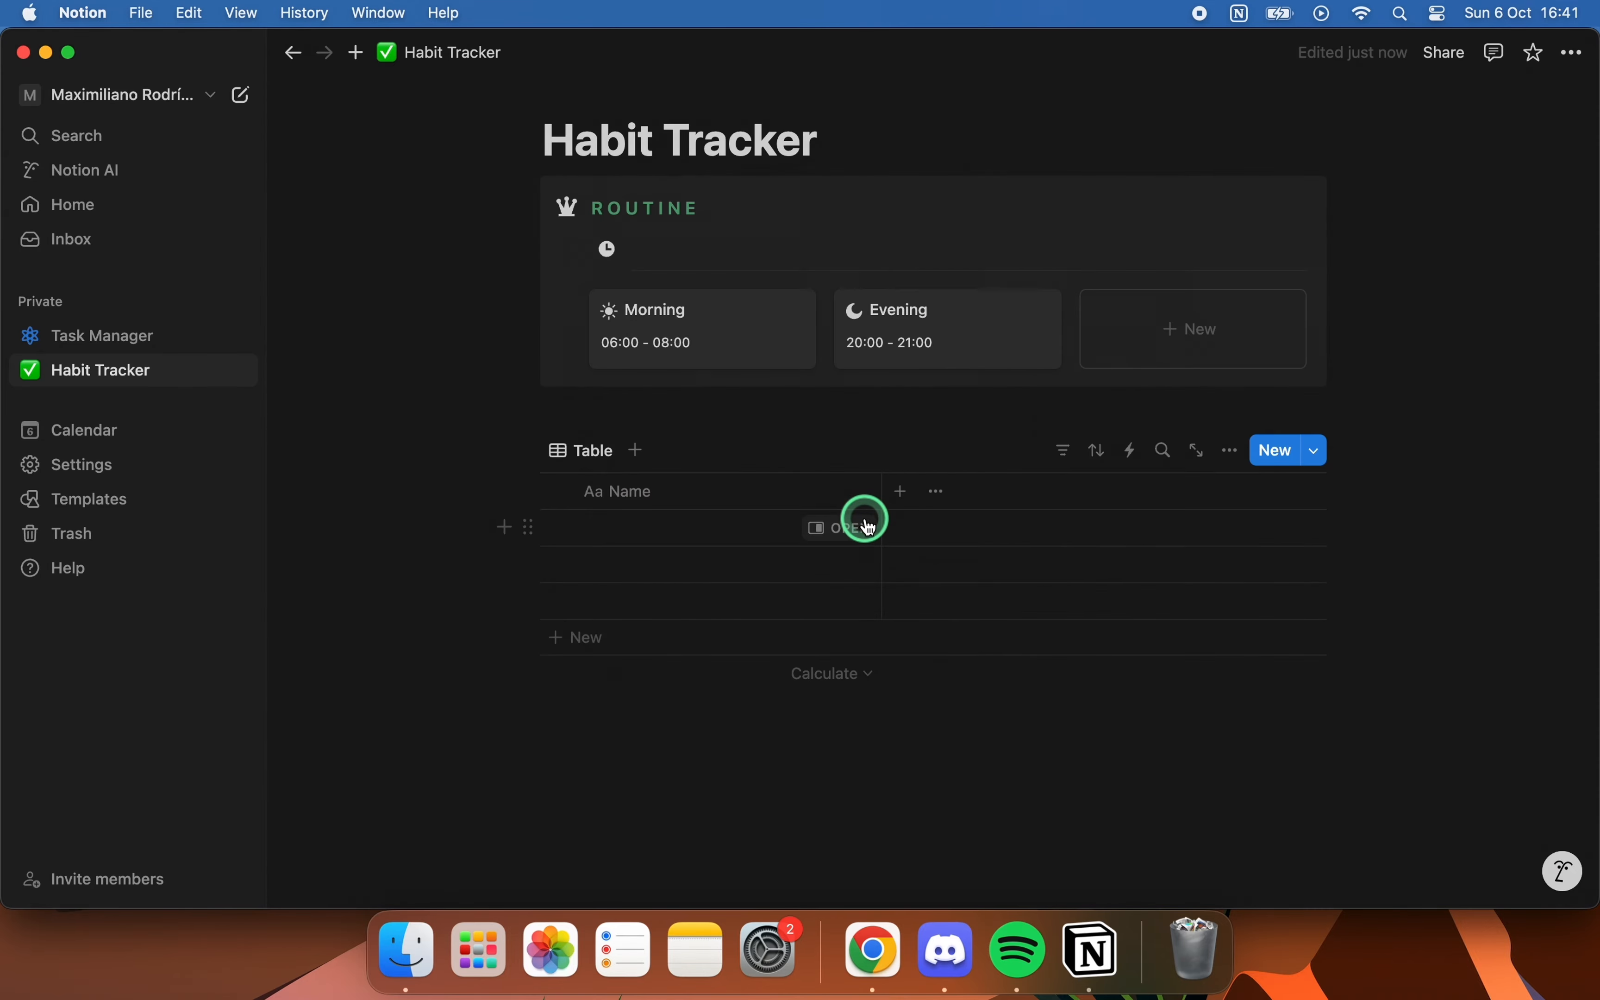
- Clear the table view's name and give the view a round check mark icon
click(564, 456)
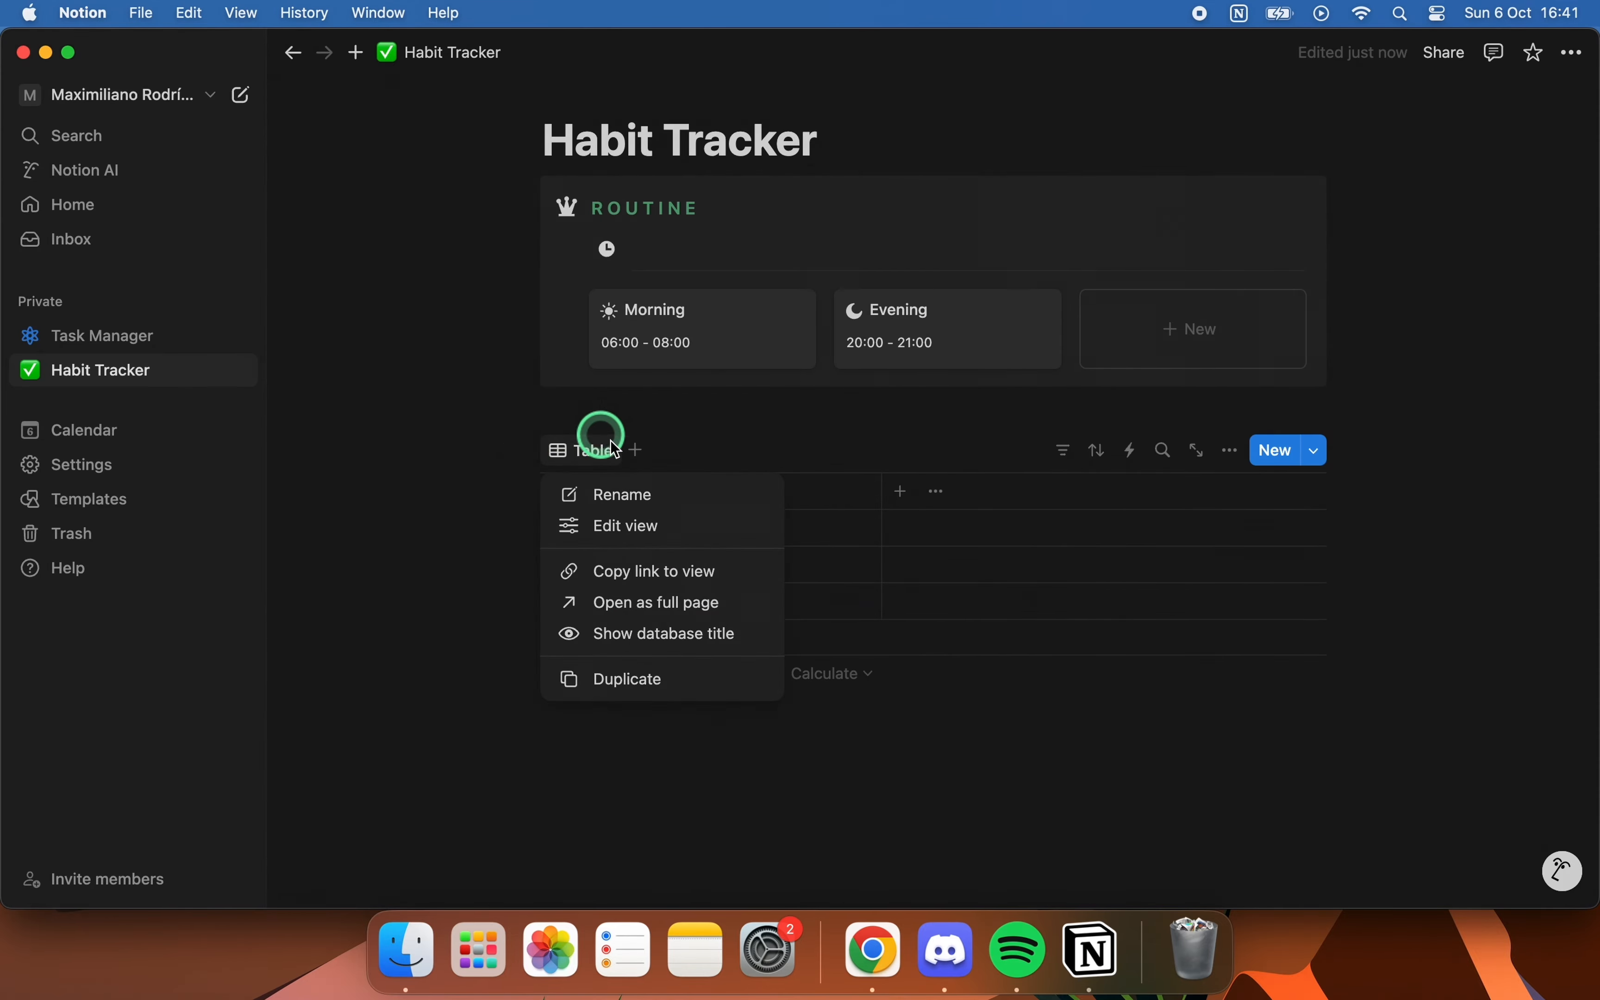
click(614, 491)
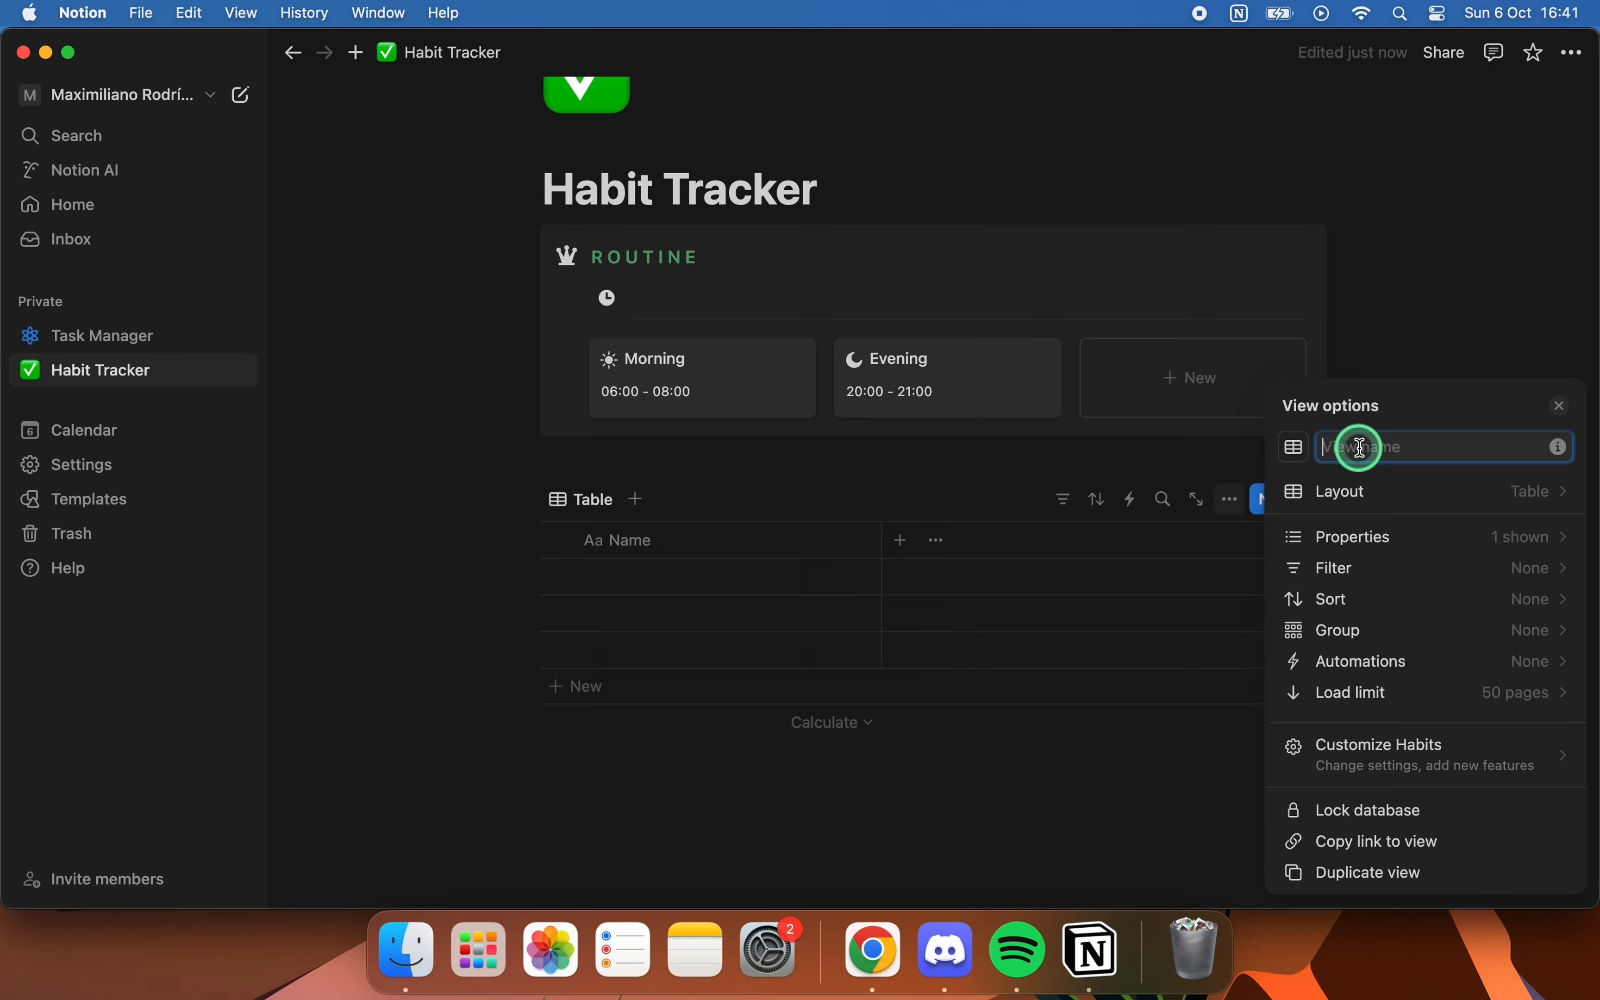
click(1294, 447)
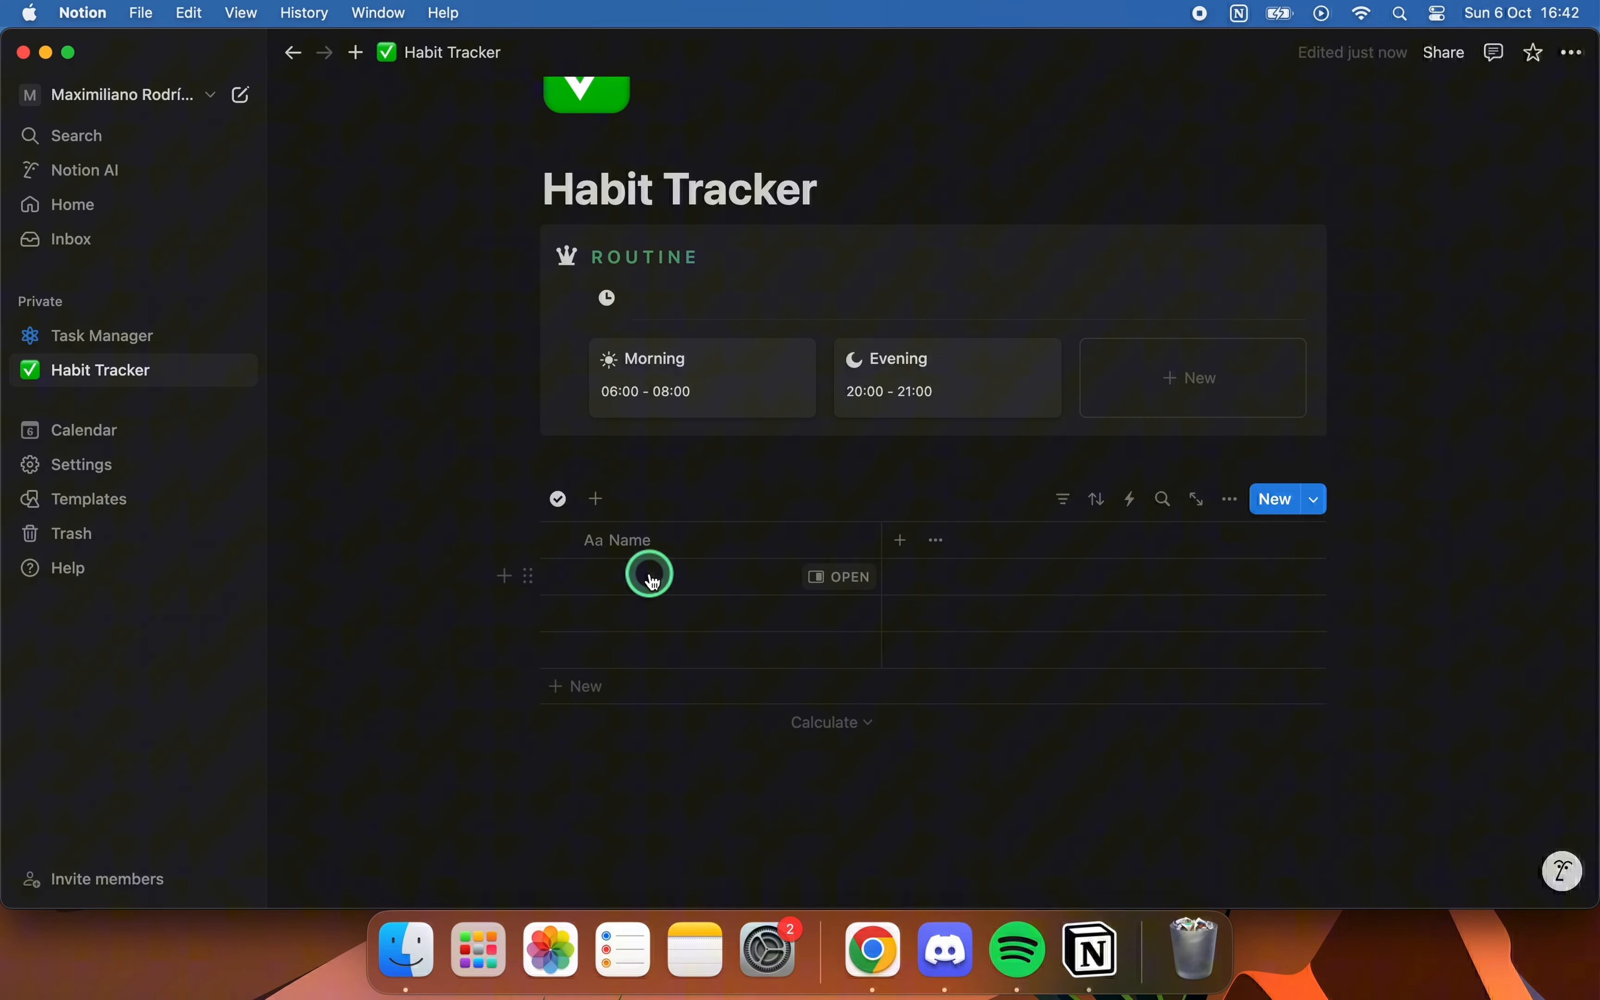
- Enter Running and Journal as the names of the first two habits
click(653, 578)
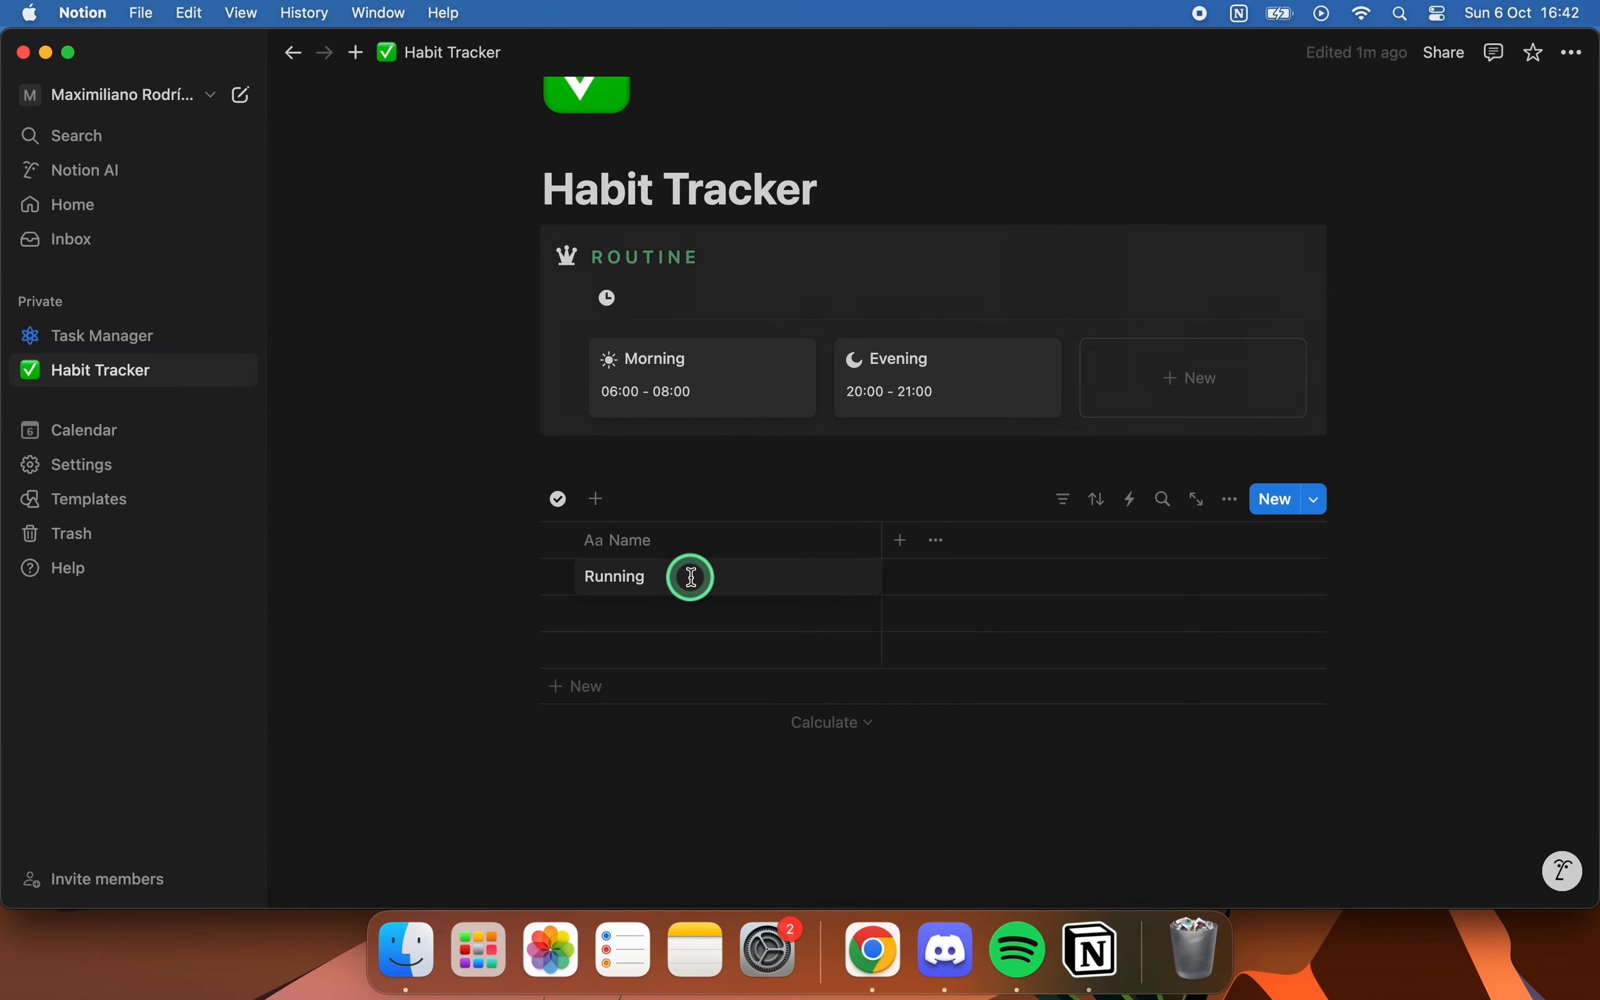
click(652, 617)
text(Journal)
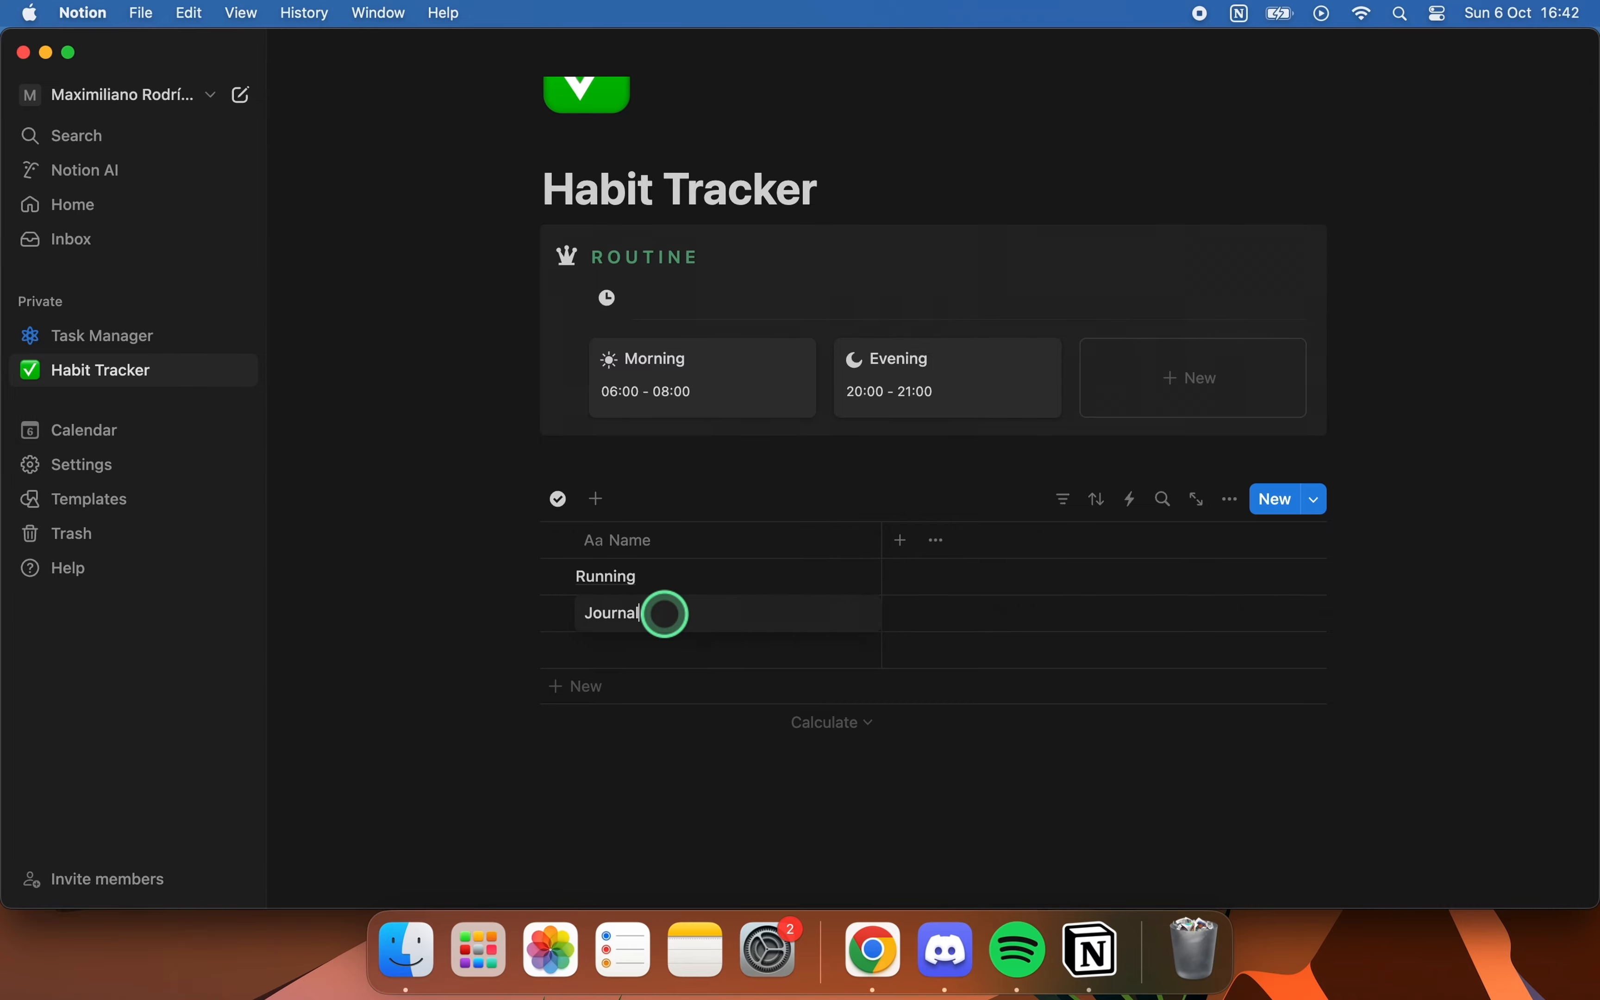
key(Return)
- Delete the empty third row of the Habits table
click(653, 647)
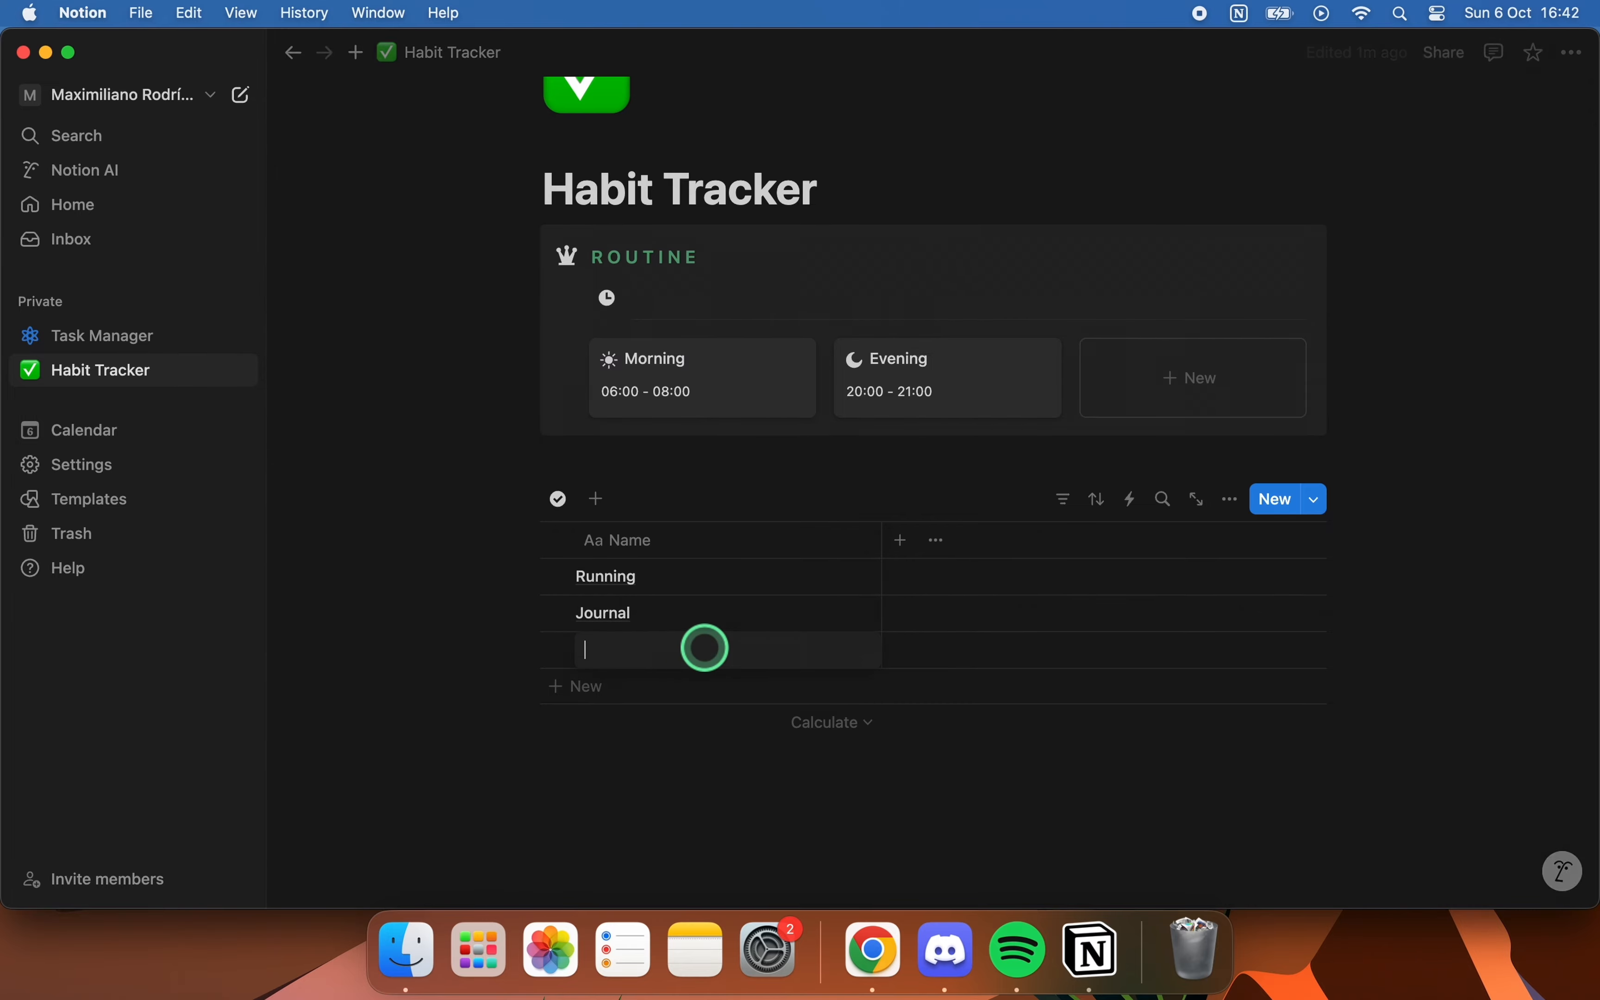
key(Escape)
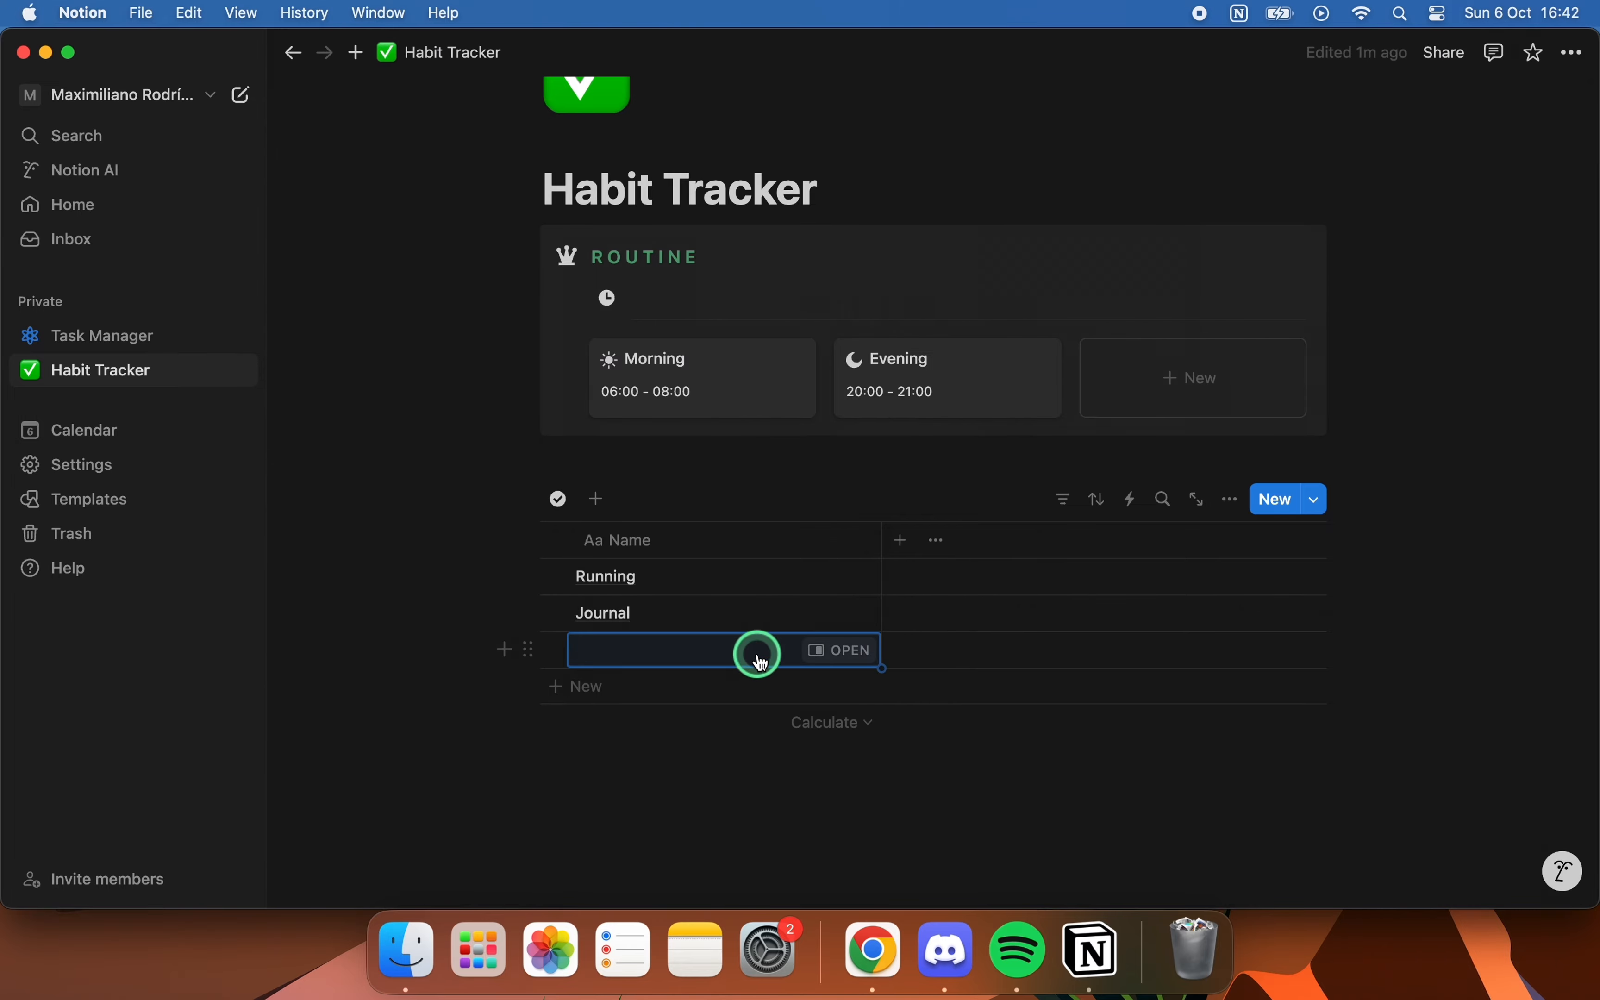
right_click(760, 661)
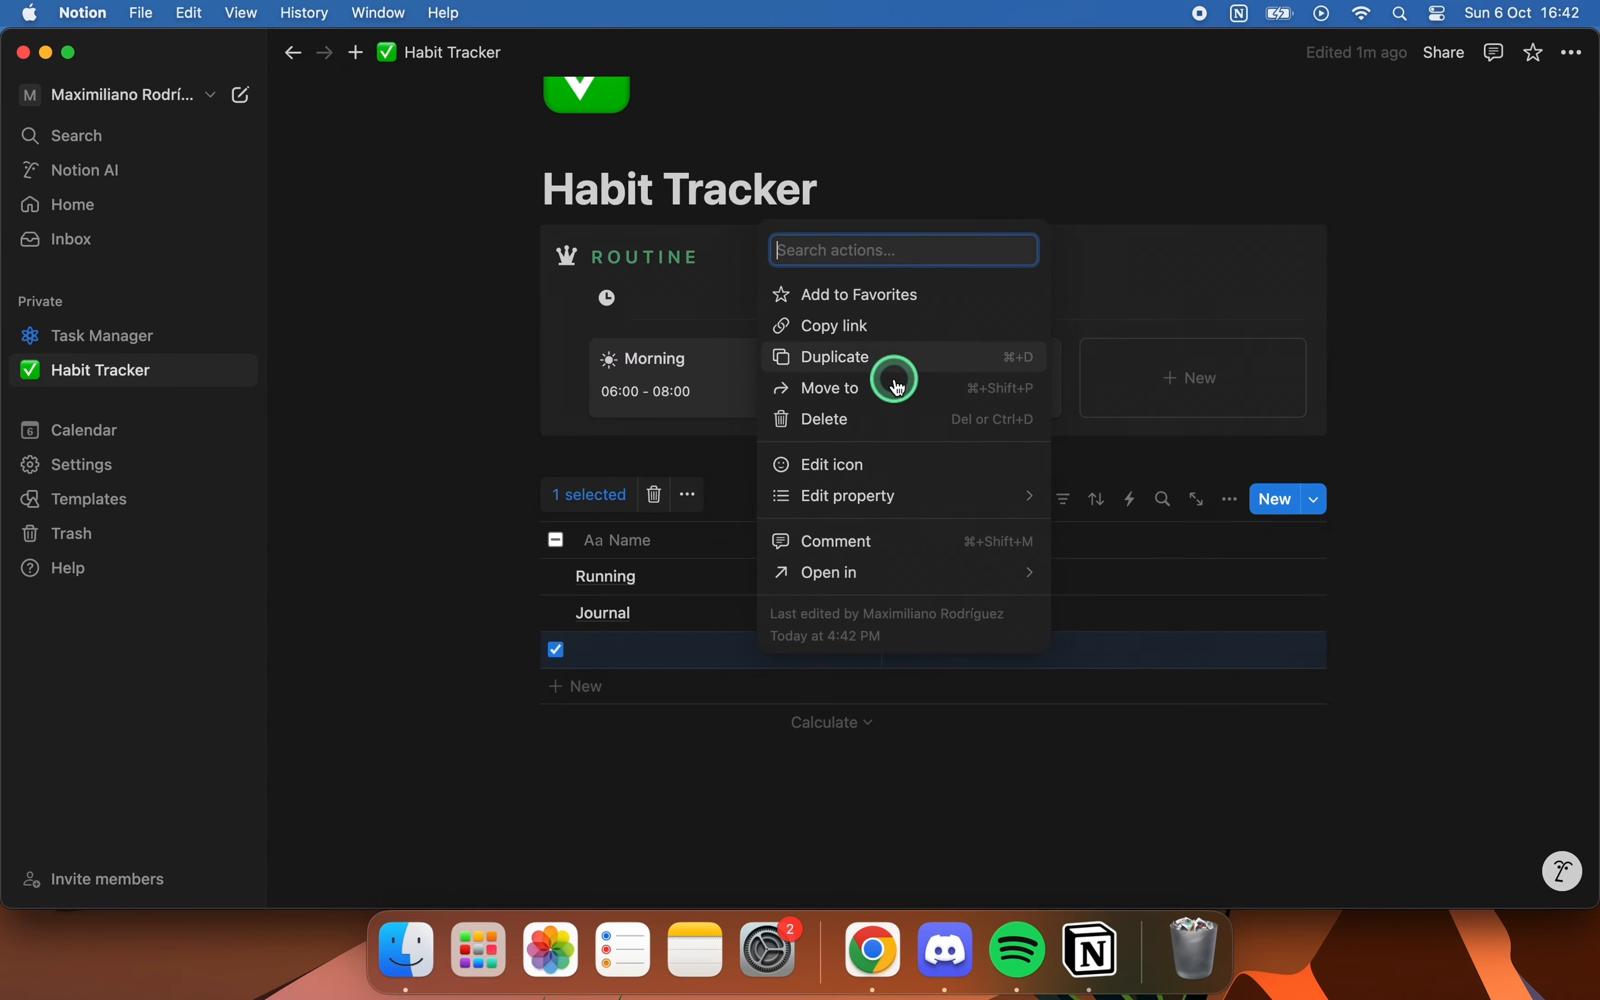
click(889, 416)
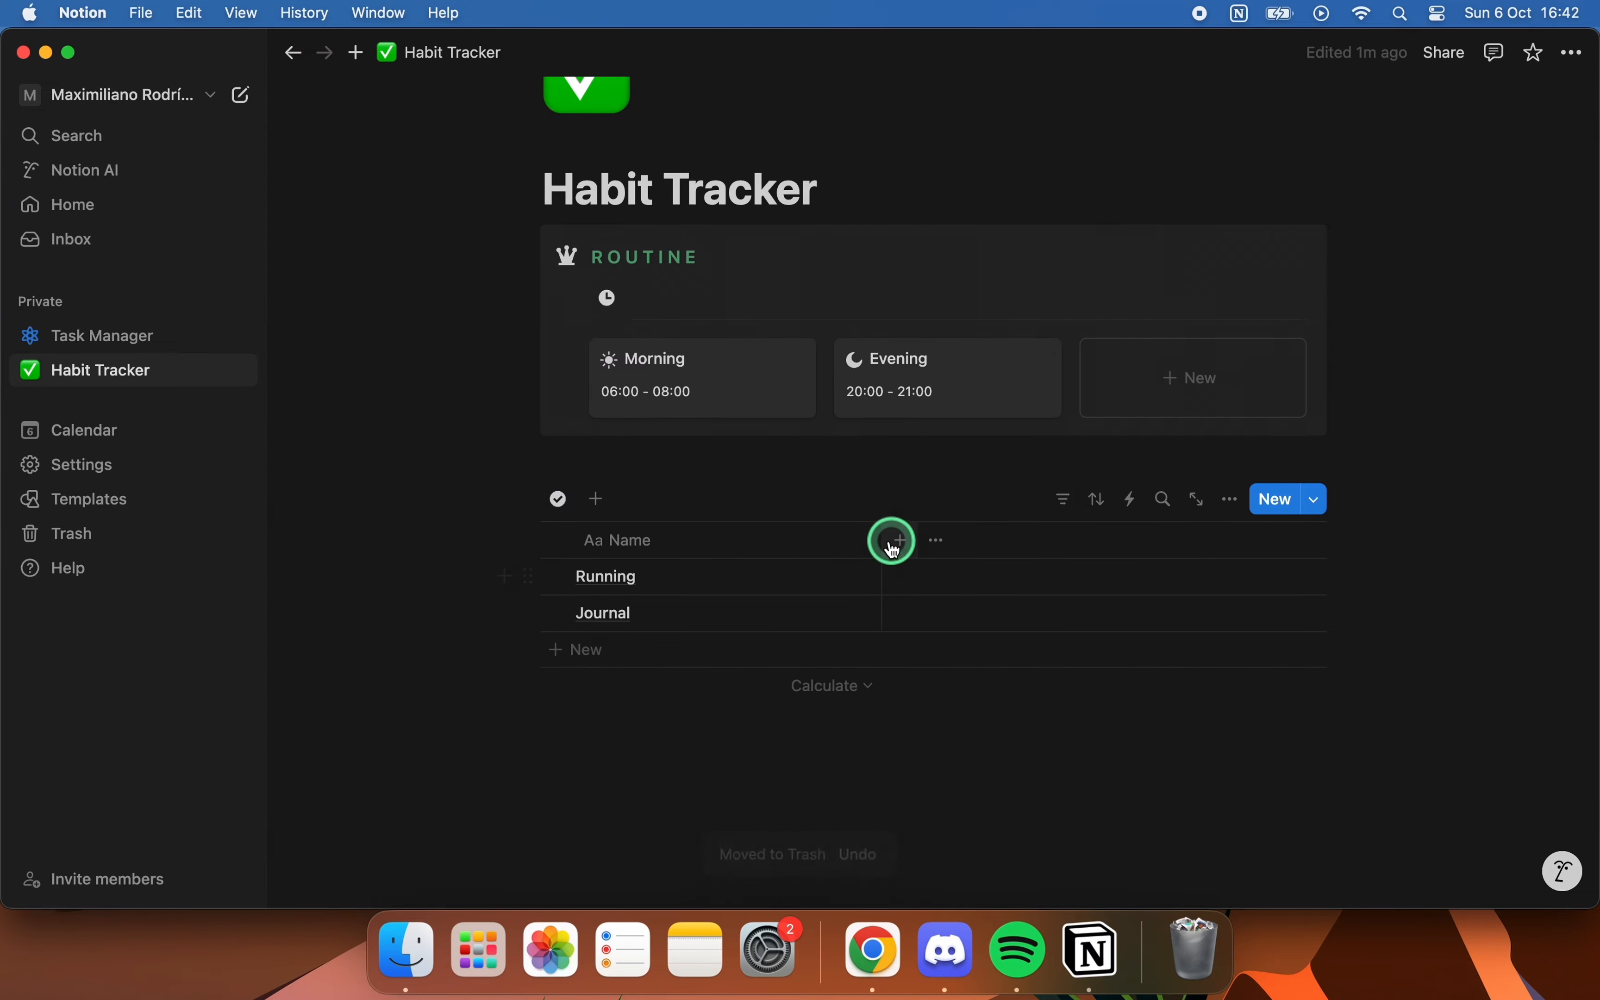
- Narrow the Name column to fit its entries and add a checkbox property named Mo
drag(883, 542, 838, 544)
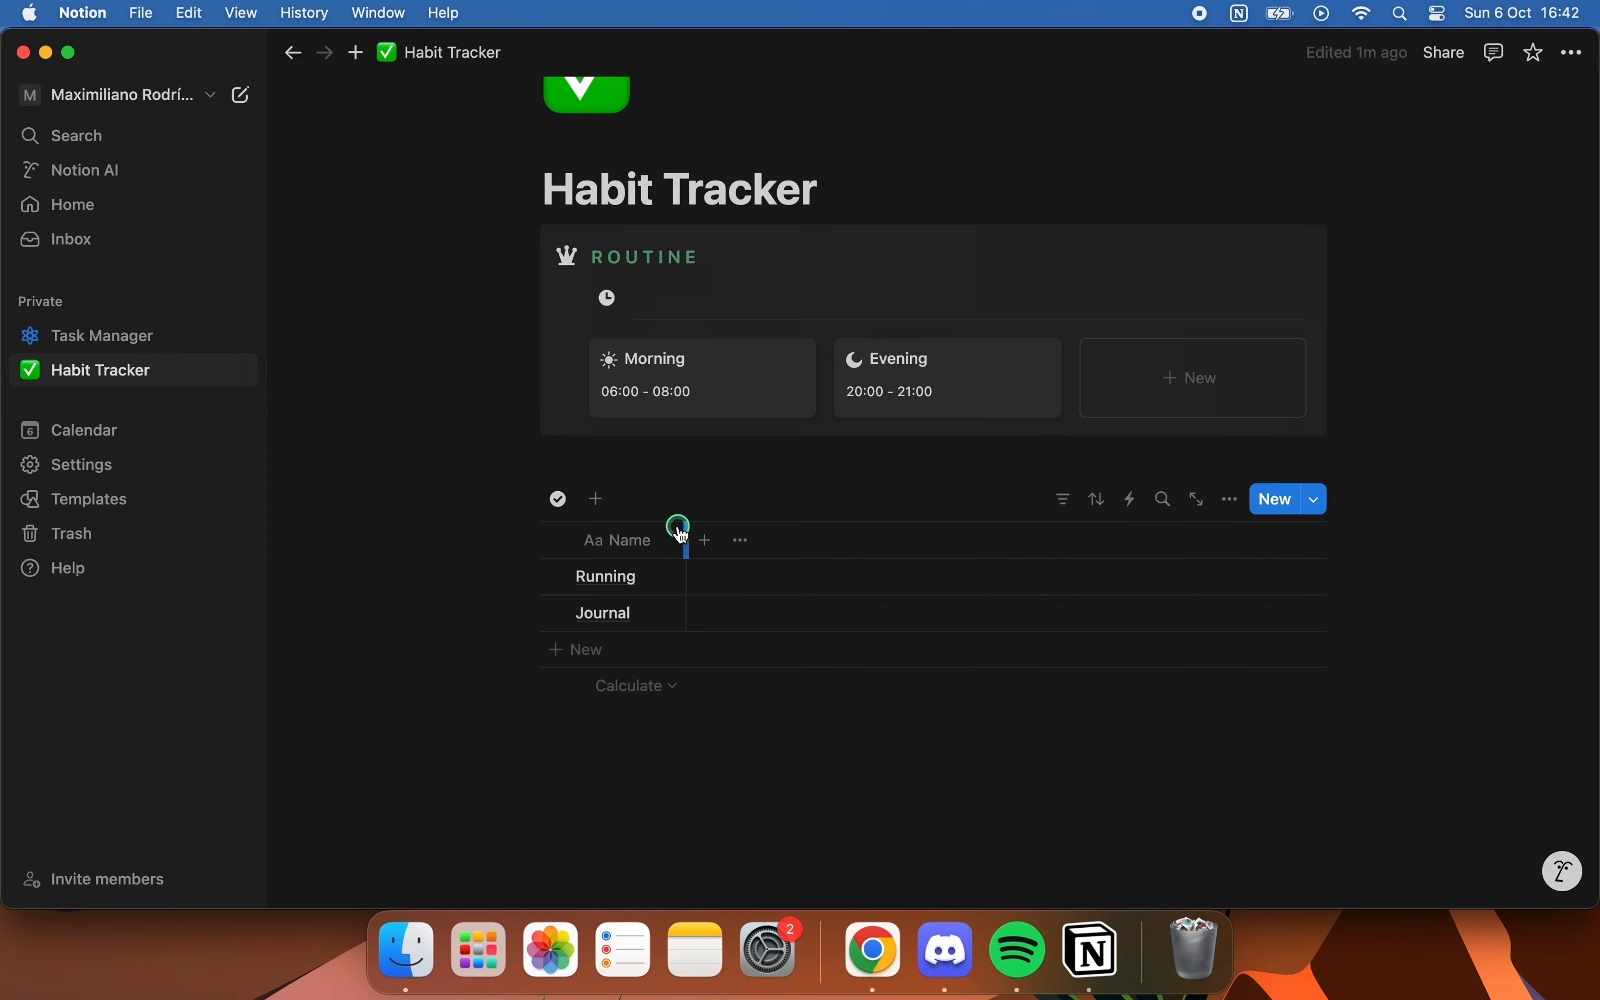
click(706, 541)
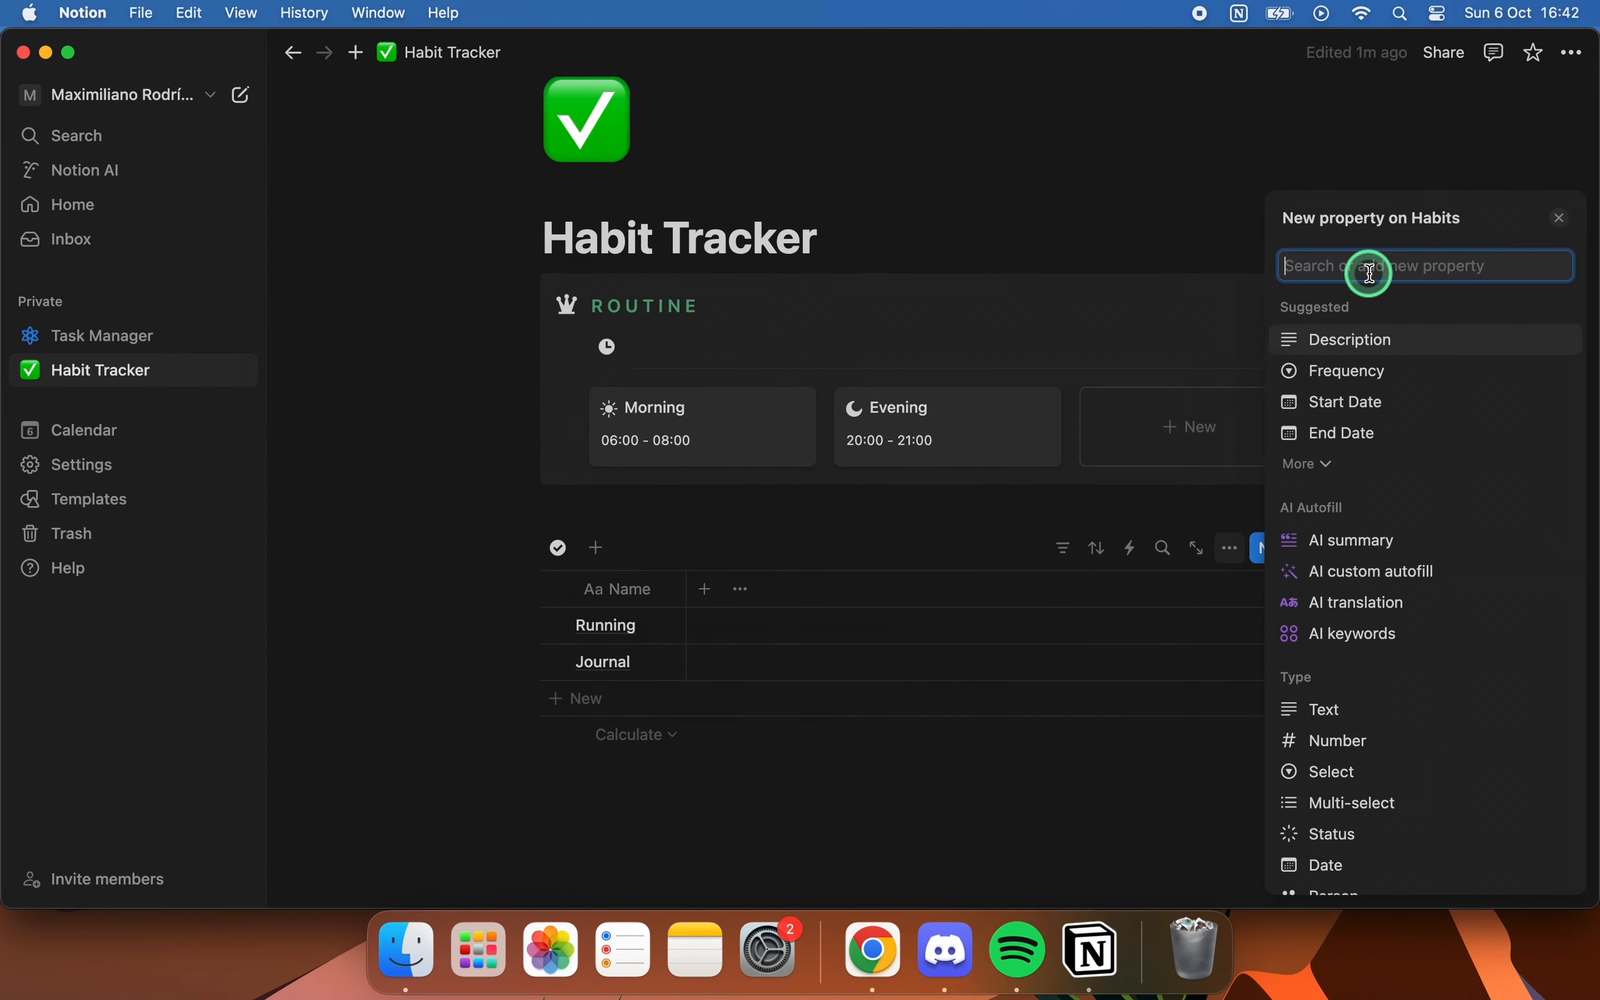
text(check)
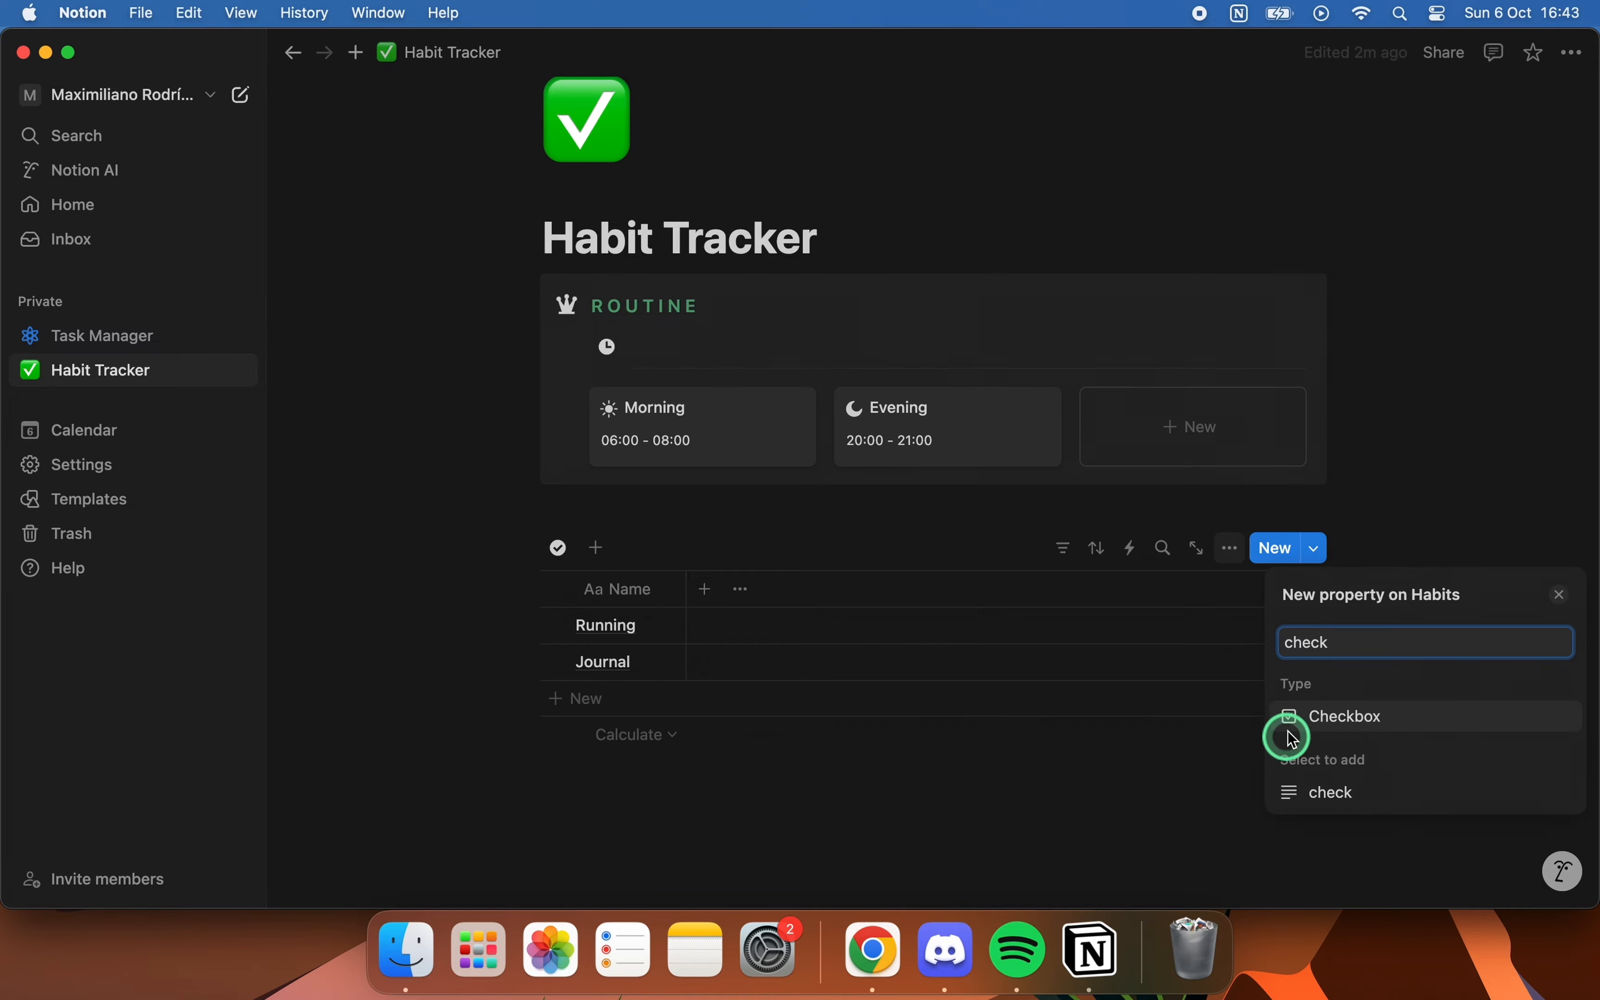
click(1328, 716)
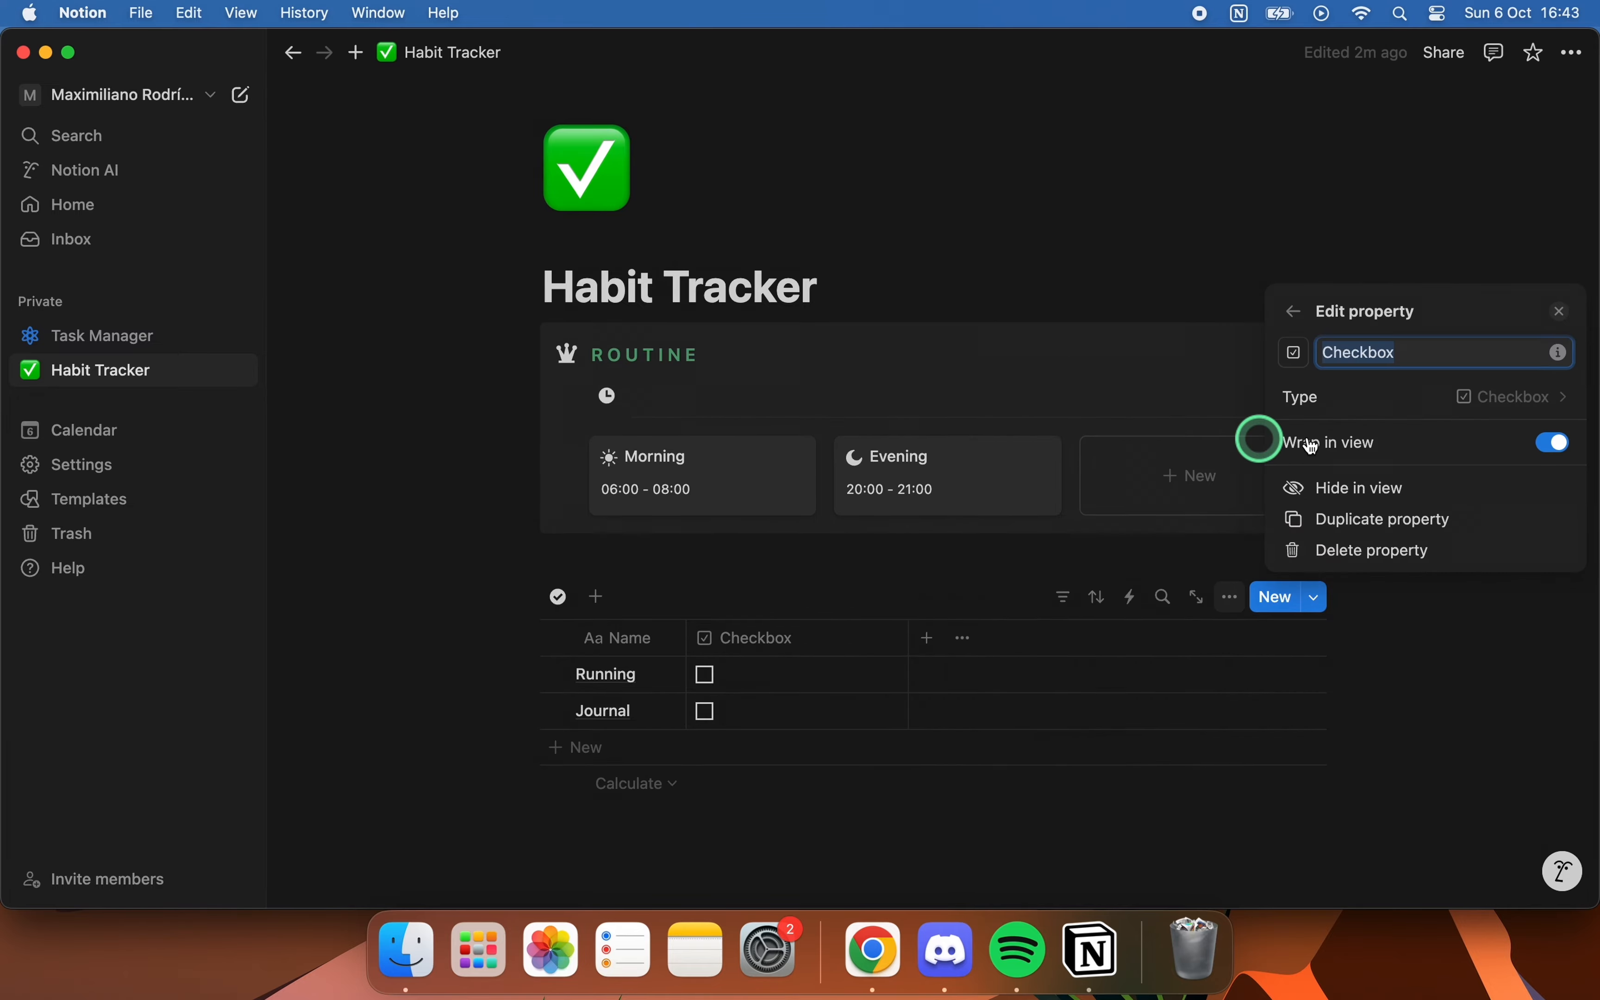
text(Mo)
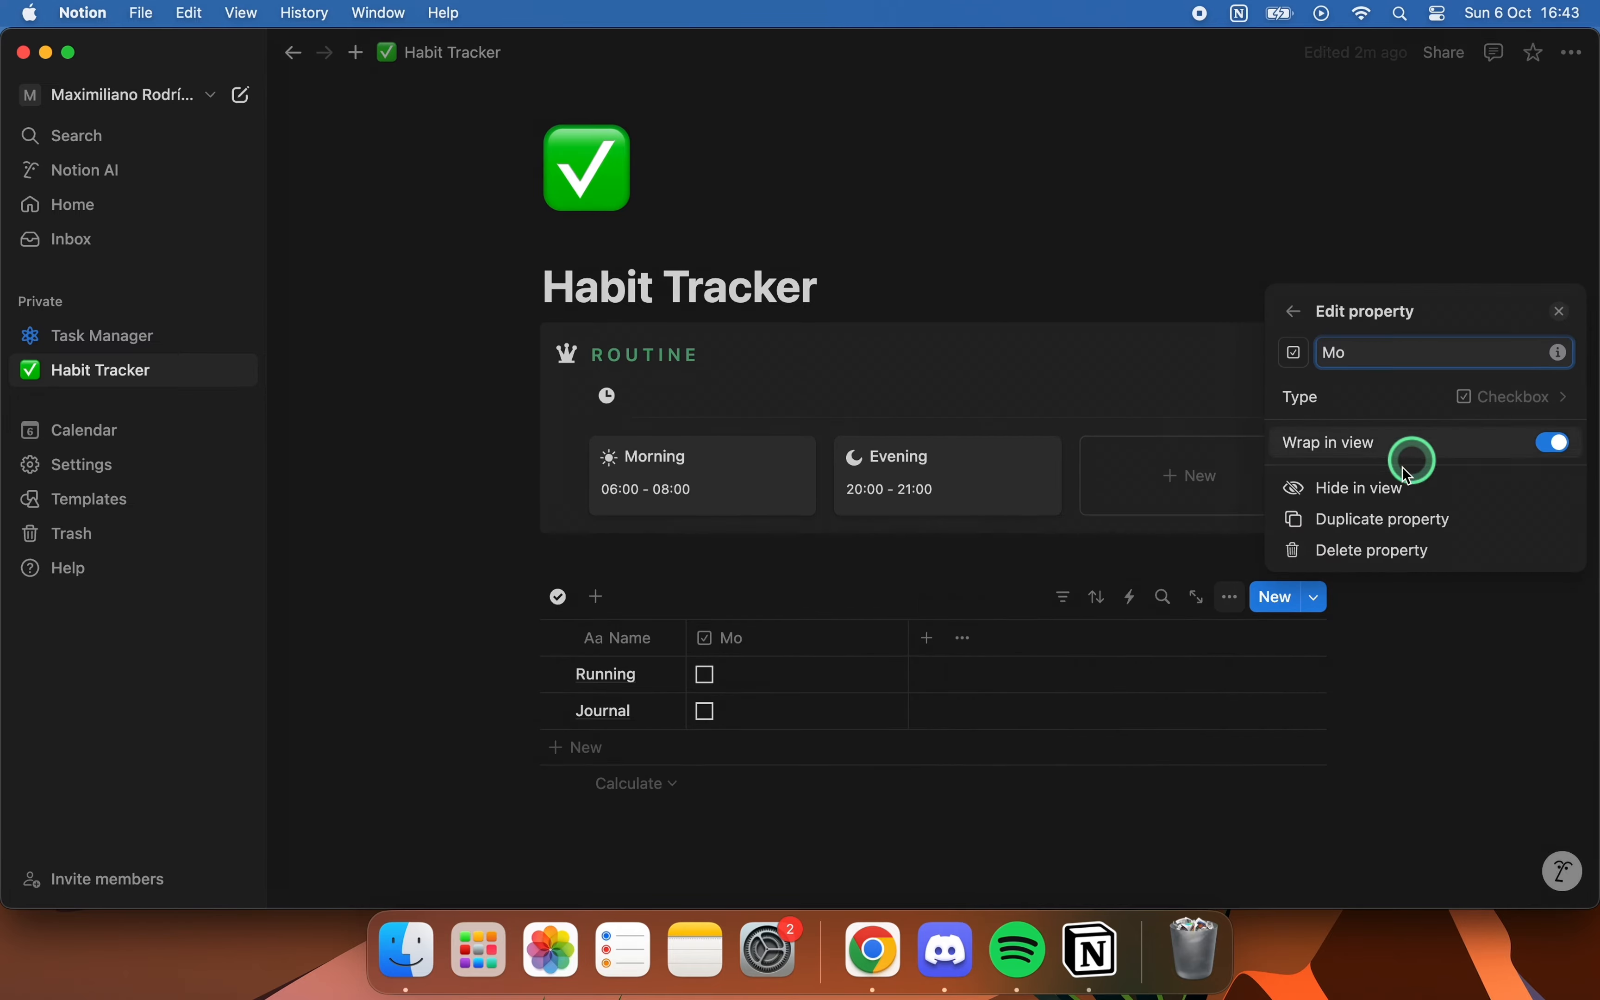
- Duplicate the Mo checkbox property as Tue, and keep duplicating for Wed, Thu, Fri, Sat and Sun
click(1335, 520)
click(968, 641)
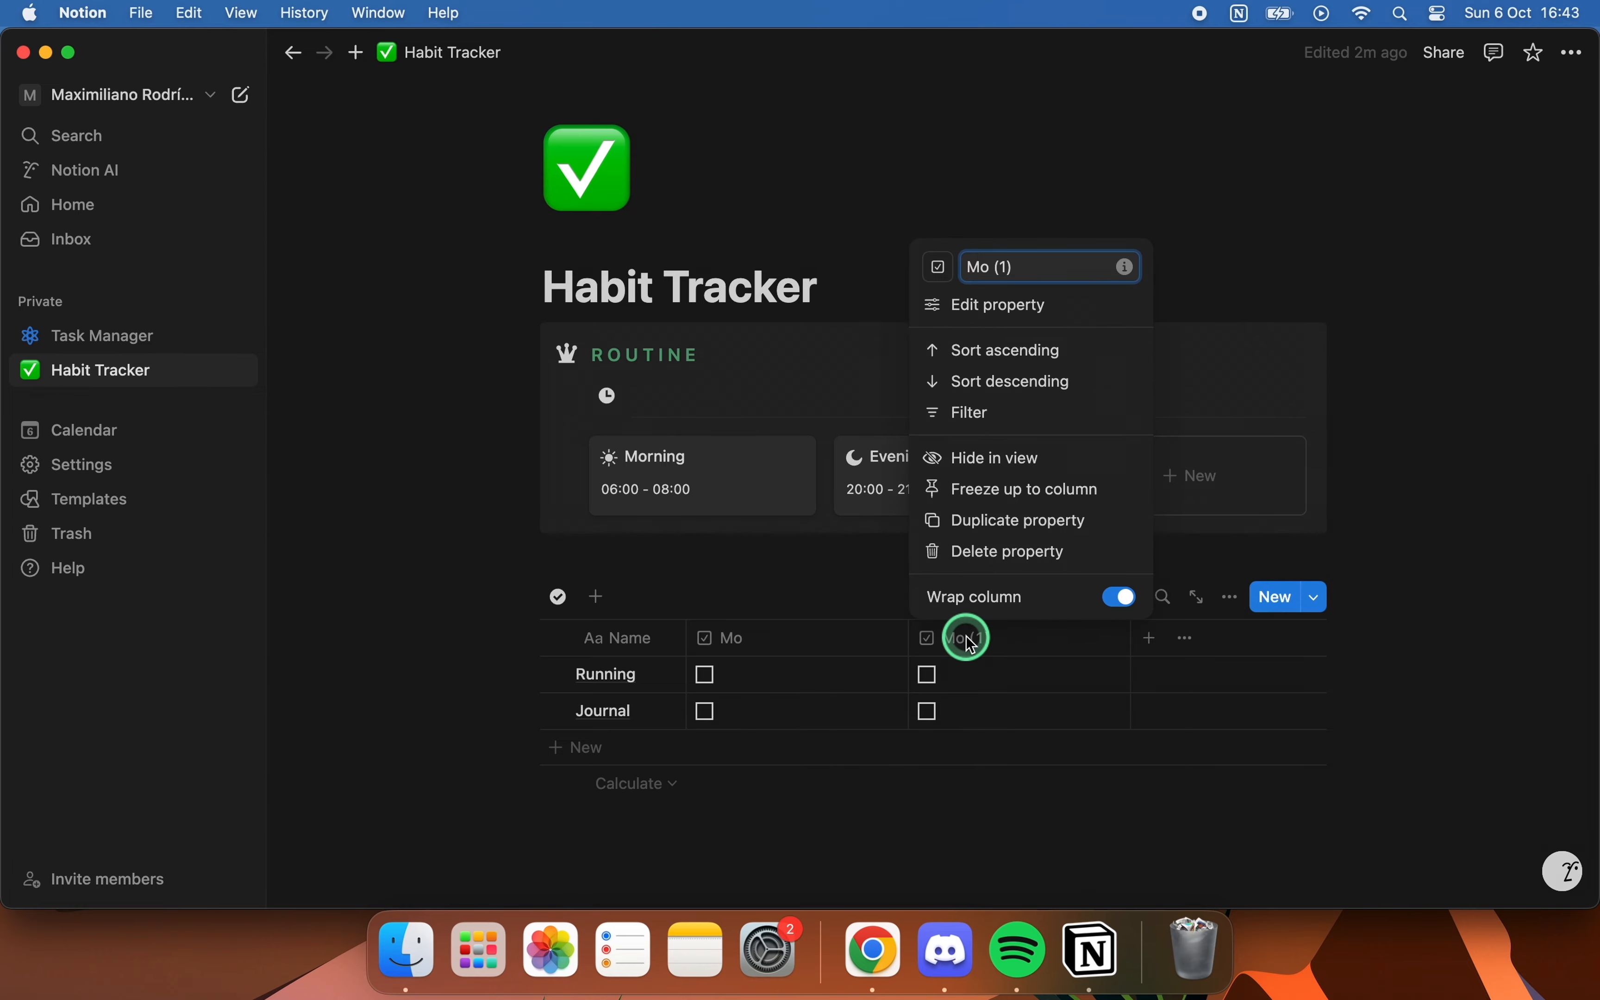
drag(990, 268, 1027, 273)
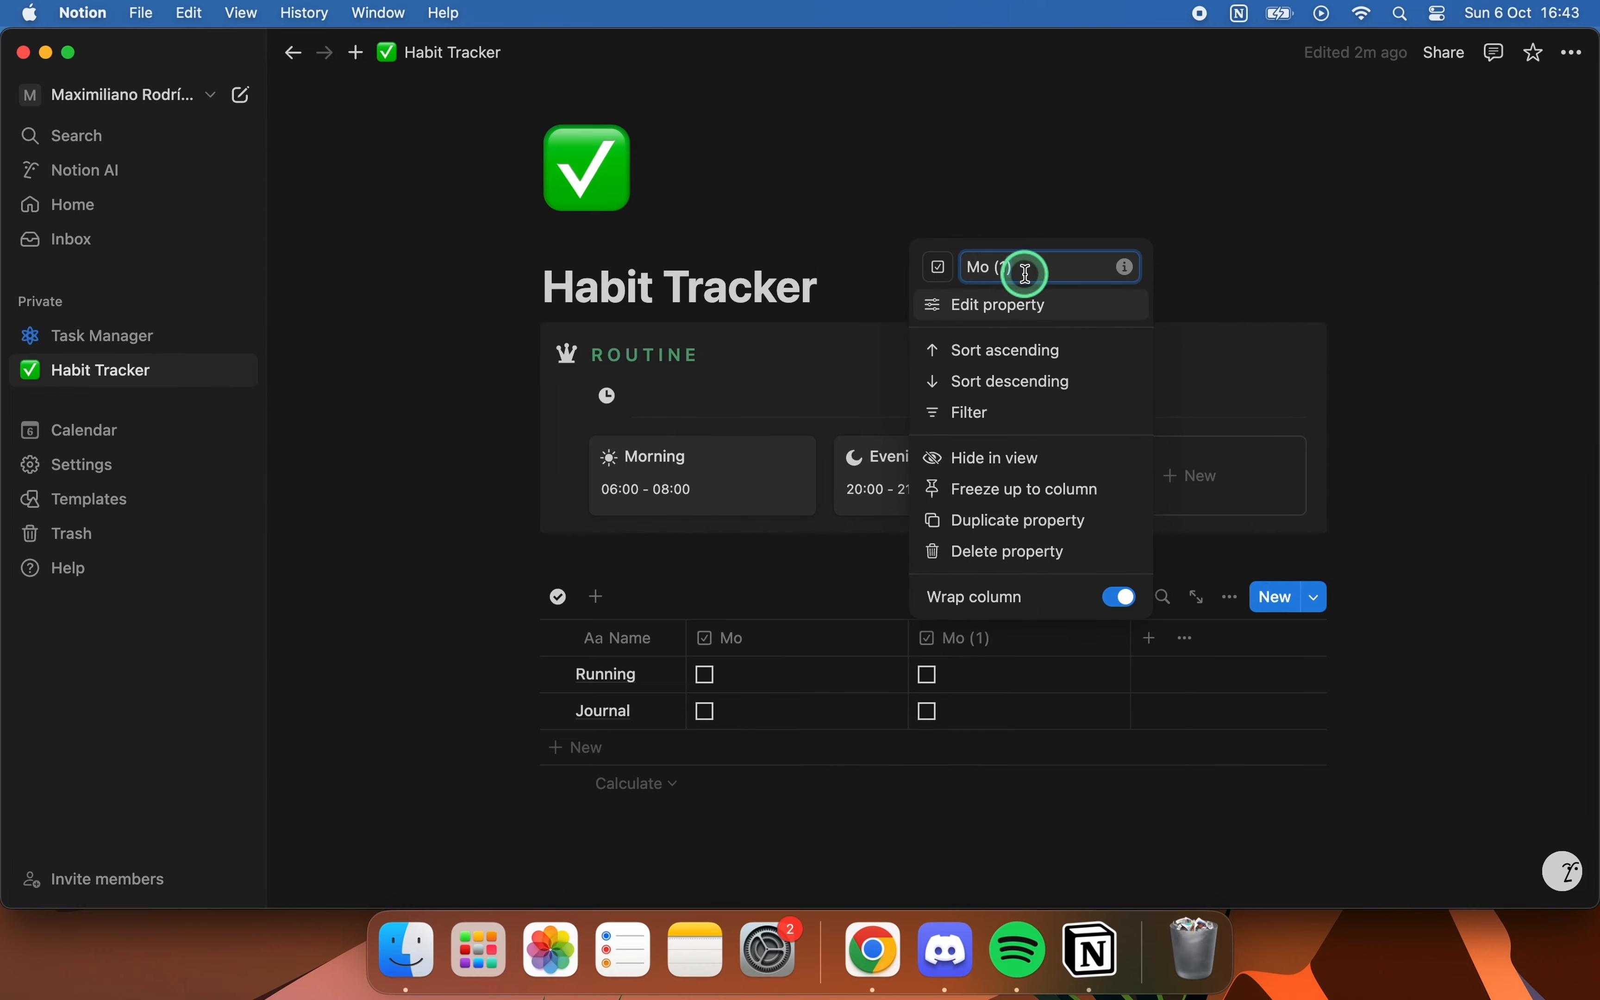
text(t)
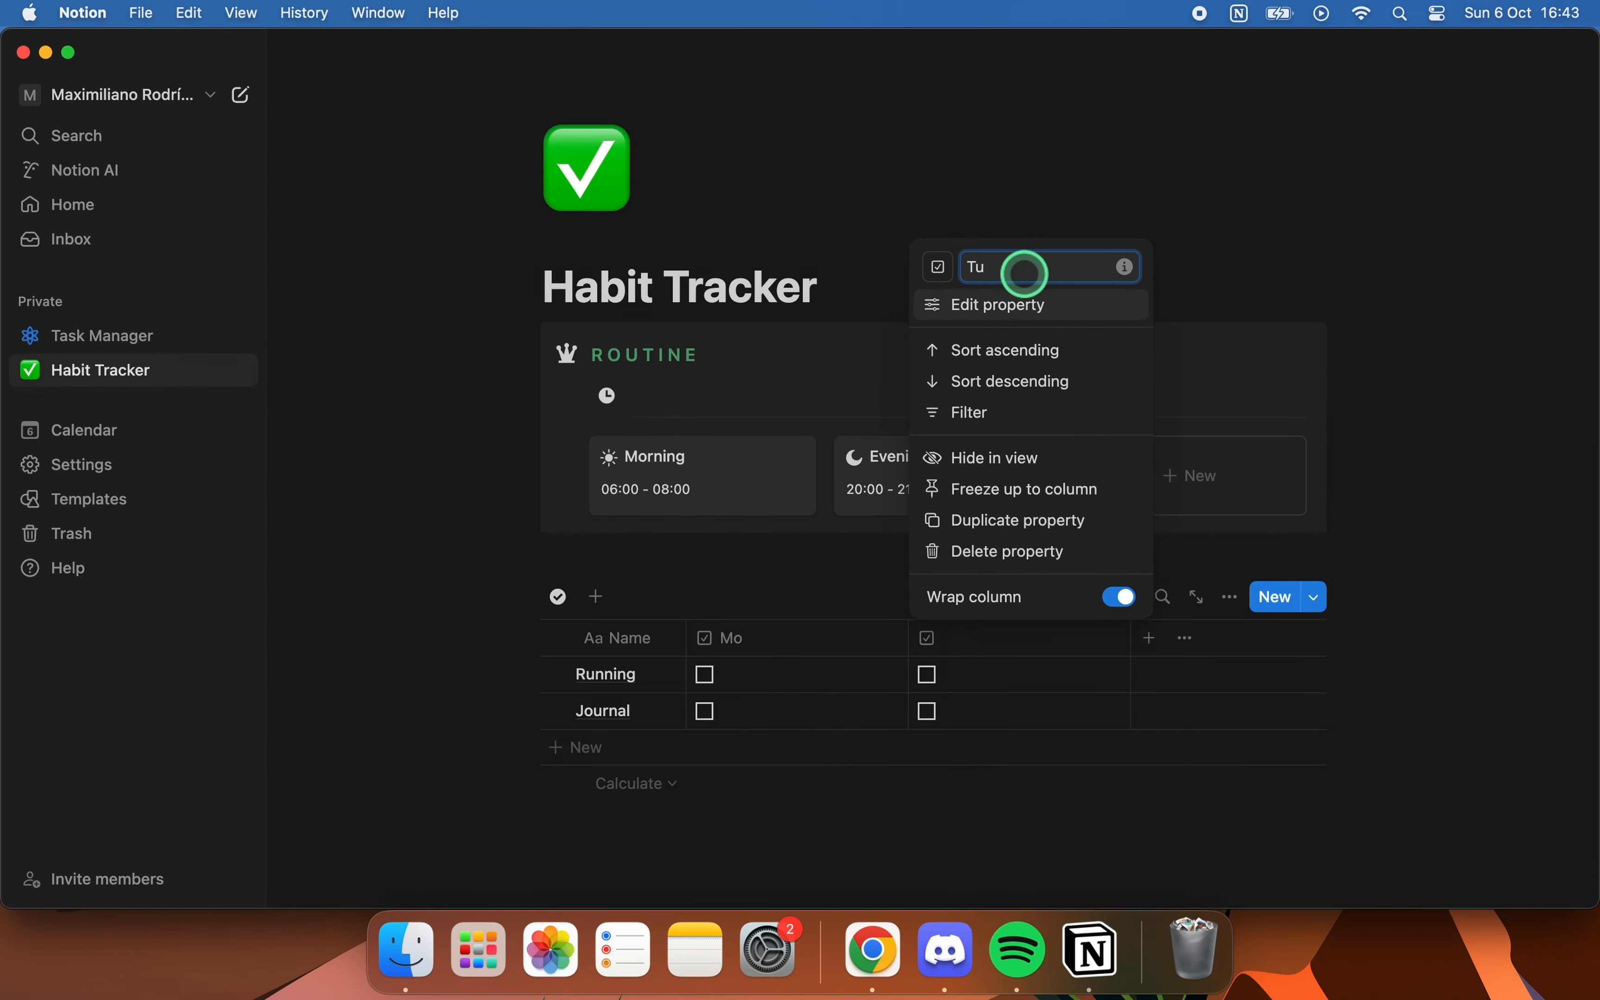
click(1003, 521)
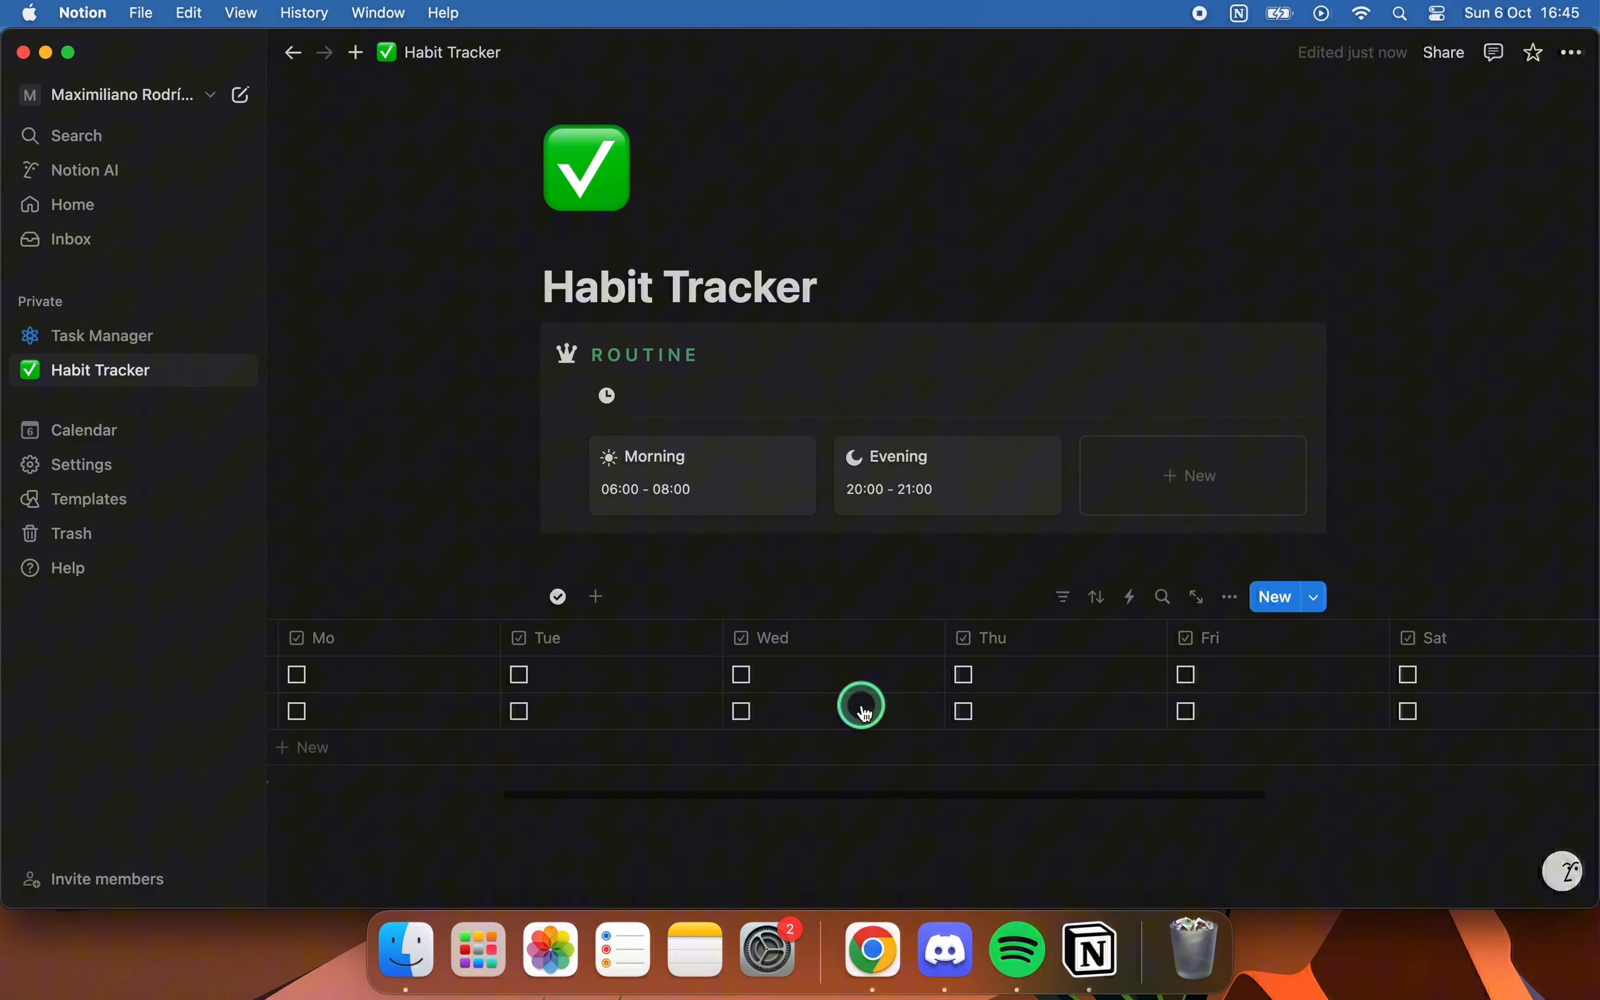
- Add a number property named Completed Weeks after the Sun column
scroll(860, 708, right, 10)
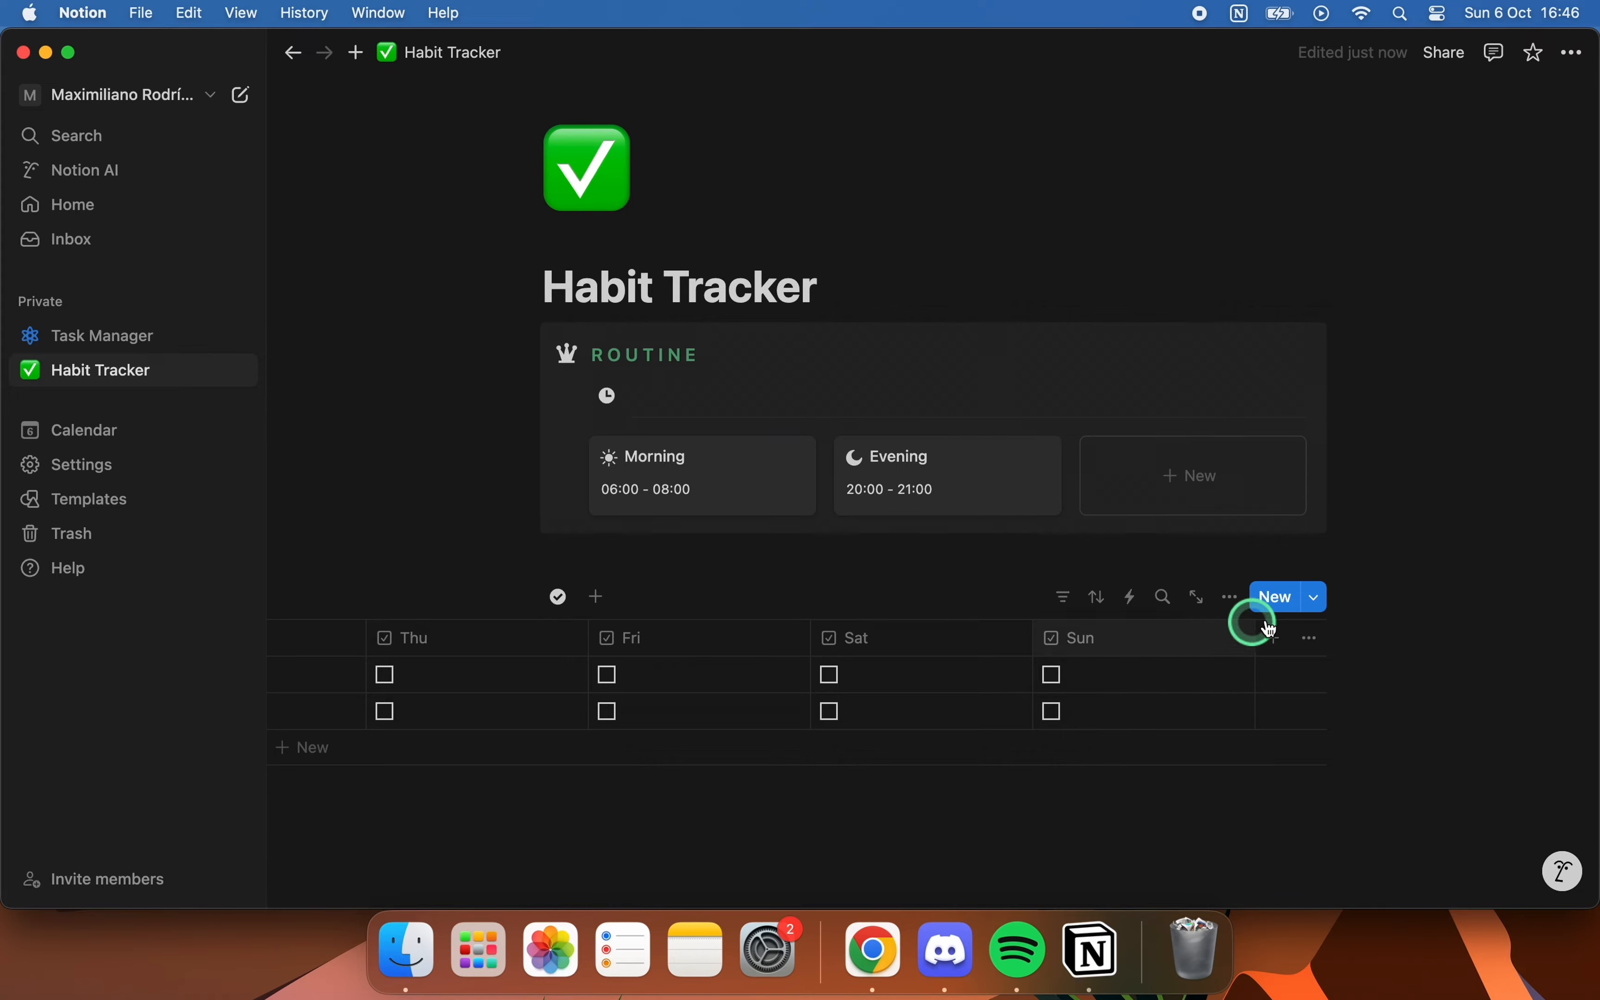
click(1275, 640)
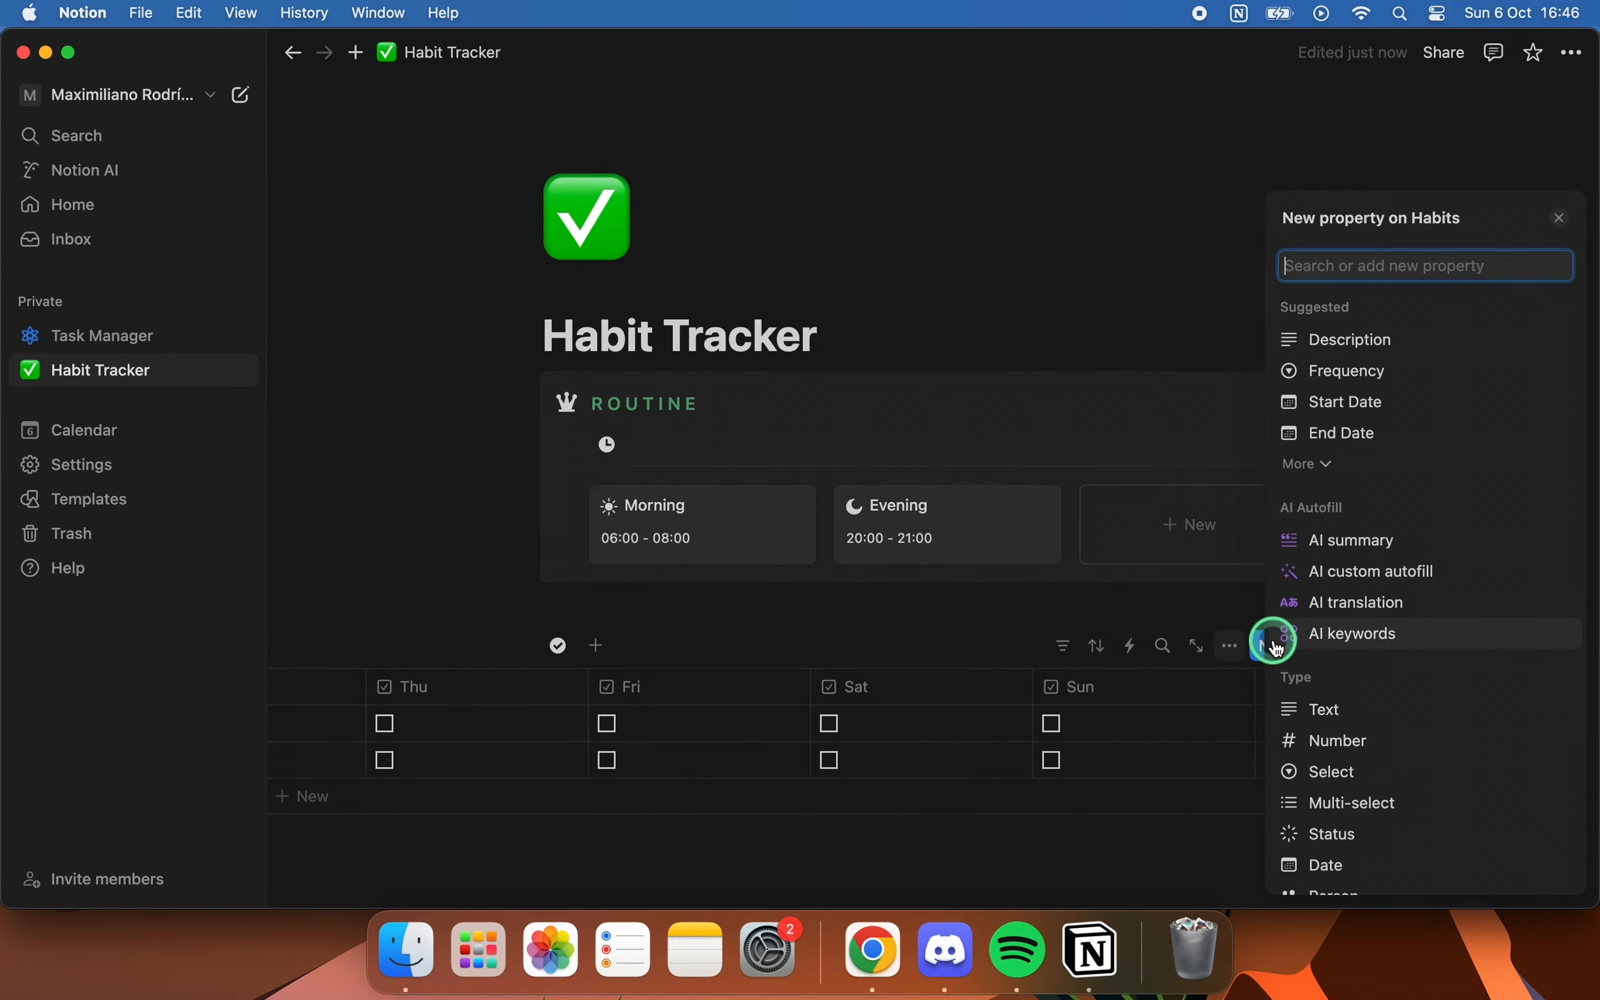
click(1390, 253)
text(Number)
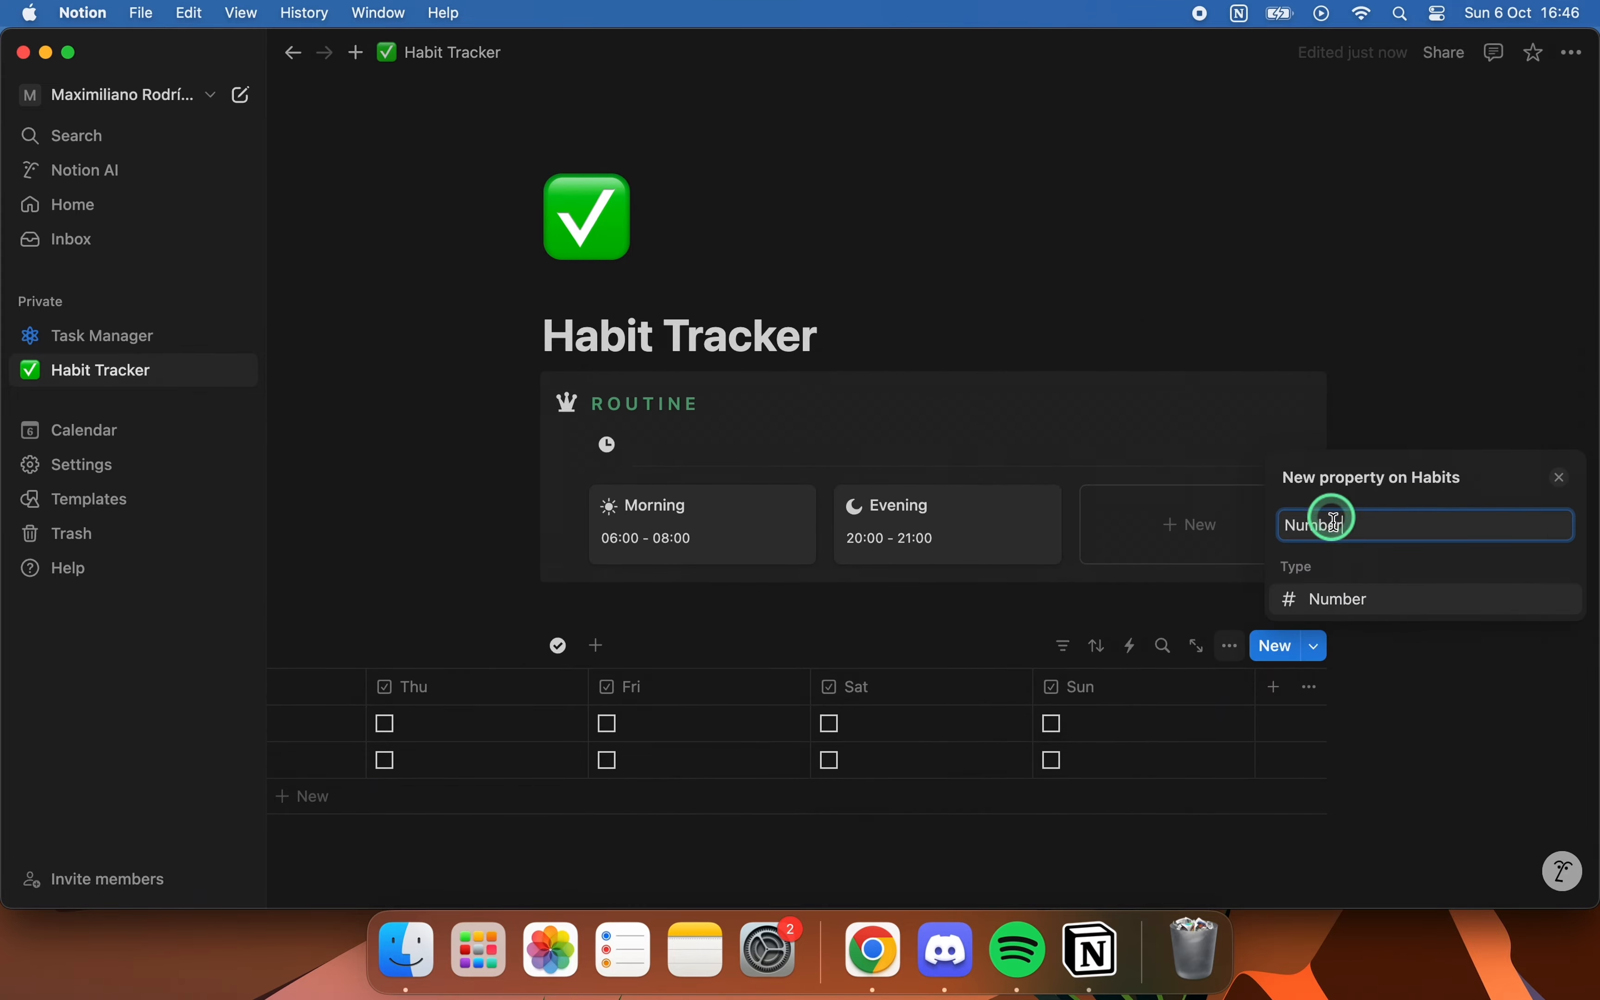
click(1339, 595)
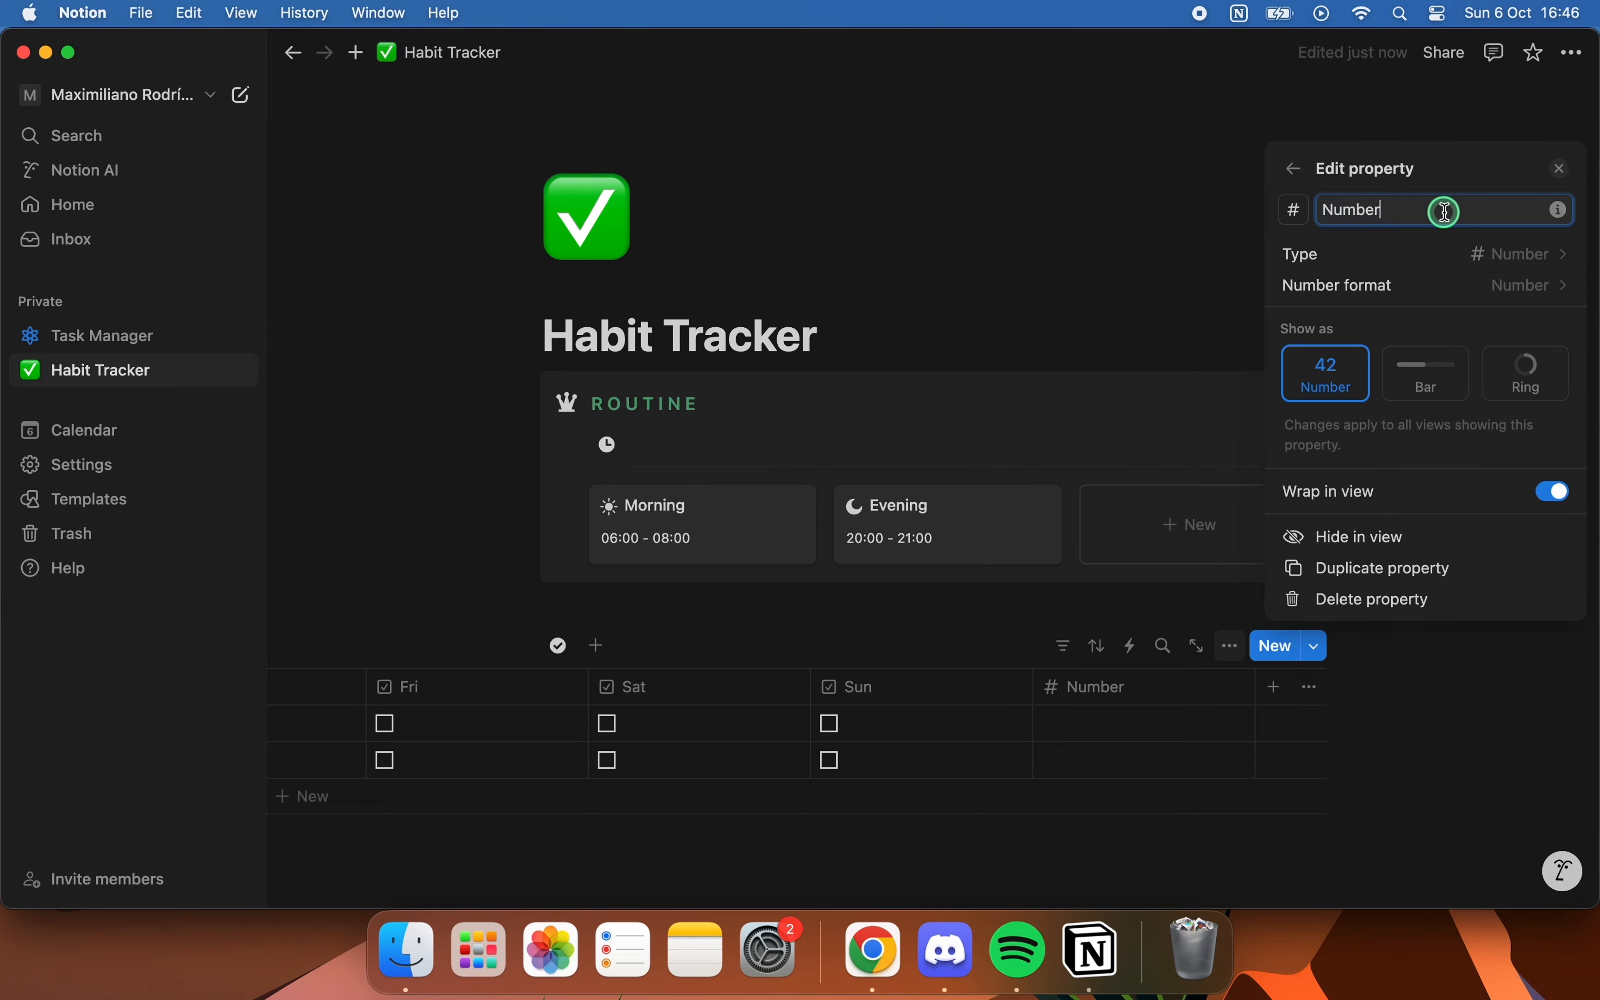
text(Completed)
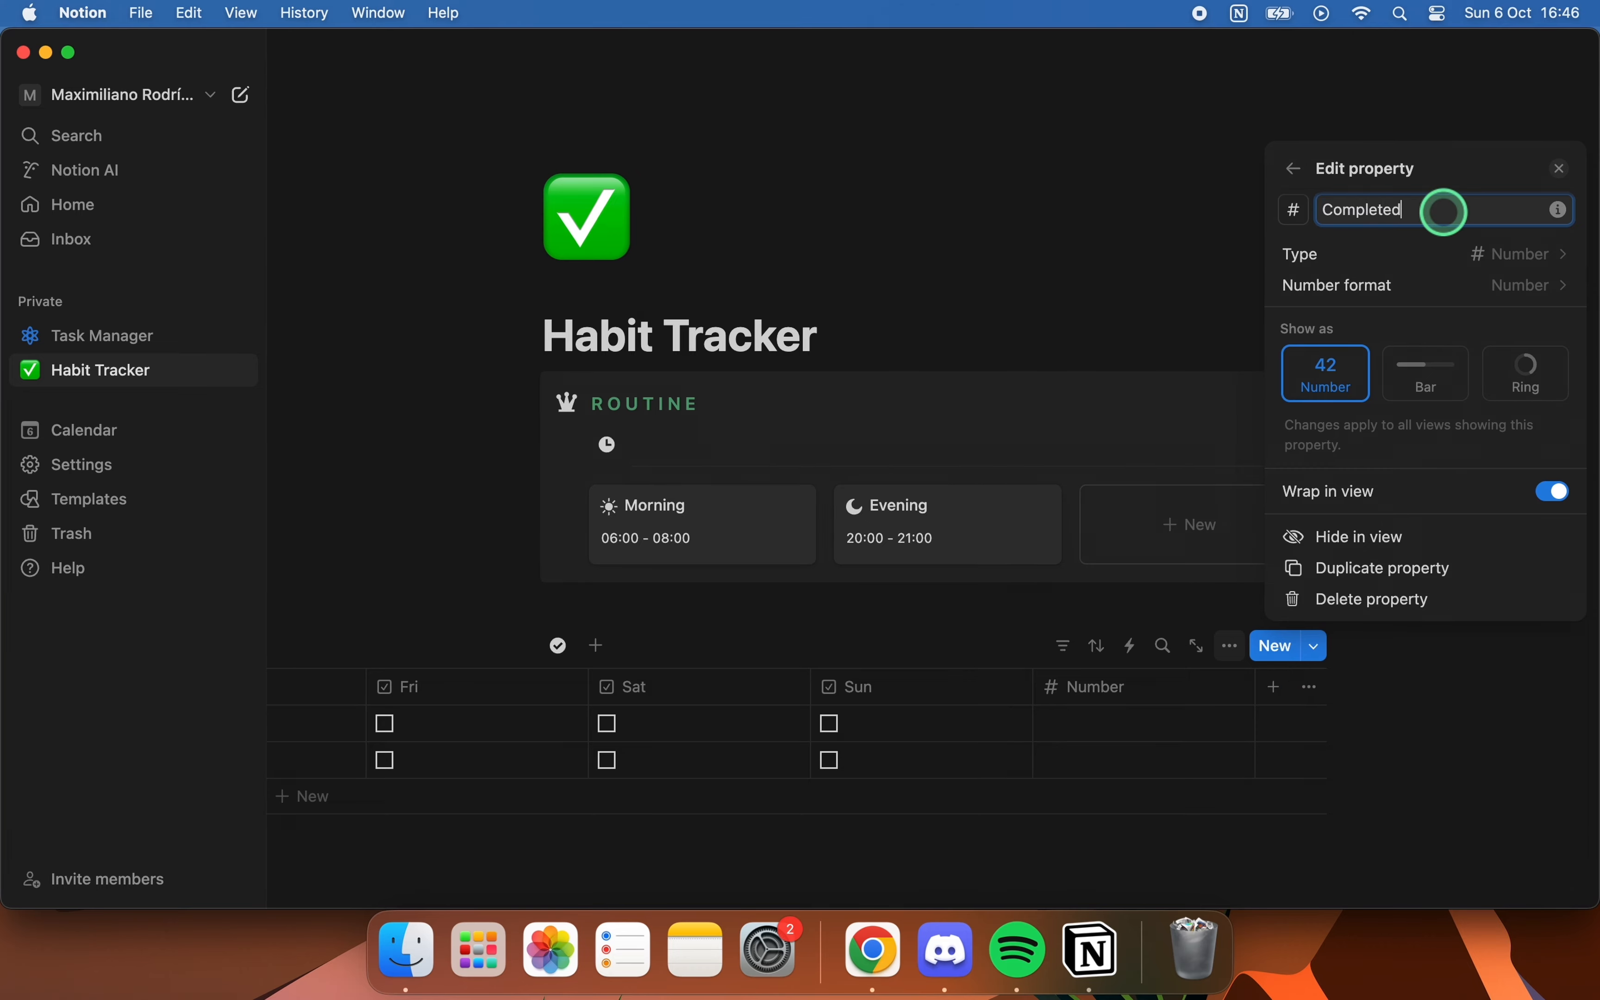
text( Weeks)
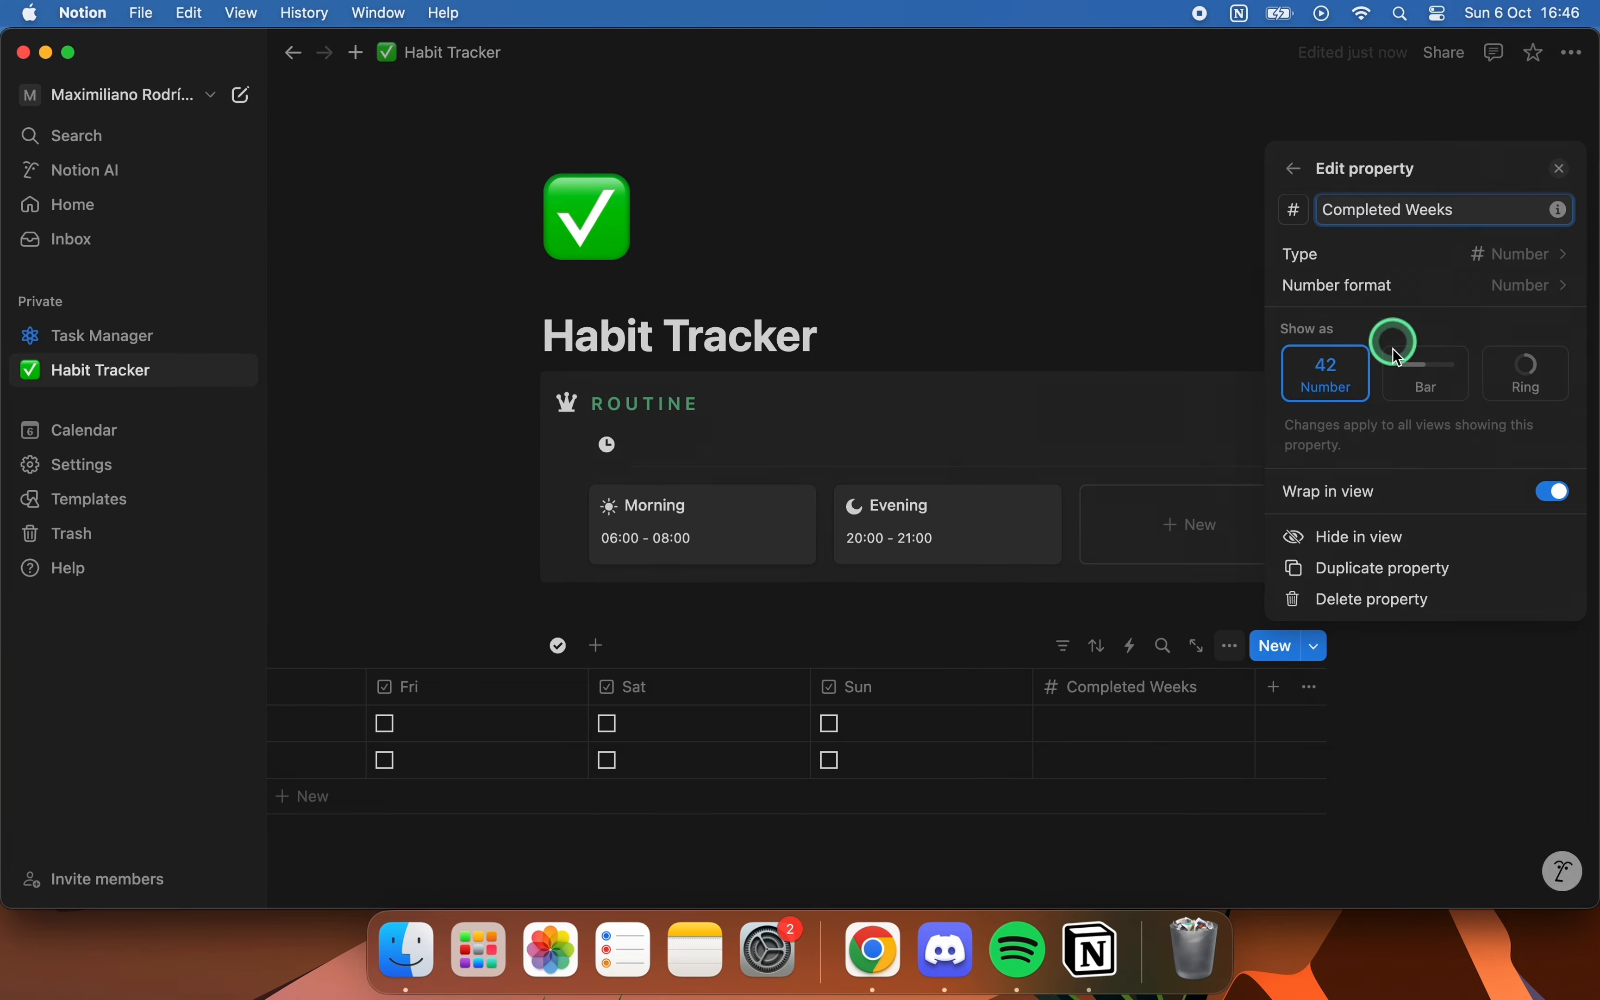
- Show Completed Weeks as a ring divided by 52 and close the property settings
click(1526, 375)
click(1521, 383)
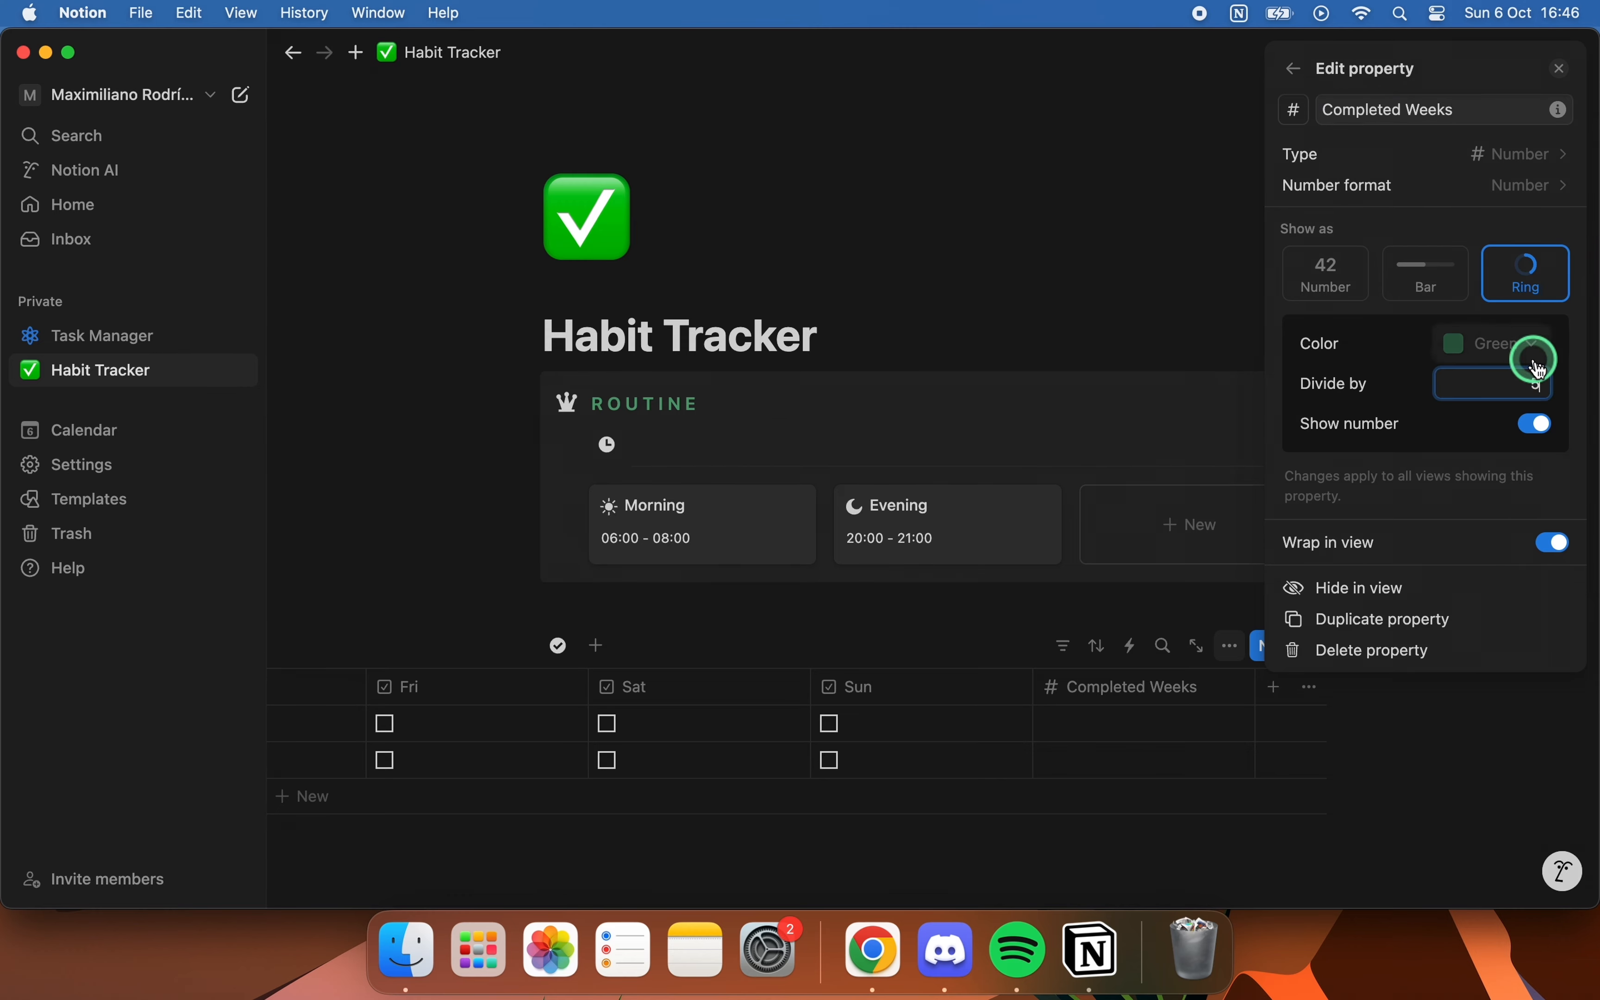
text(52)
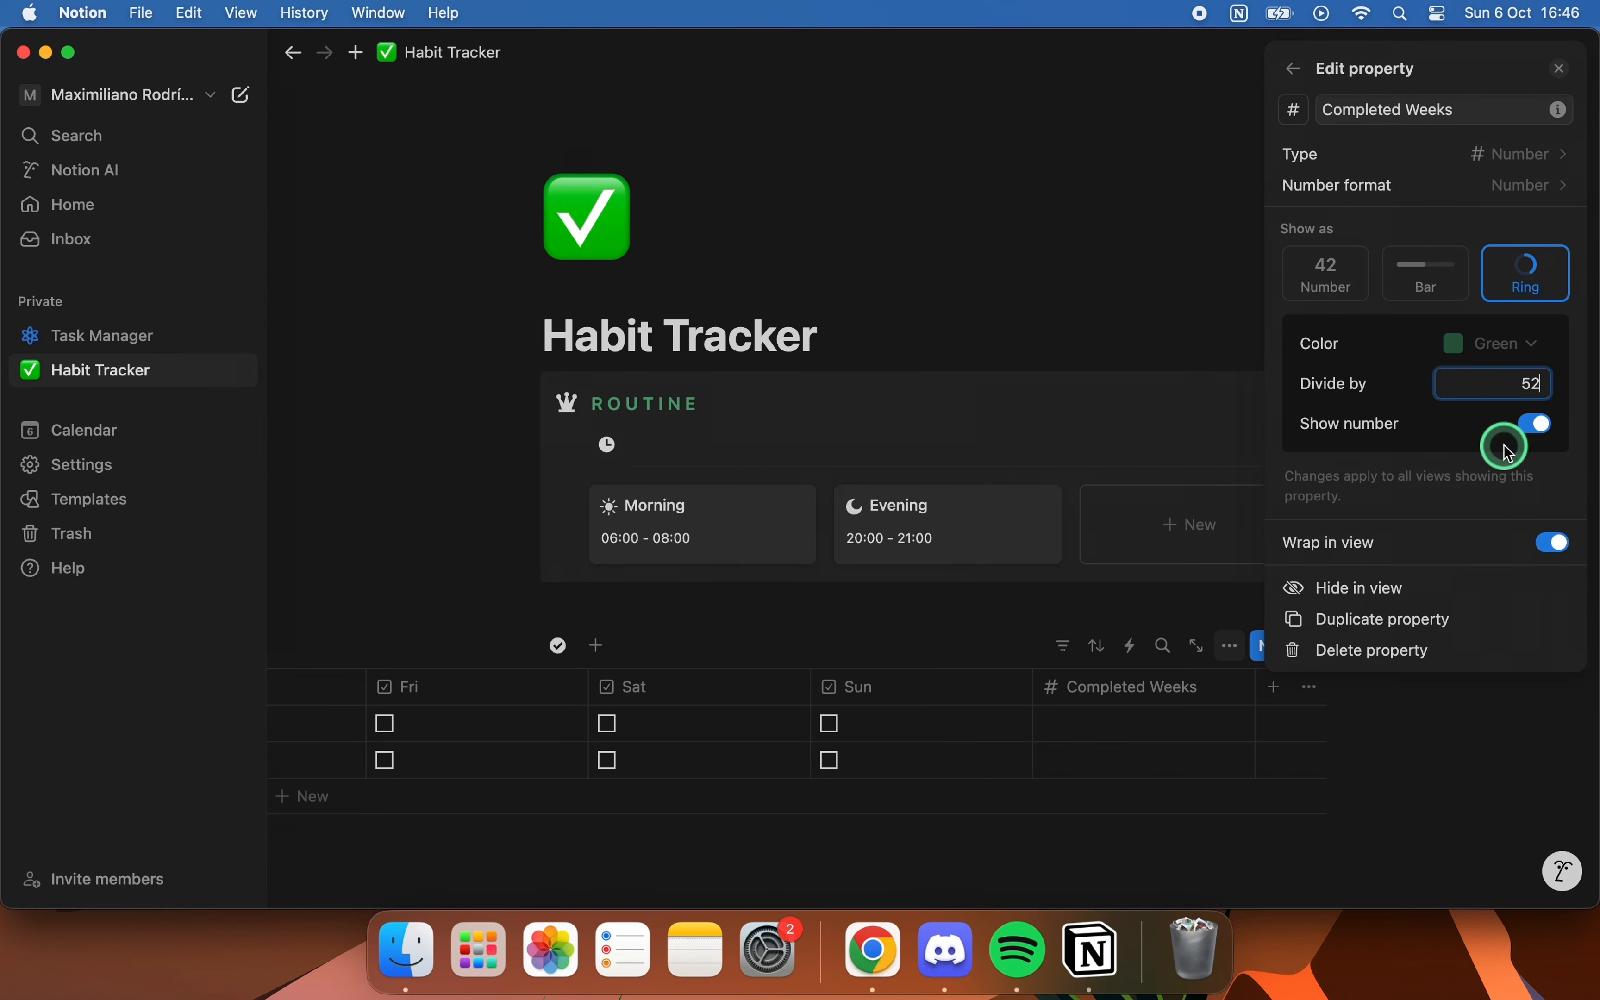
click(1563, 69)
- Add a formula property named Weekly Progress after Completed Weeks
click(1275, 688)
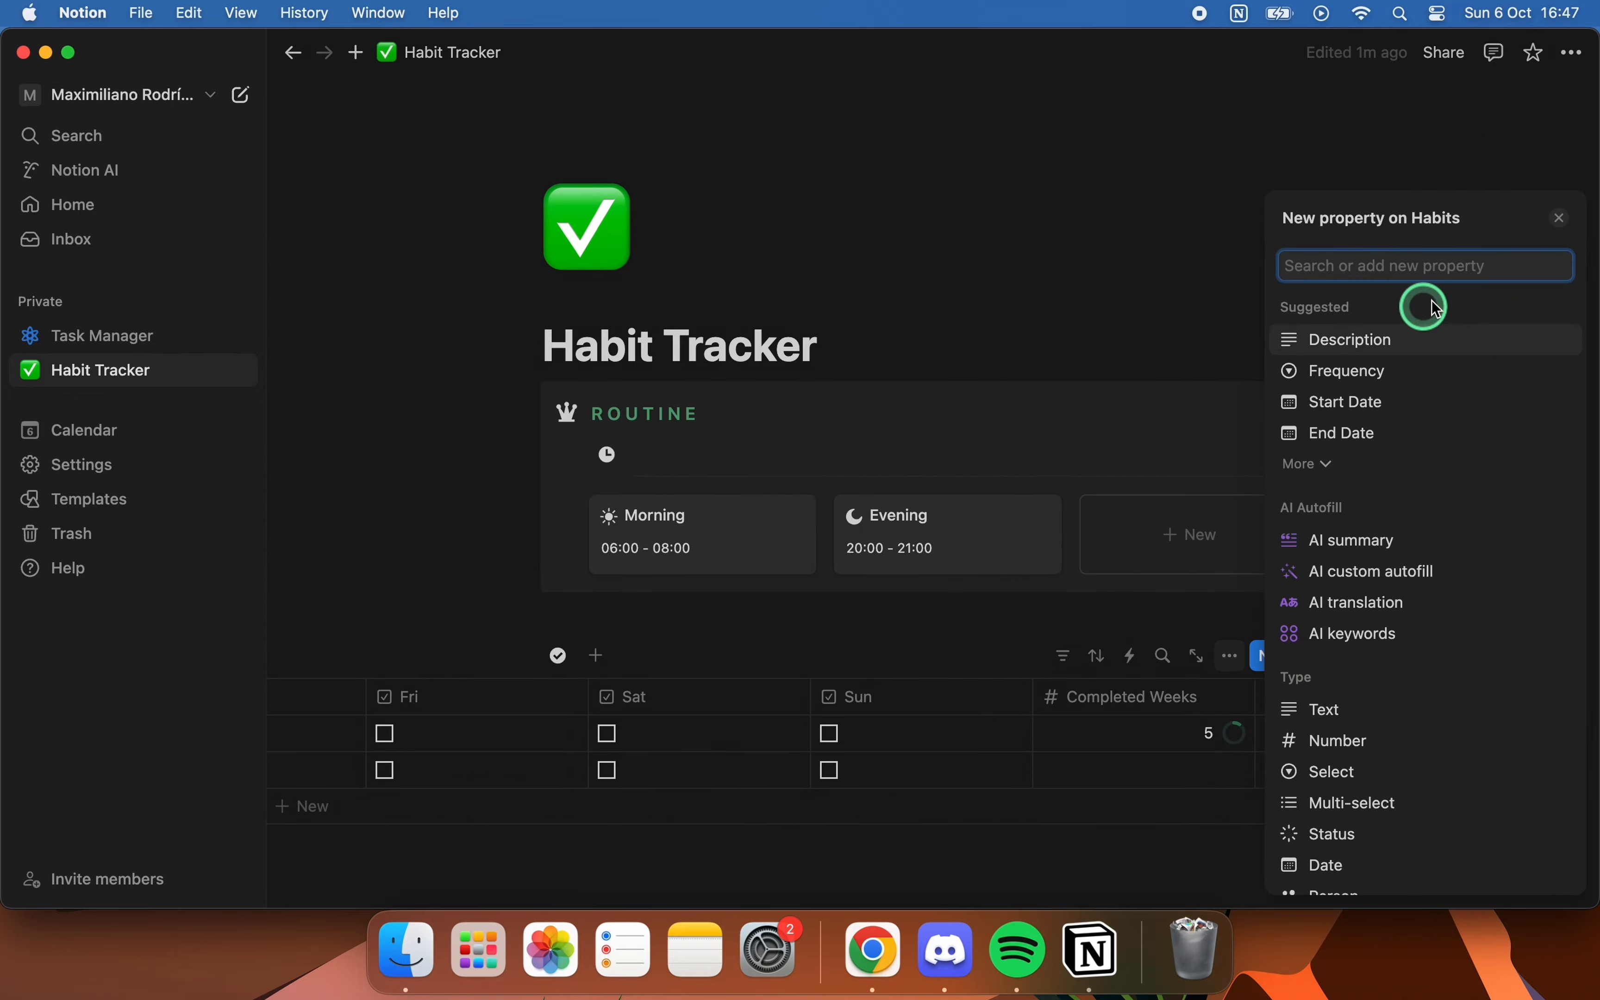
text(Form)
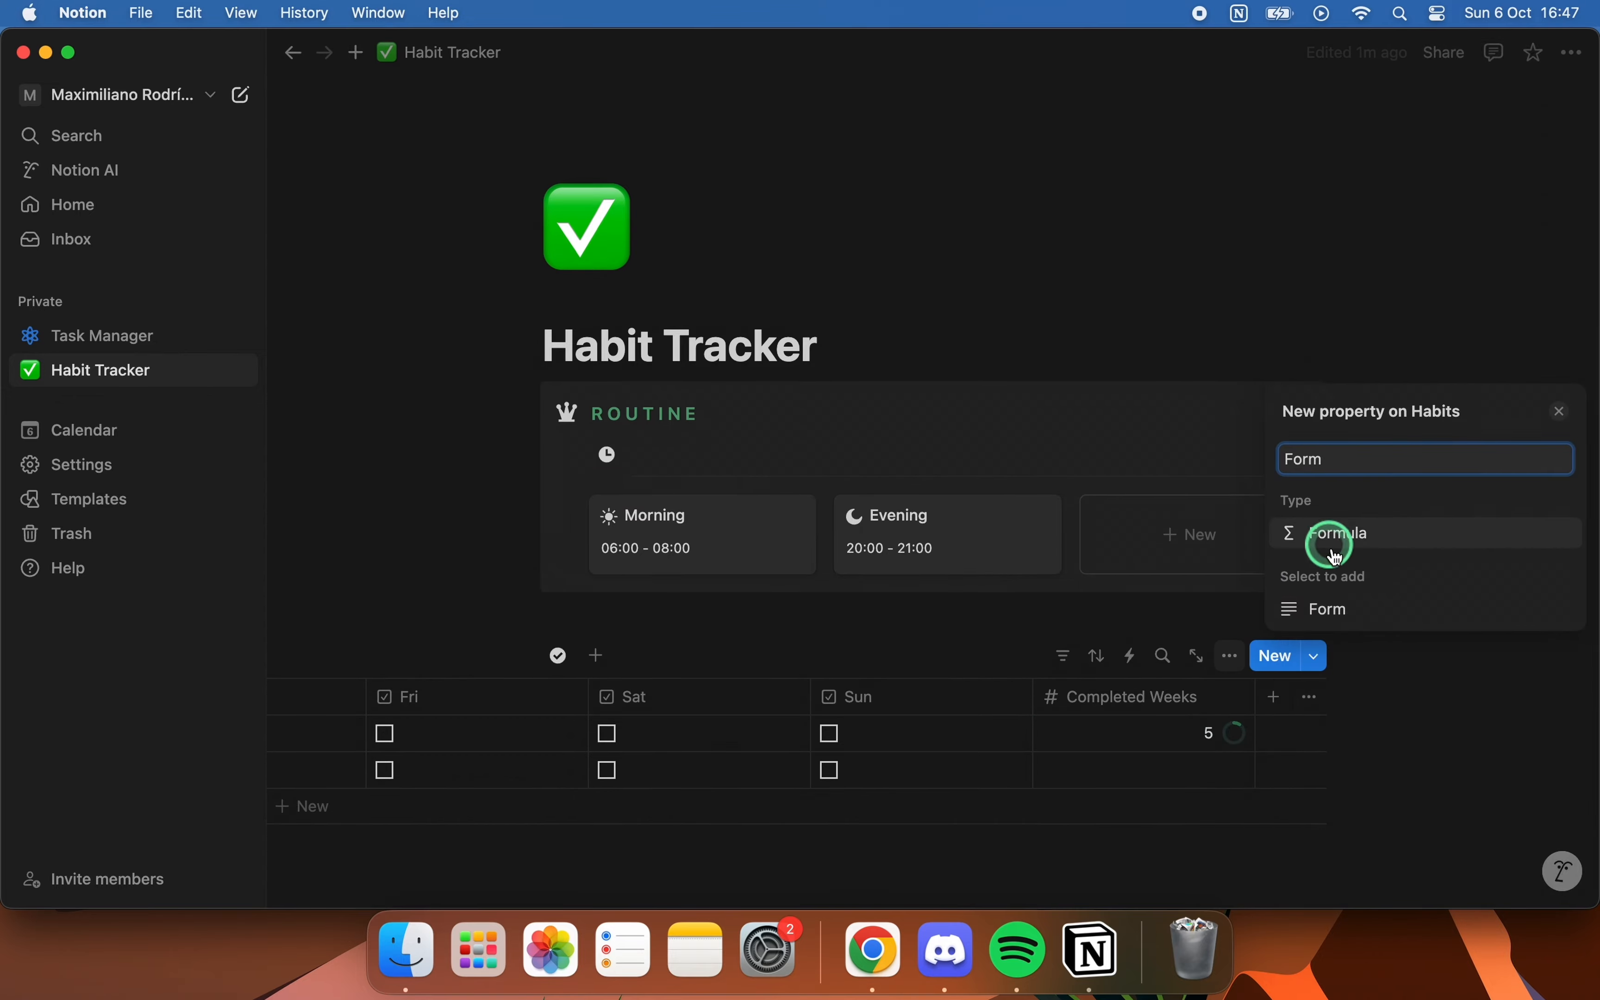
click(1328, 533)
text(Weekly Progress)
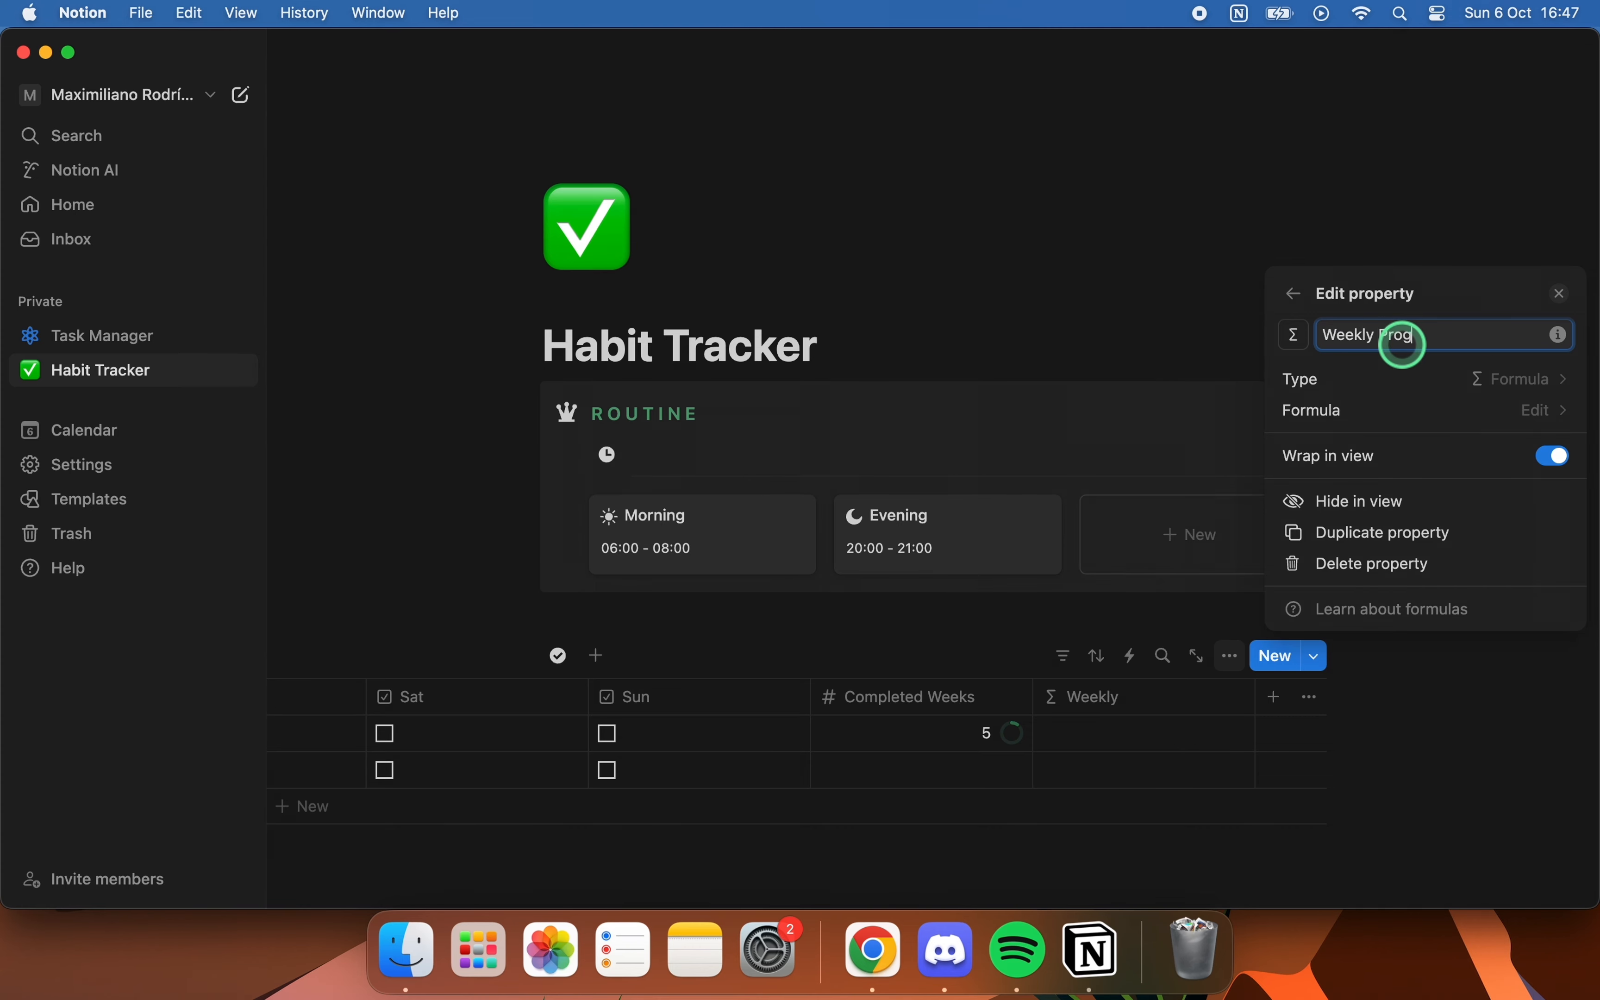
- Begin the Weekly Progress formula with the Mo checkbox converted by toNumber() and a plus sign
click(1366, 417)
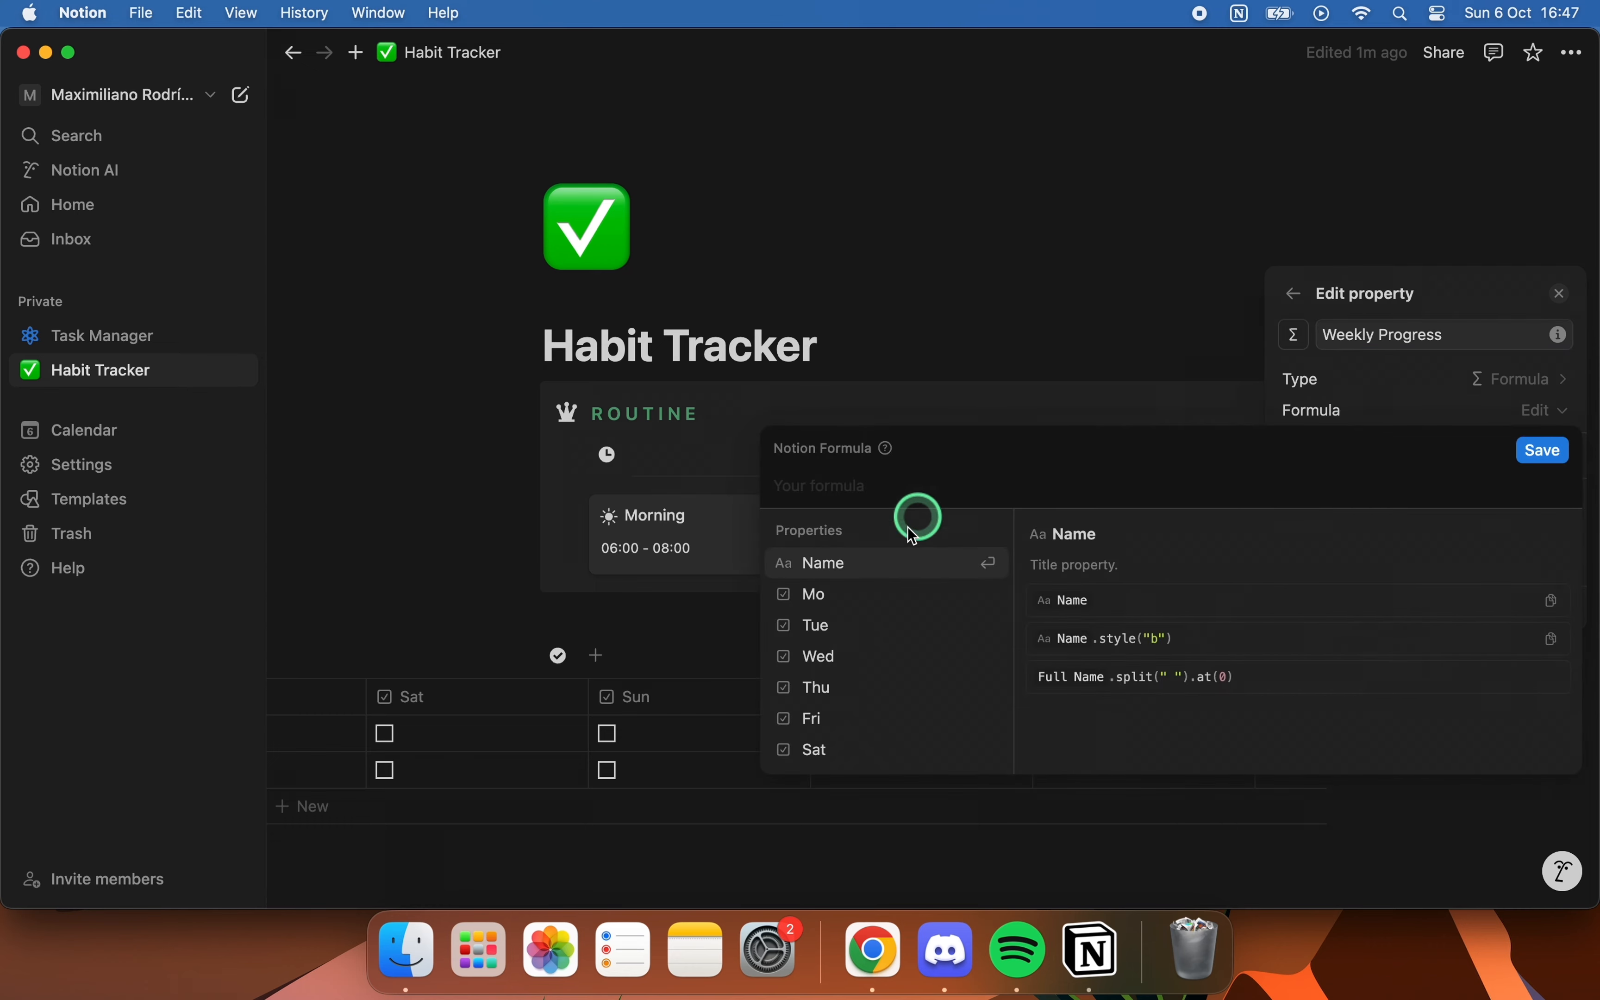
click(836, 595)
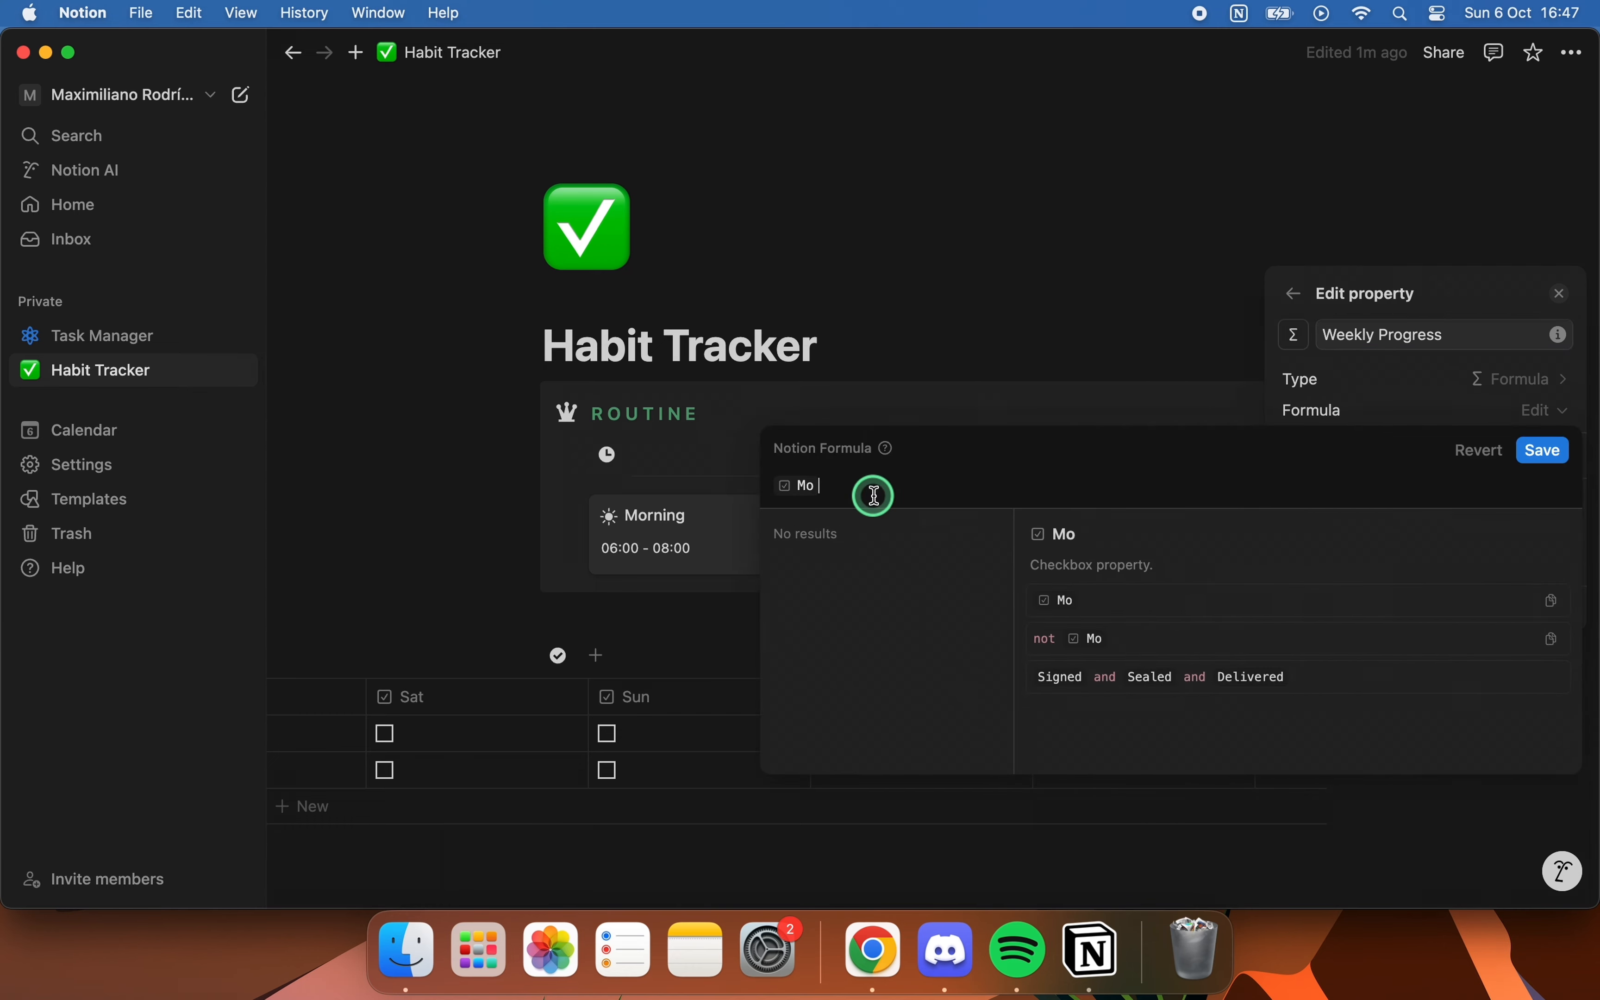
text(.to)
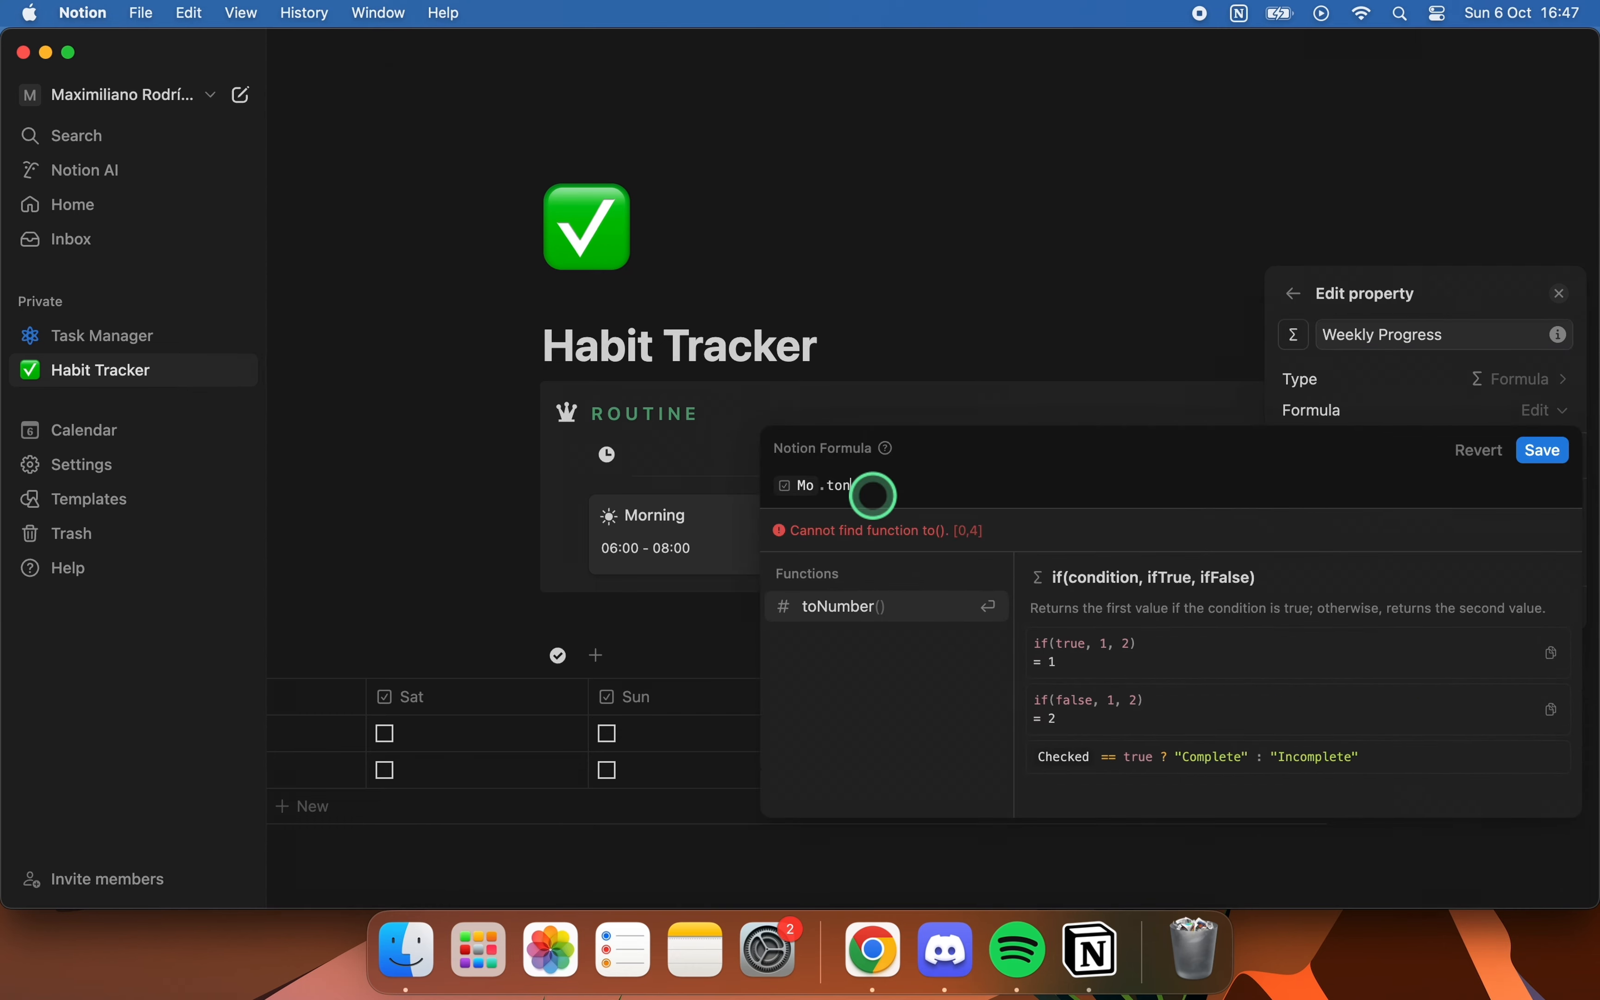
text(n)
click(879, 606)
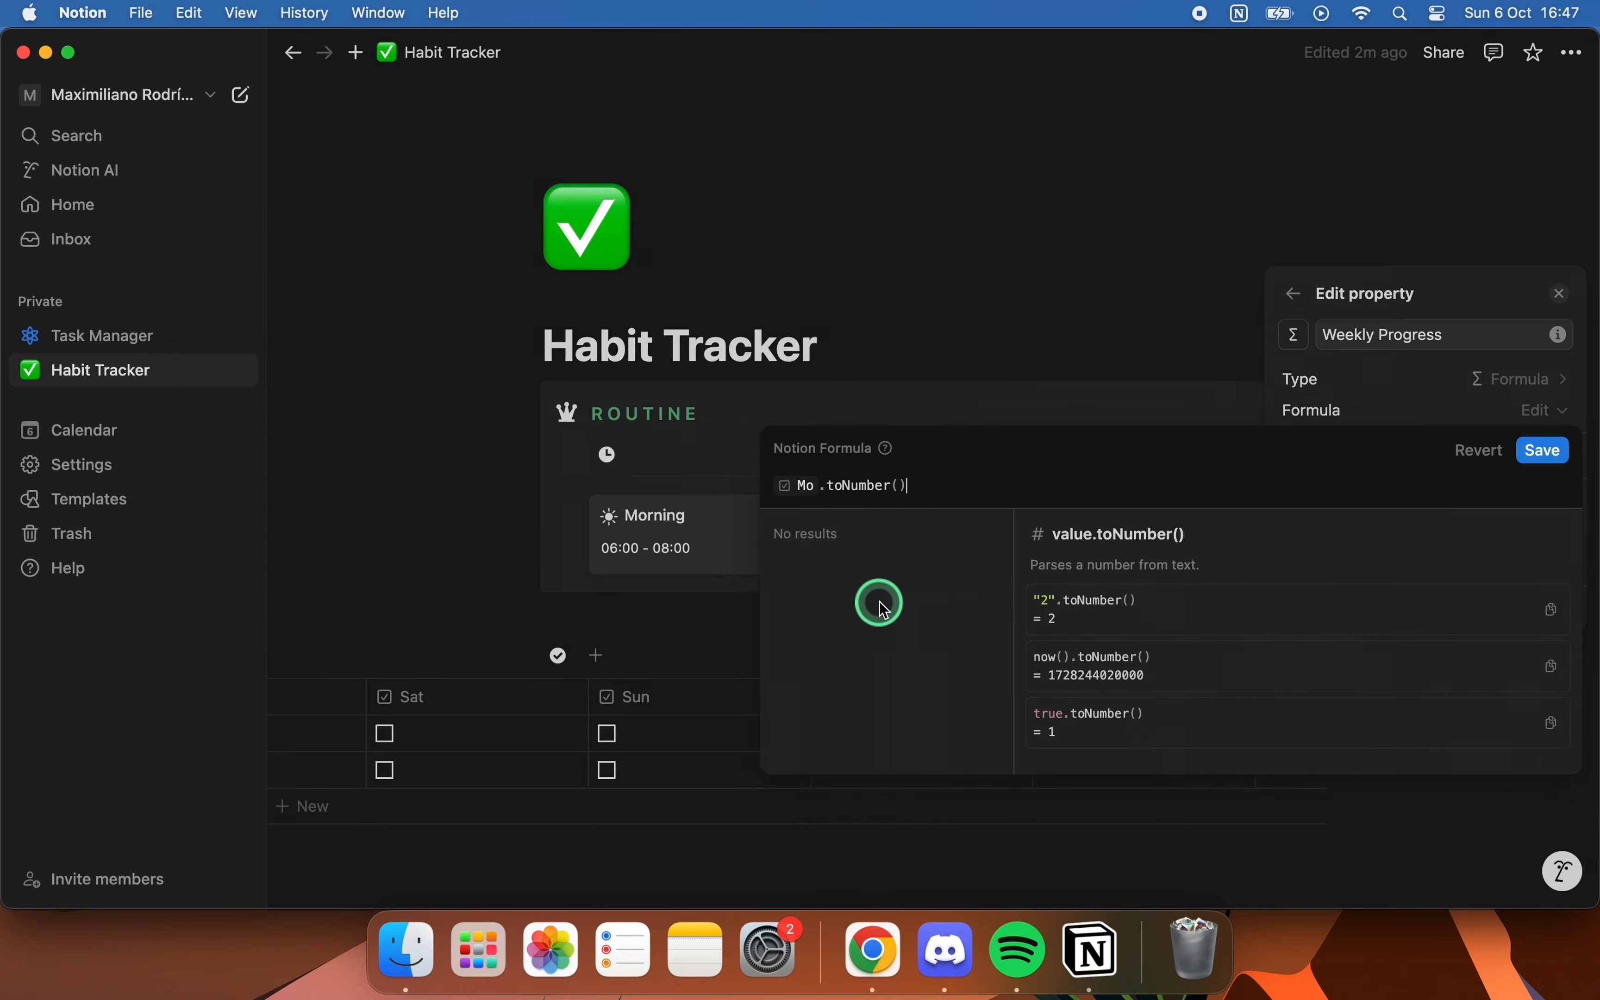
text(+)
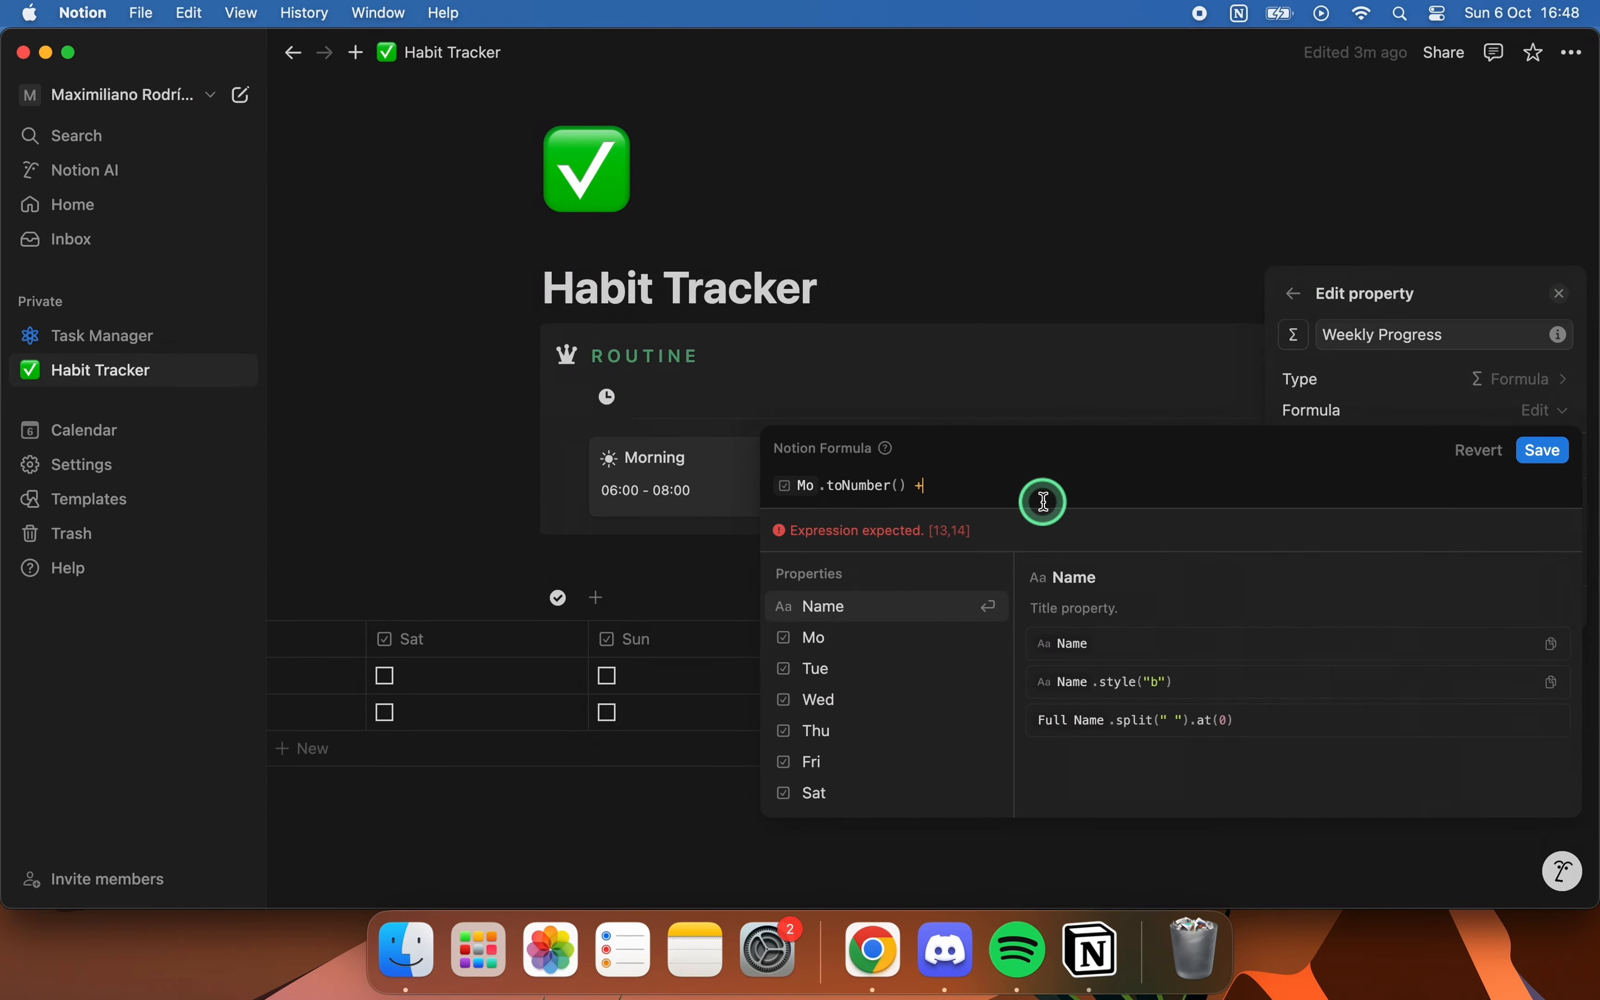
- Add Tue.toNumber() on a new line of the formula and continue the sum the same way for Wed, Thu, Fri, Sat and Sun
key(shift+Return)
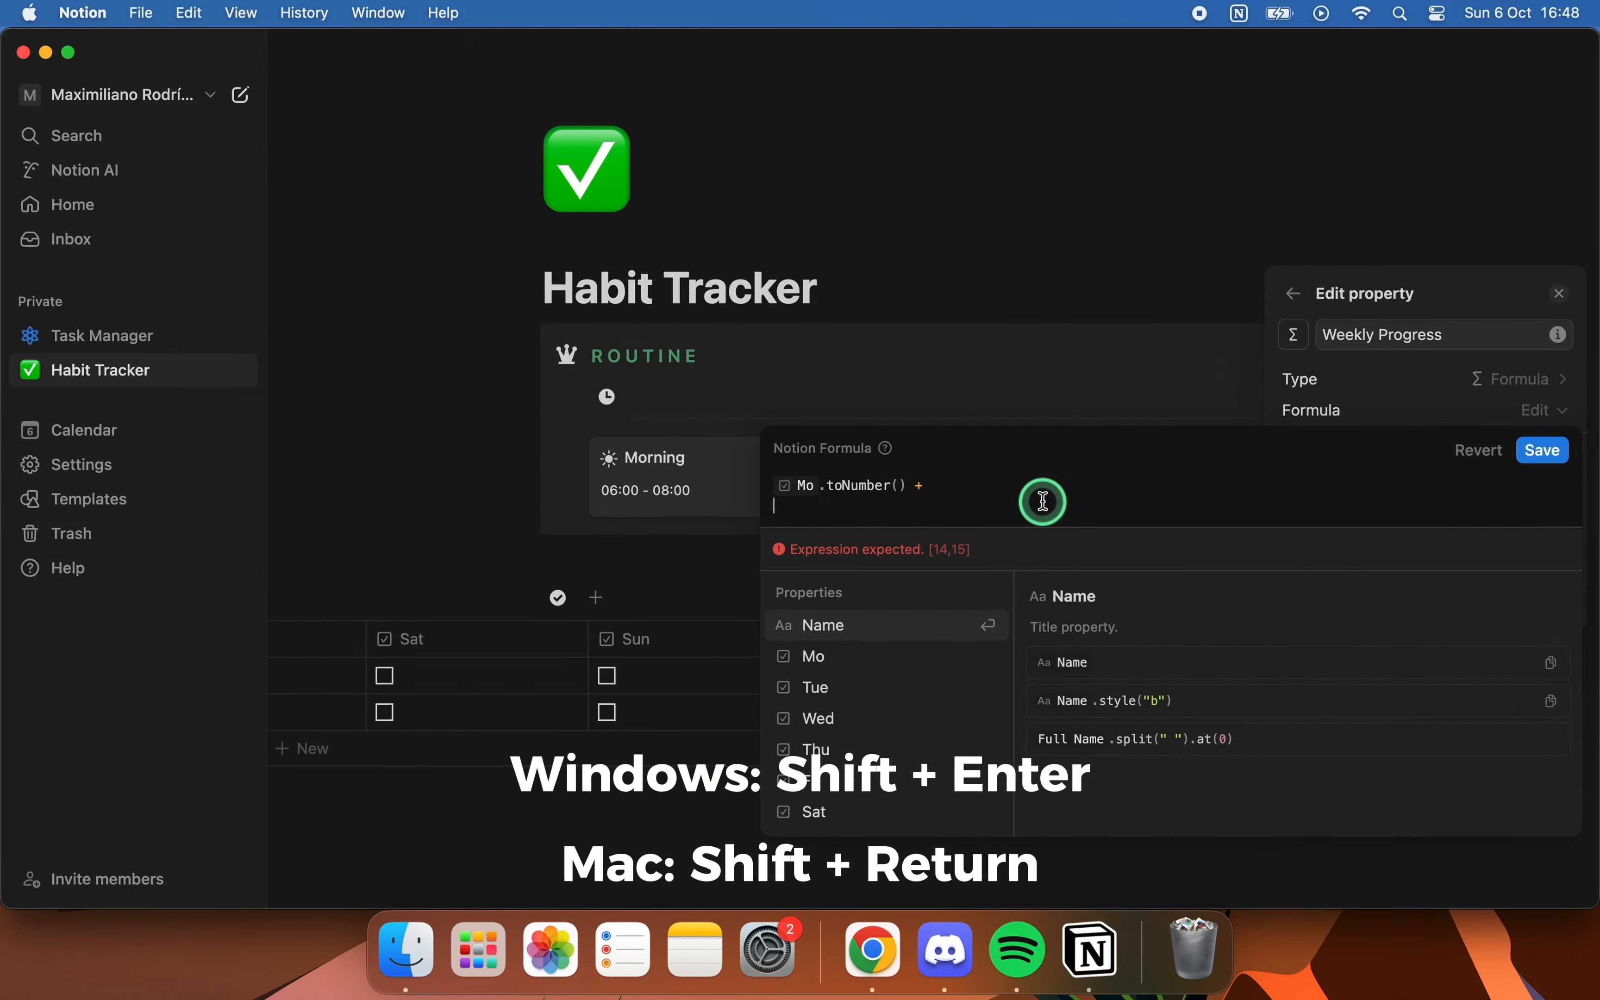
click(819, 687)
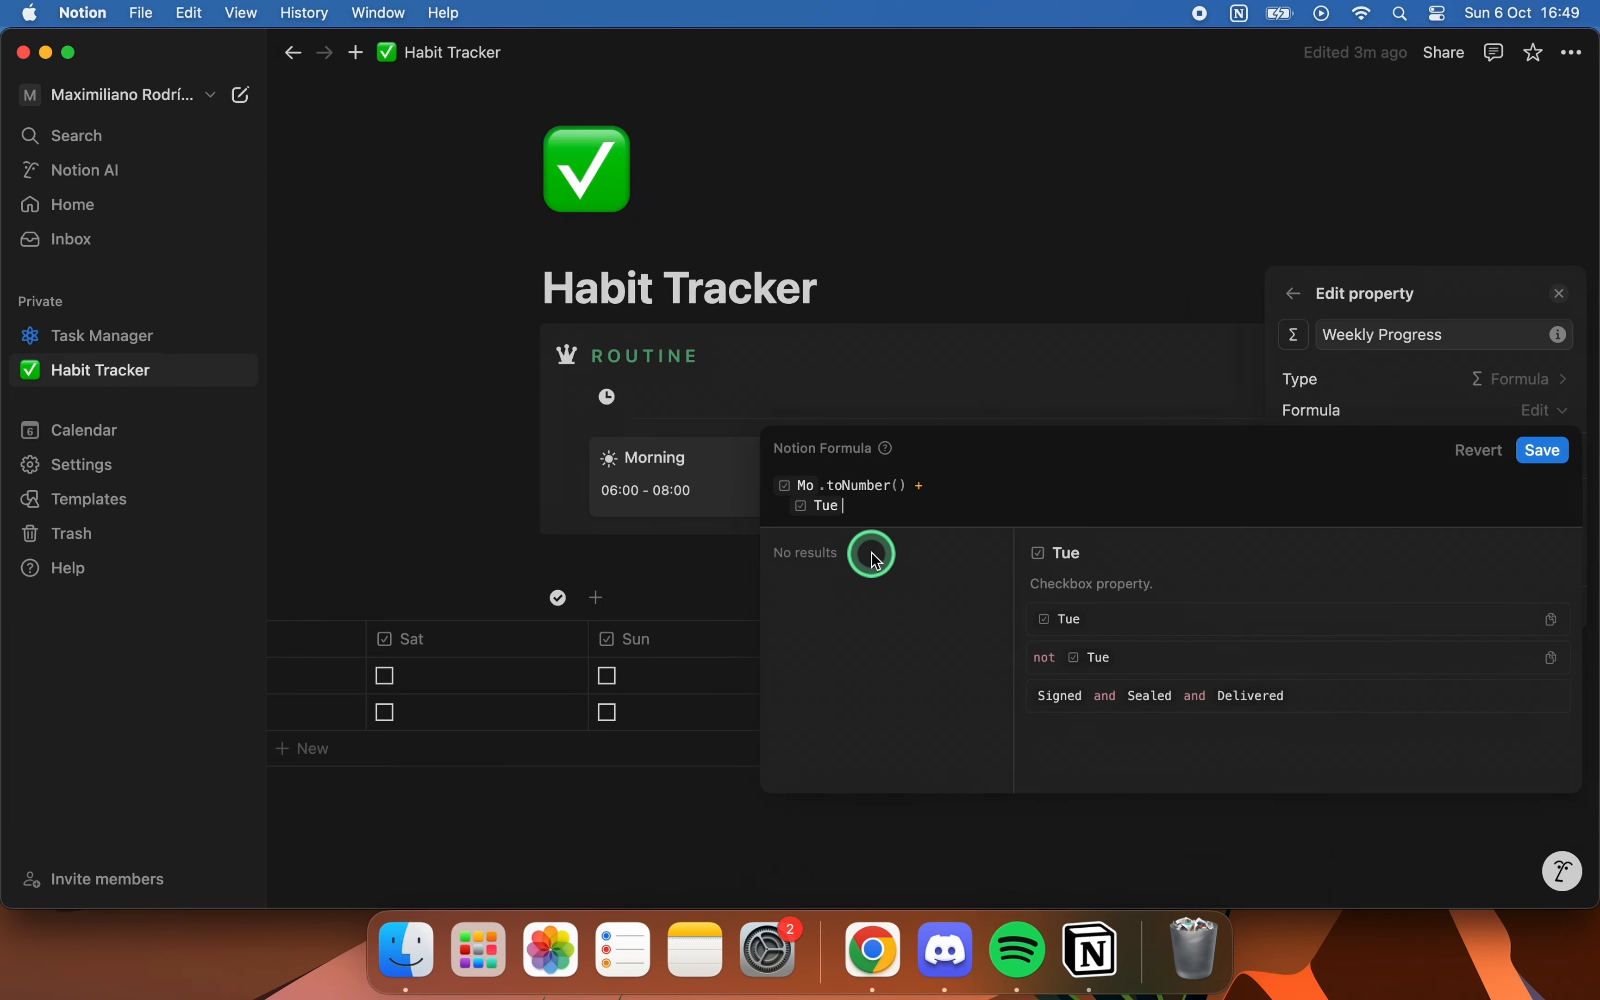
text(/TO)
key(BackSpace)
key(BackSpace)
key(BackSpace)
text(.)
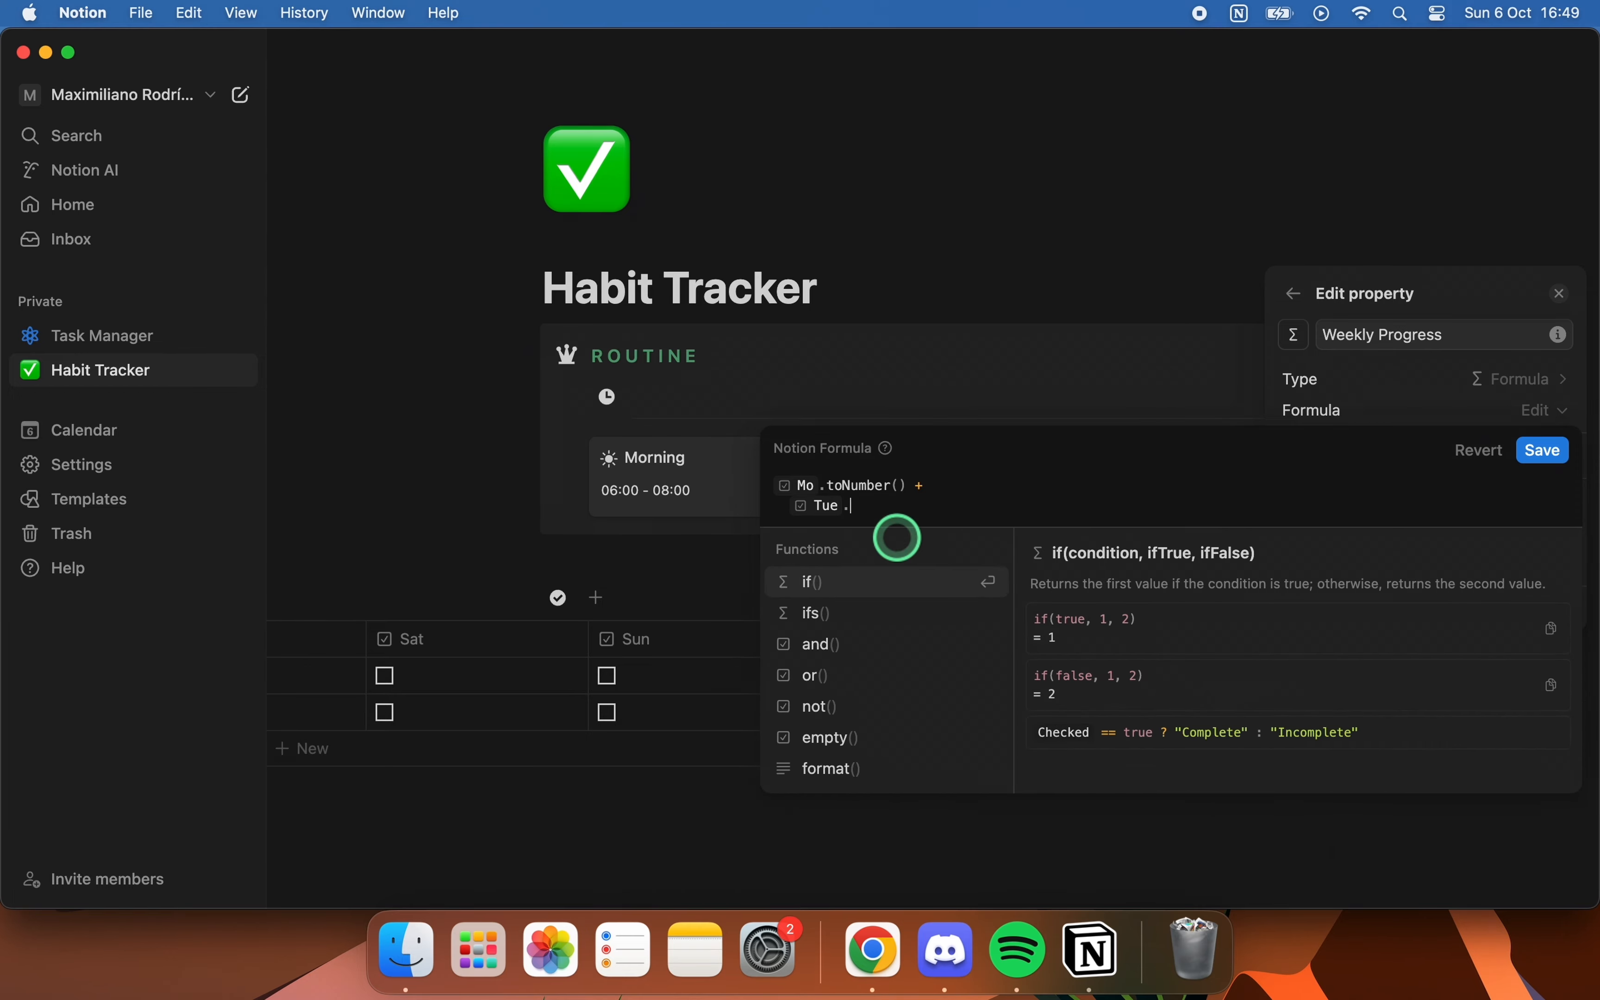
text(toN)
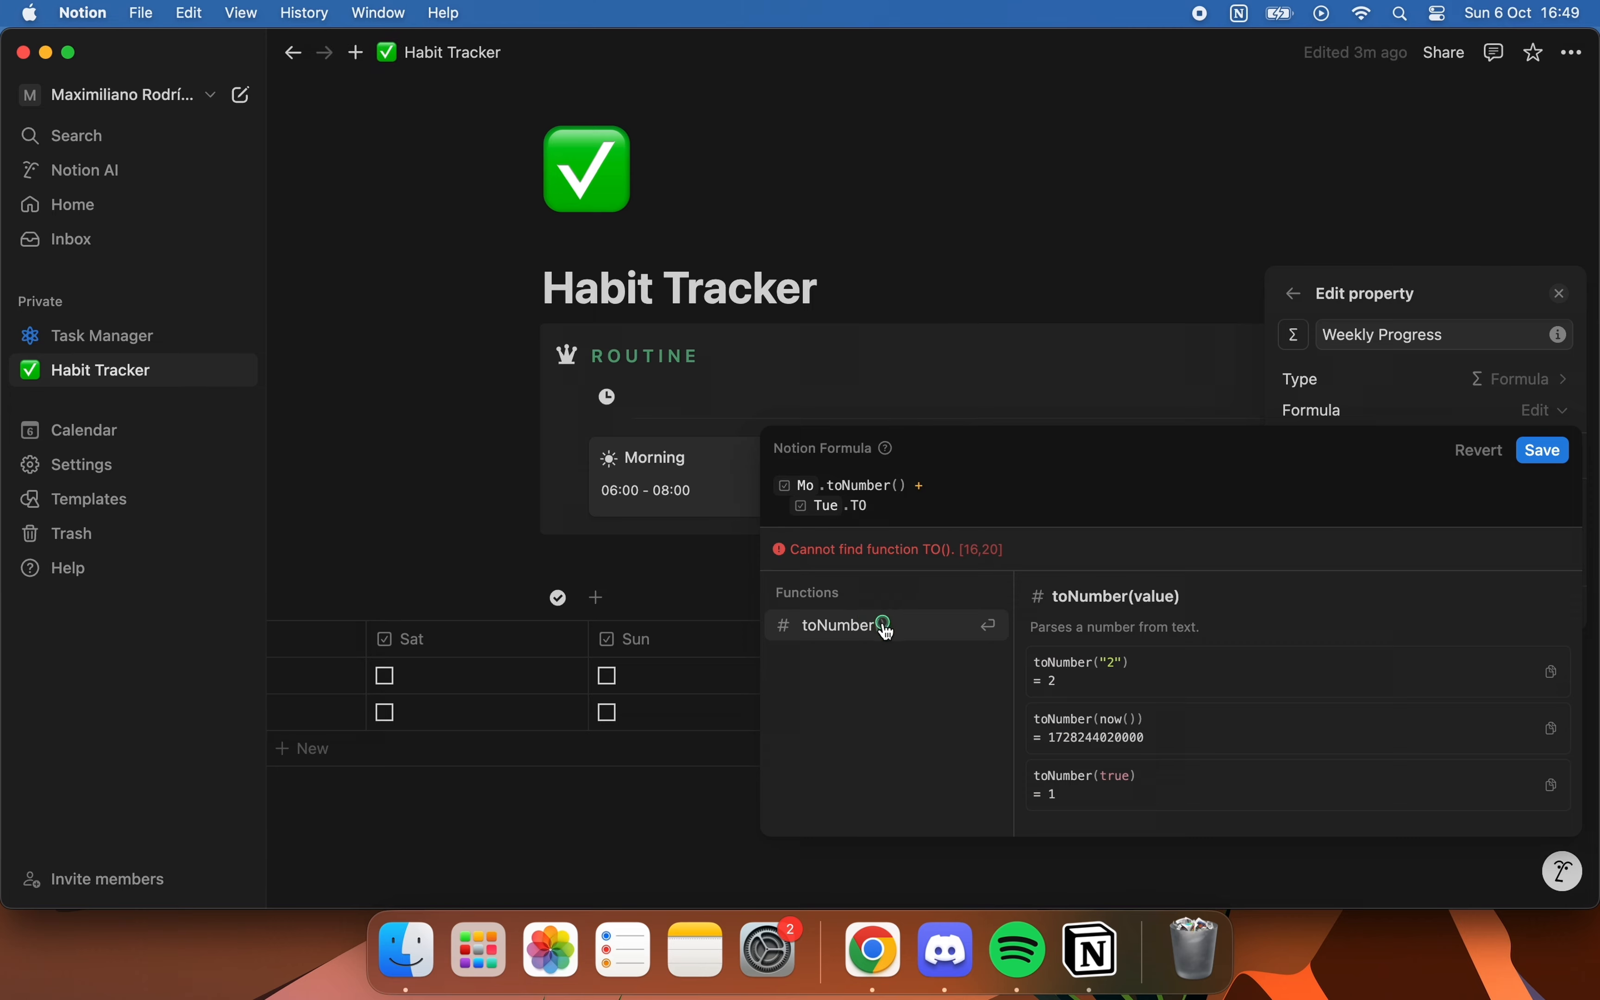
key(Return)
text(+)
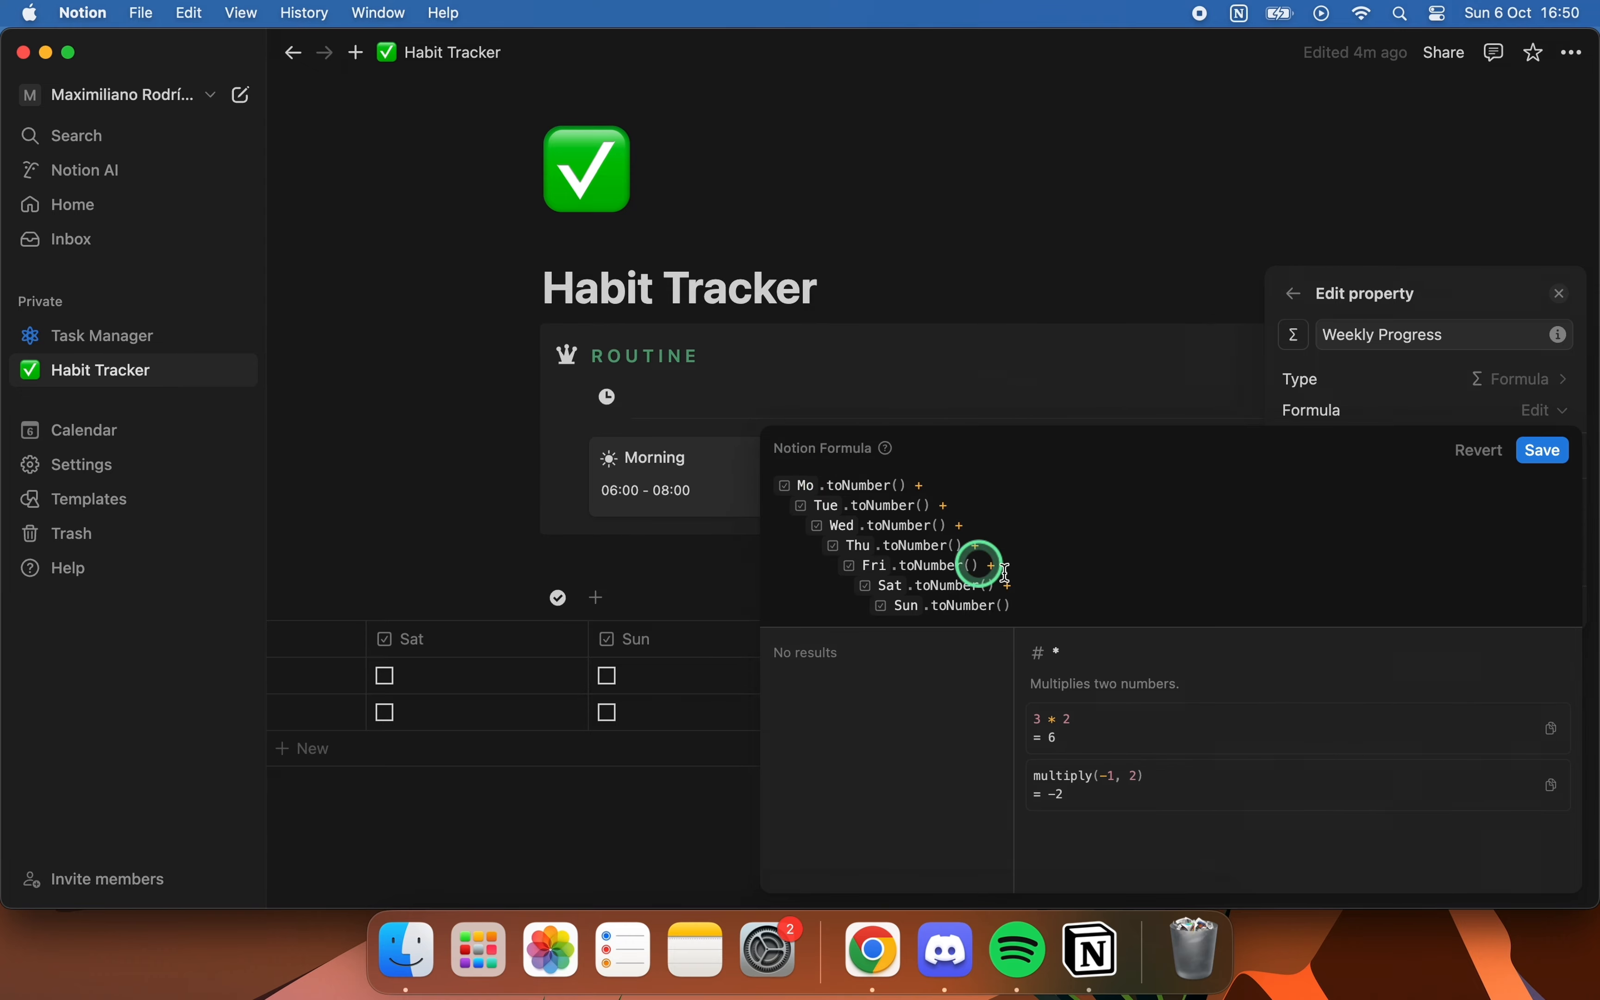
- Enclose the whole Mo-to-Sun sum in parentheses and divide it by 7
text())
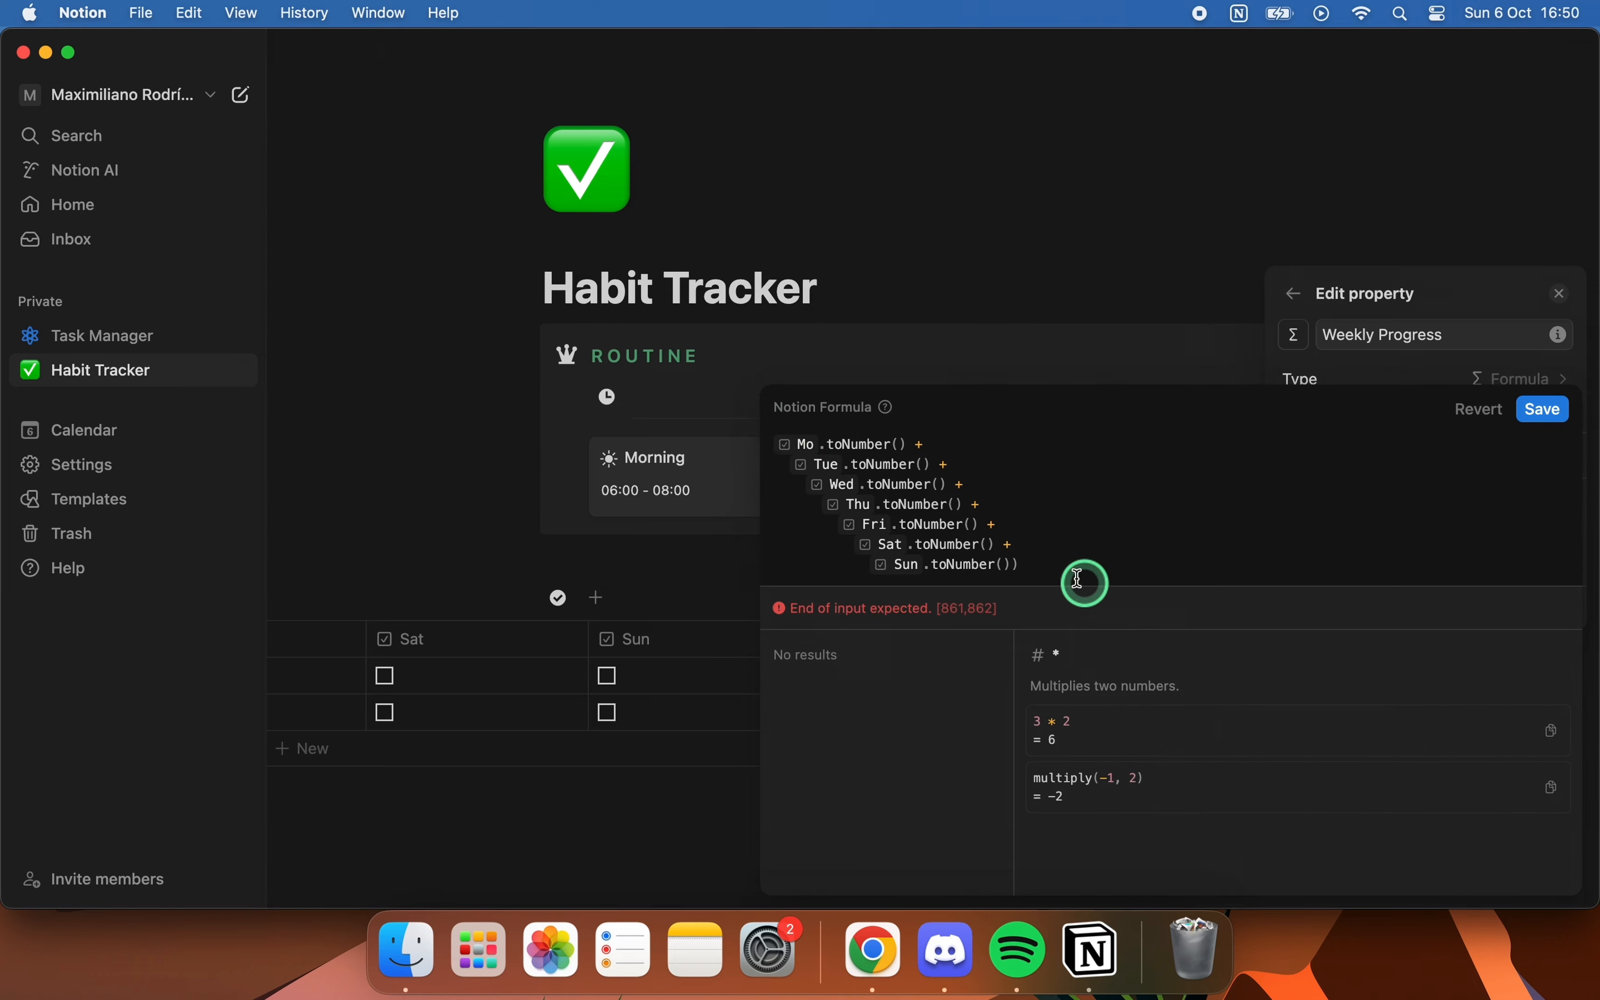
click(805, 448)
click(965, 417)
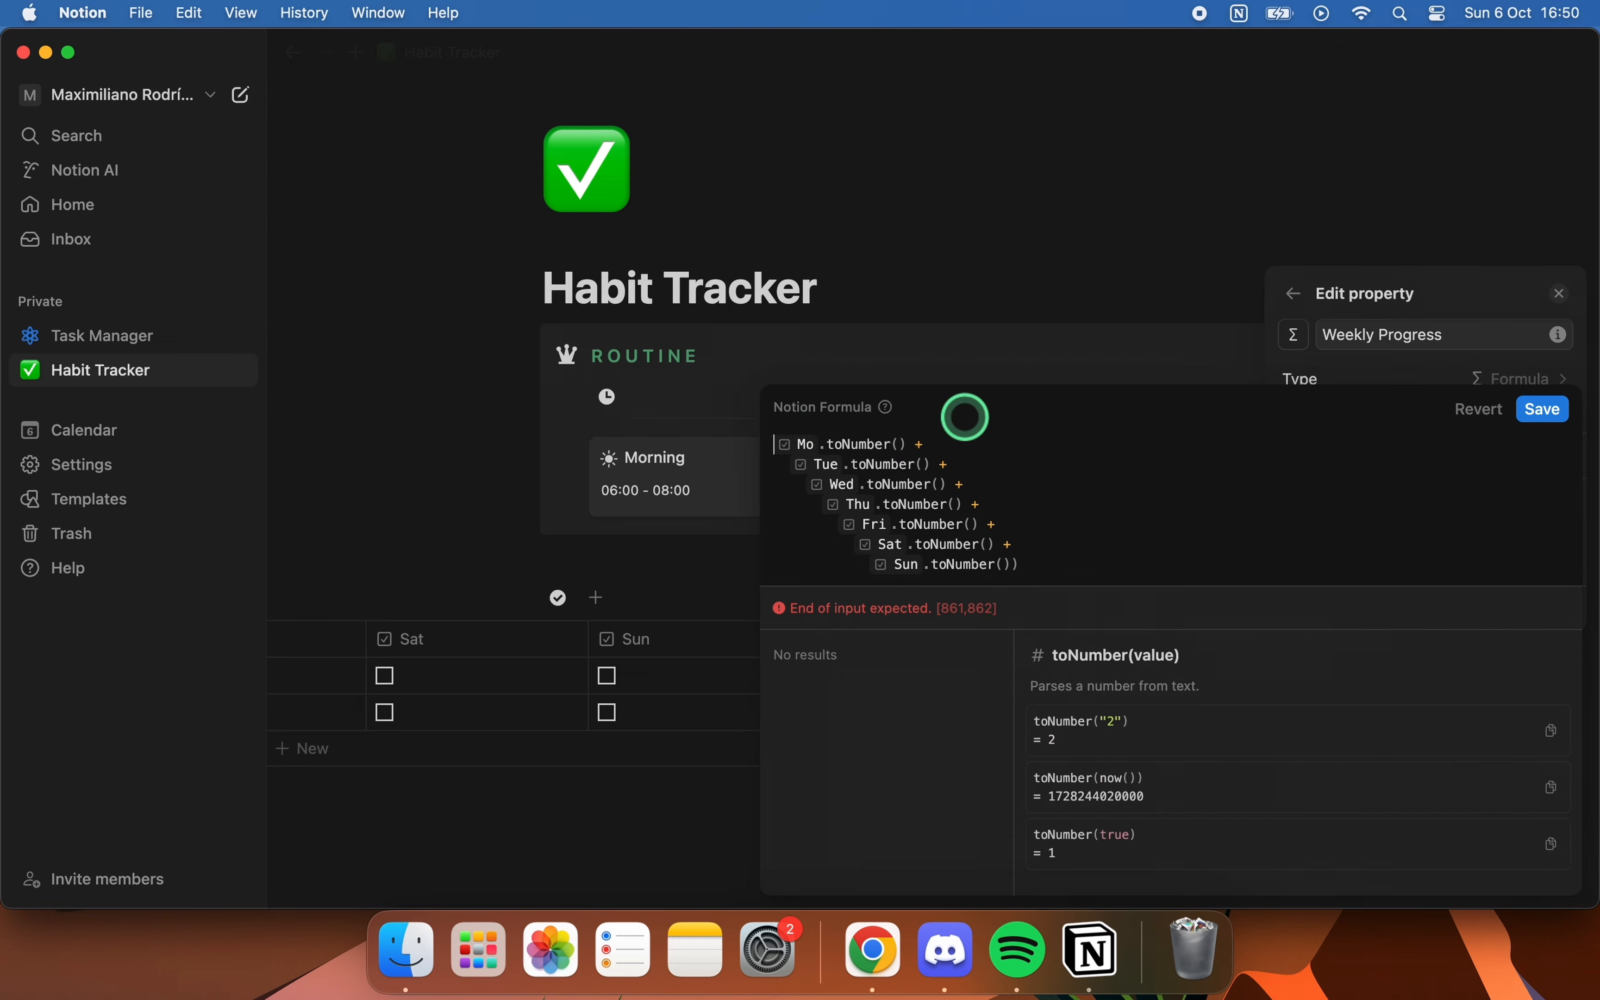
click(792, 494)
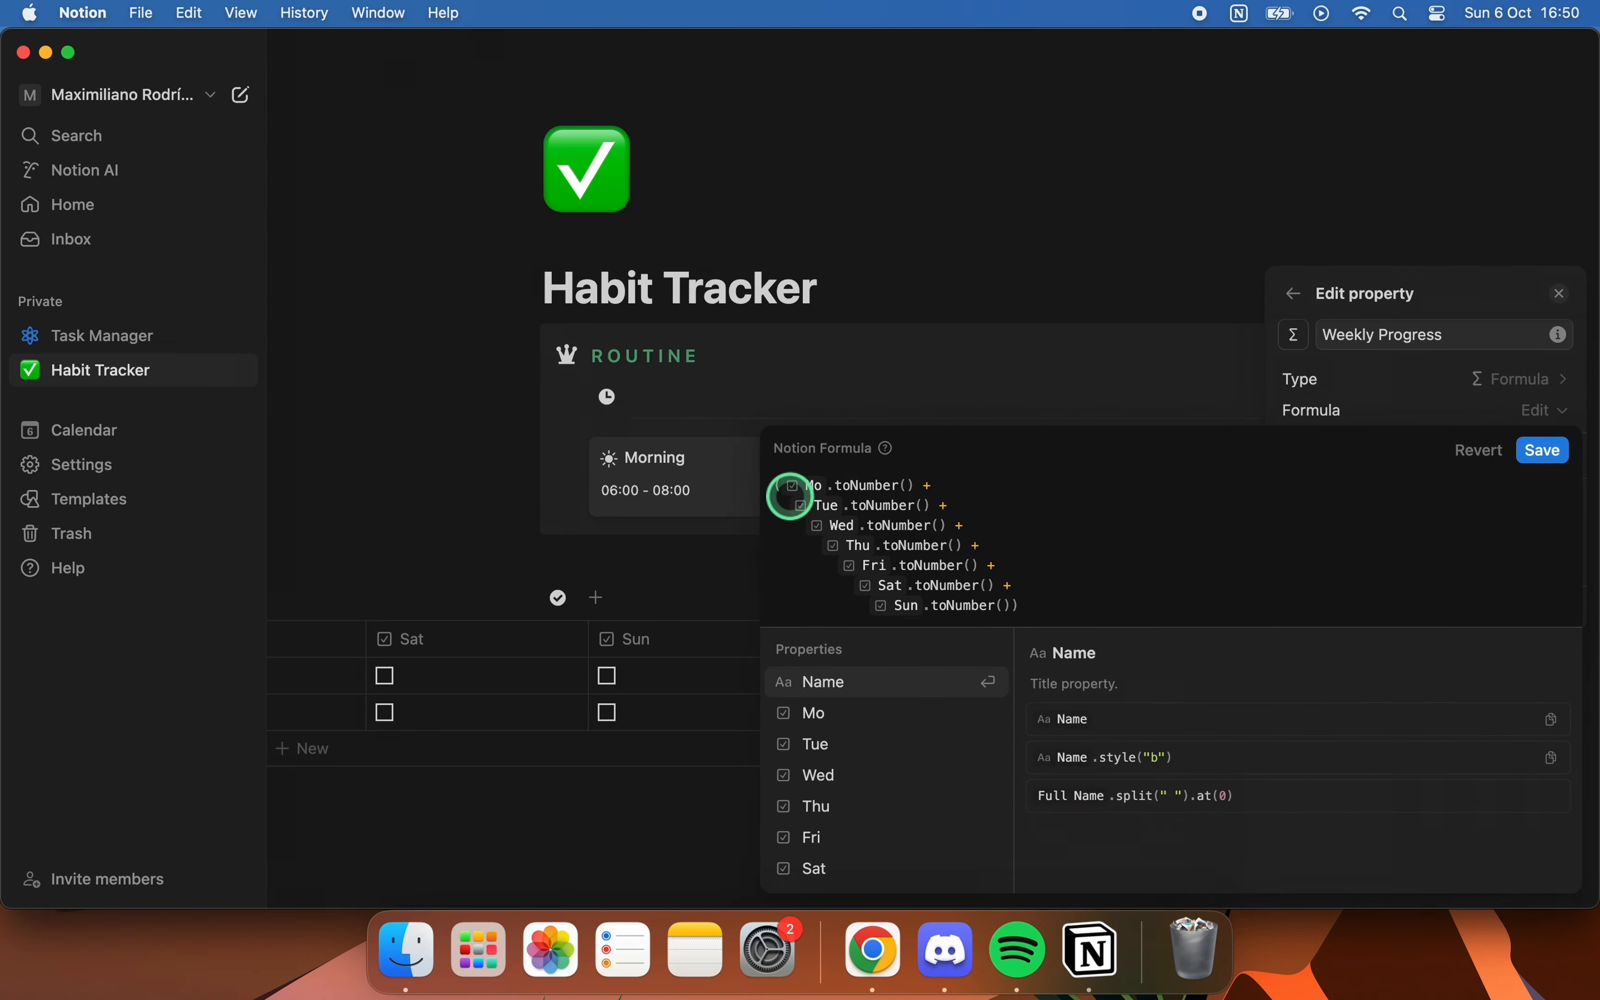
click(1044, 603)
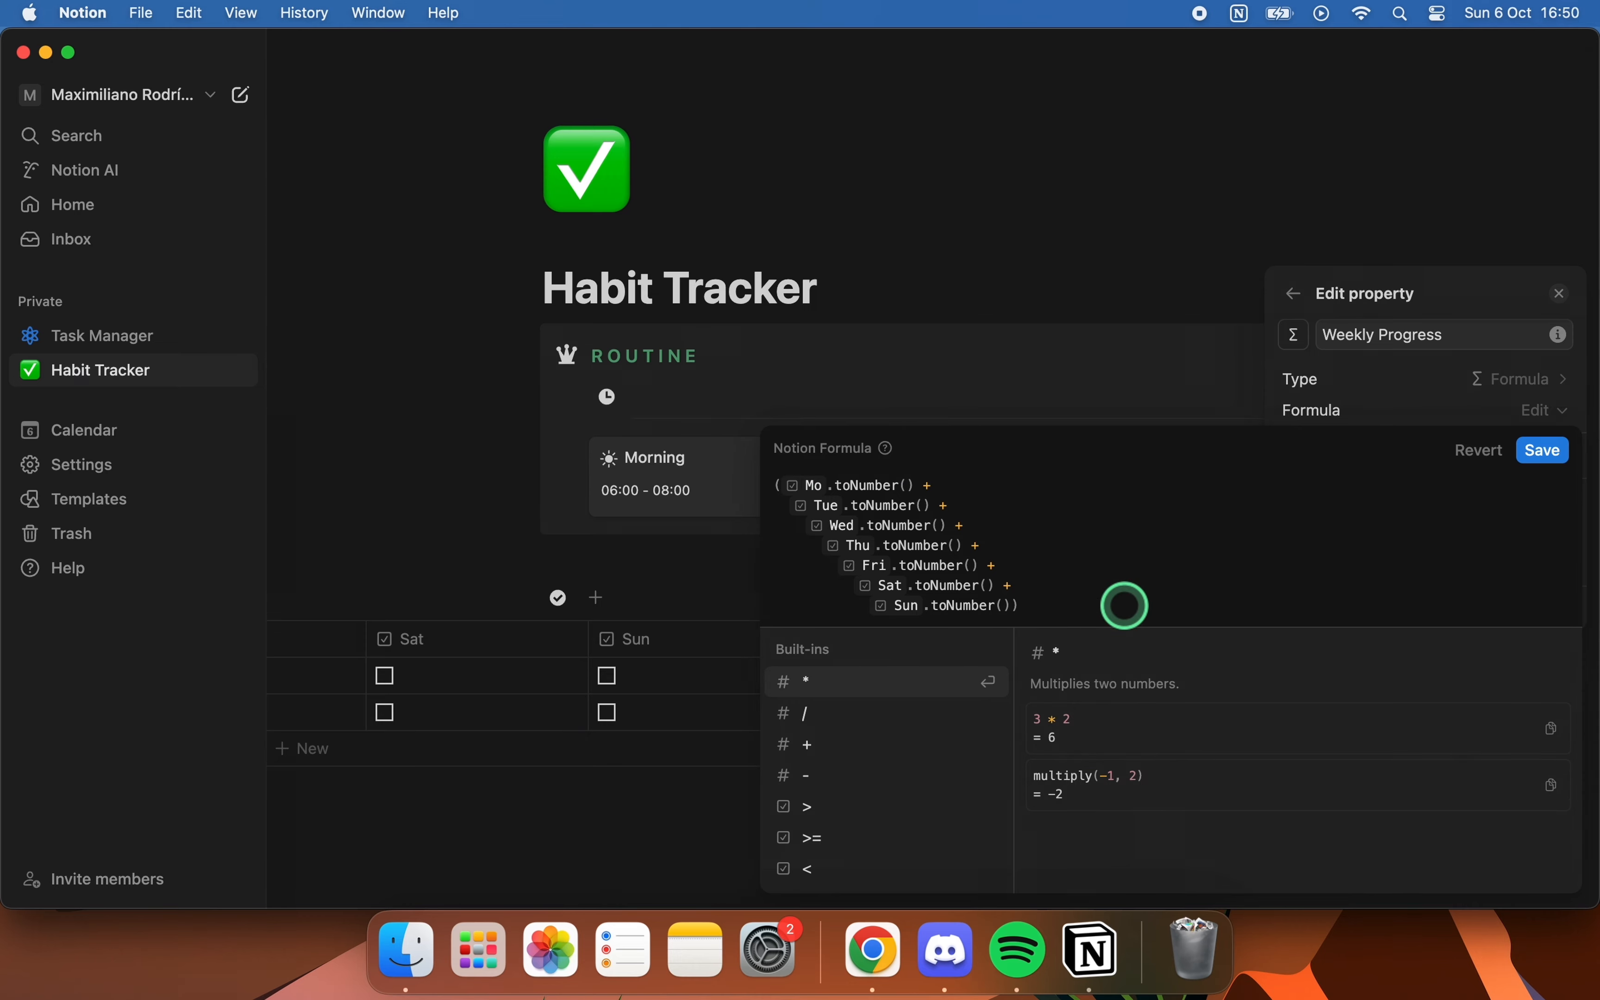
text(/)
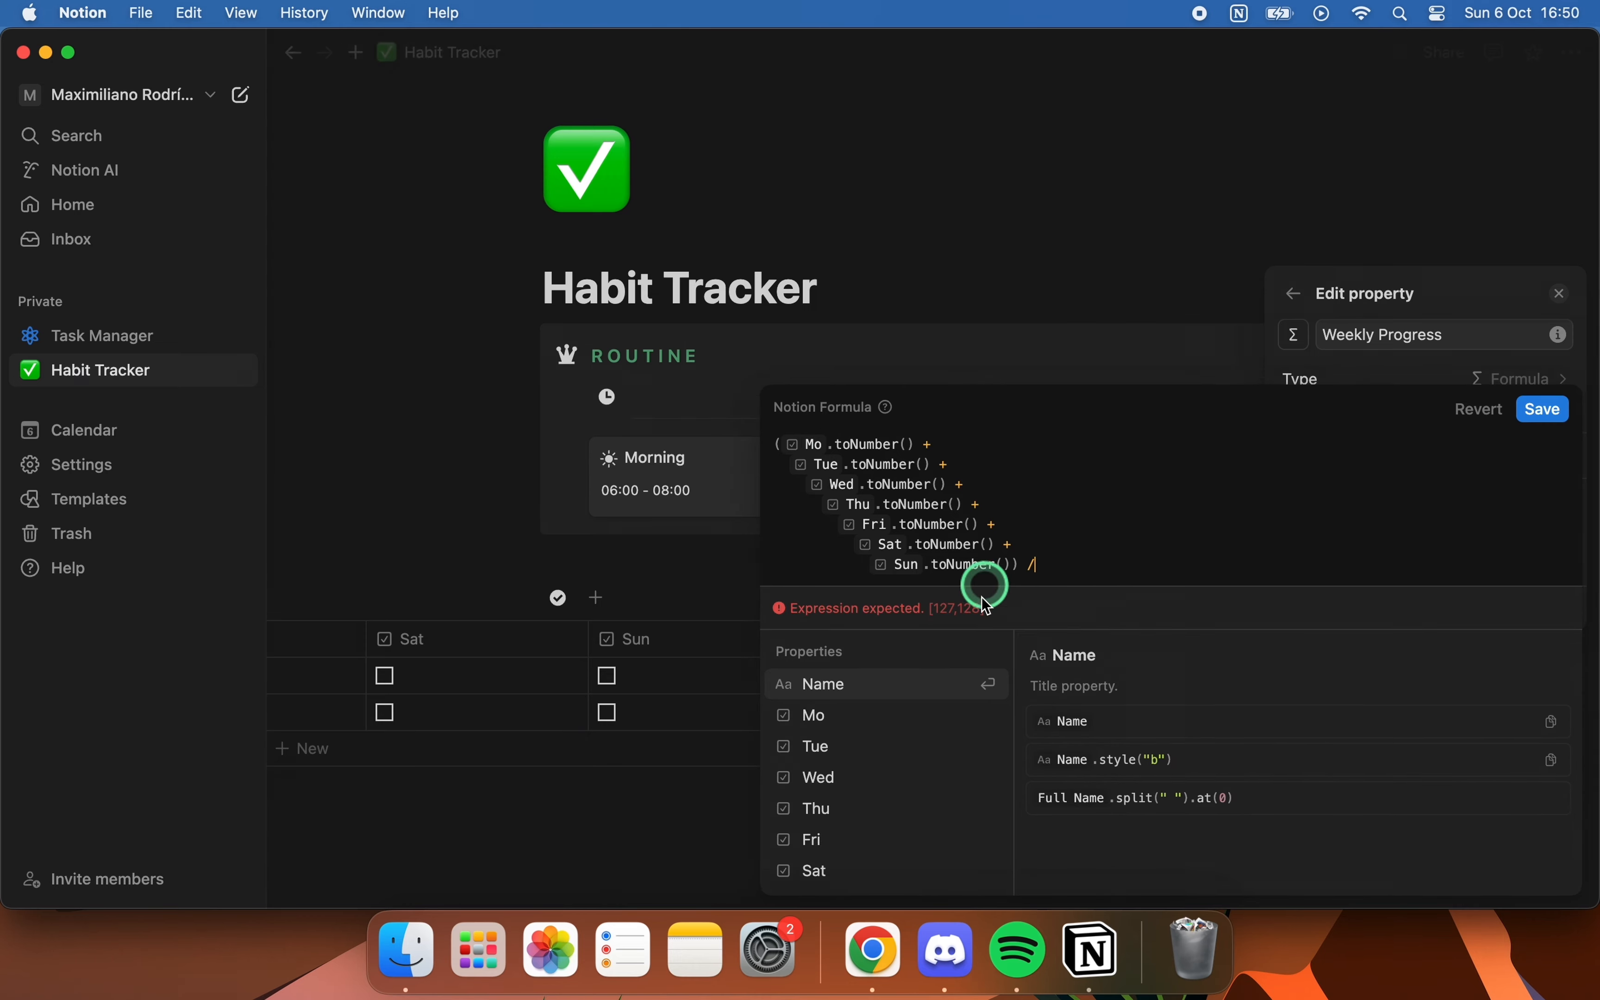
text(7)
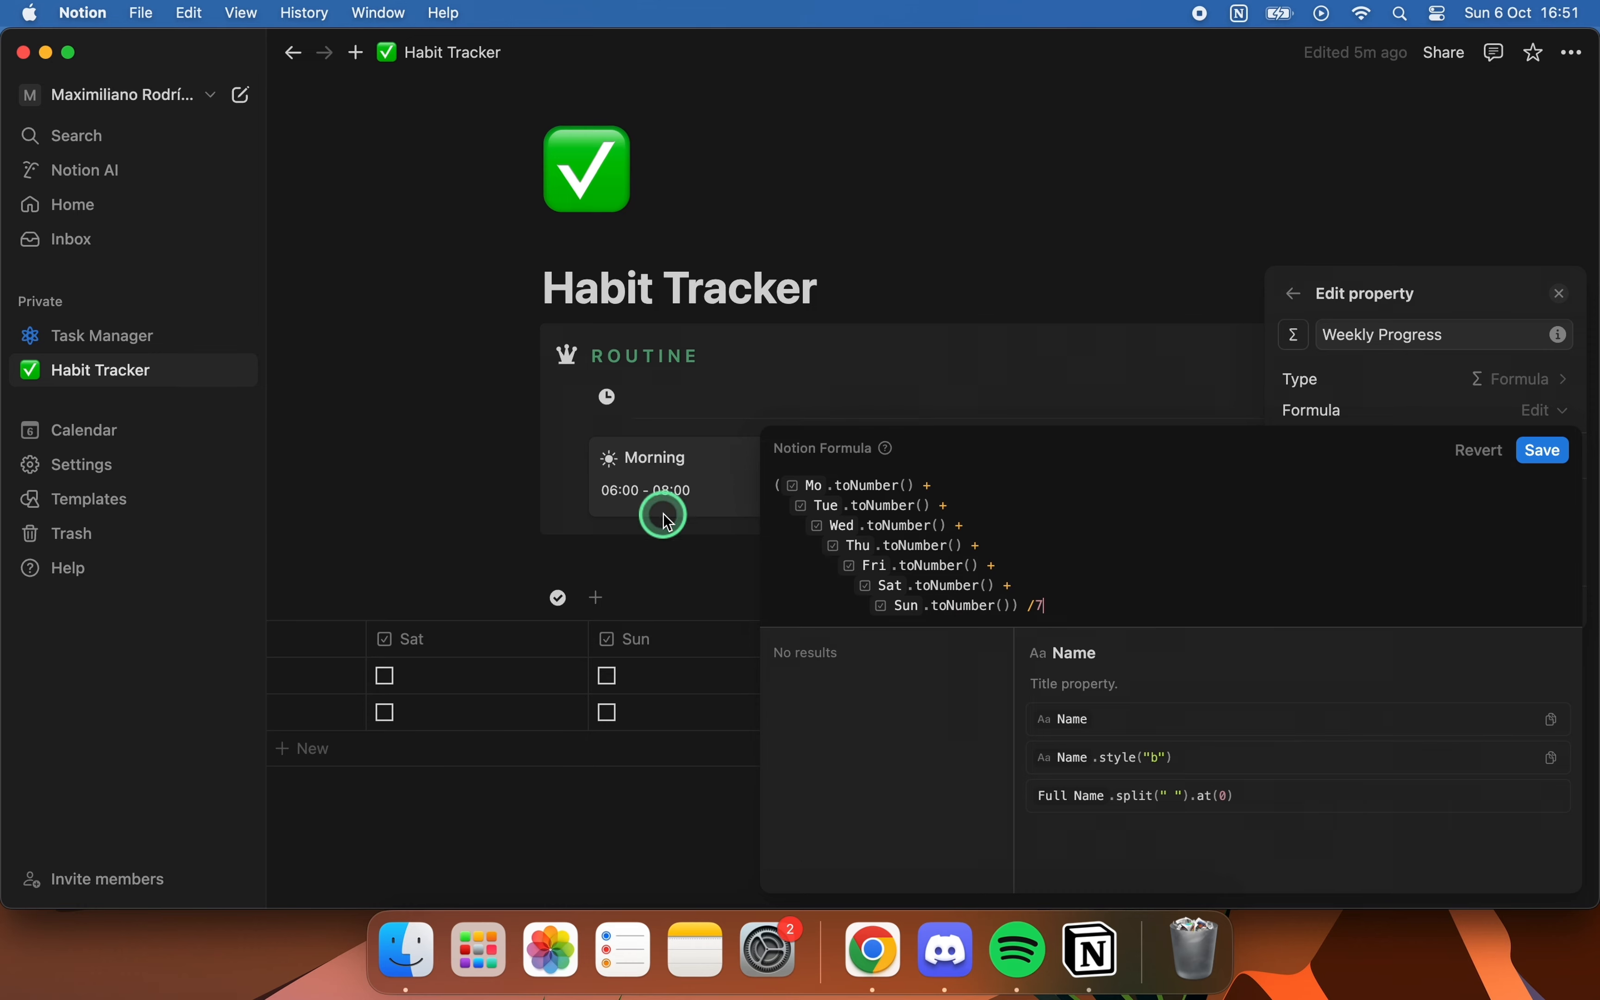
- Wrap the expression as round((...)*100)/100 and save the Weekly Progress formula
click(778, 485)
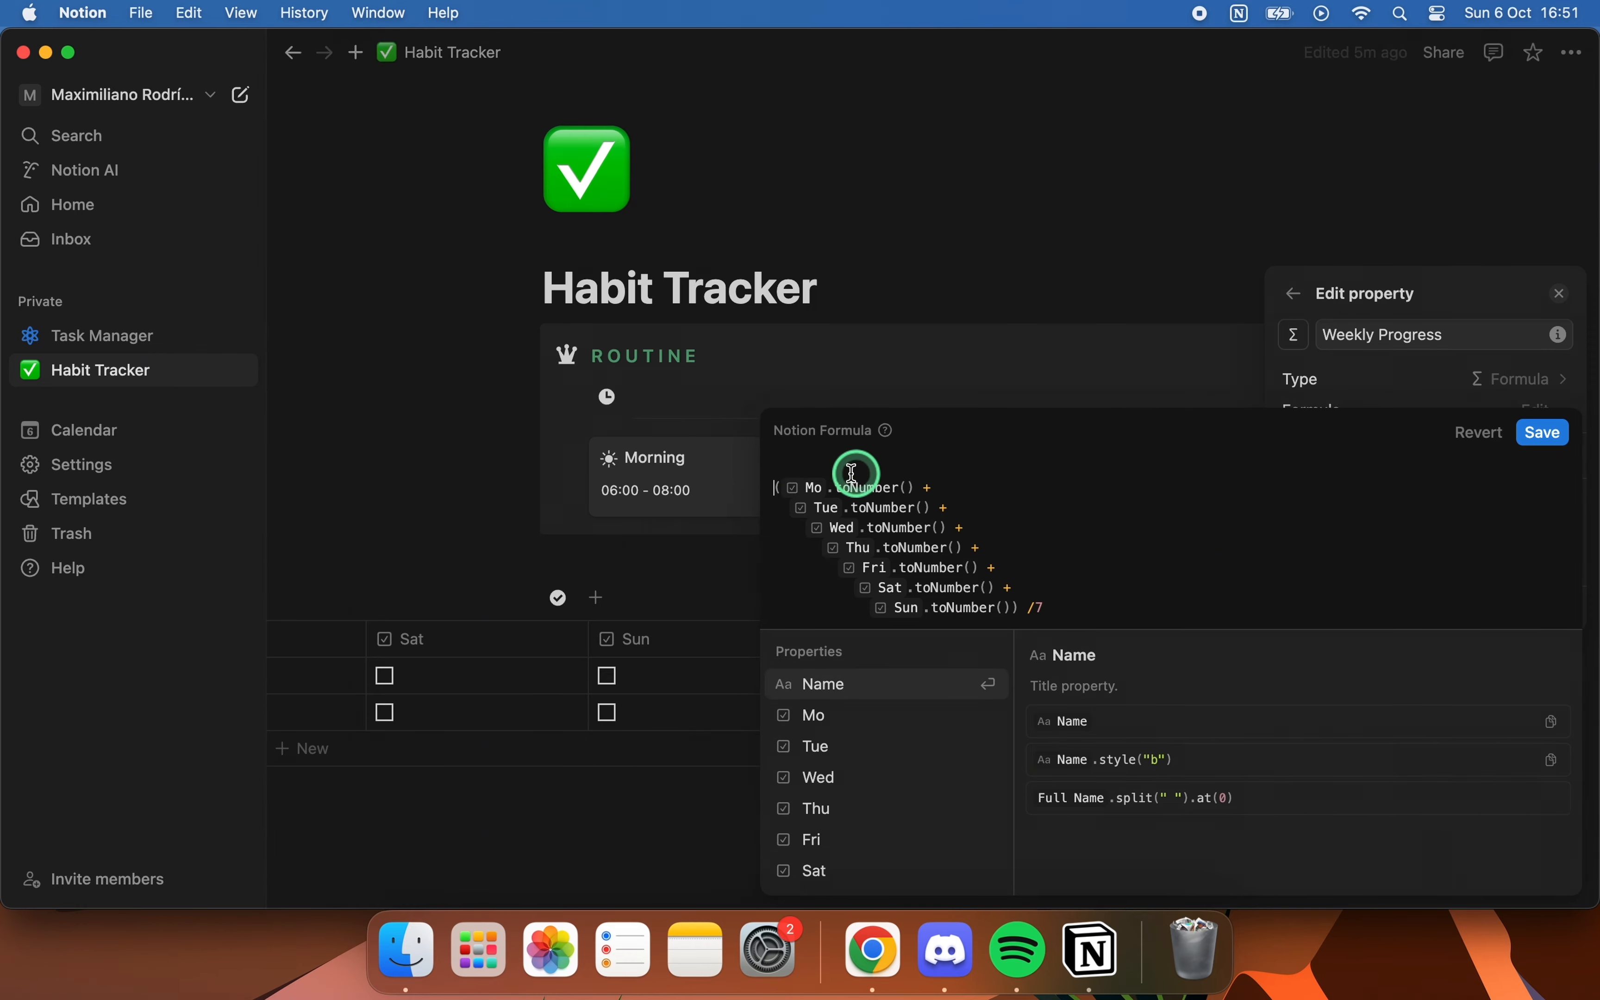
text(rou)
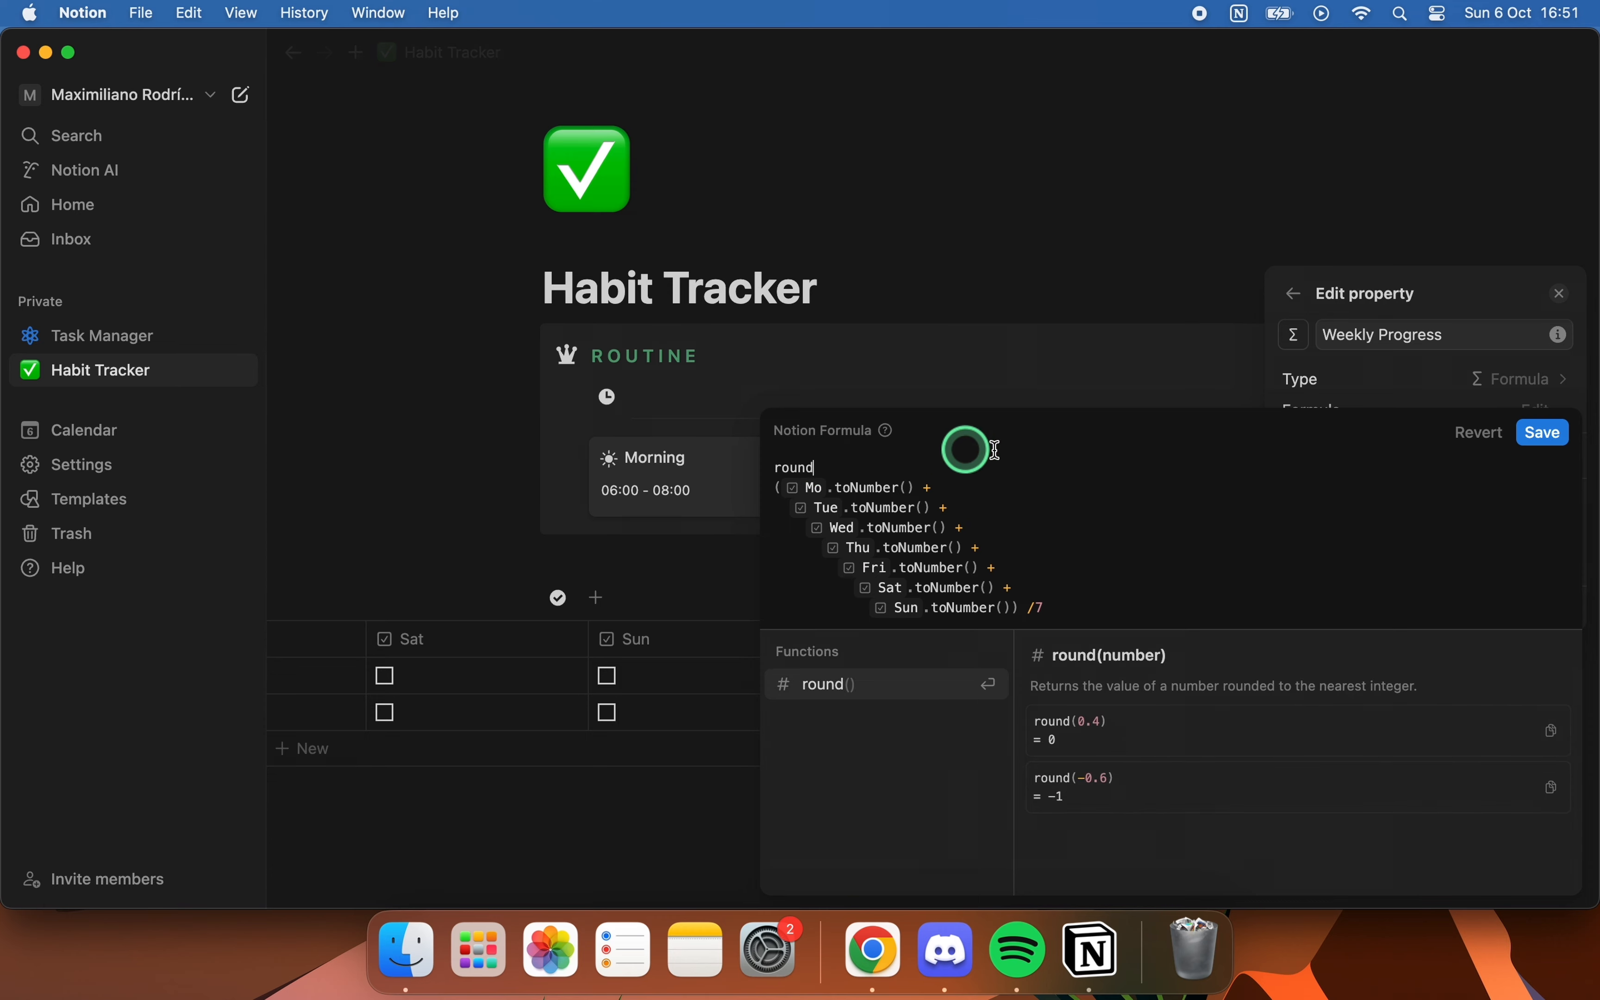
text(nd(()
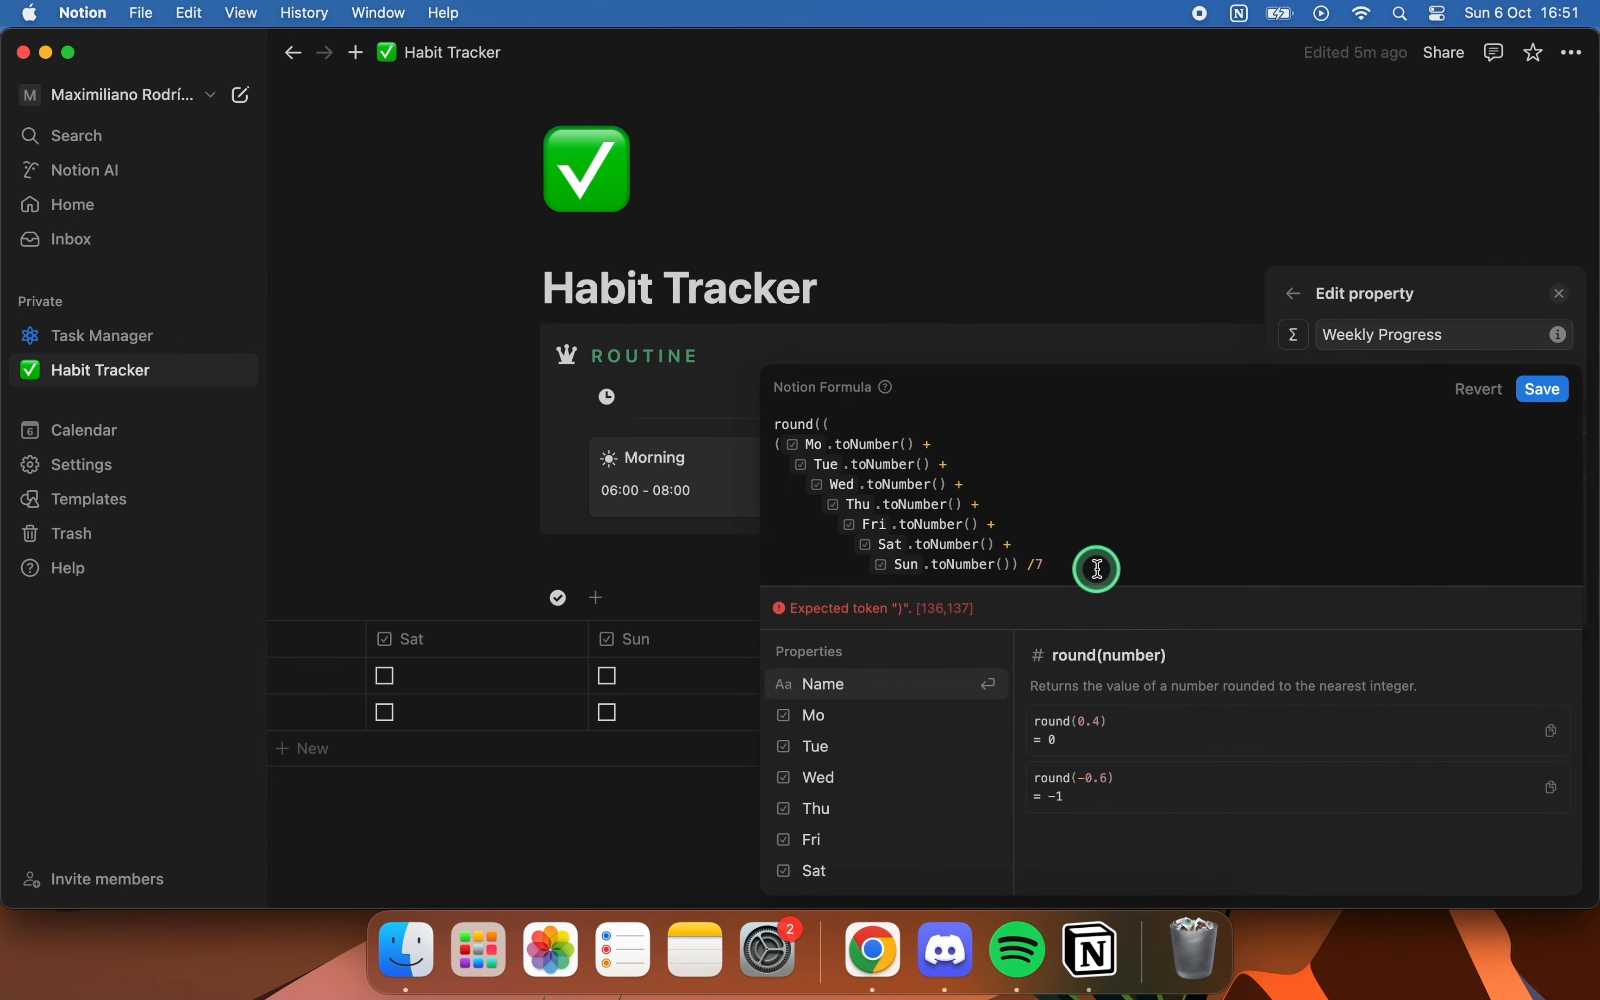
click(1096, 568)
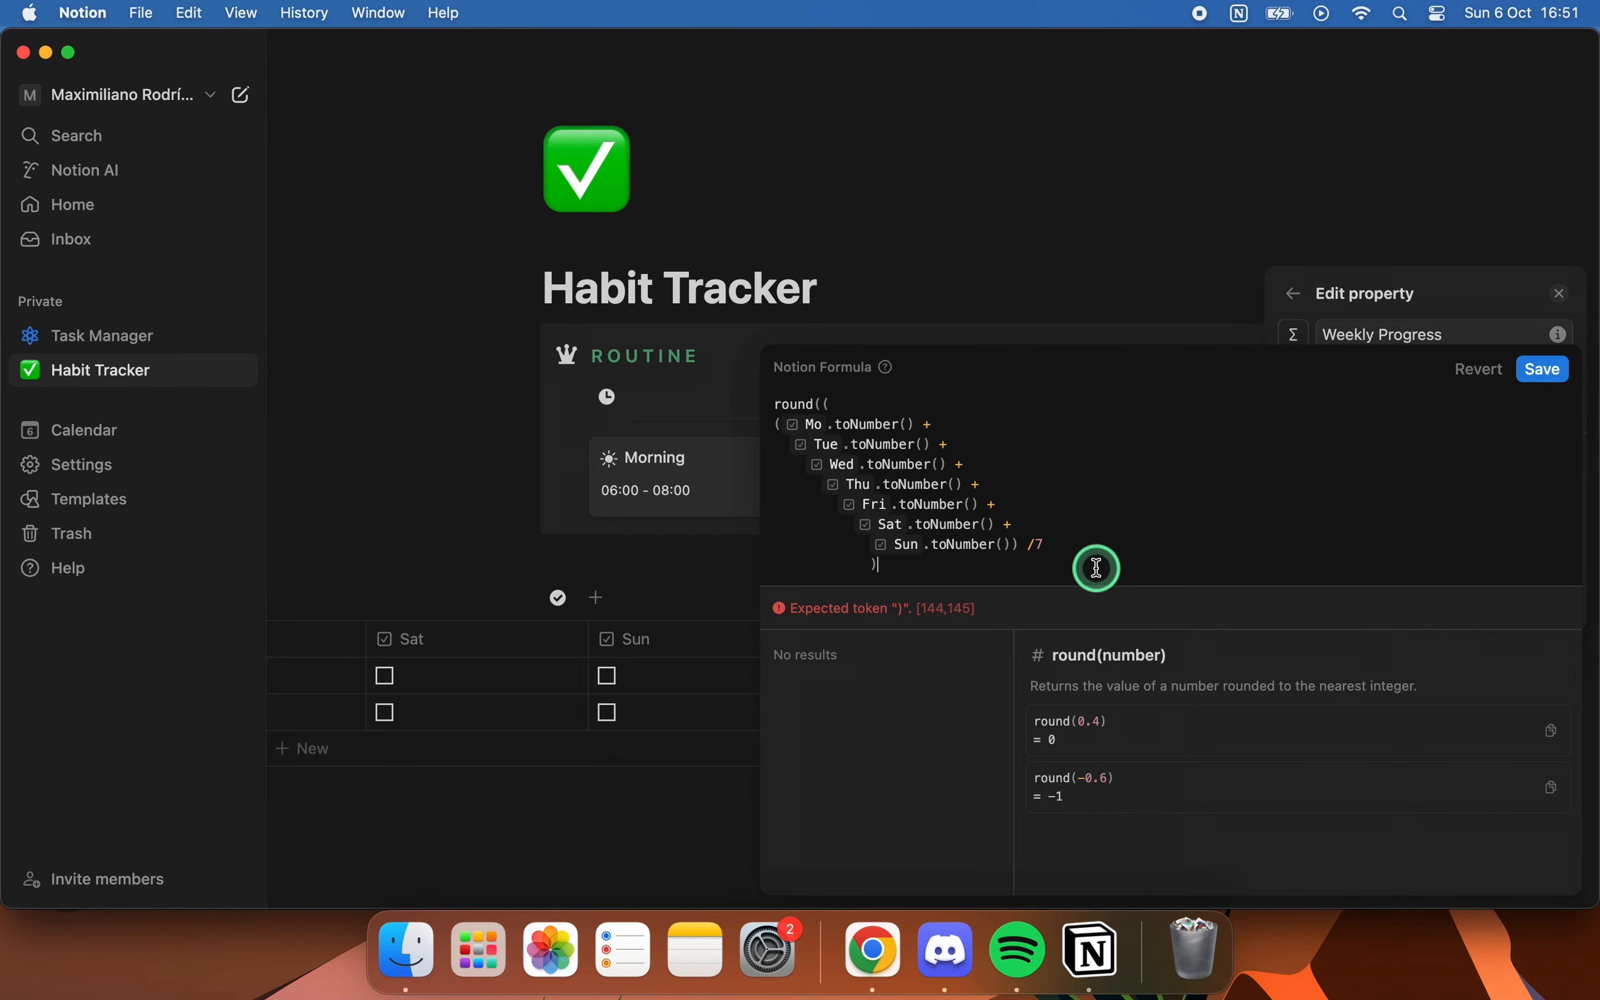
text(*100)
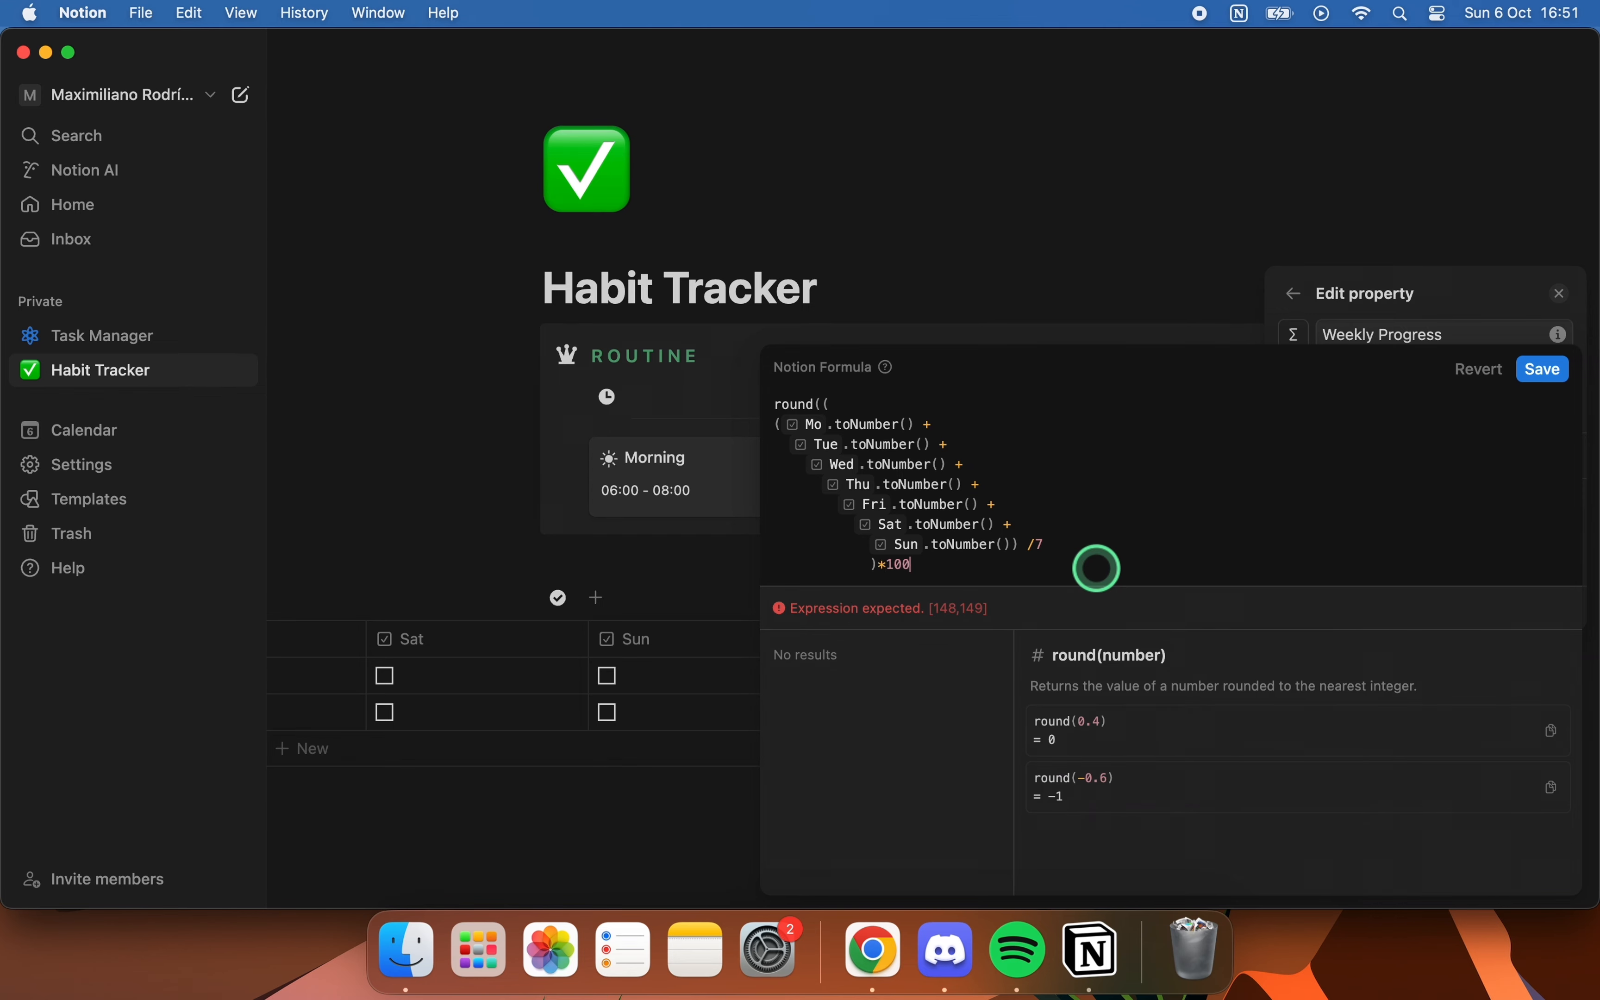
text())
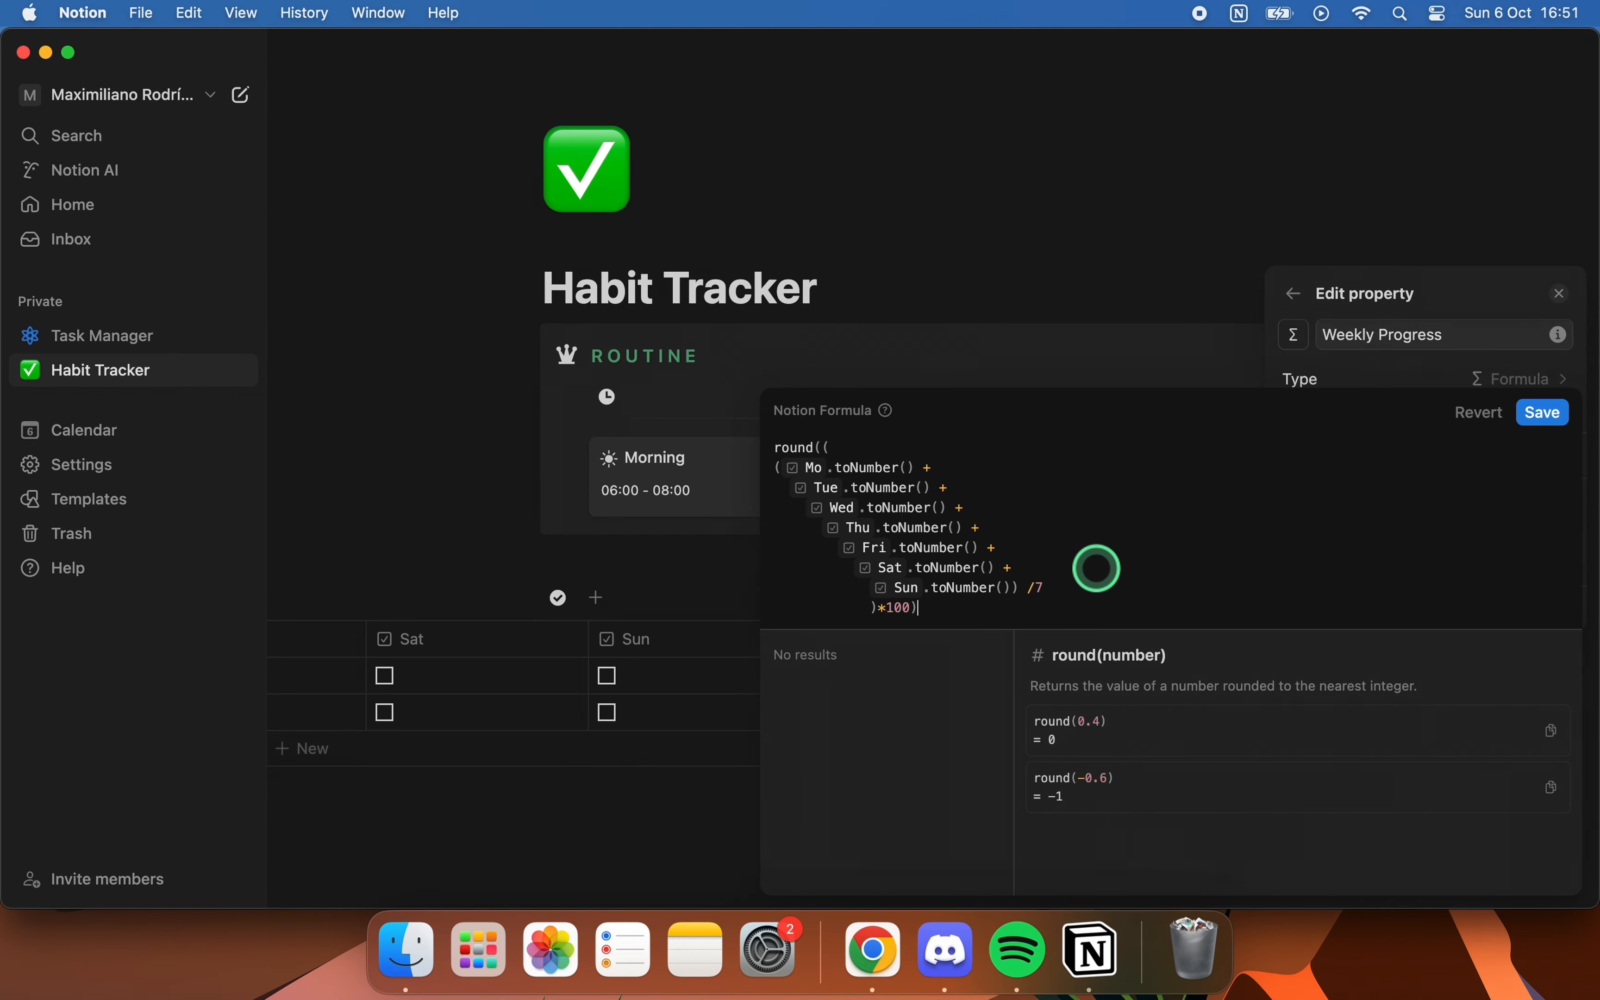
text(/100)
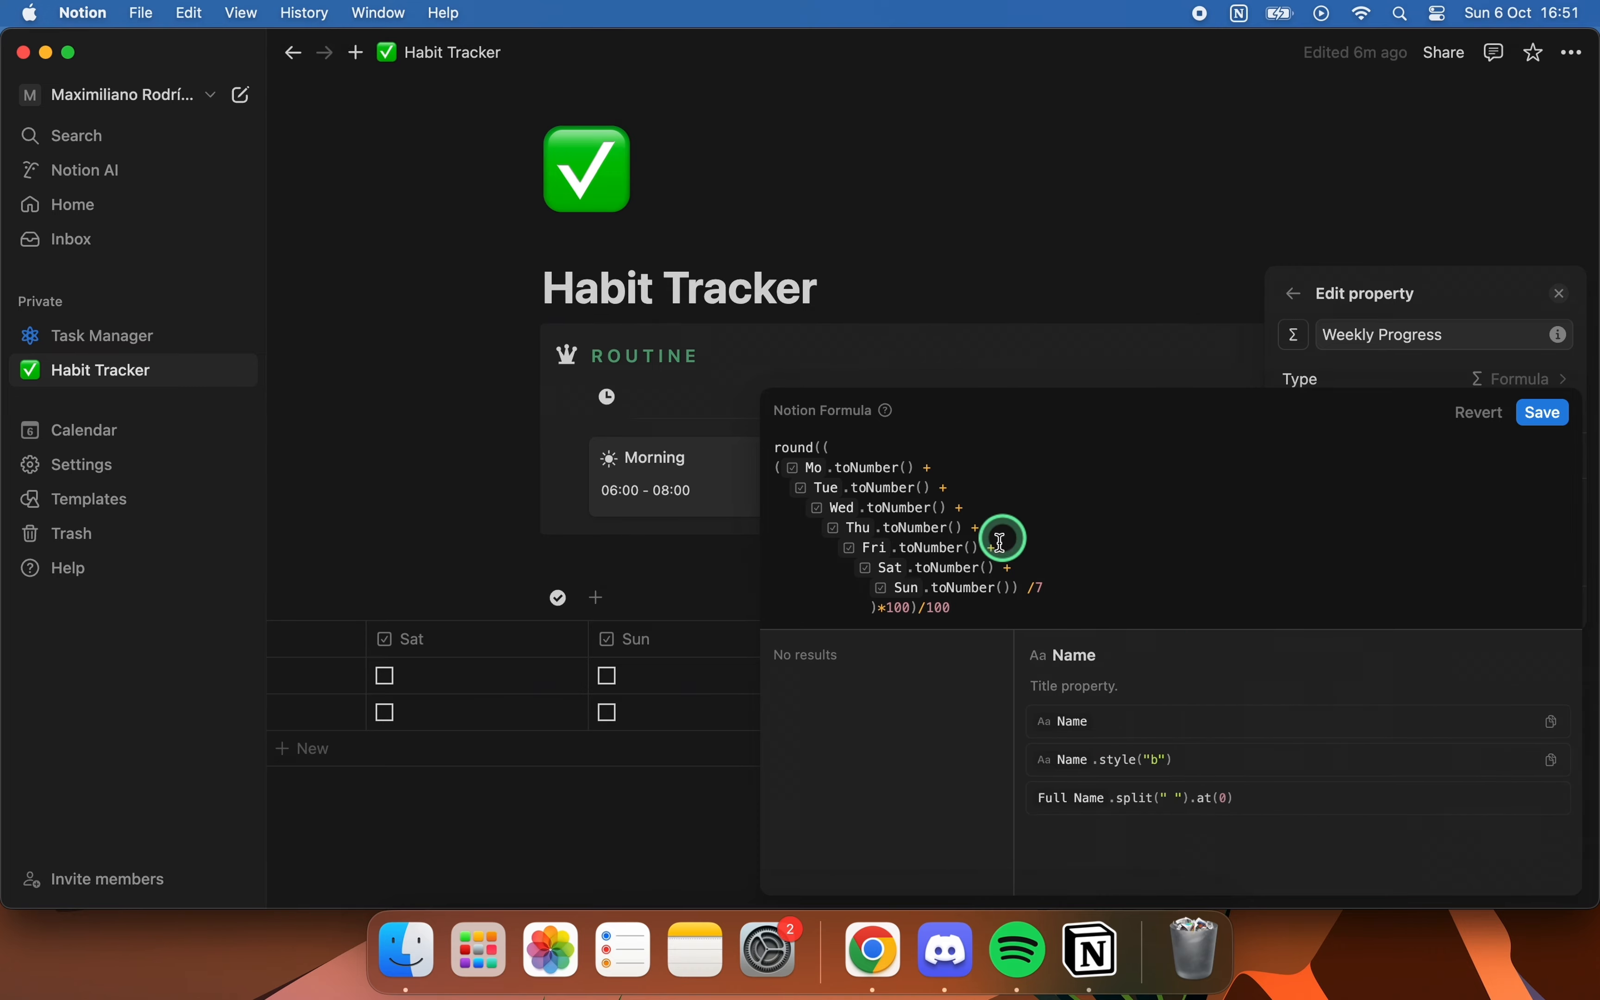
click(1545, 415)
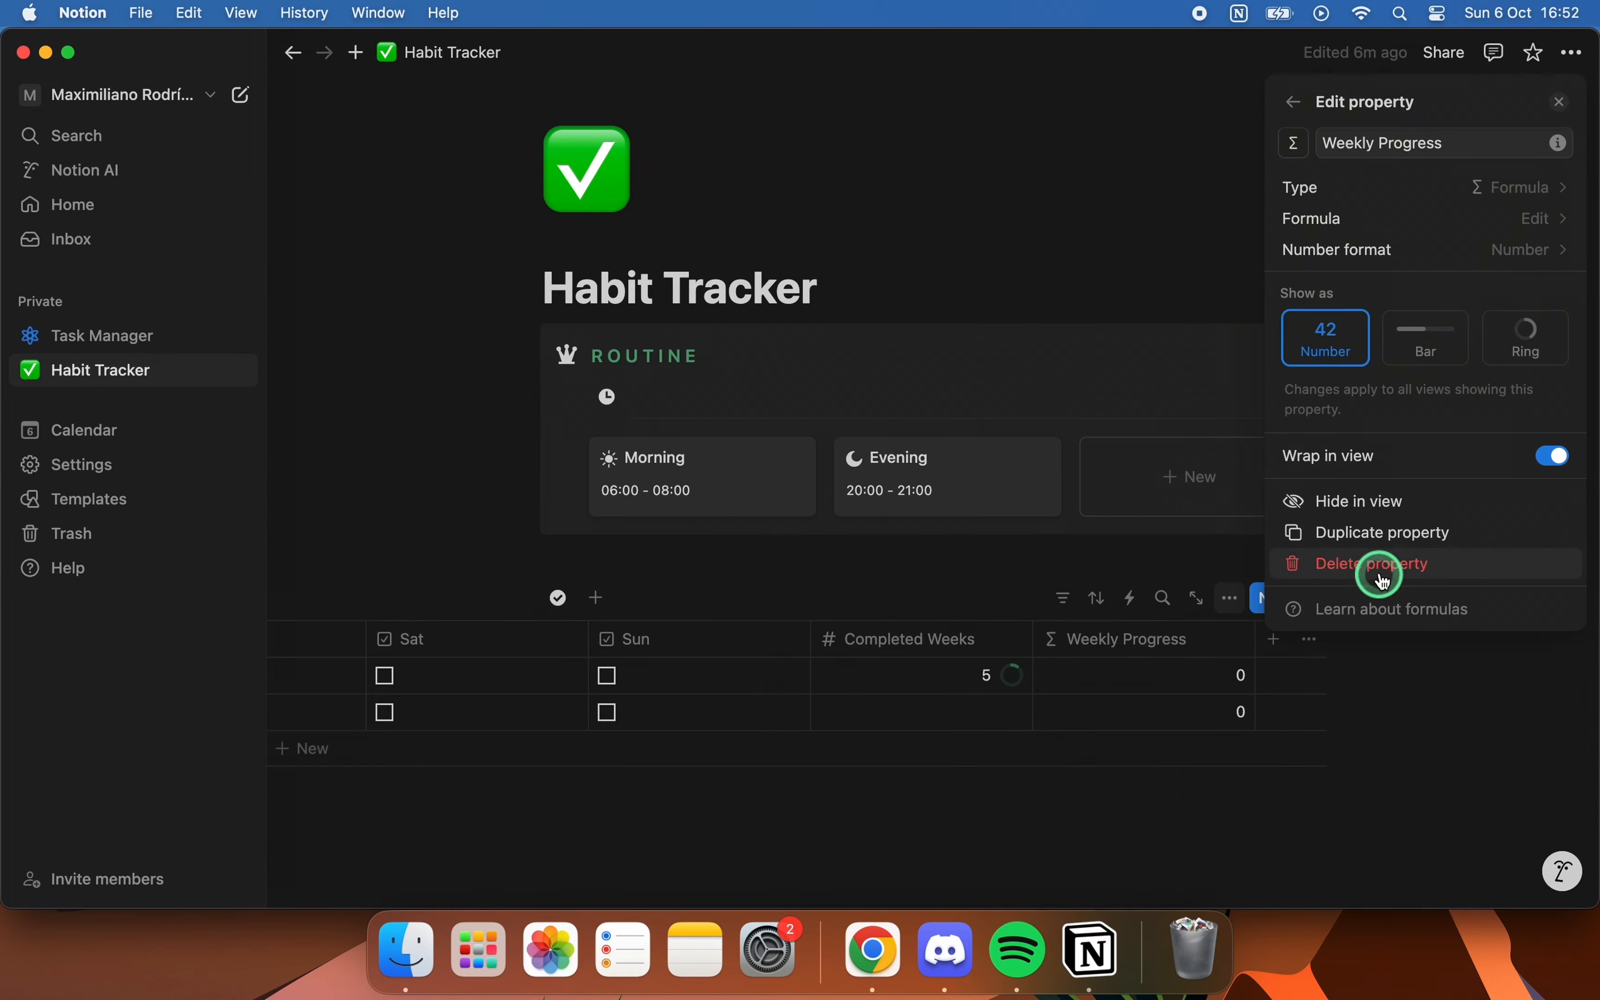
- Format Weekly Progress as Percent, show it as a ring without its number, and close the property settings
click(1535, 252)
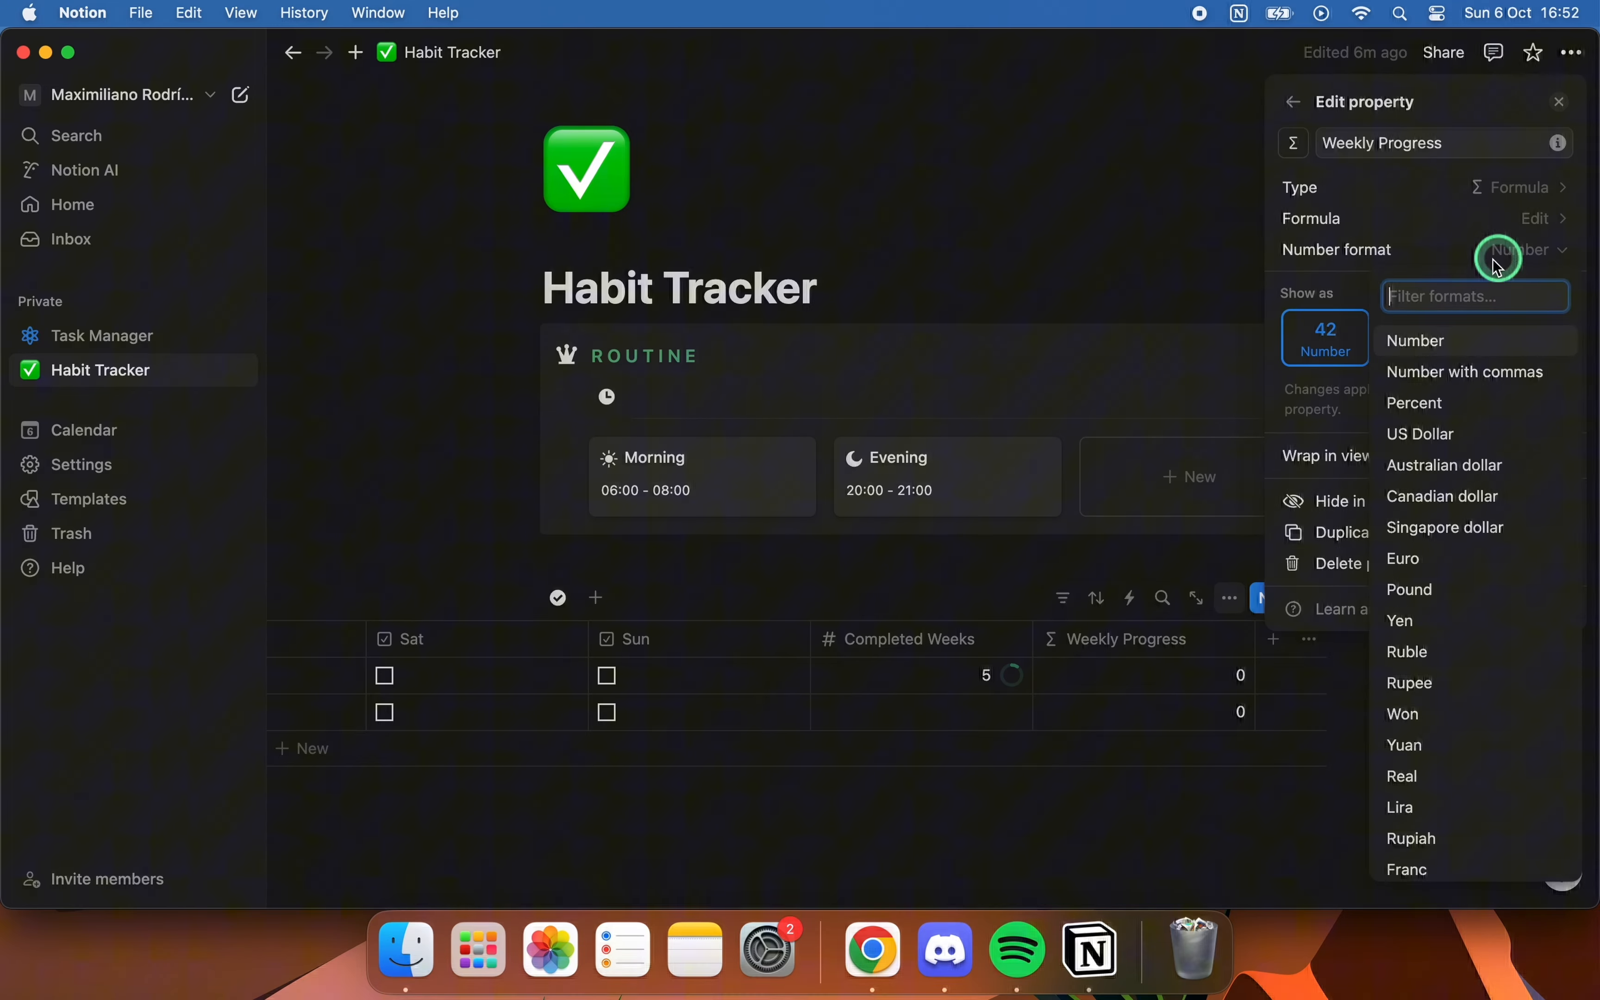
click(1428, 406)
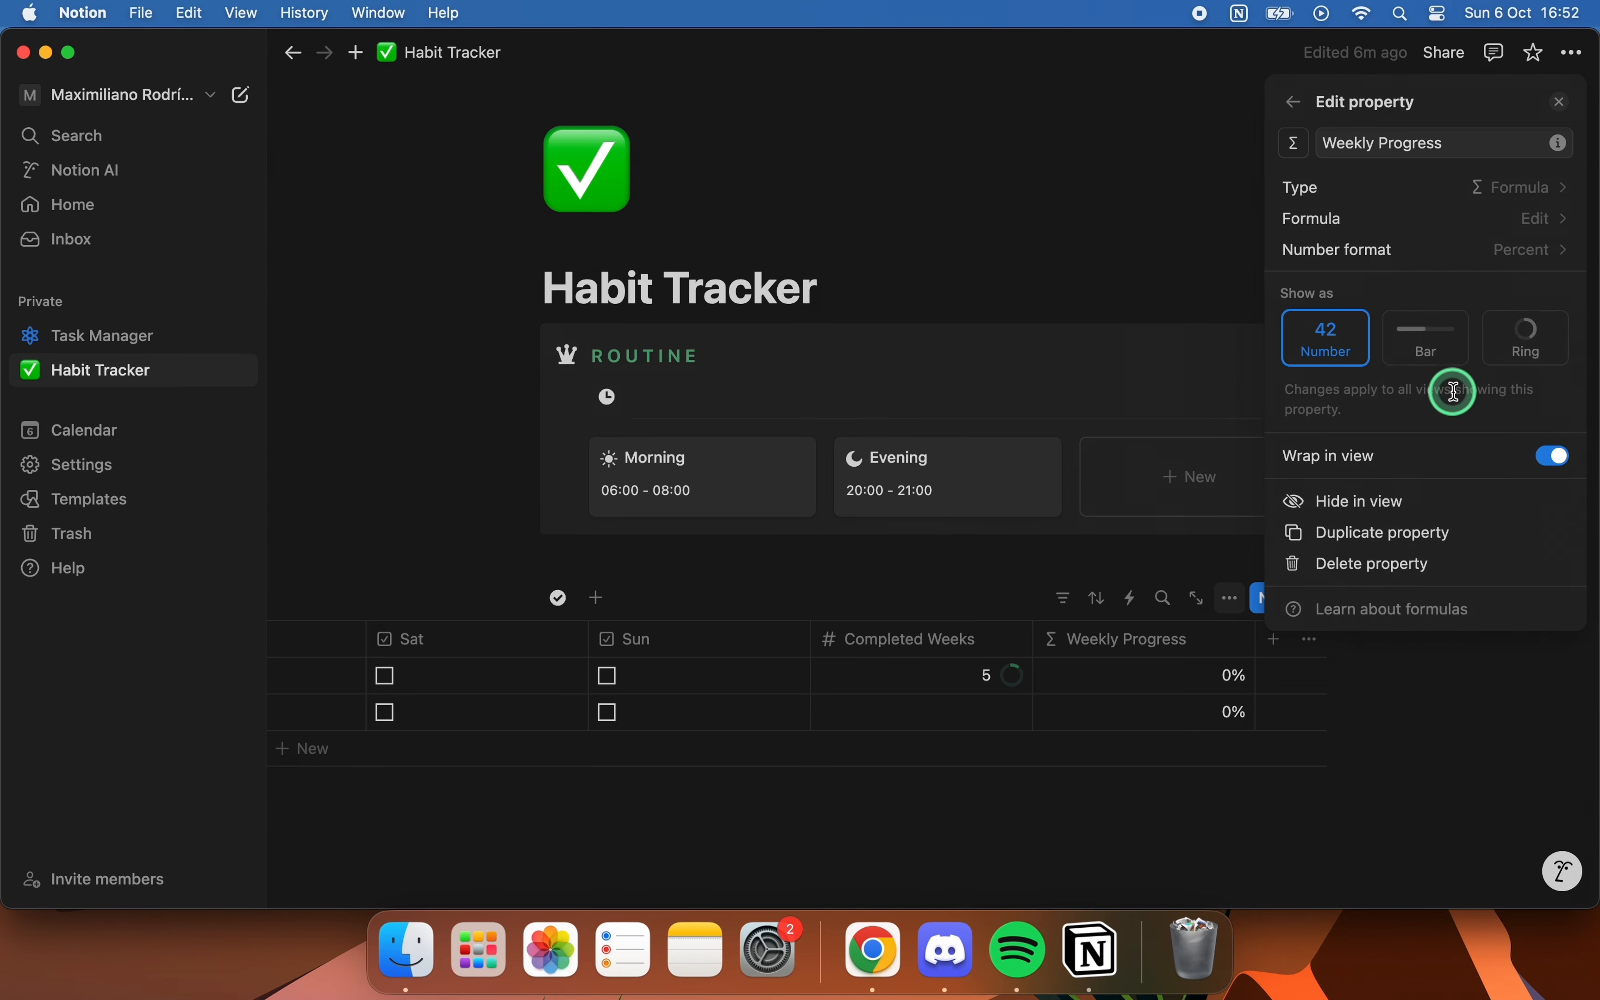
click(1527, 341)
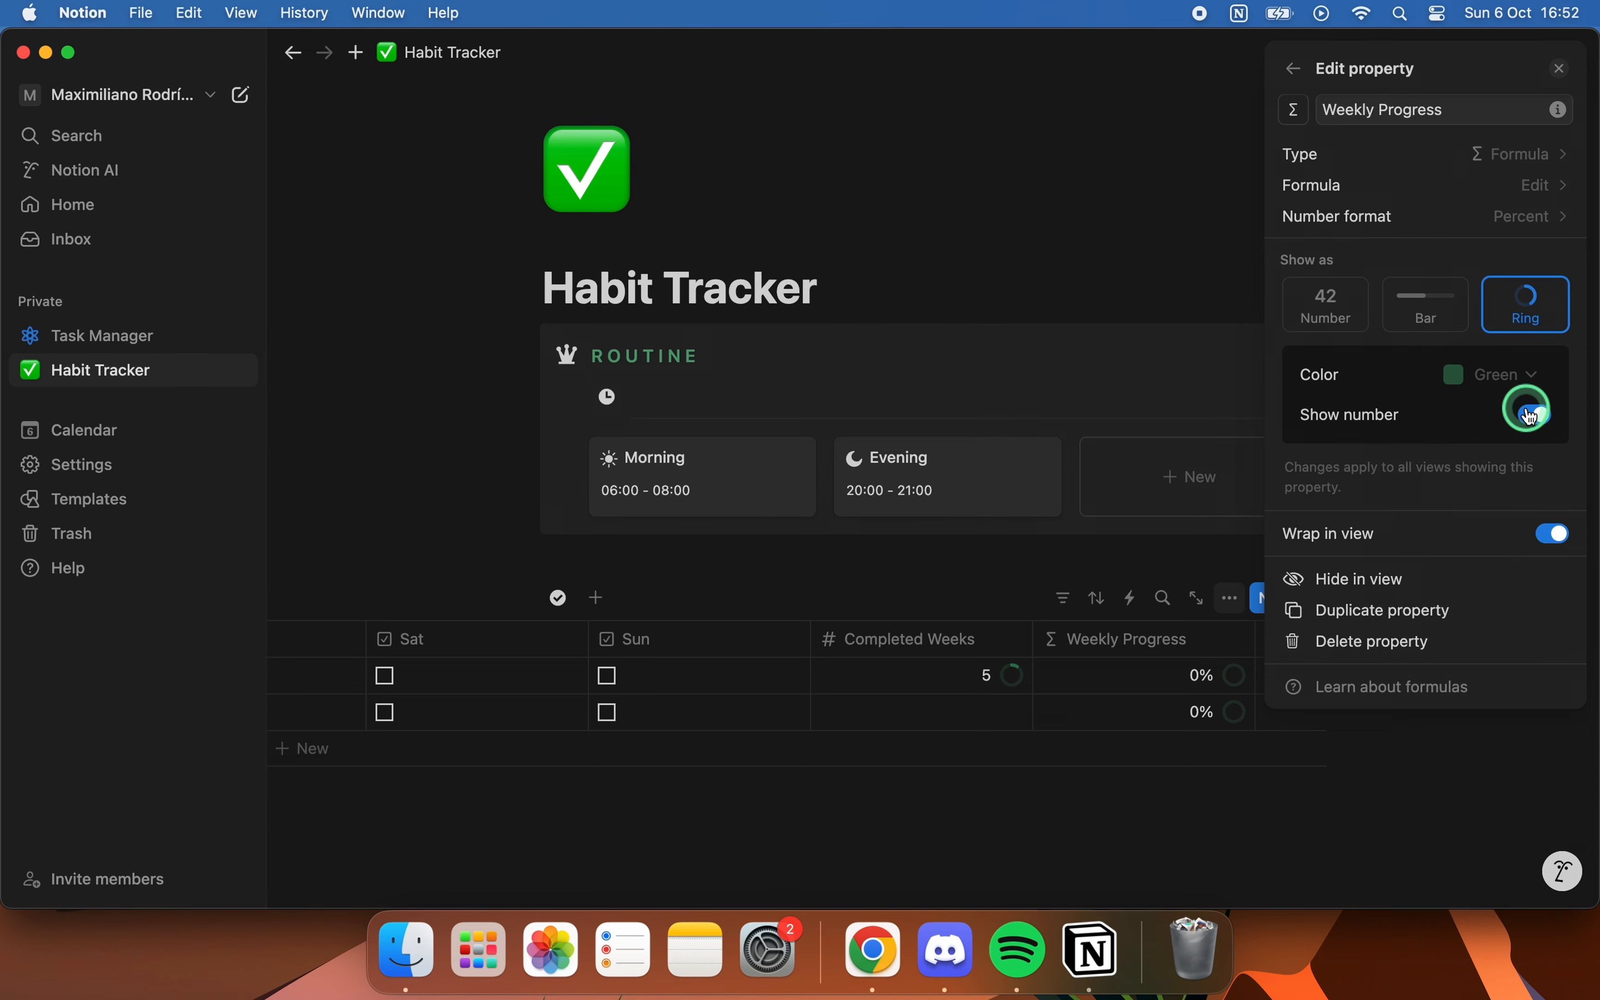
click(1532, 415)
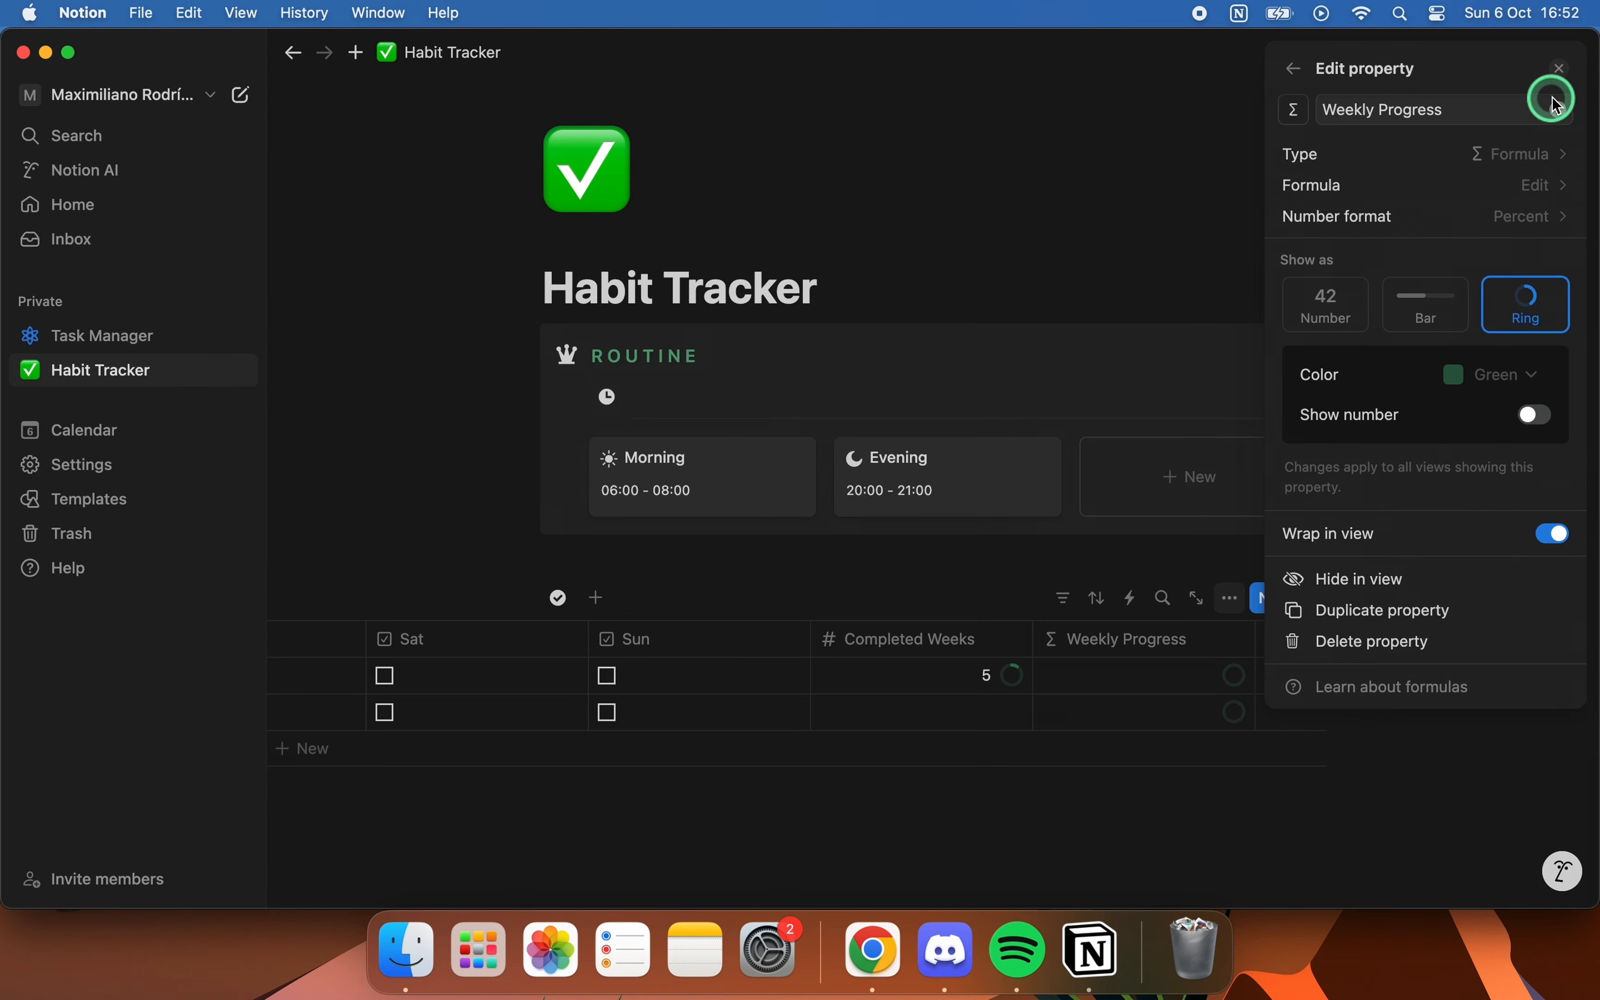
click(1557, 60)
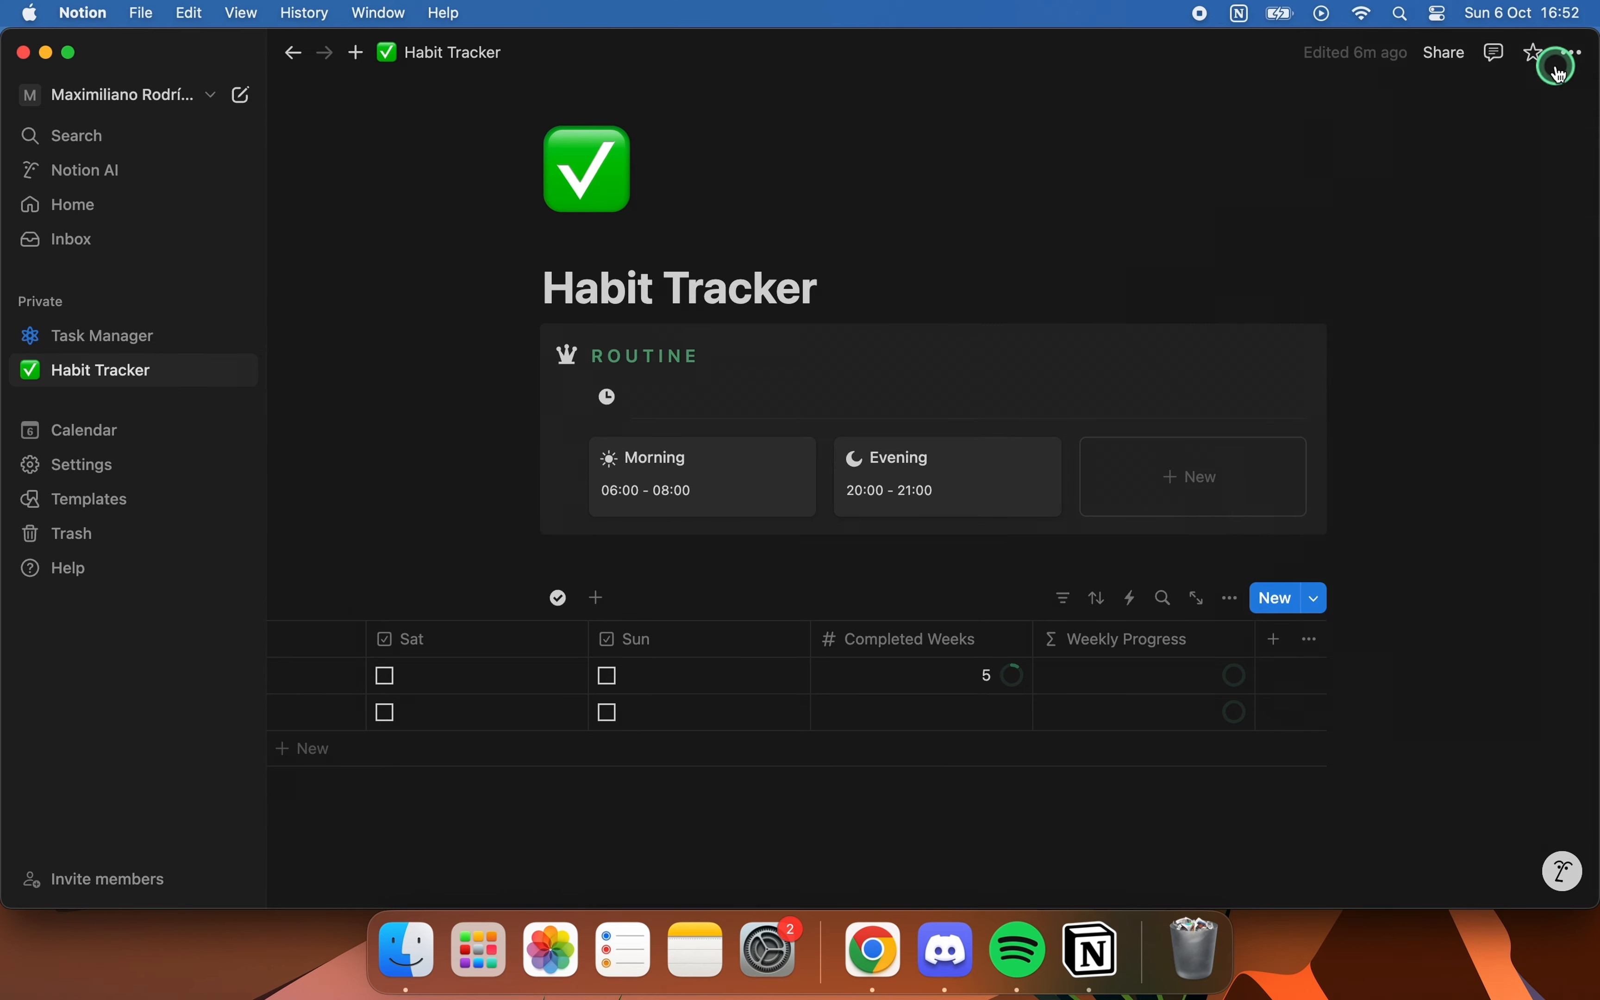
- Tick the weekday checkboxes through Sun in the first habit row to test the Weekly Progress ring
scroll(839, 694, left, 10)
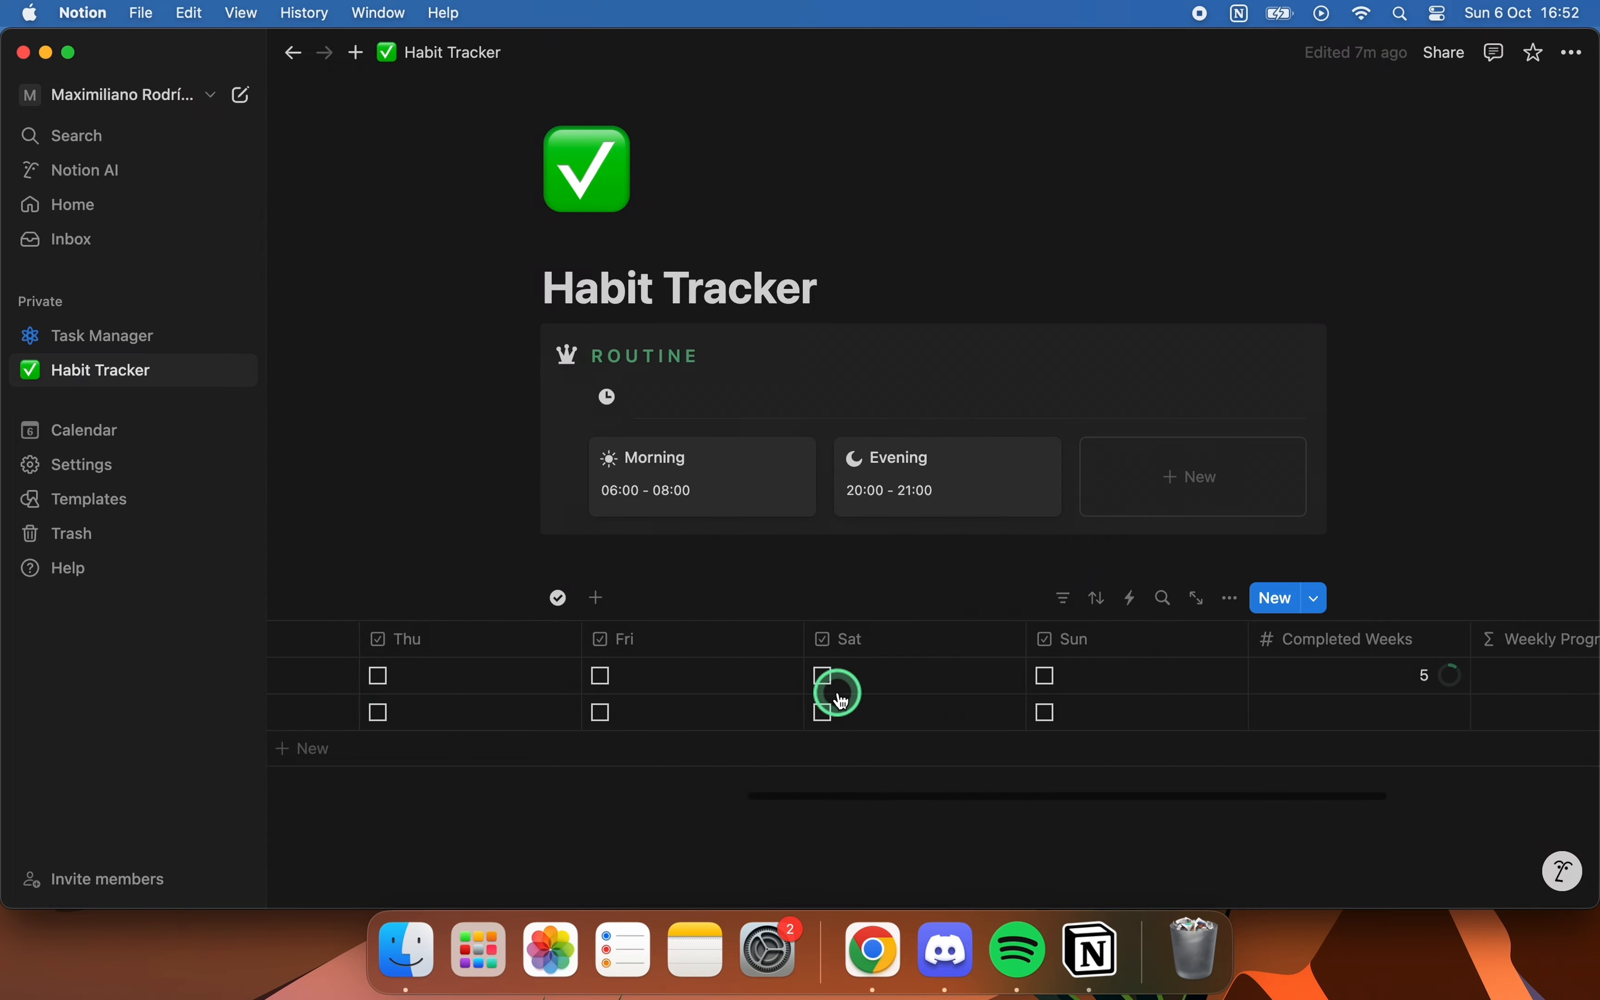
click(833, 680)
click(829, 674)
scroll(1045, 671, right, 5)
click(1045, 672)
click(1057, 674)
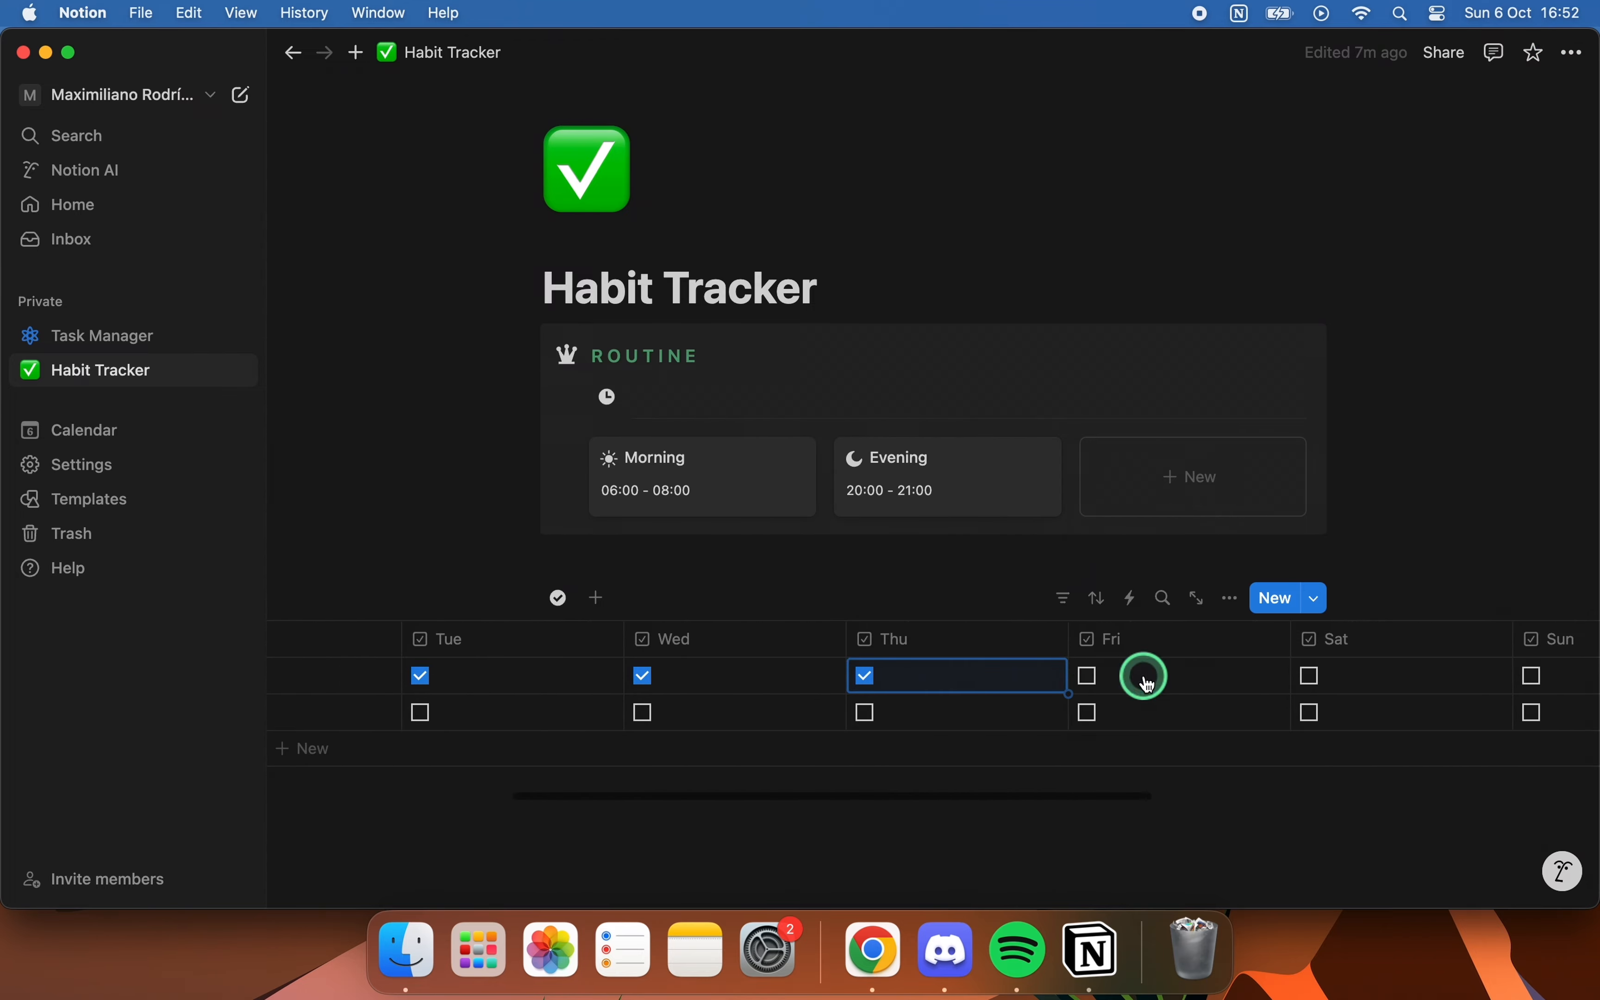
click(1084, 675)
click(1119, 672)
click(1127, 675)
click(611, 674)
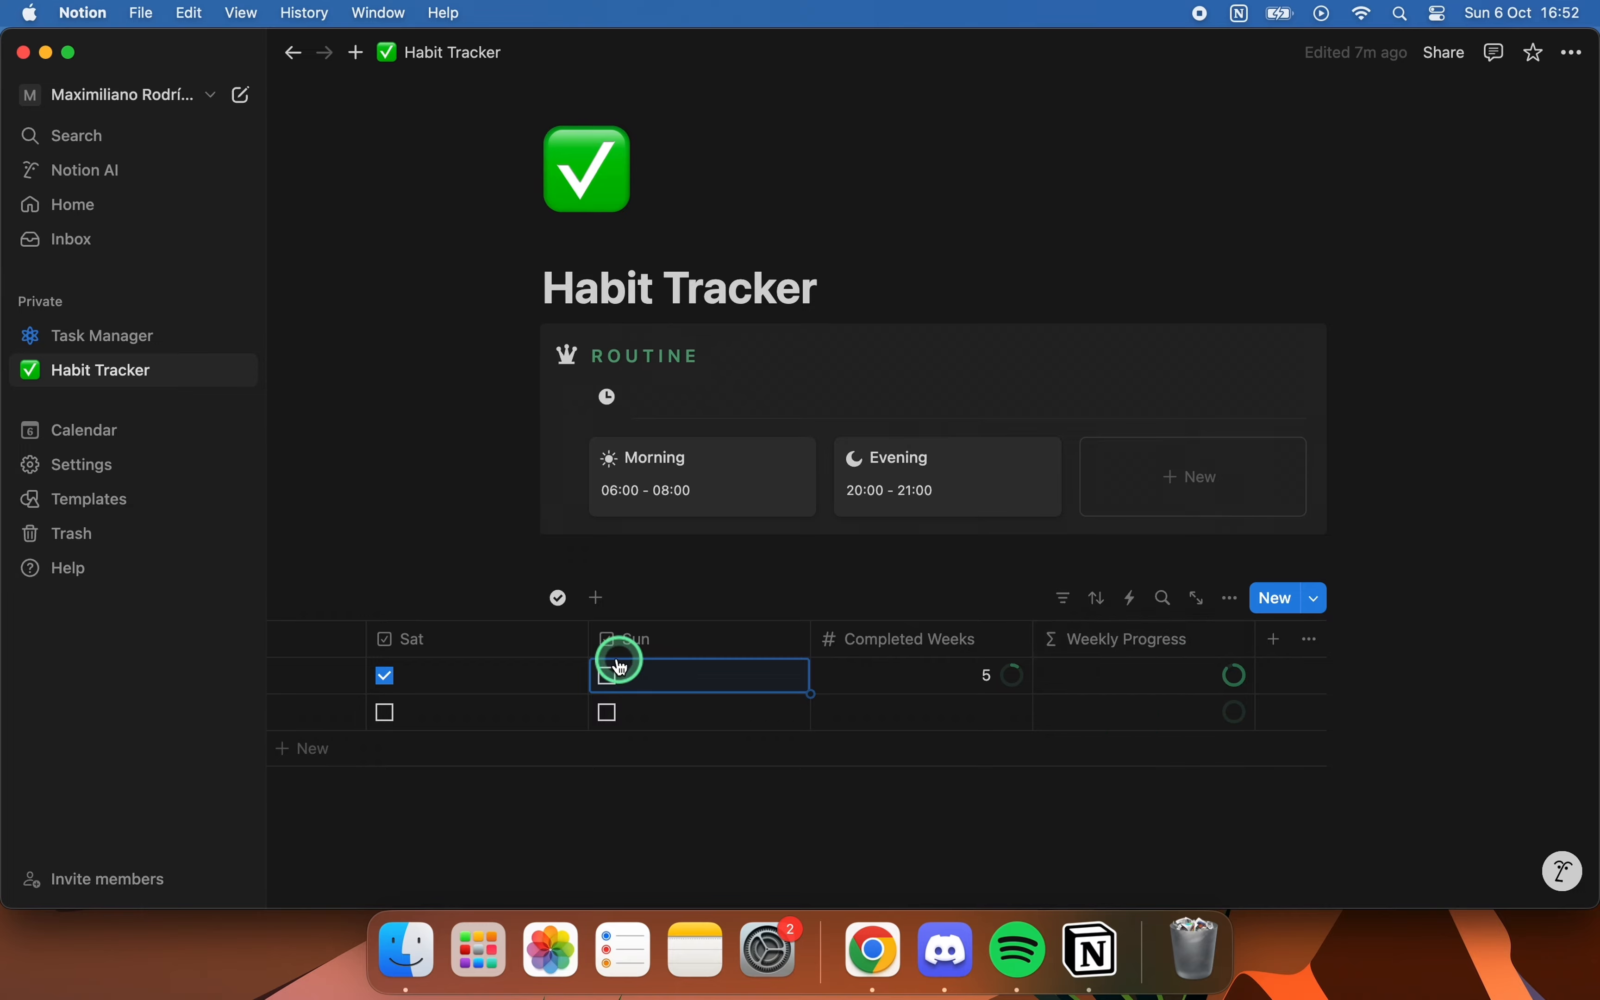
click(610, 678)
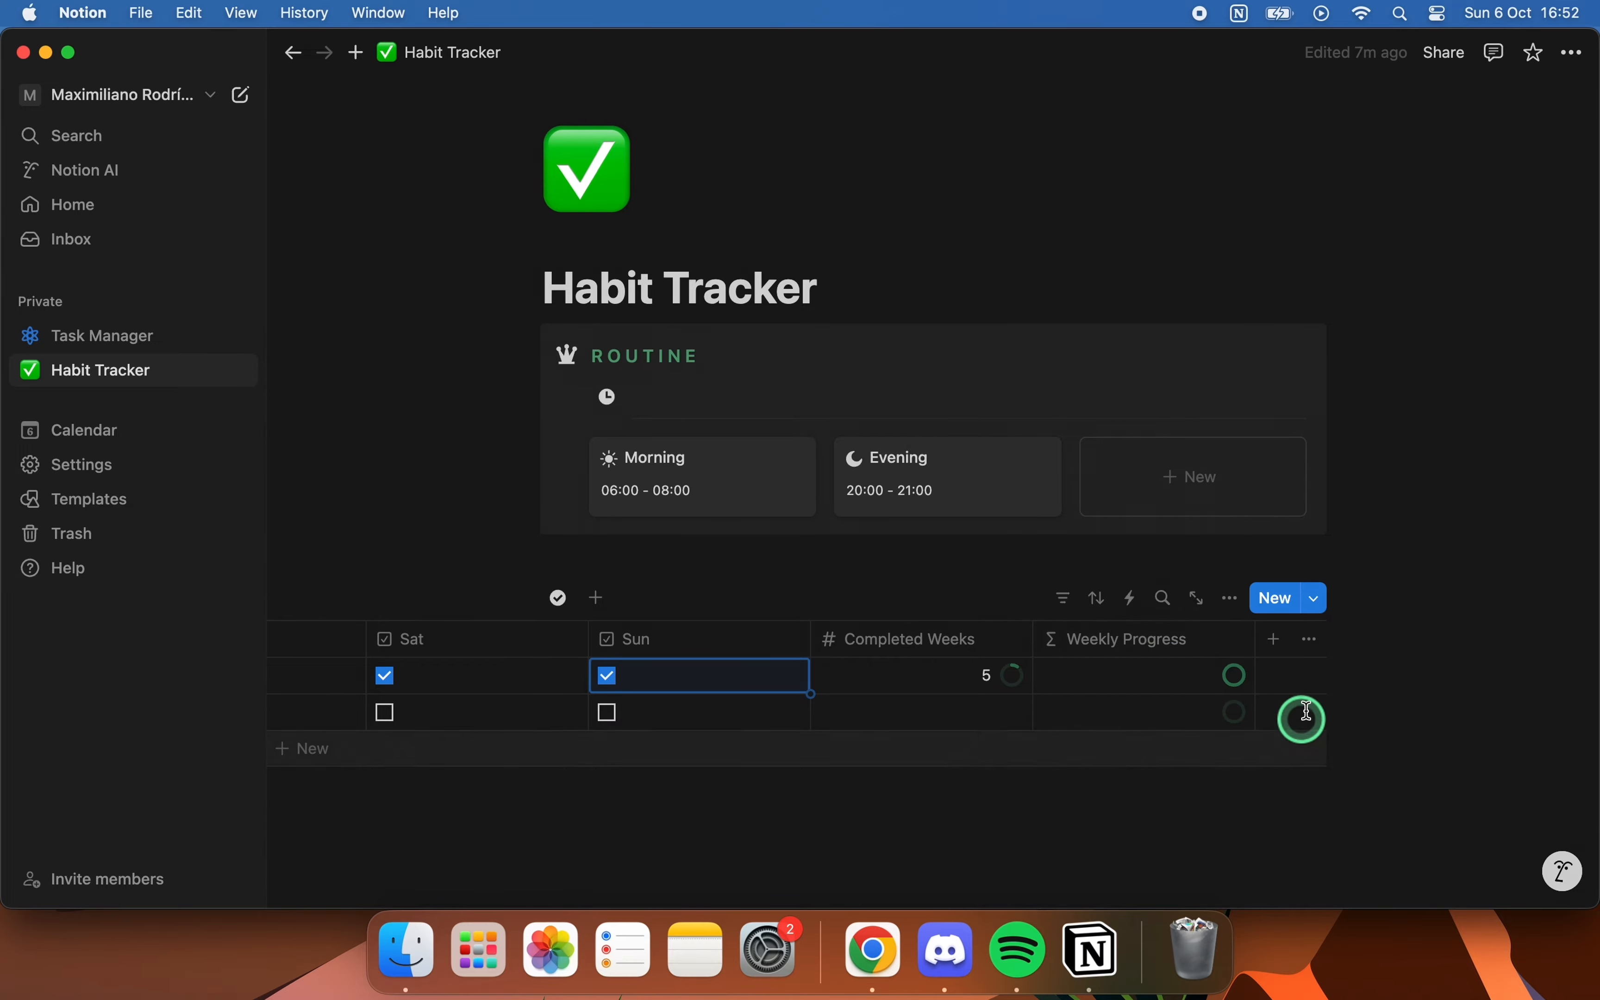
- Add a relation property to the Habits table linked to the Routine database, also shown on Routine, and close its settings
click(1283, 640)
text(rel)
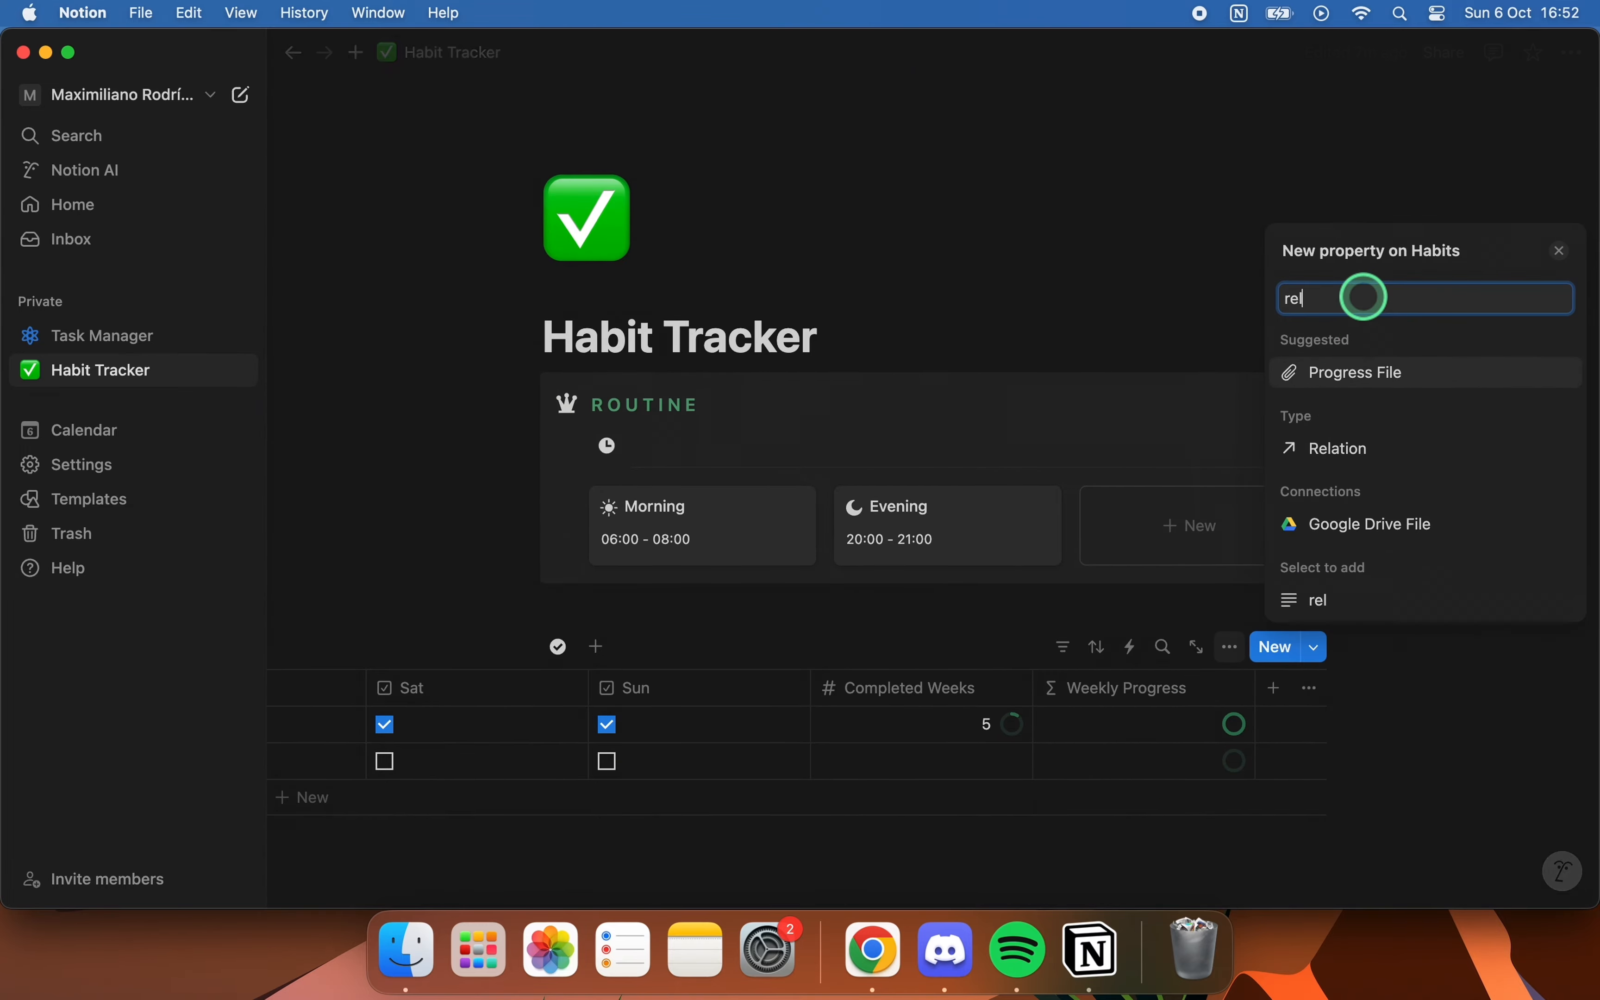
click(1348, 447)
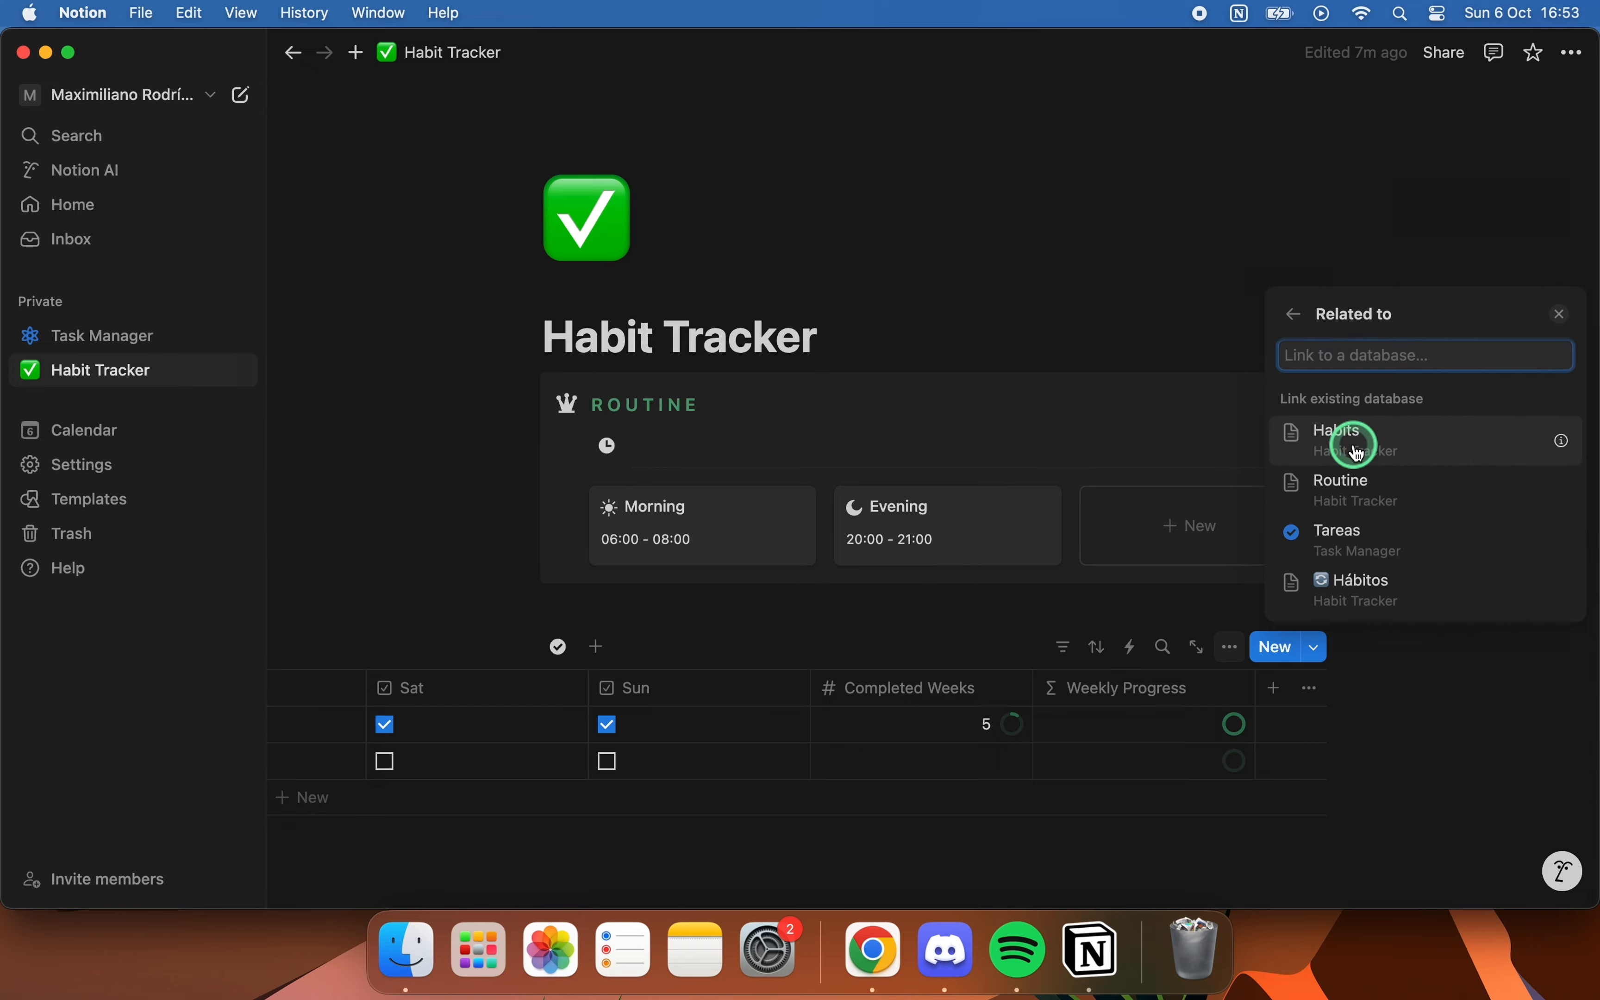
text(routine)
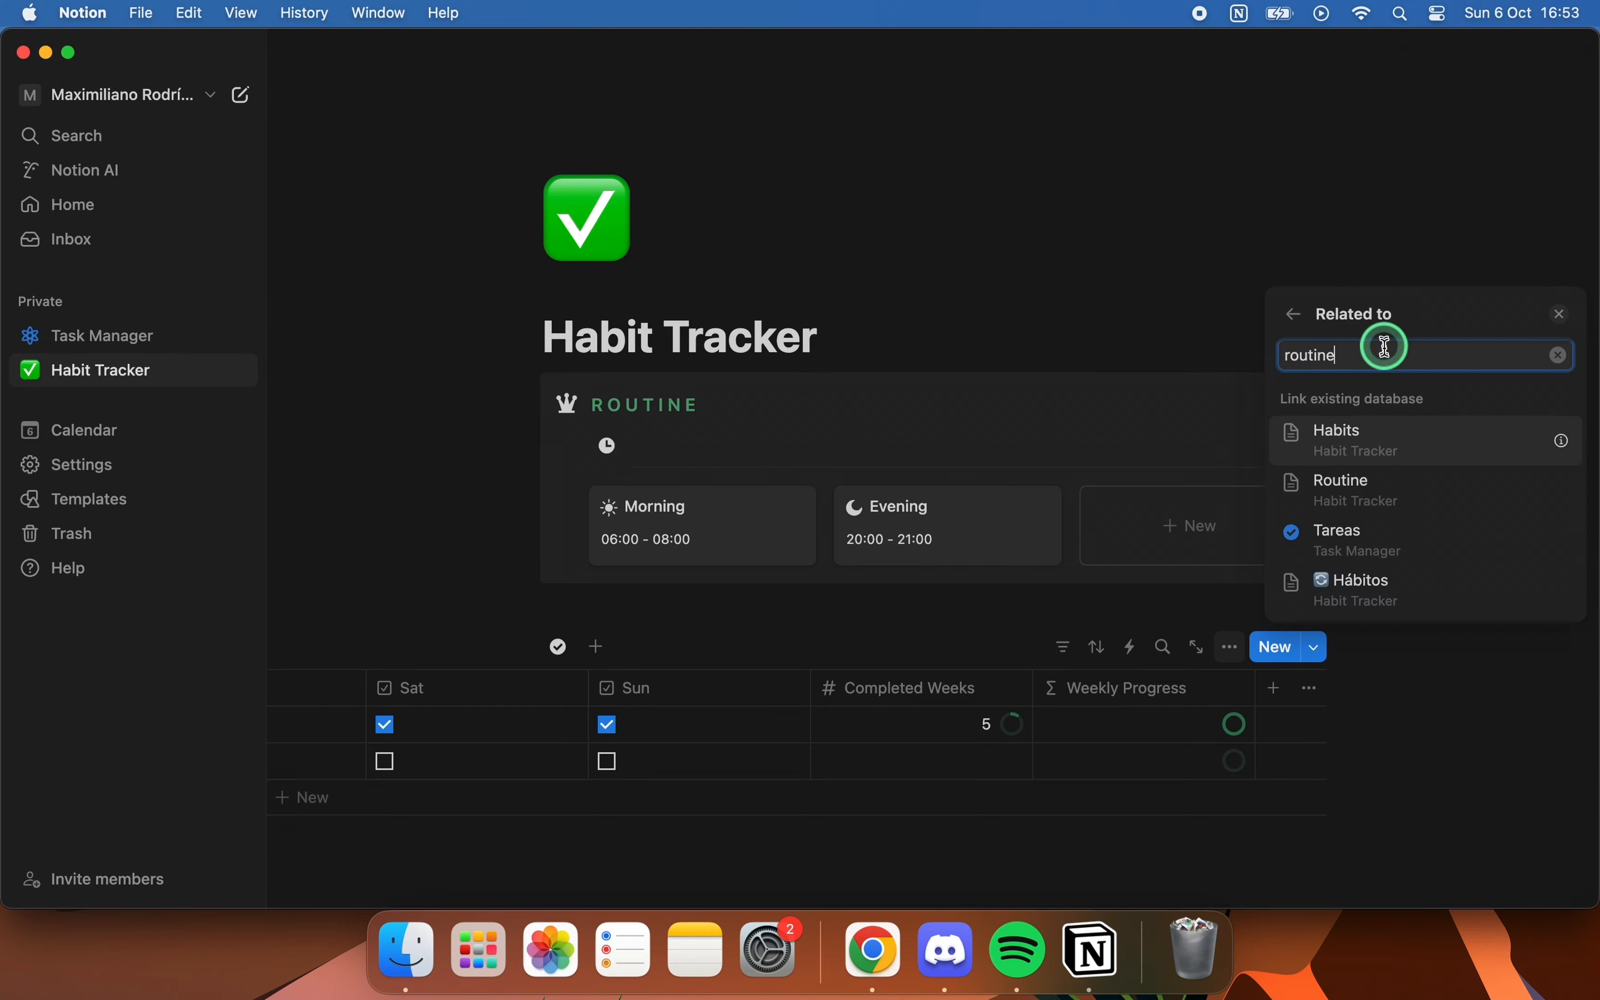
click(1397, 241)
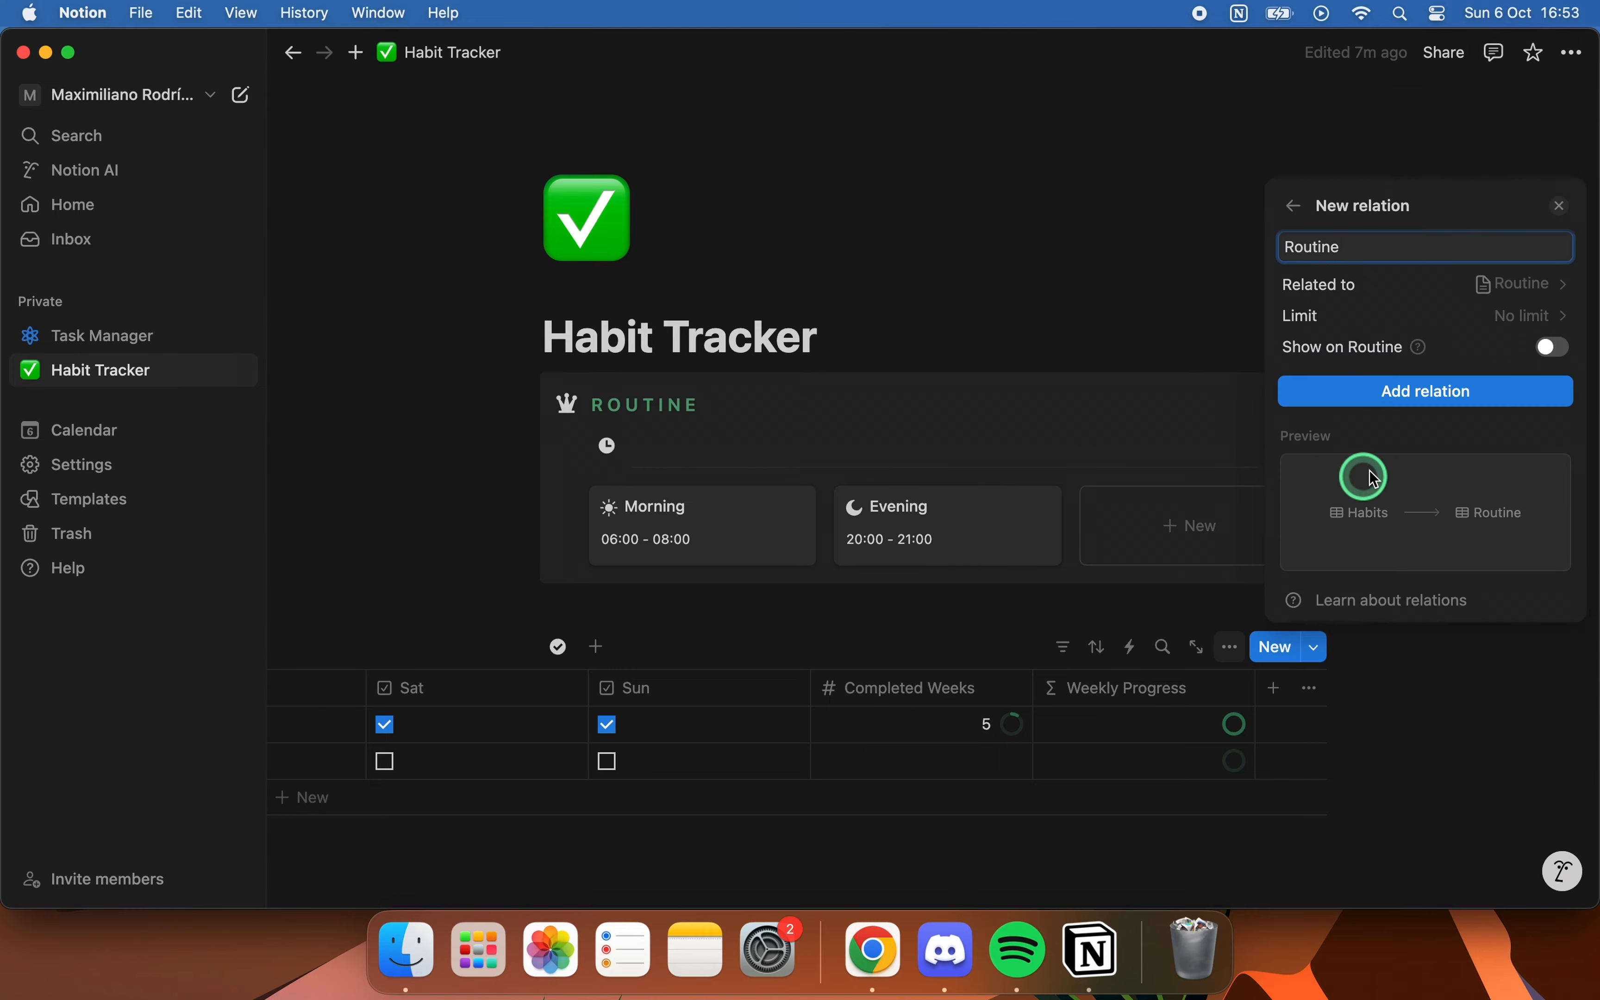
click(1553, 347)
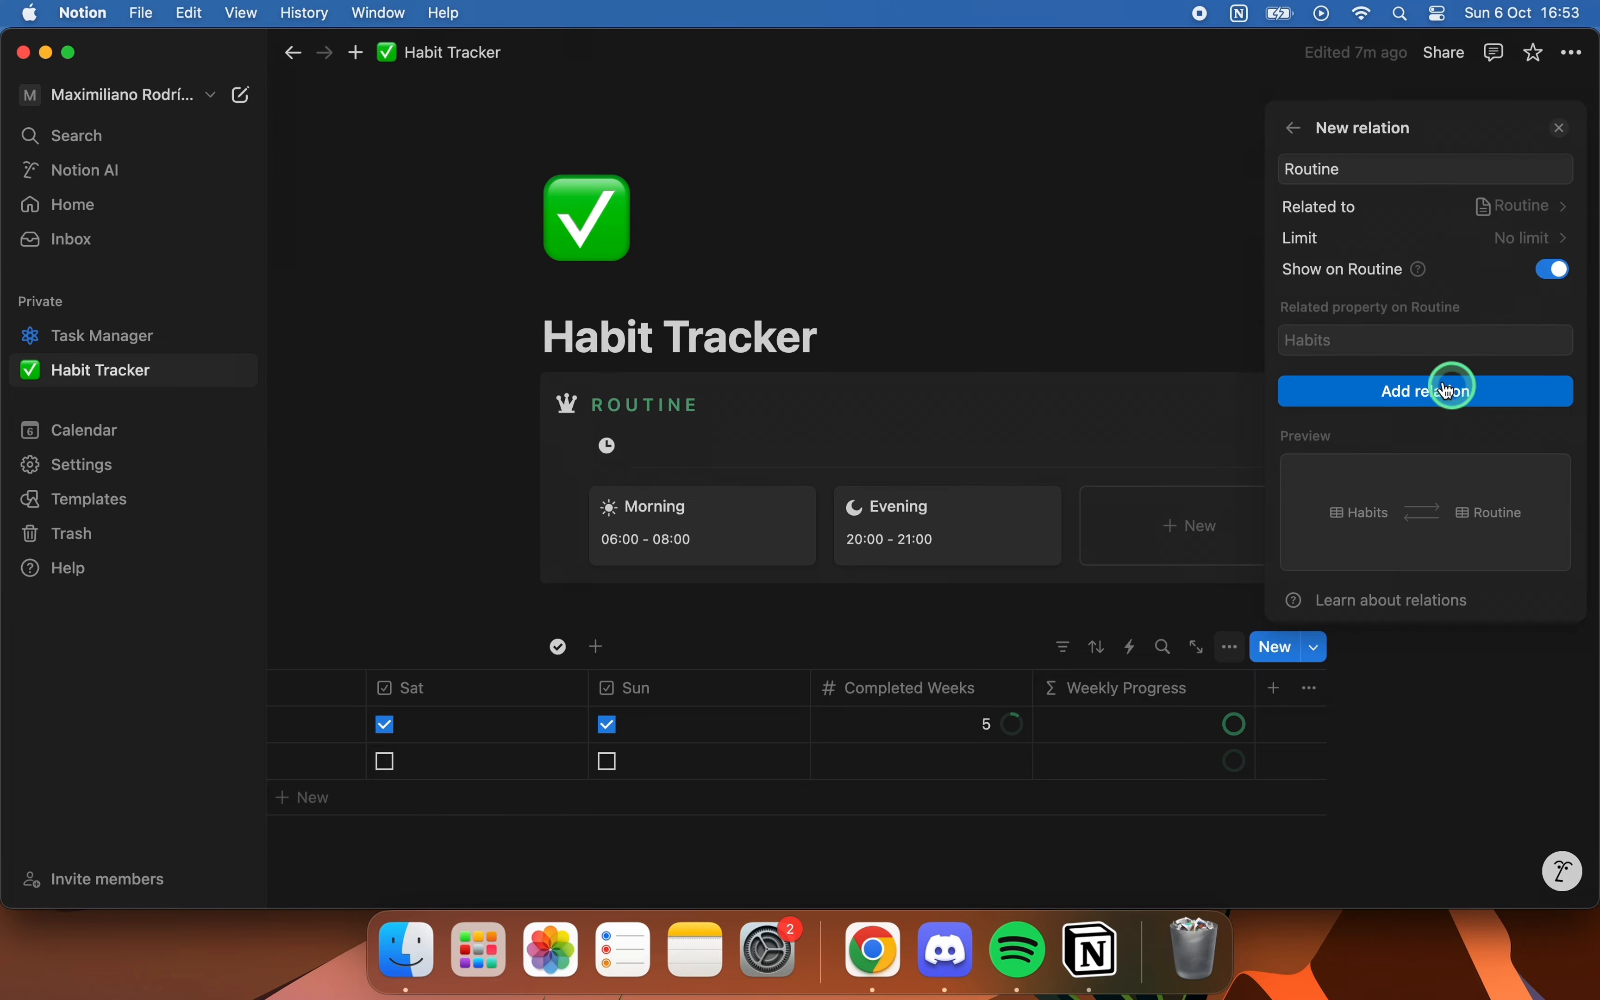
click(1416, 391)
click(1562, 75)
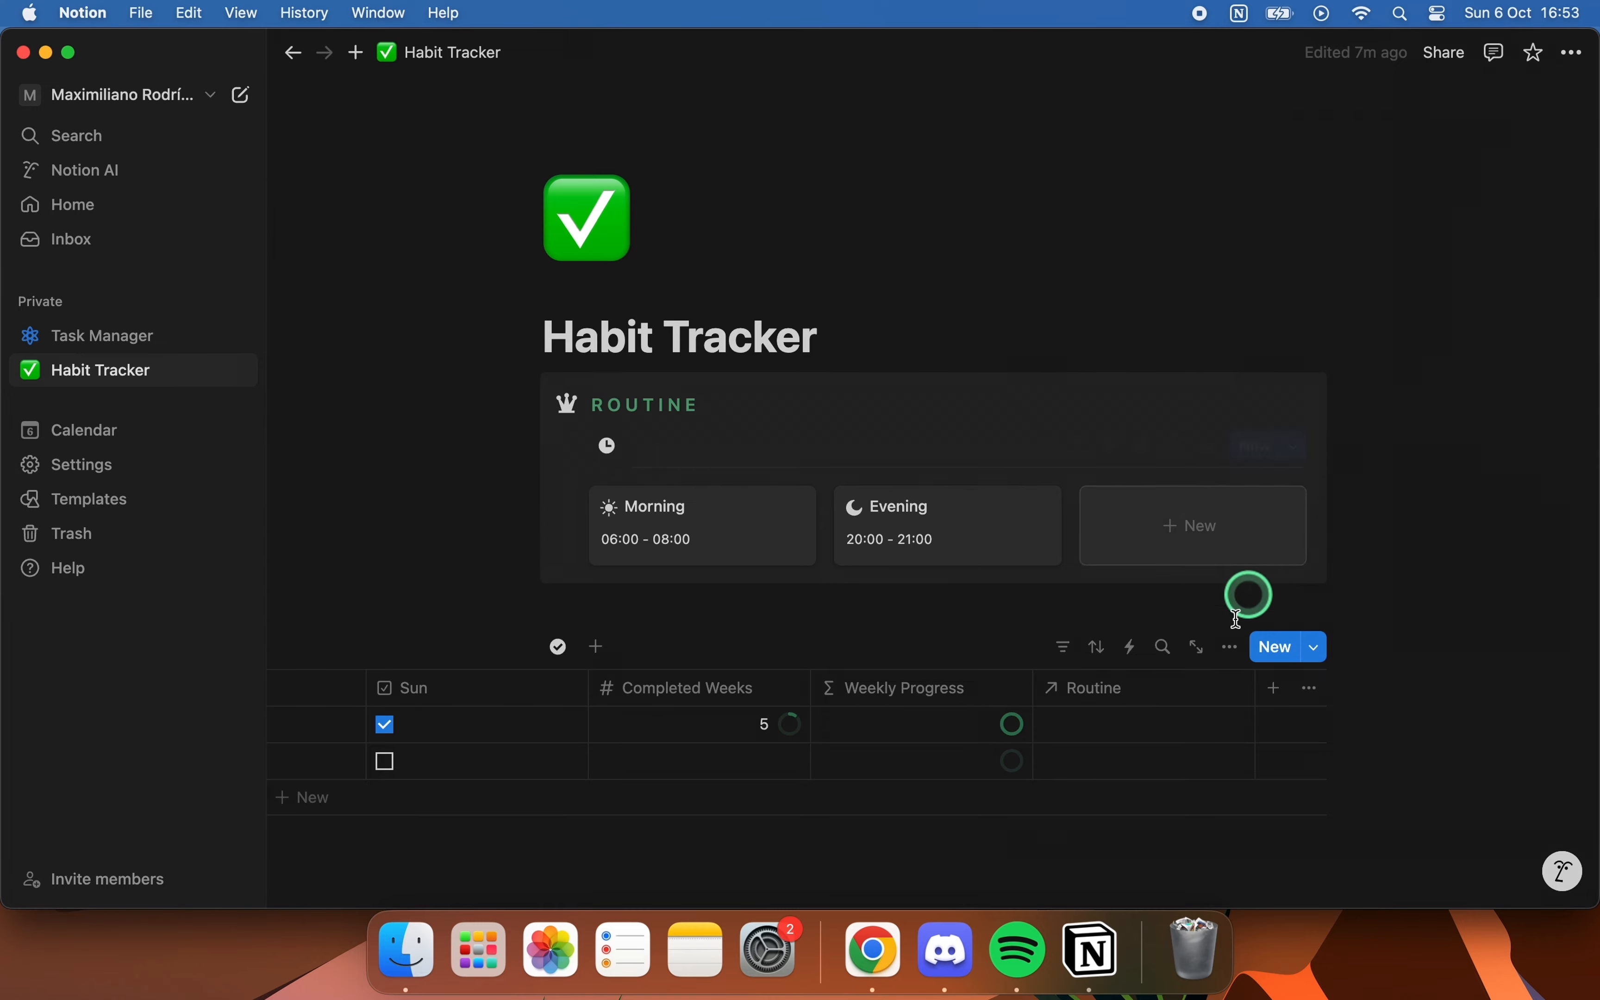
- Link the Running habit to the Morning routine and the Journal habit to the Evening routine
scroll(1206, 698, left, 10)
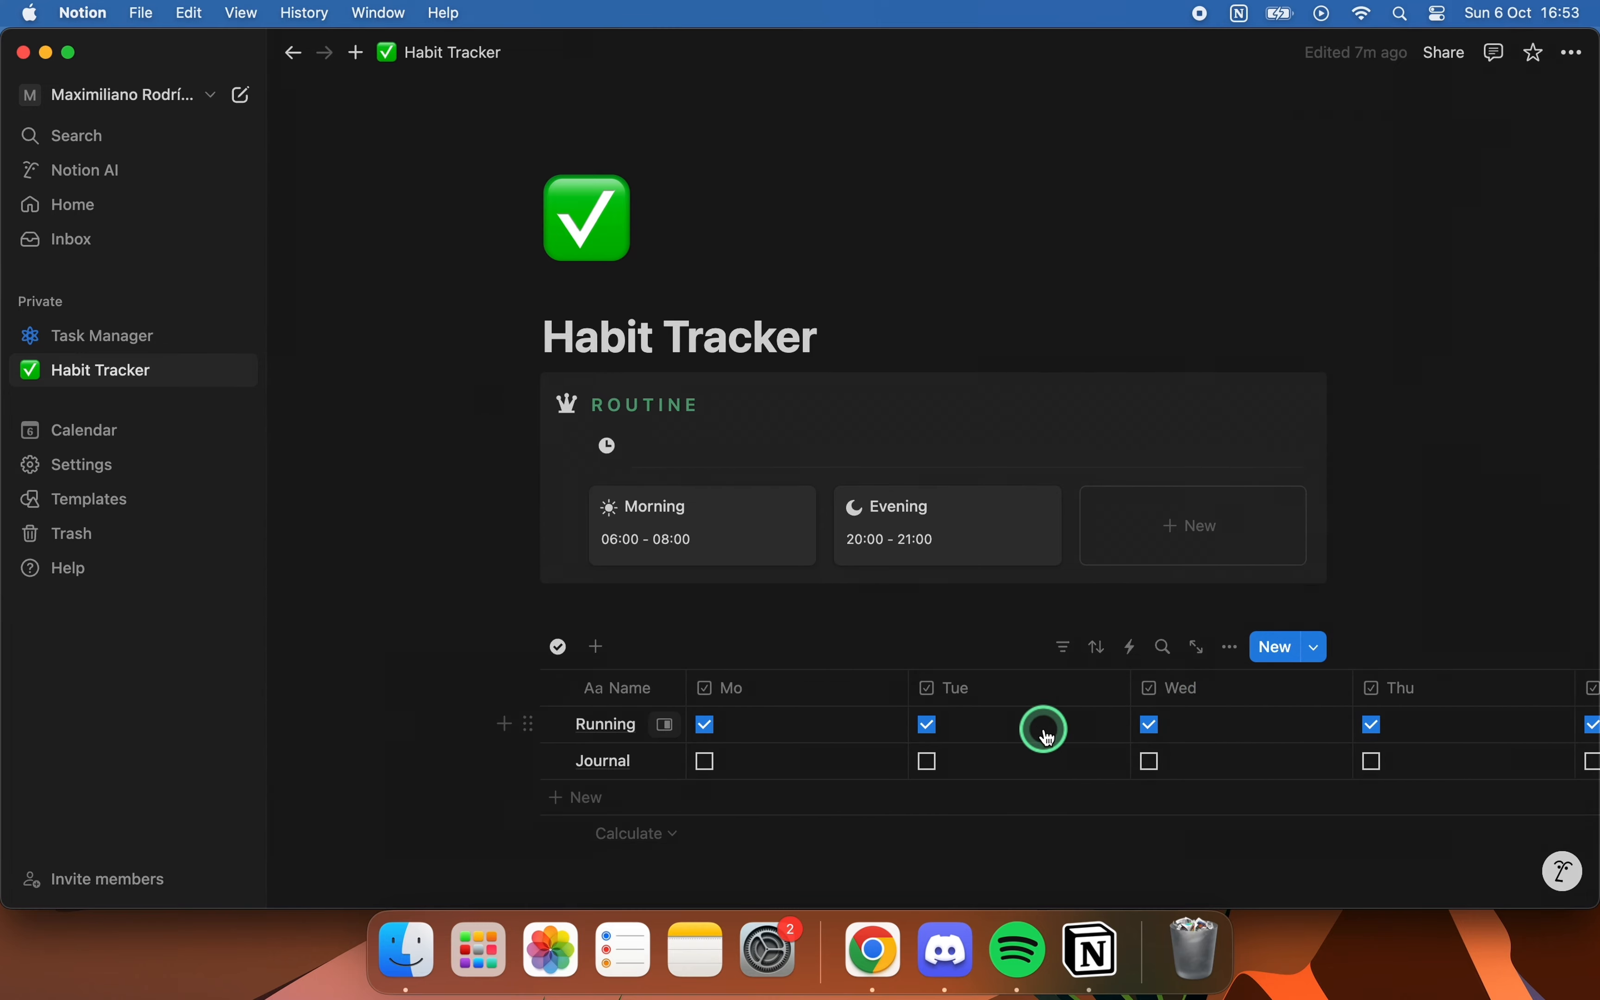
scroll(1110, 736, right, 10)
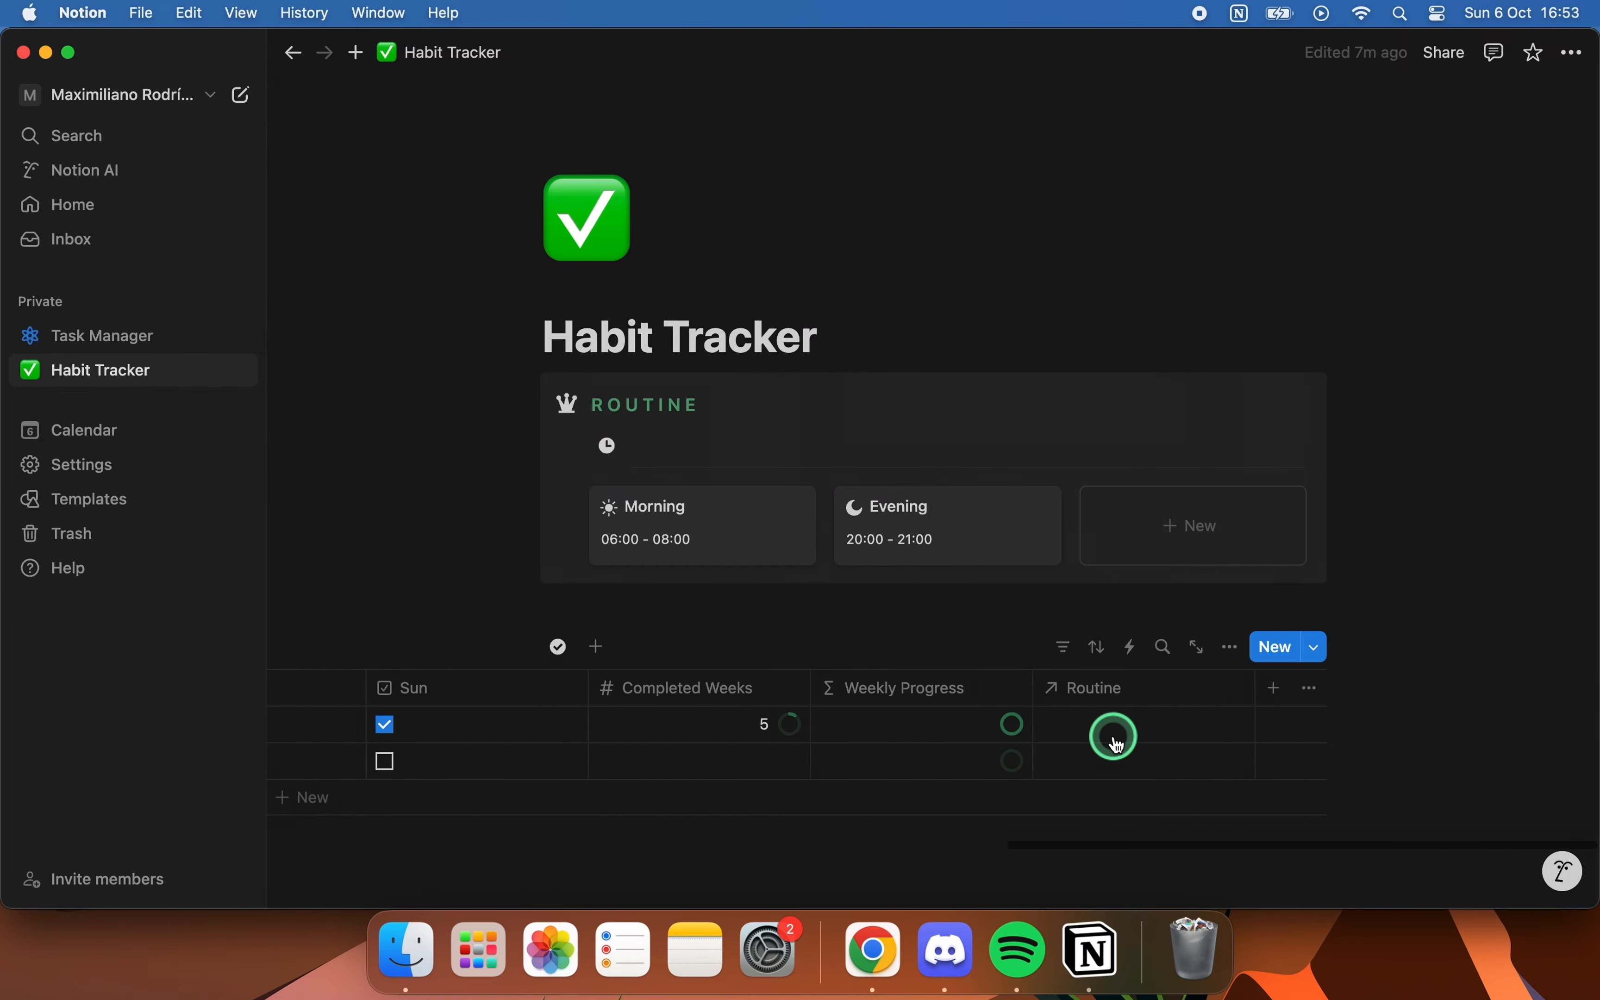
click(1088, 721)
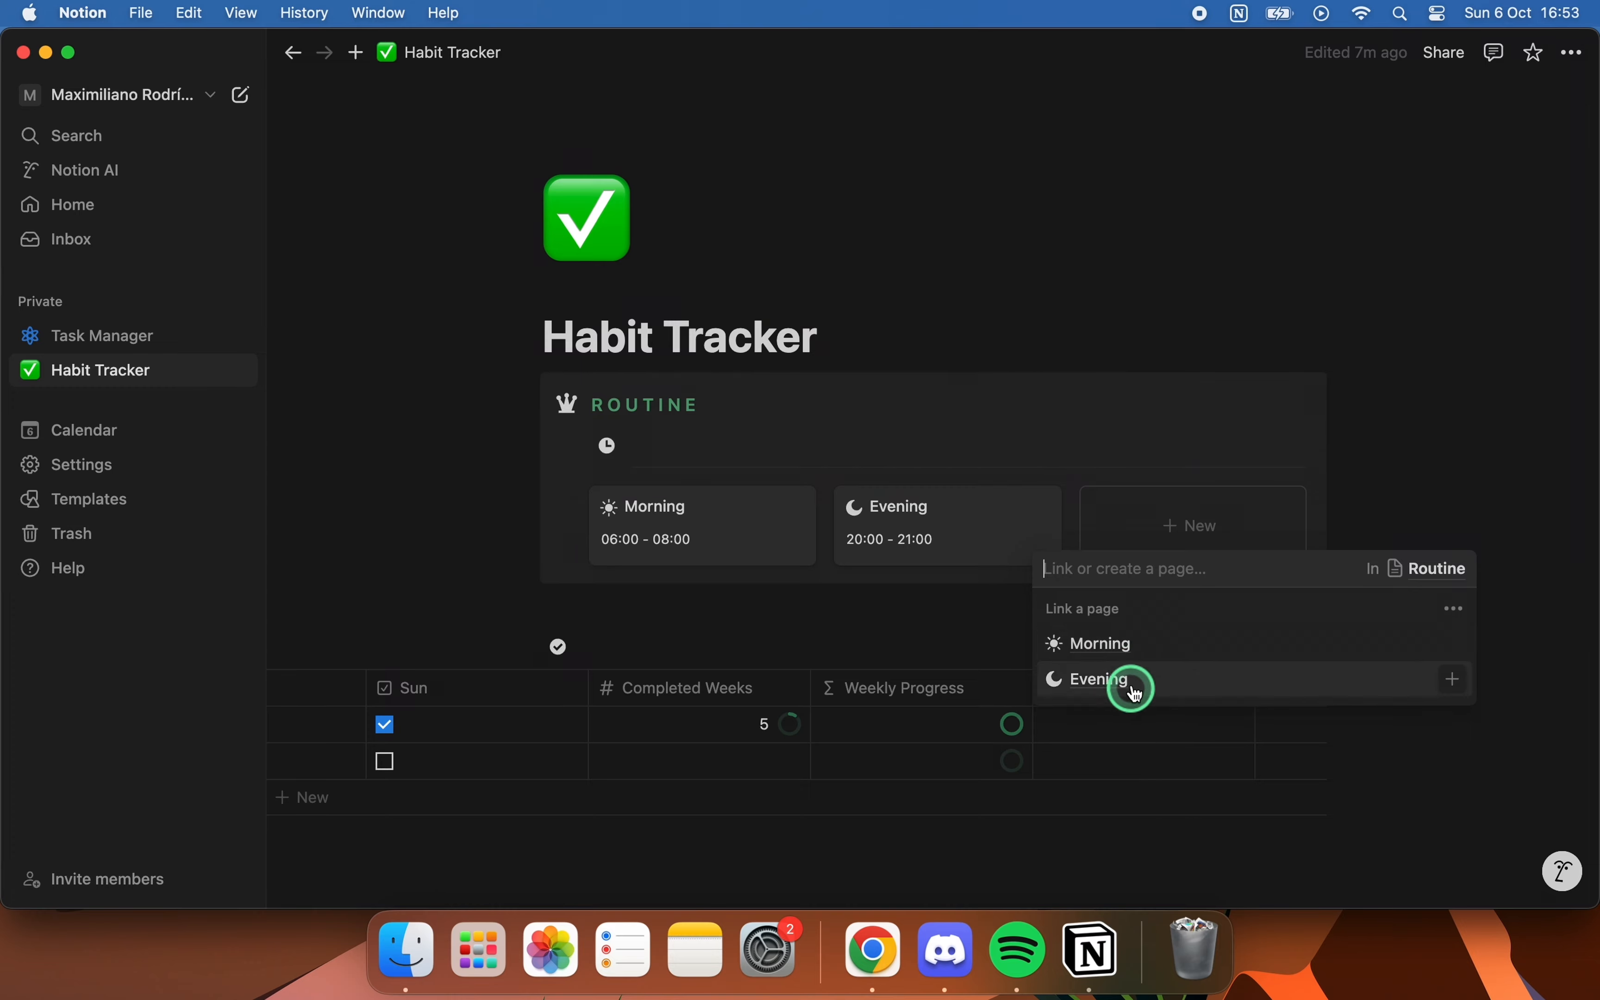
click(1145, 644)
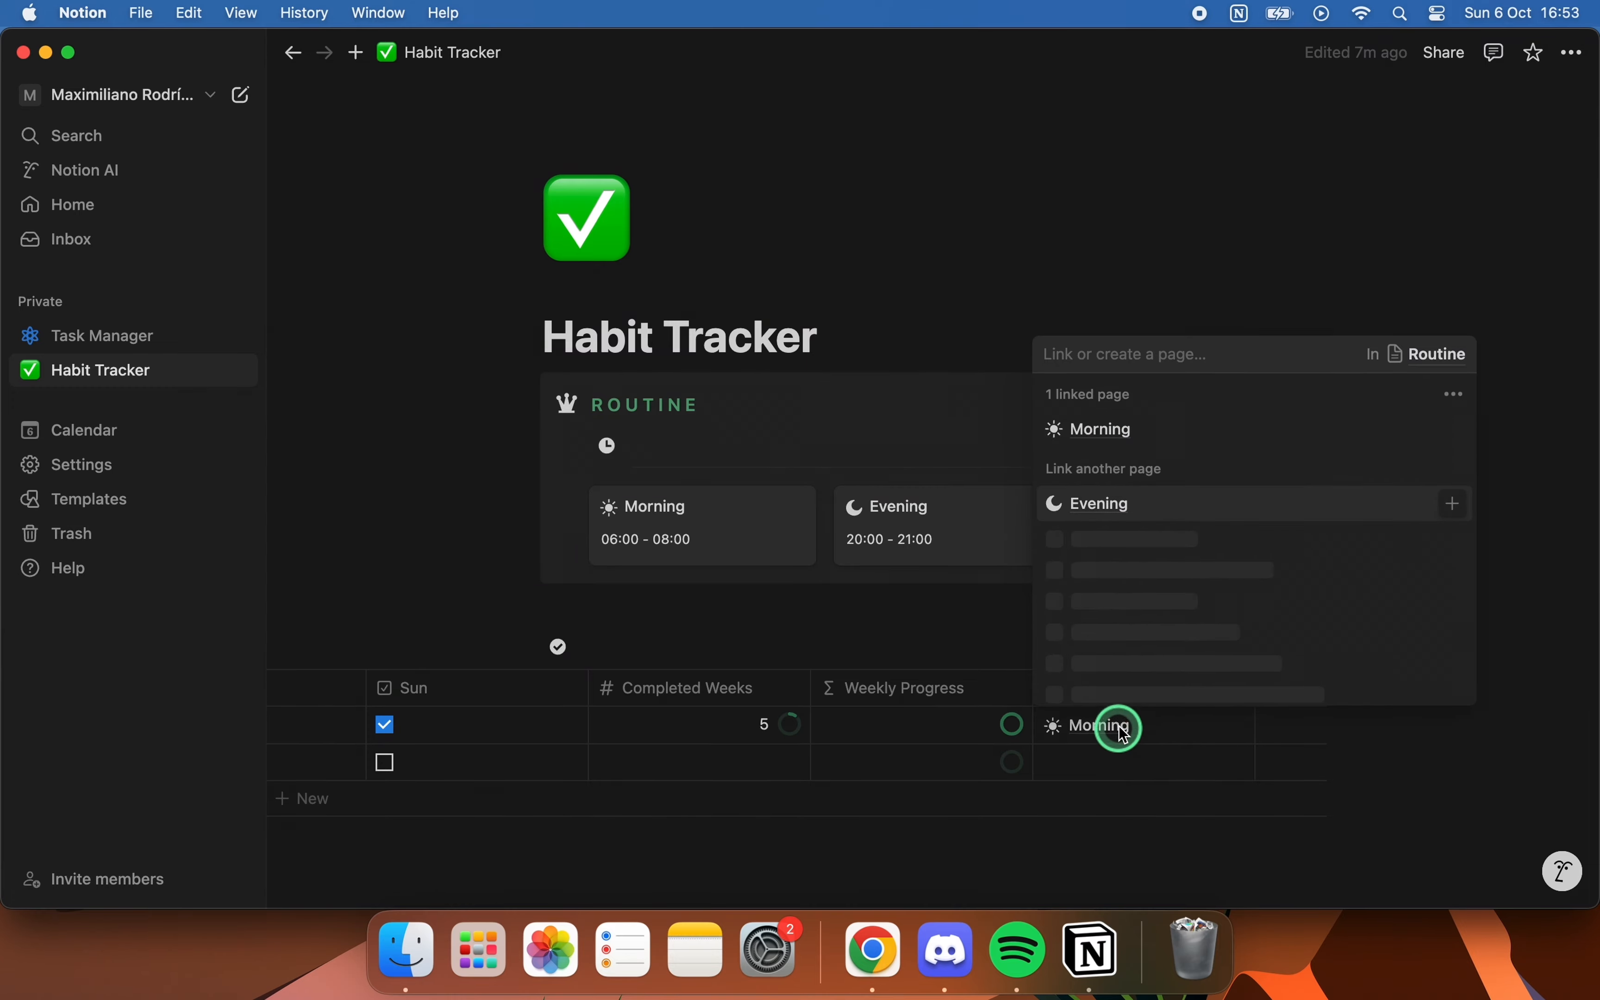
click(1140, 761)
click(1127, 758)
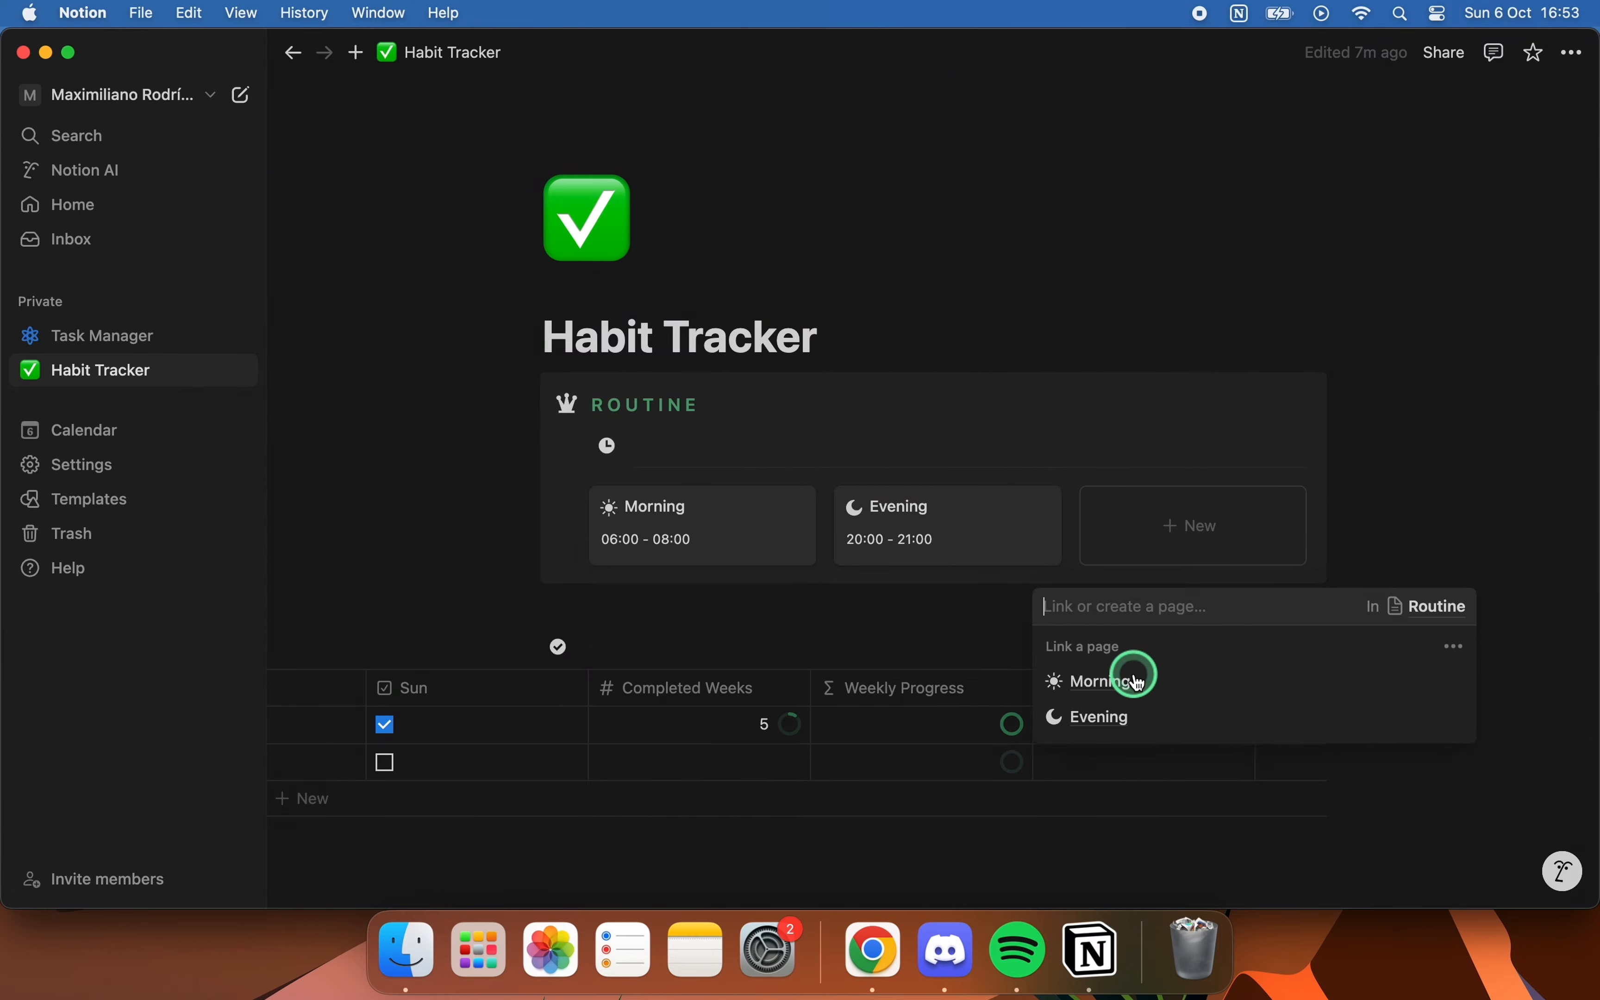
click(1117, 716)
click(1098, 820)
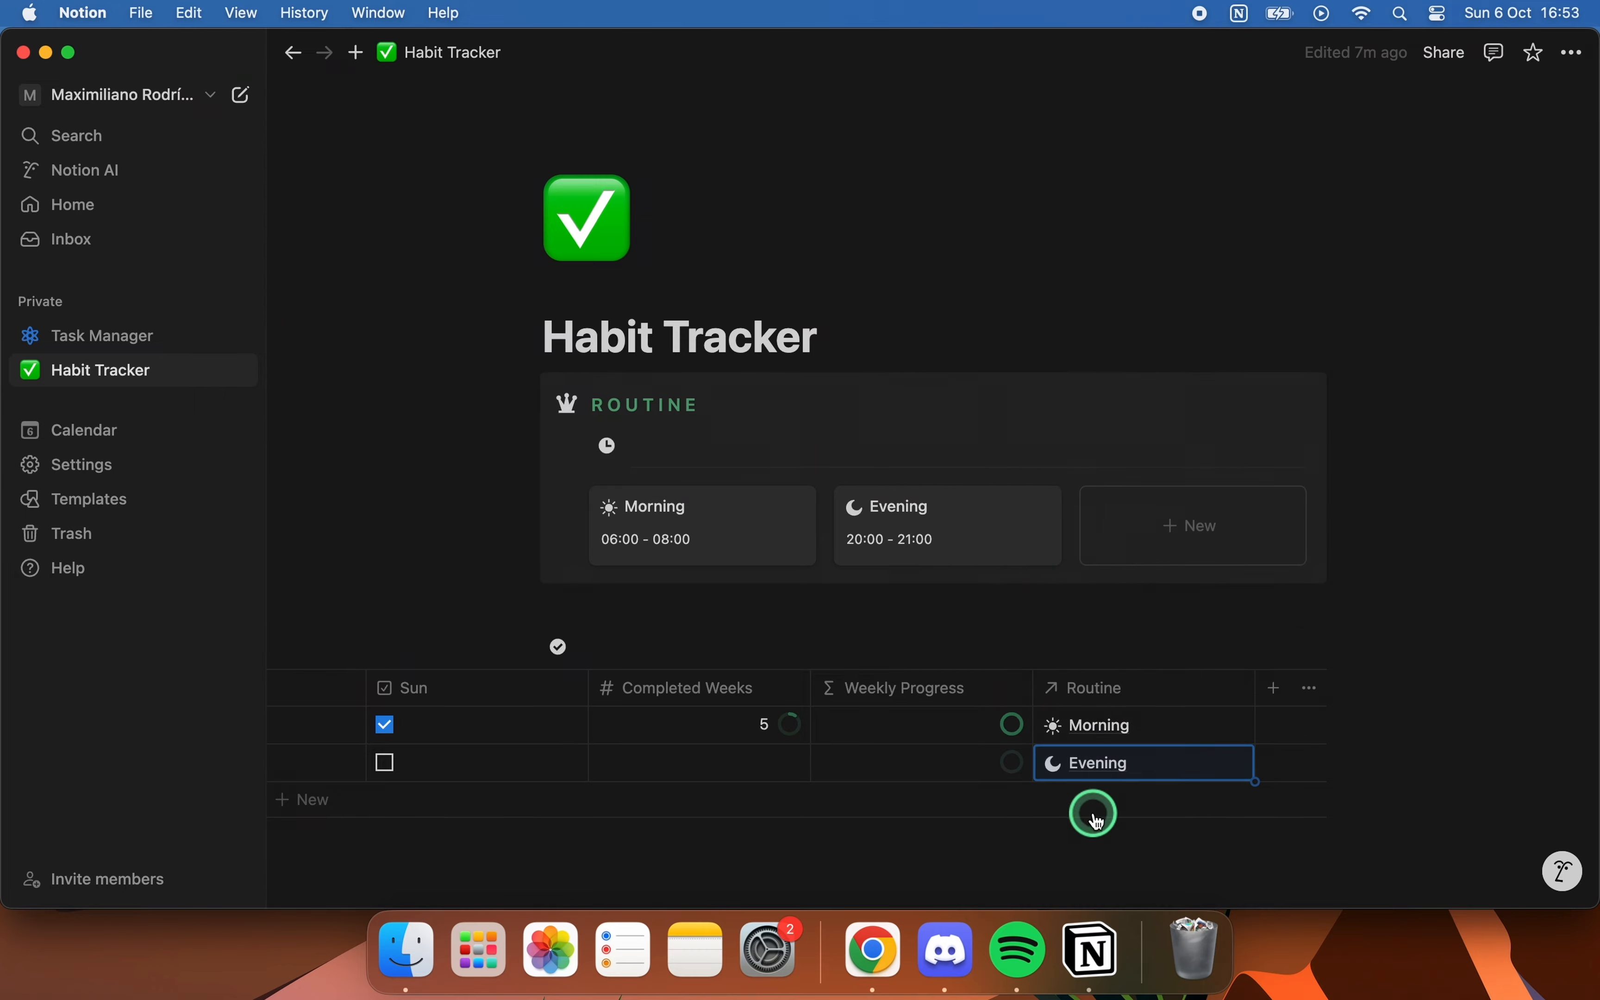
- Change the layout of the Habits view from Table to List
scroll(979, 760, left, 10)
scroll(971, 760, right, 6)
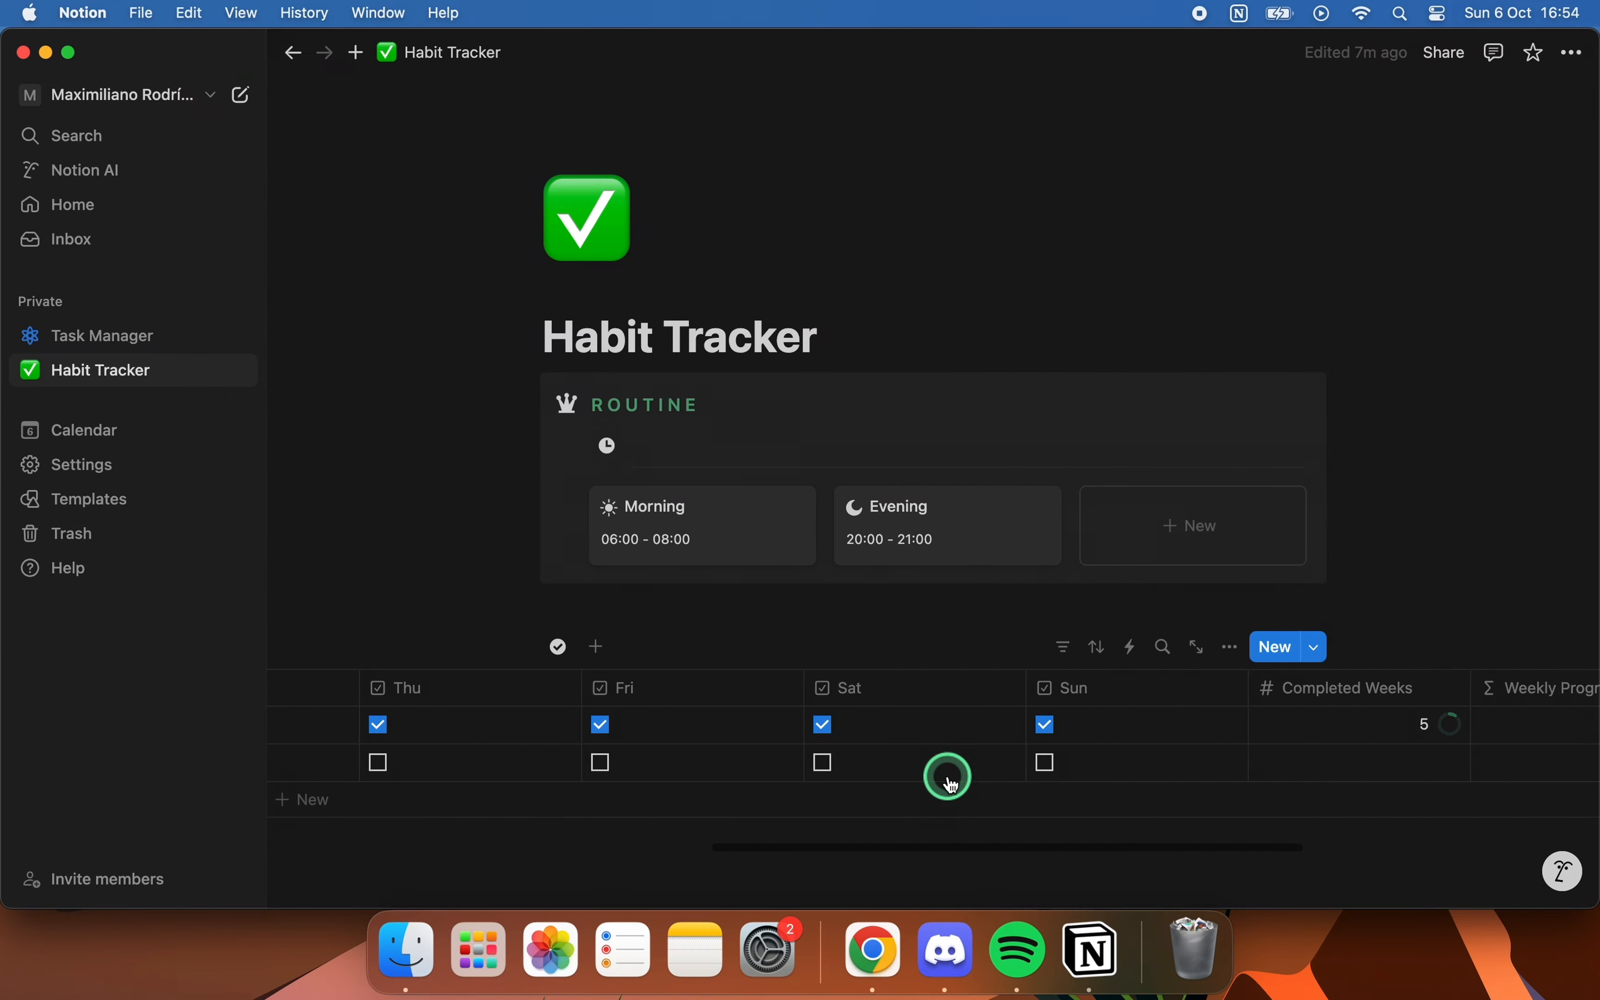
scroll(948, 780, right, 8)
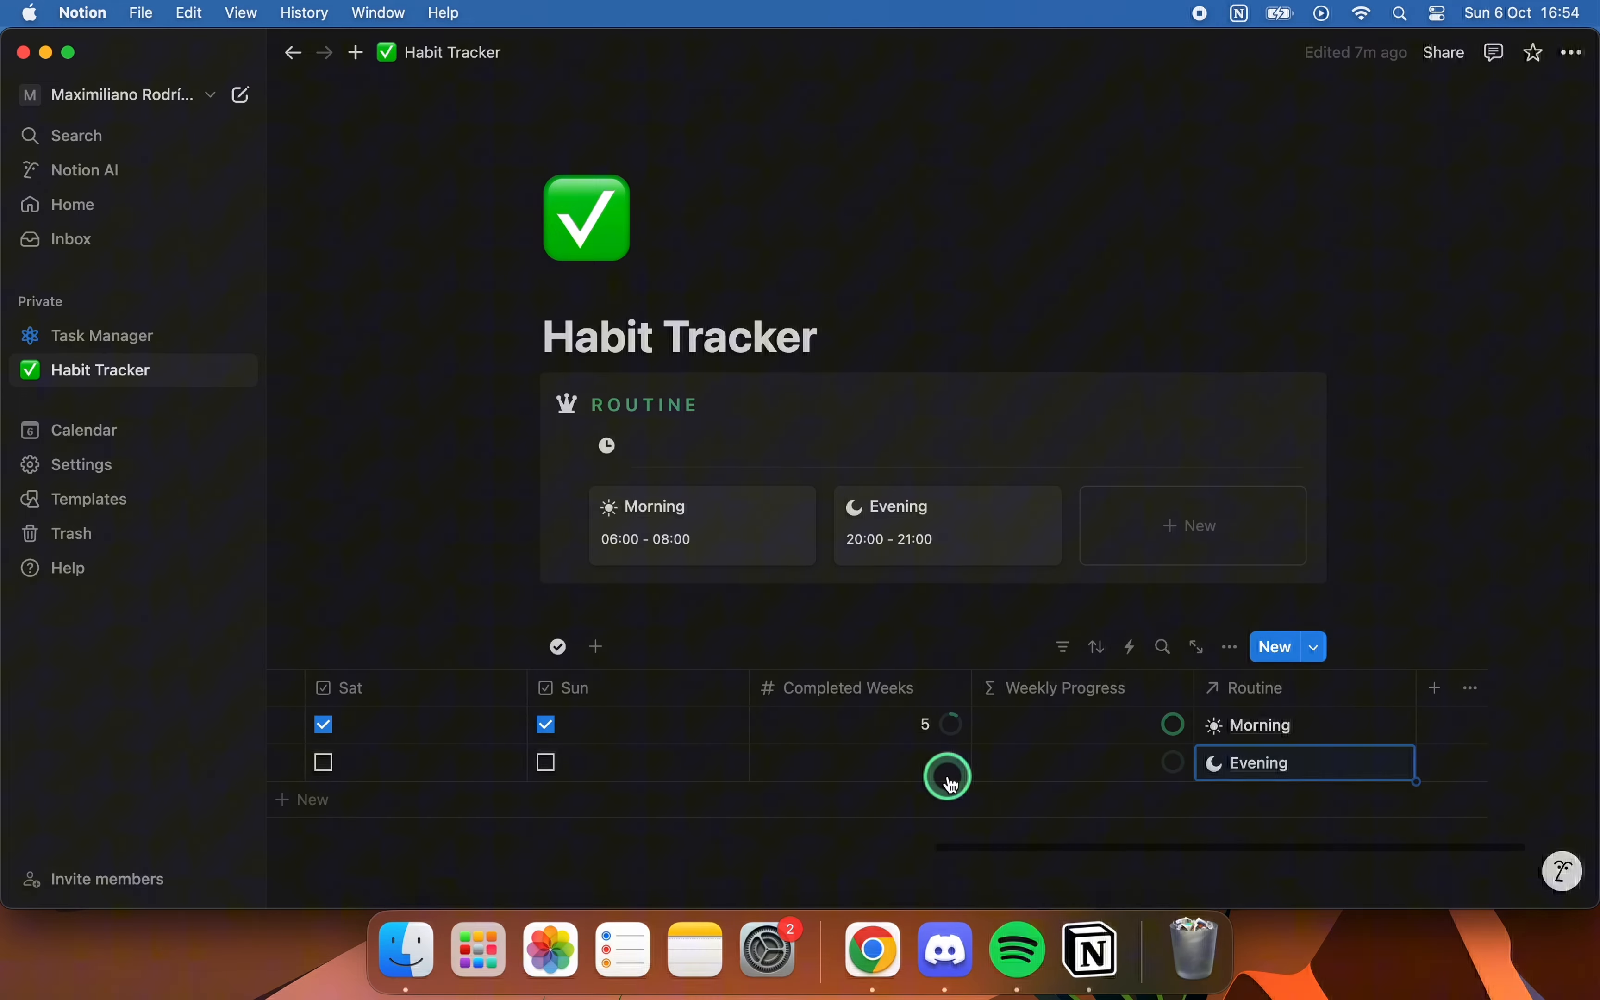
click(1236, 651)
click(1392, 184)
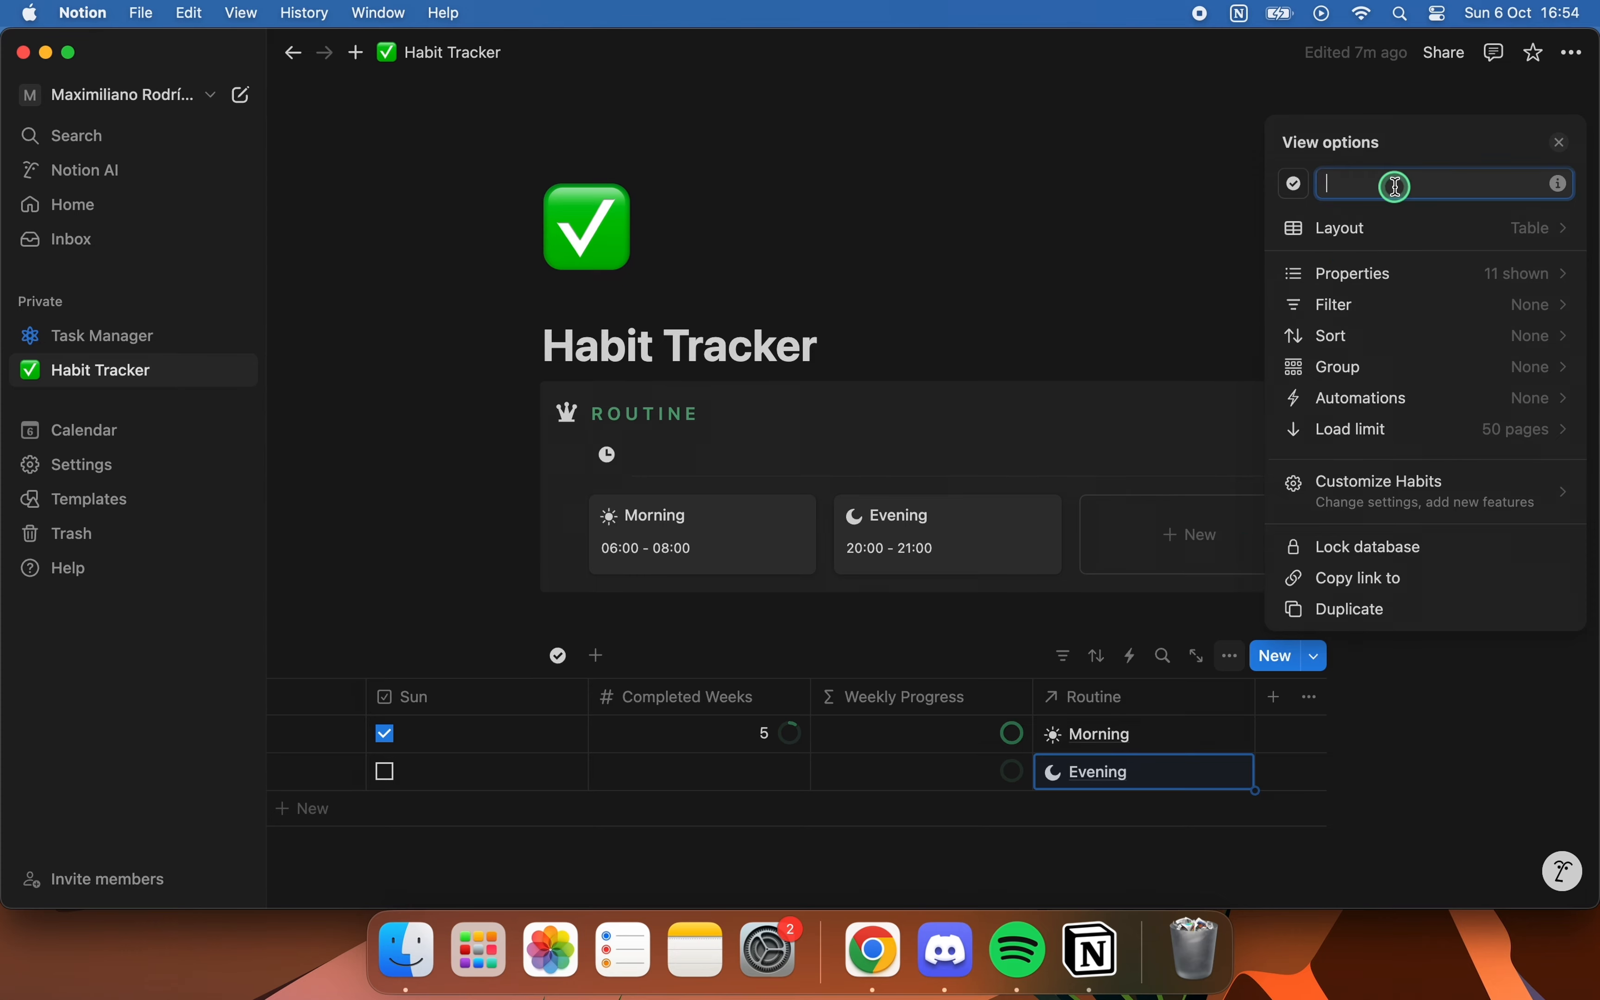
click(1360, 246)
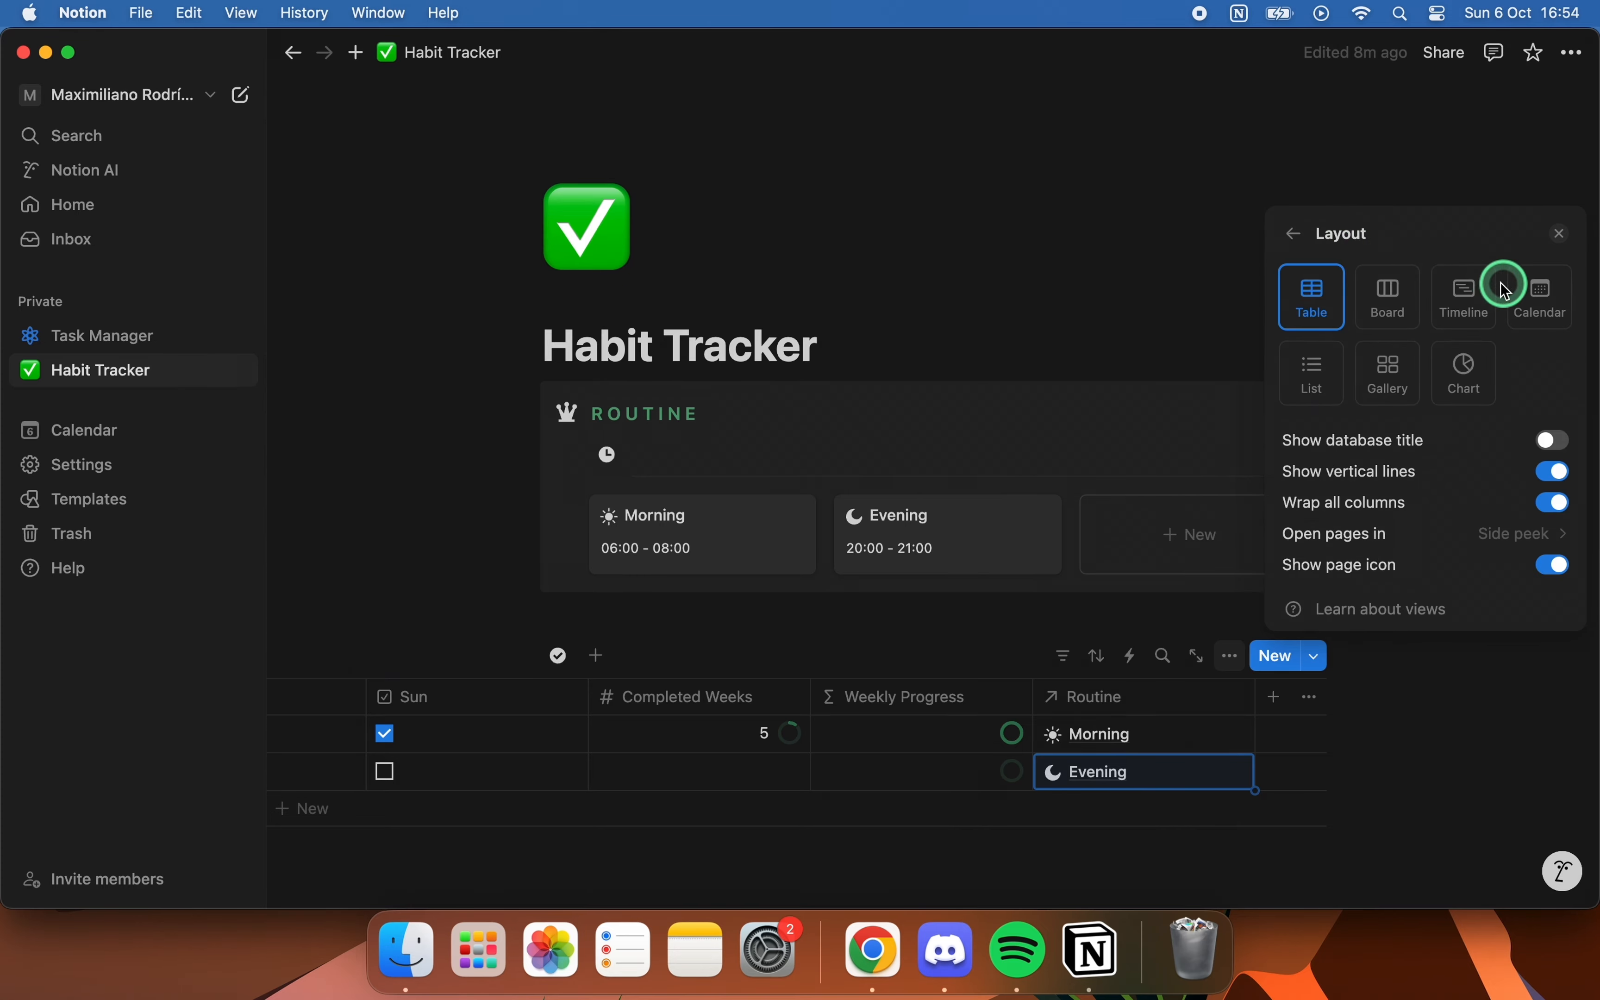
click(1314, 370)
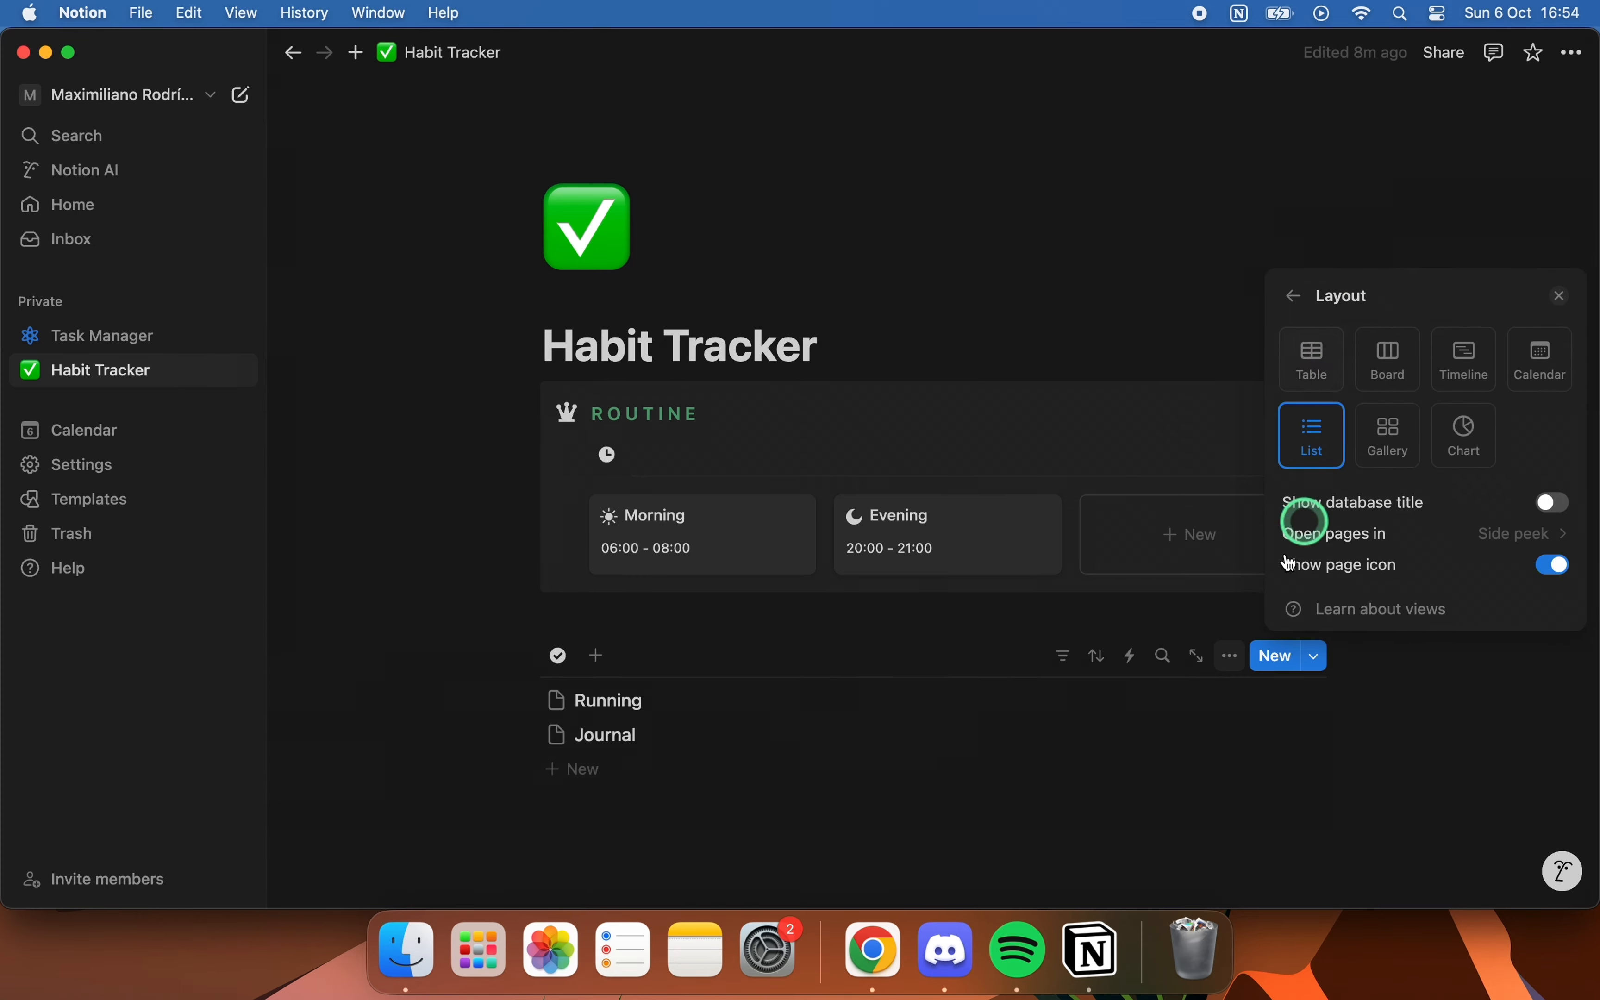
click(1081, 784)
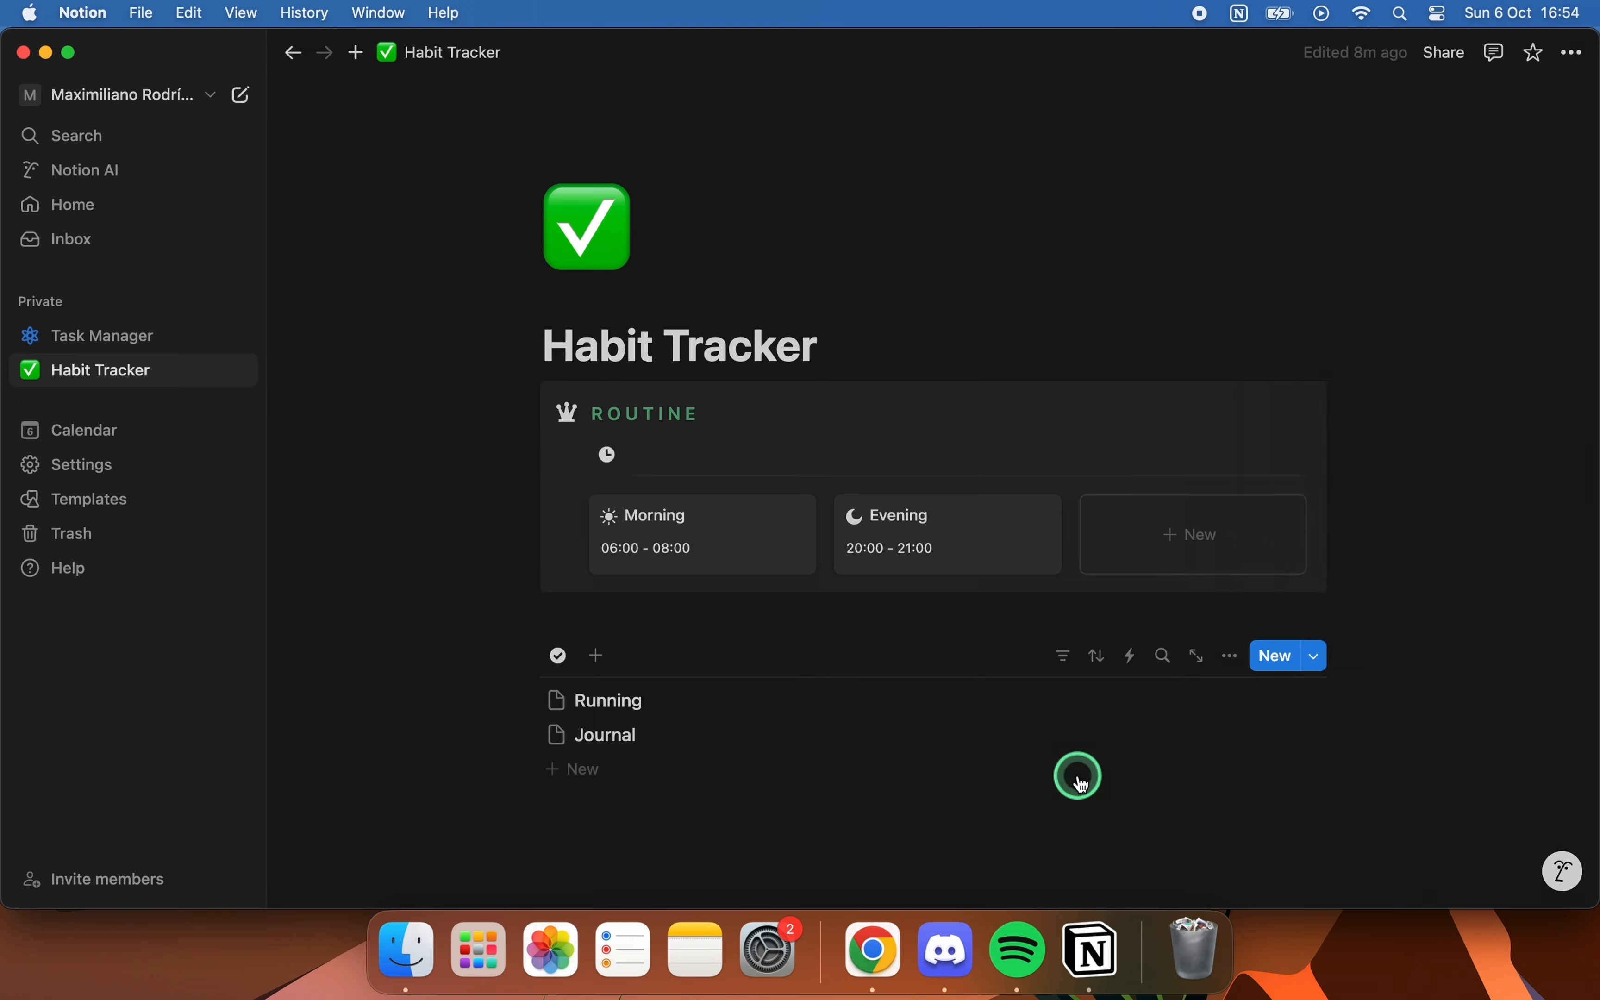
- Show every property except Routine in the habits list and order the weekday checkboxes from Mo to Sun
click(1234, 664)
click(1380, 281)
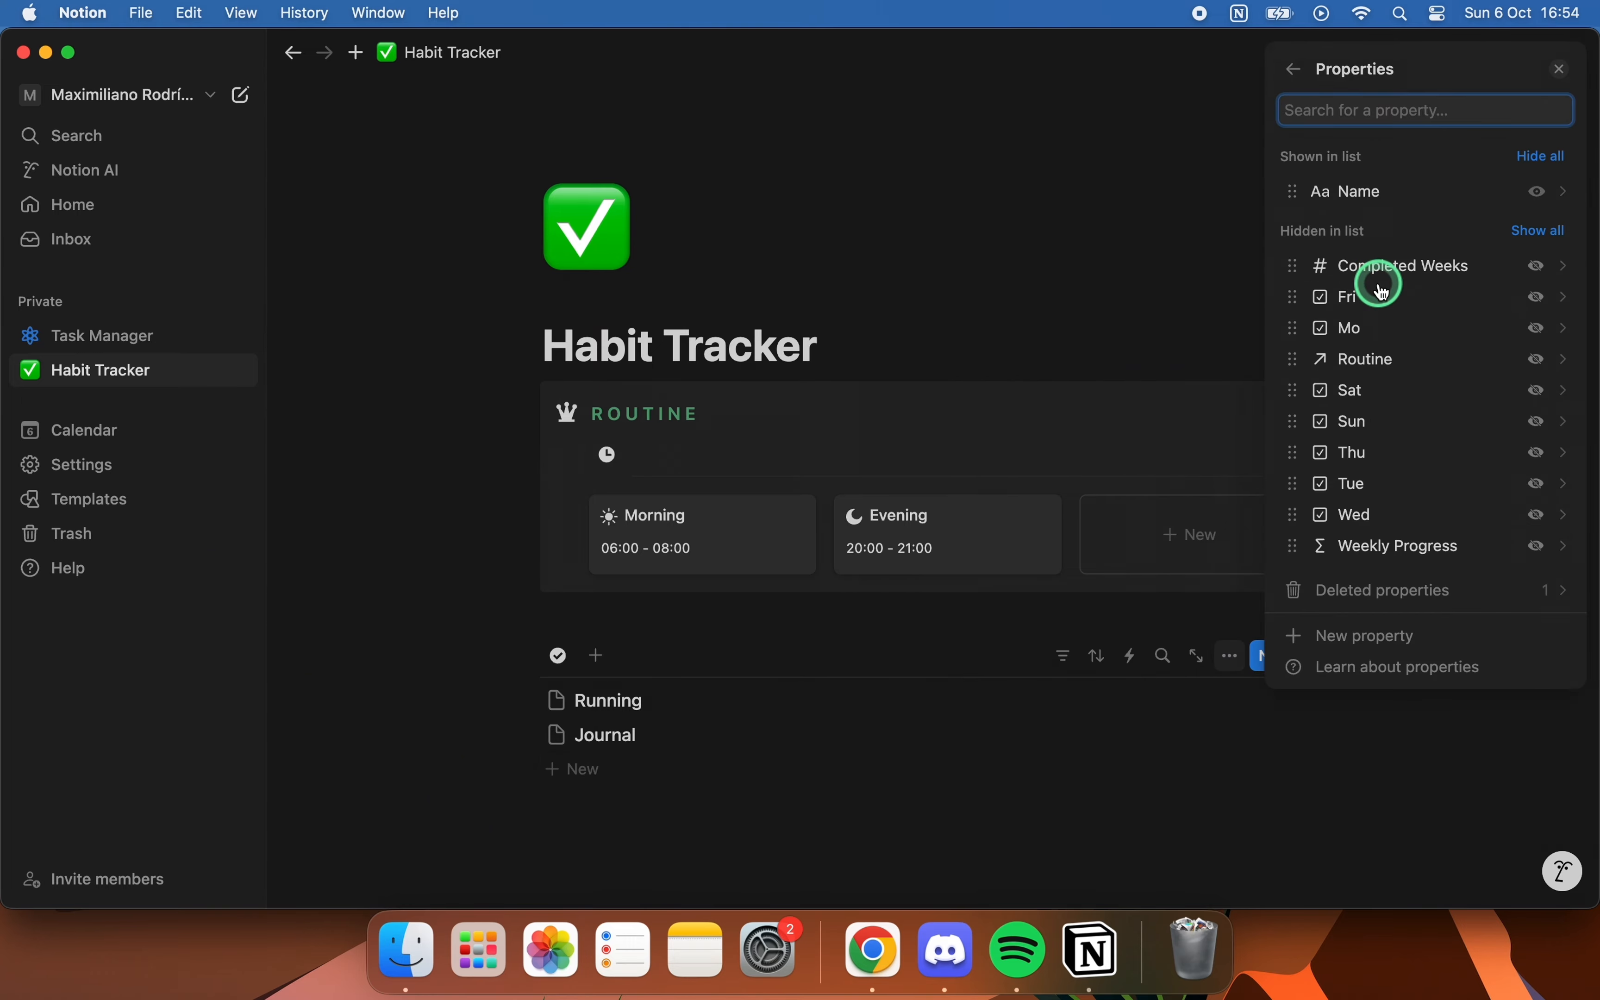
click(1547, 233)
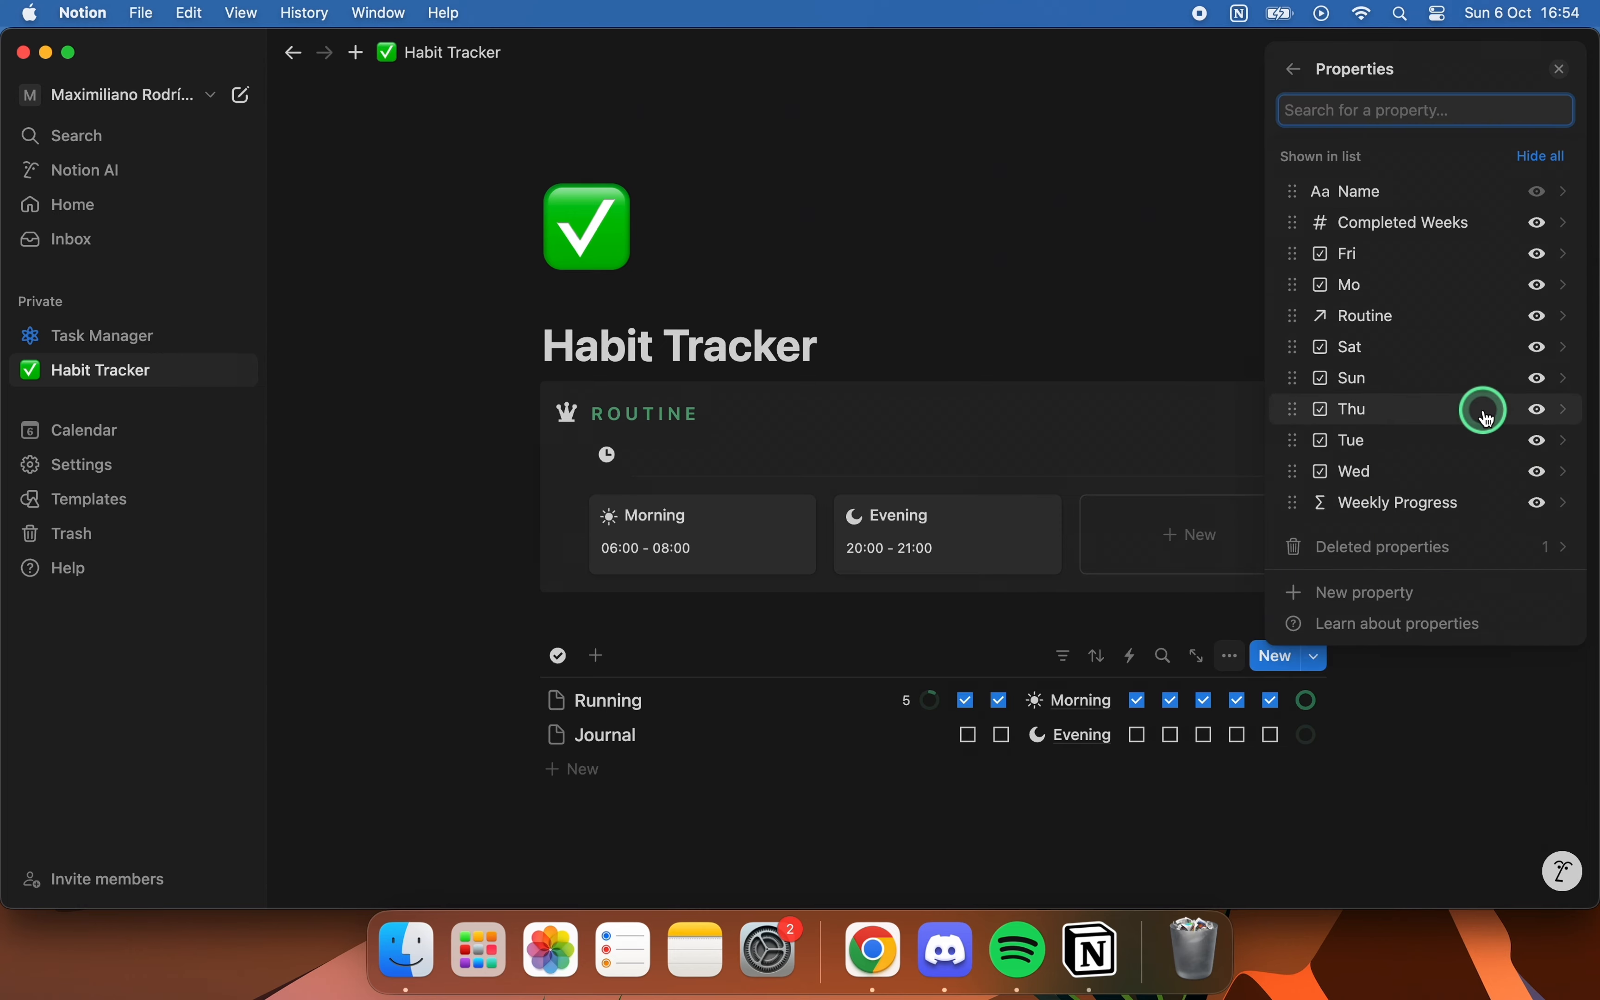
click(1540, 317)
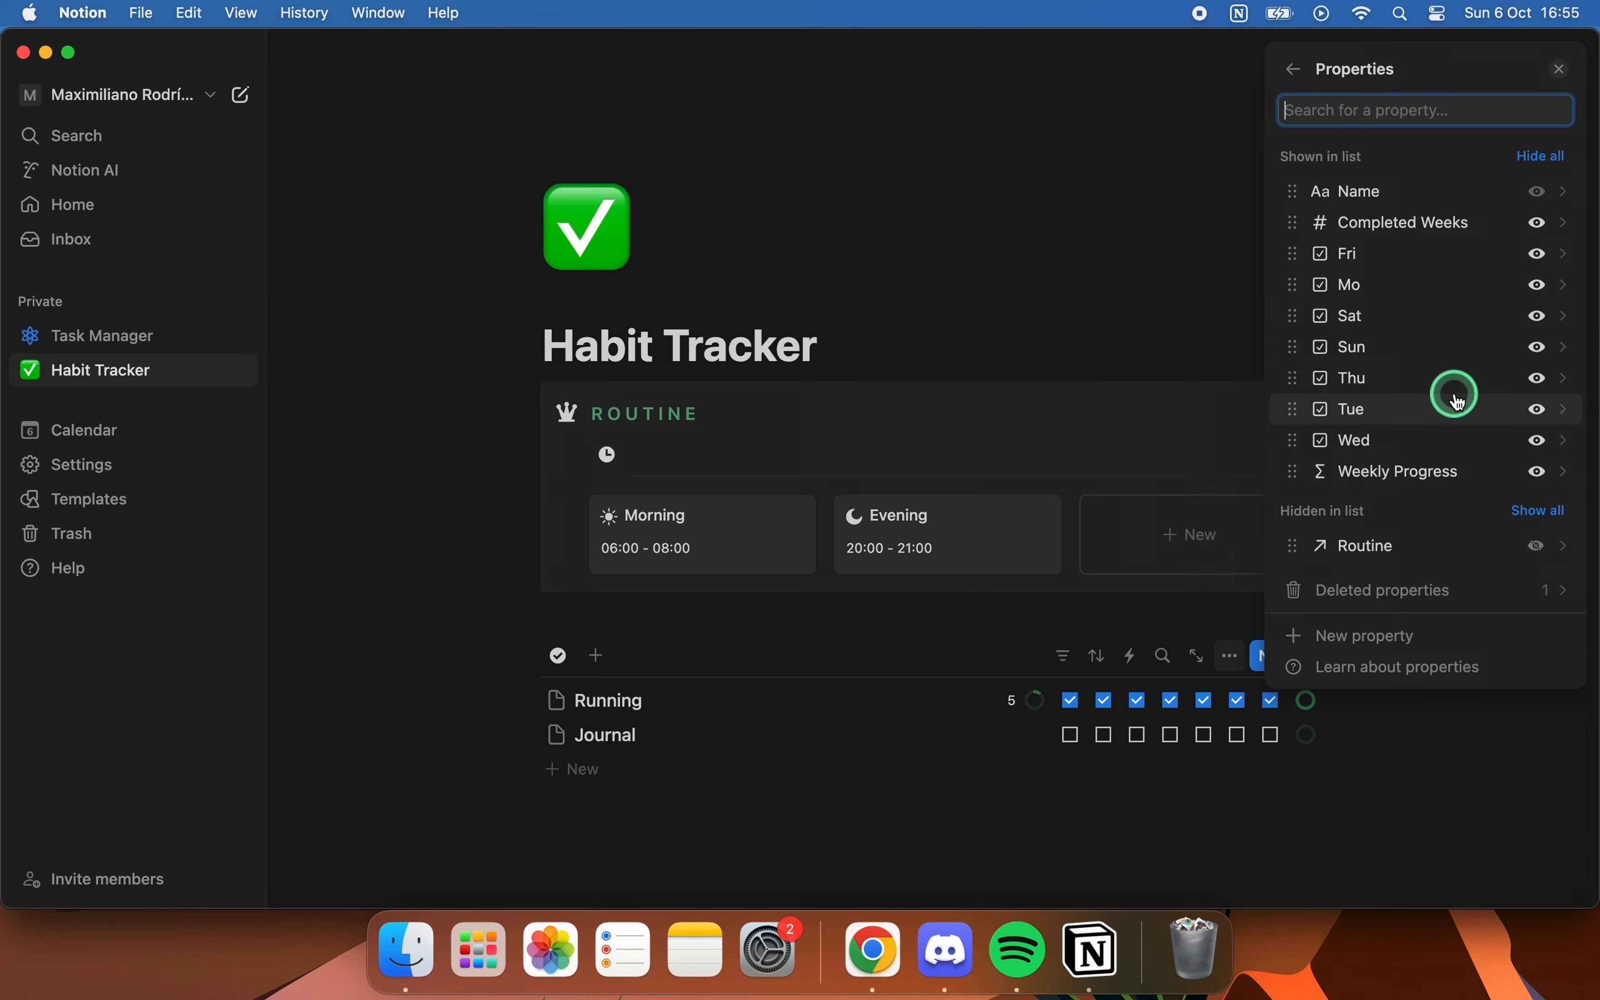
drag(1419, 281, 1421, 252)
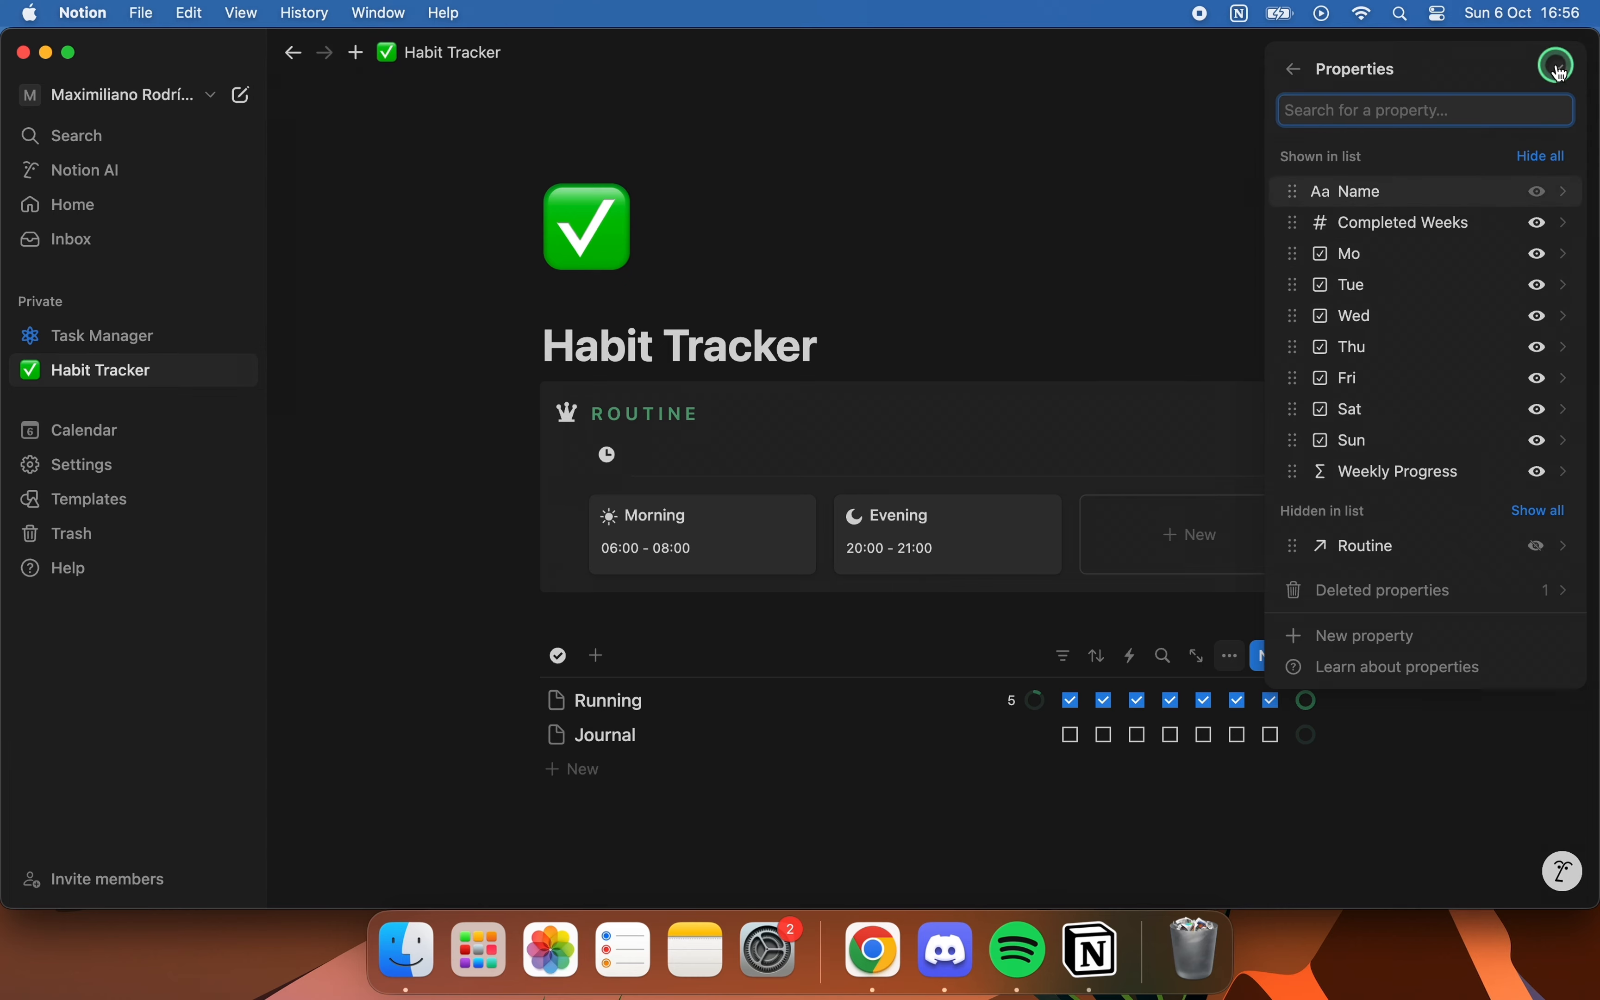
click(1560, 69)
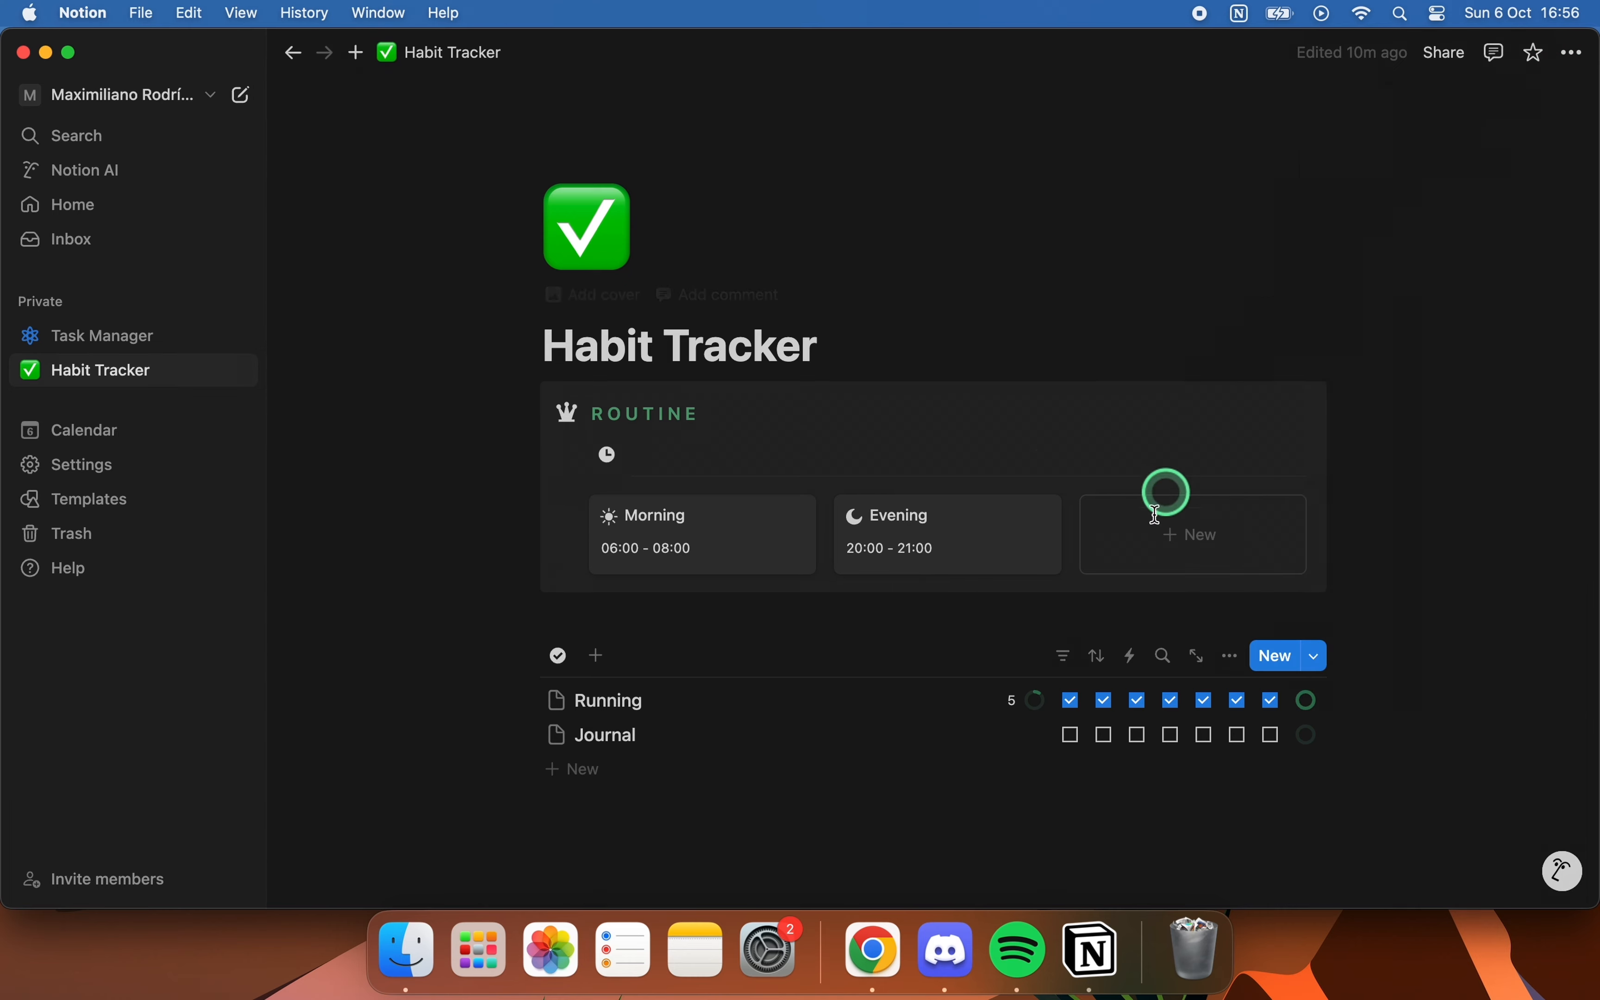
- Group the habits list by Routine with manual sorting, placing the Morning group above Evening
scroll(1196, 810, down, 3)
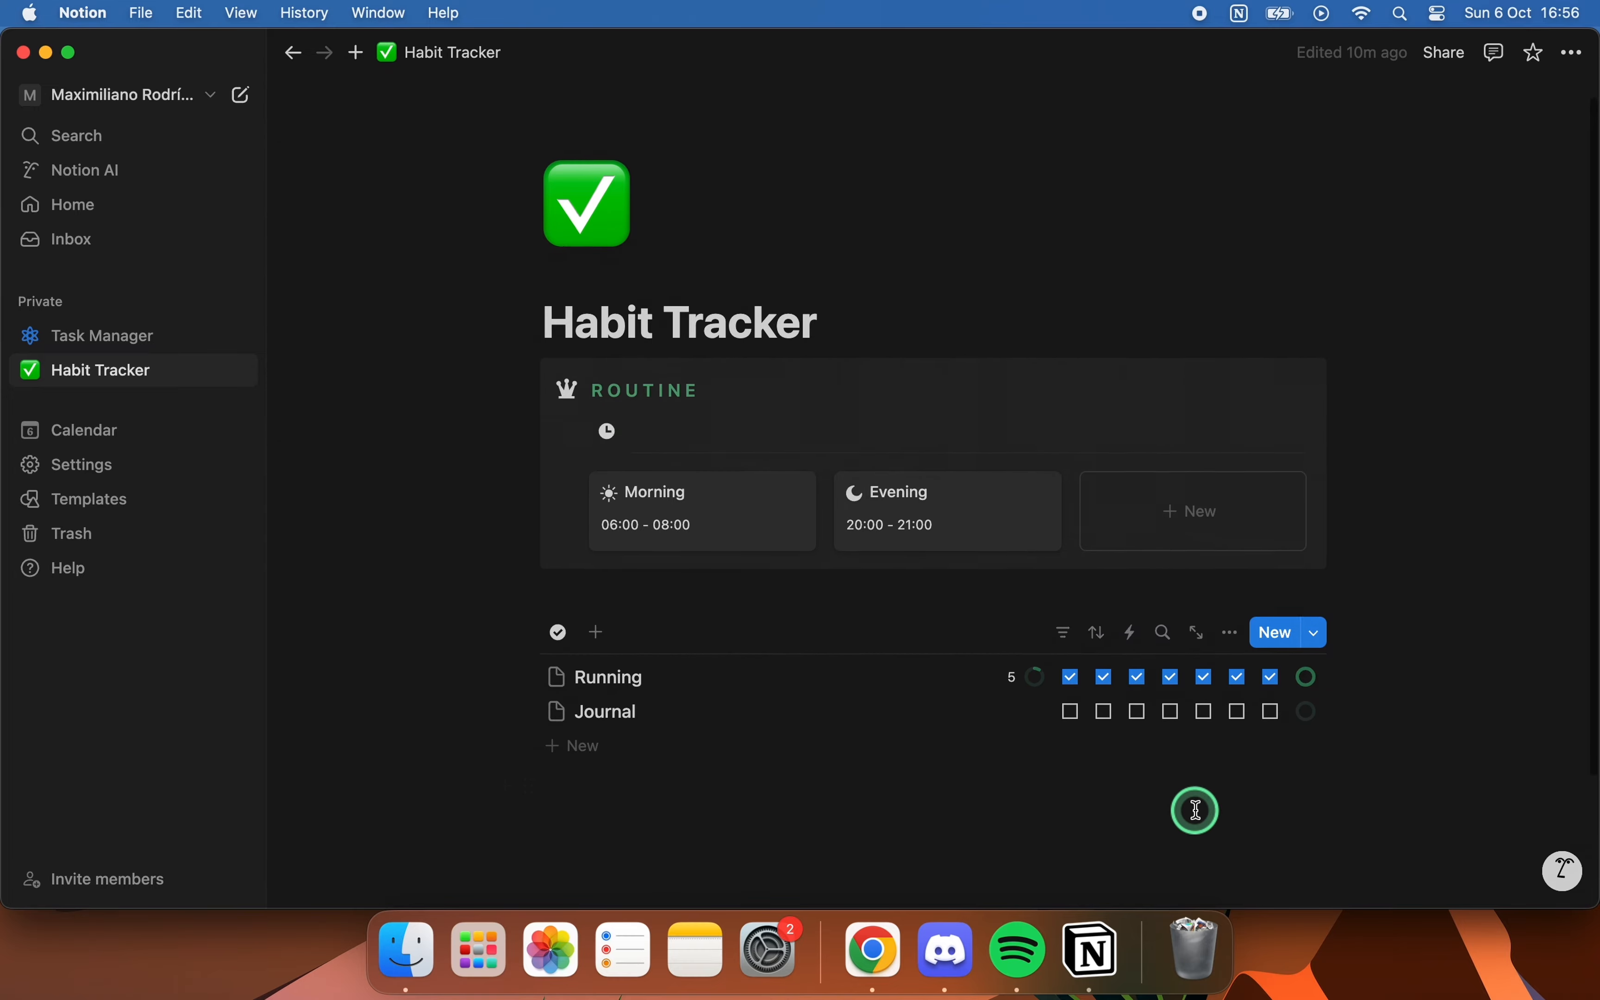
click(1218, 566)
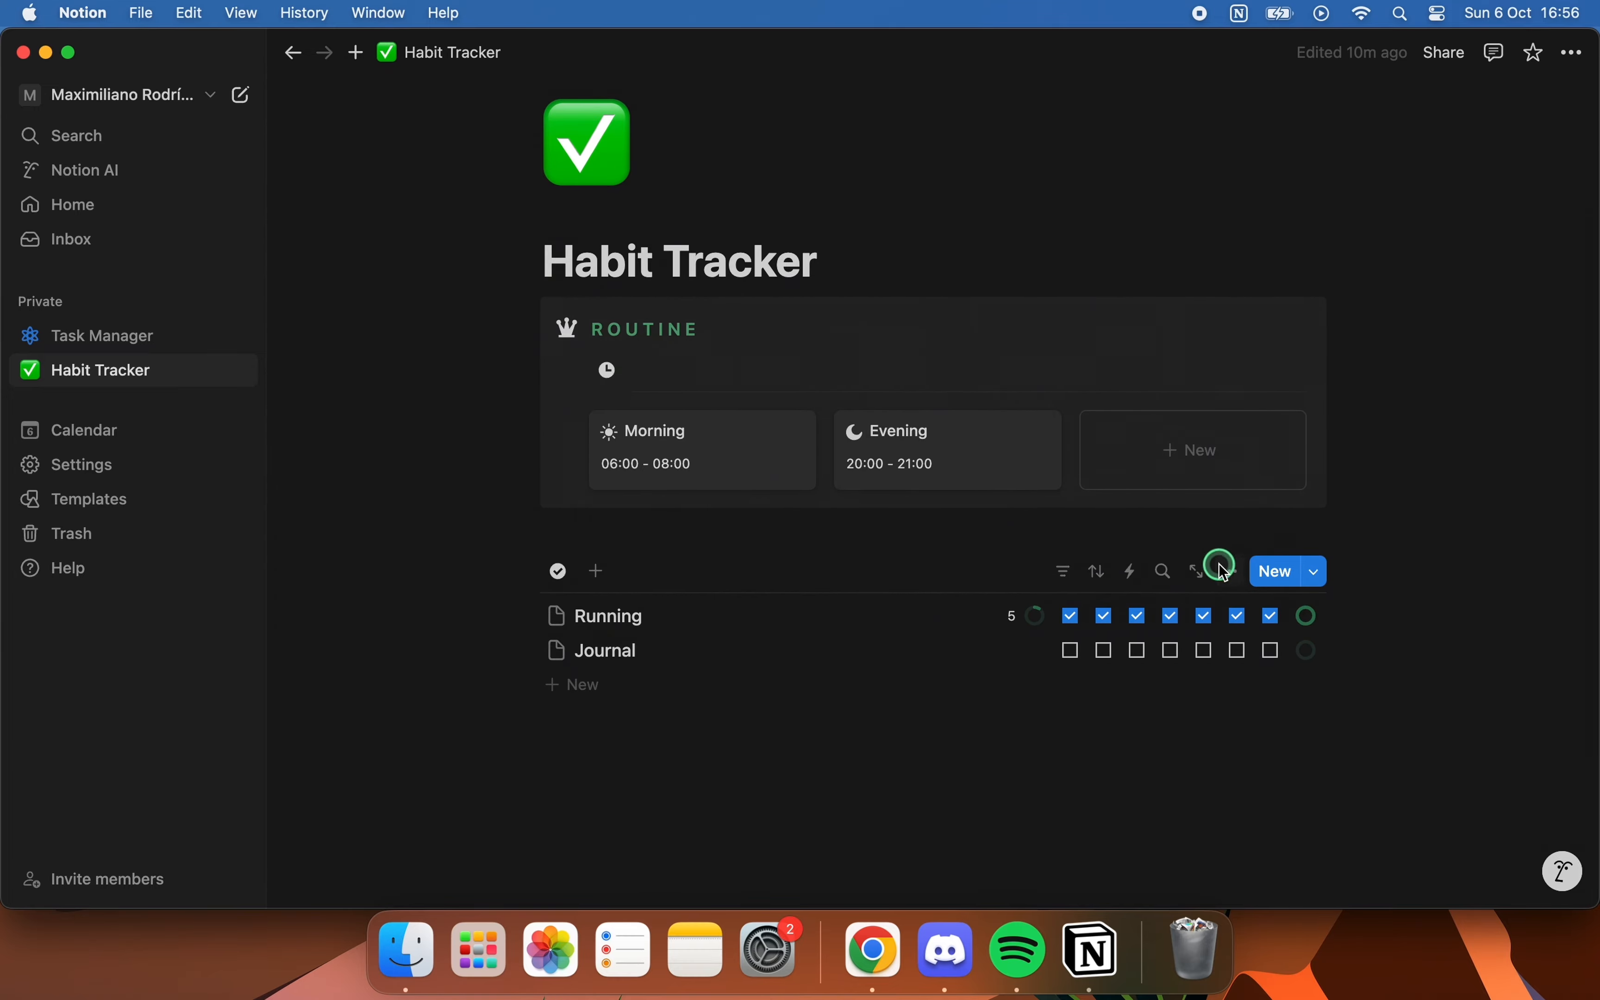
click(1378, 318)
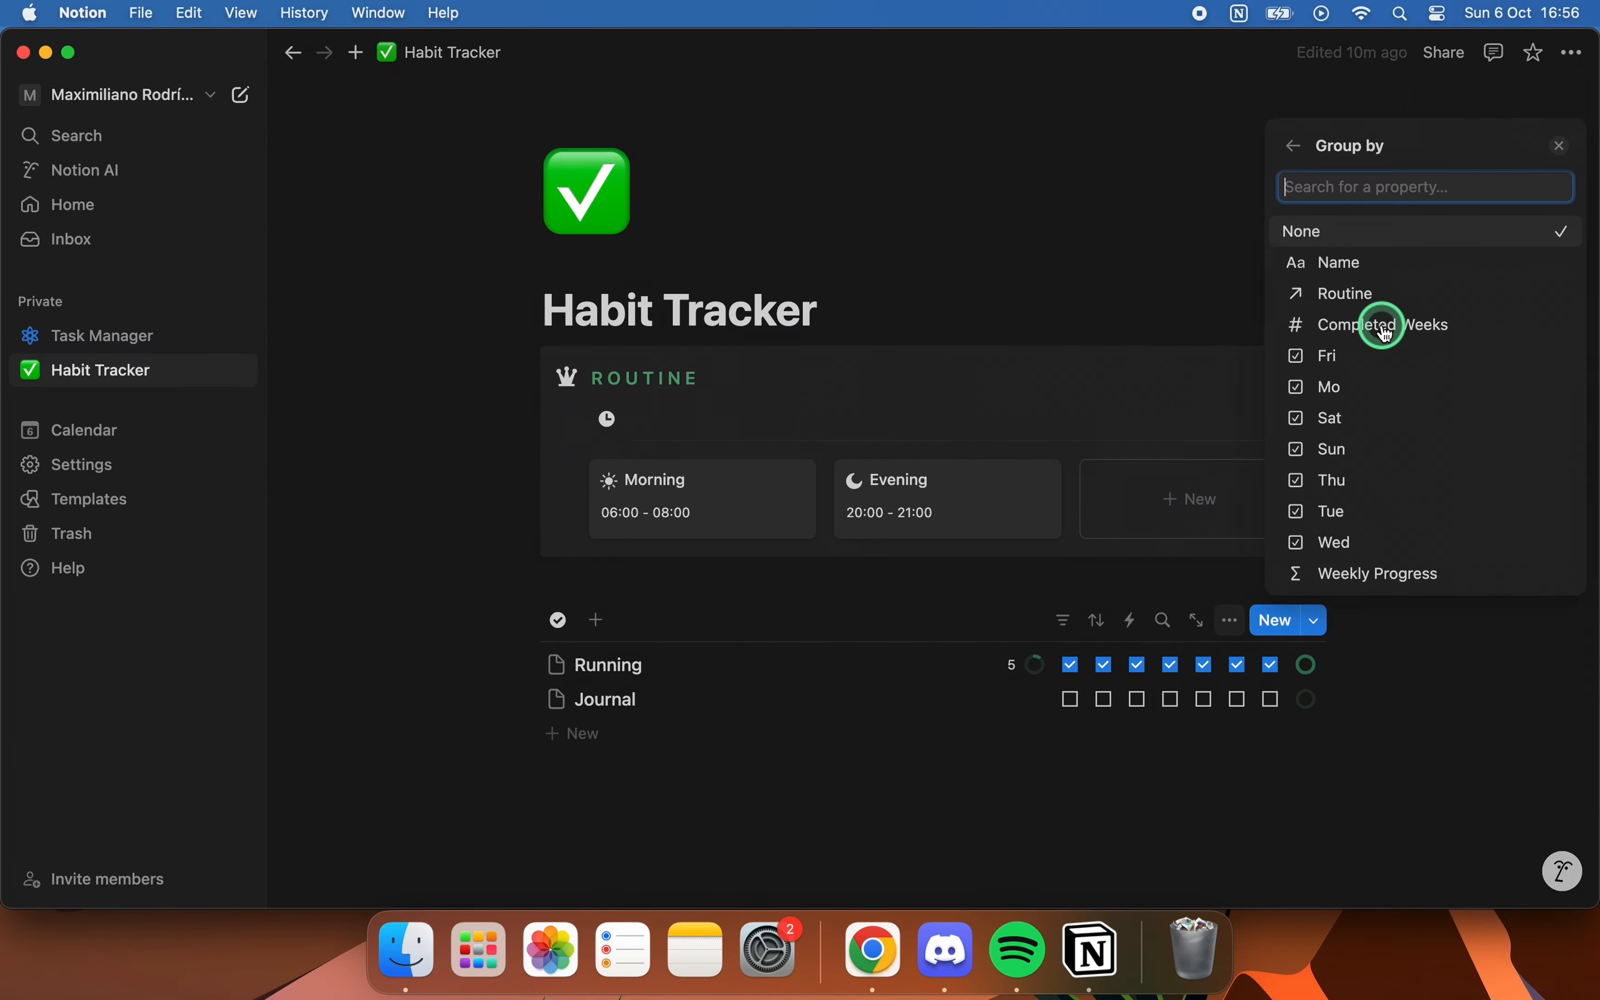
click(1363, 291)
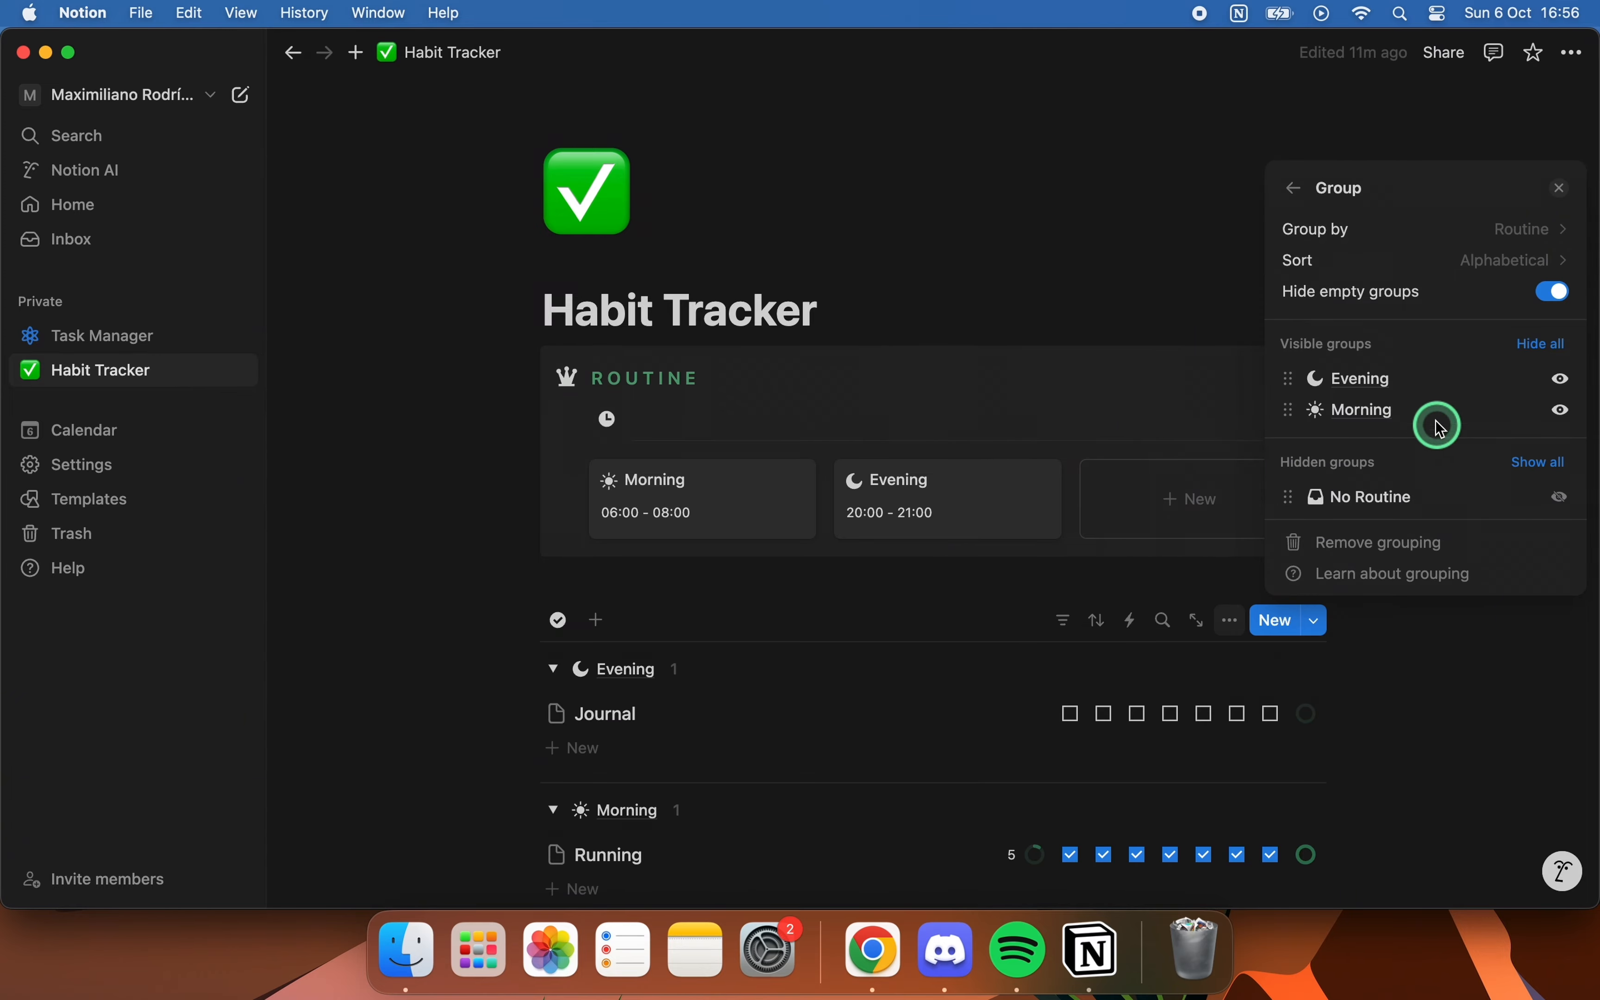
click(1528, 261)
click(1426, 301)
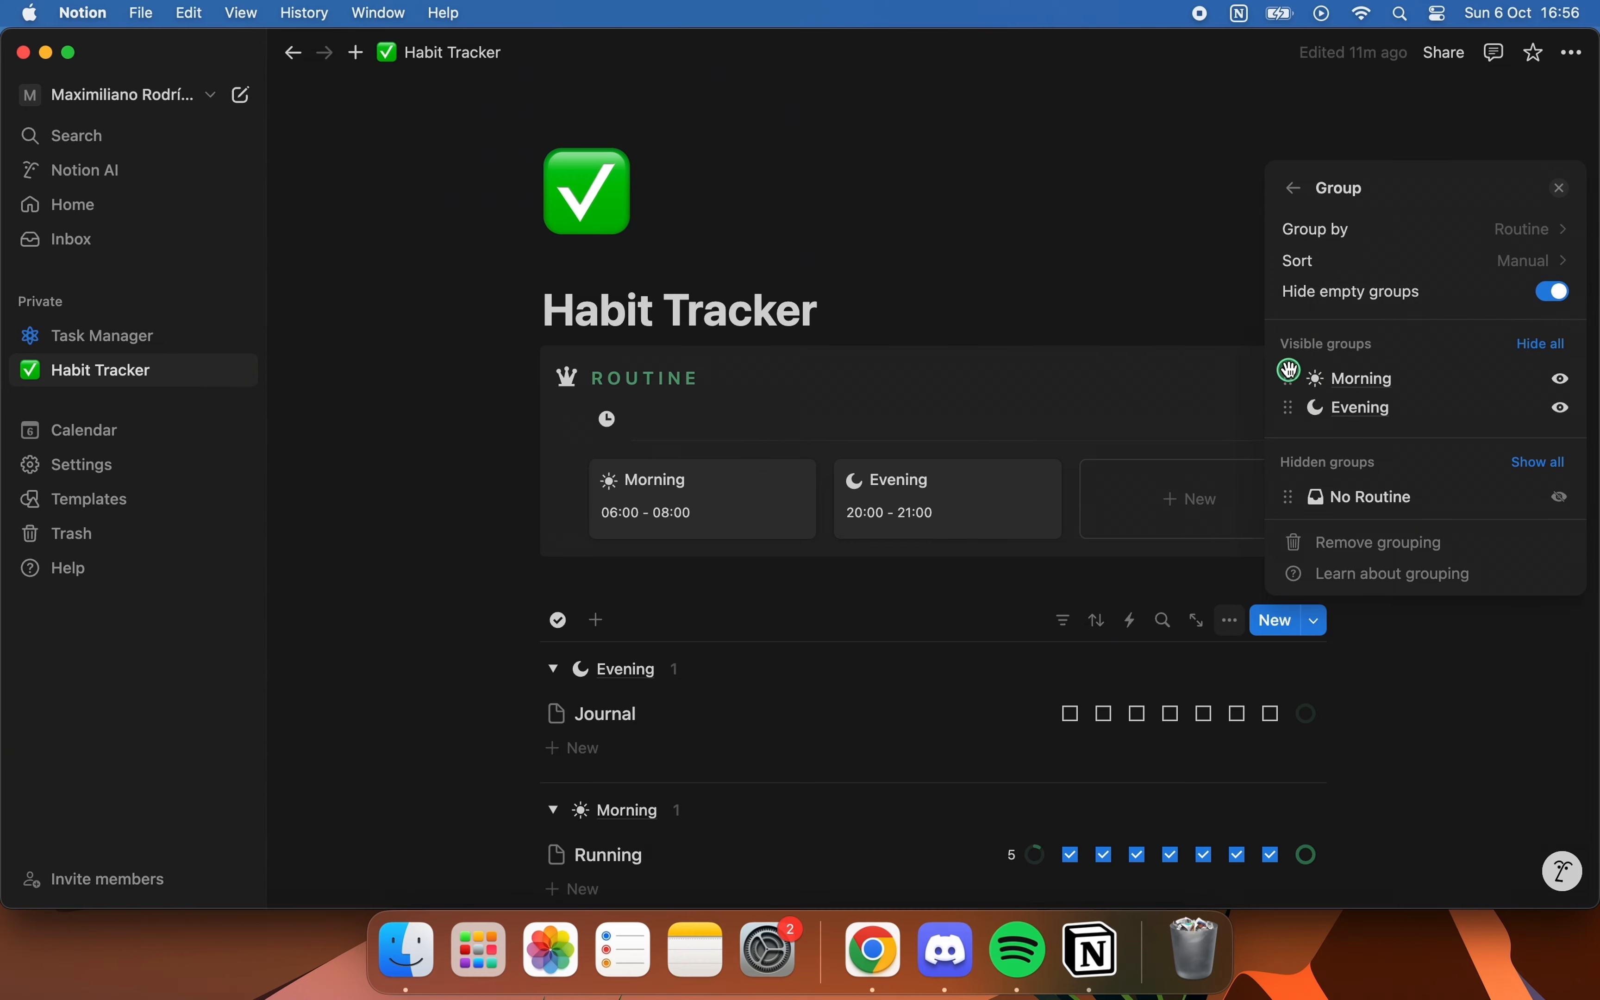
drag(1288, 370, 1289, 369)
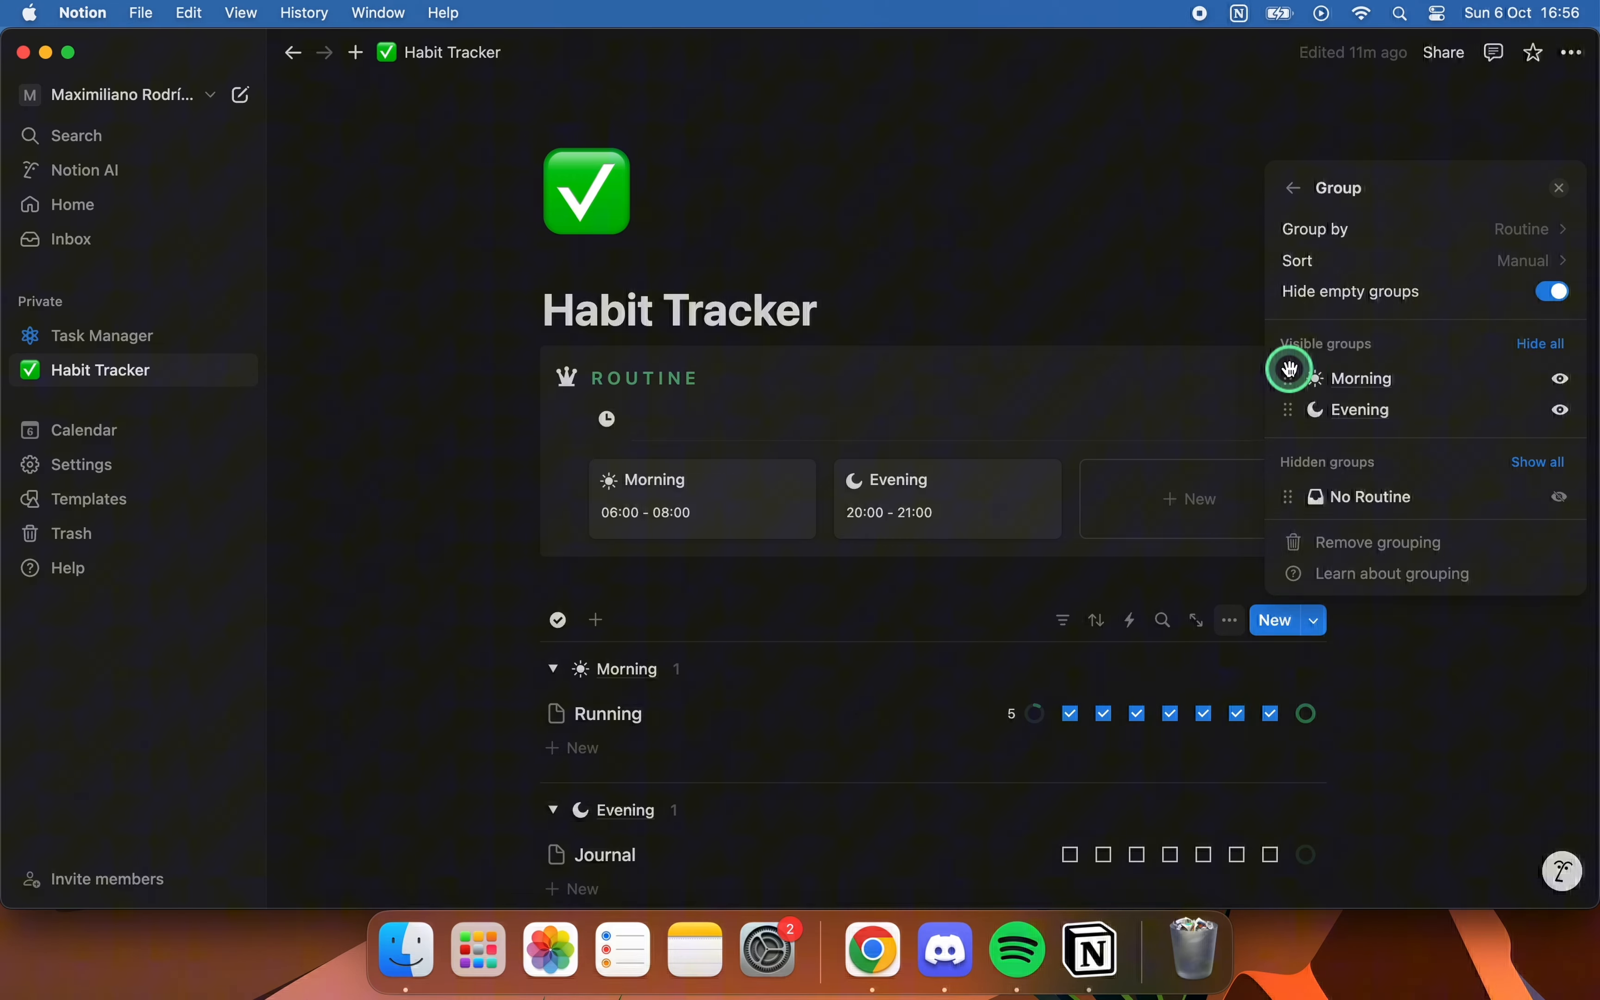
click(1547, 192)
- Add two new habits named Study and Work to the Morning group
scroll(1464, 571, down, 5)
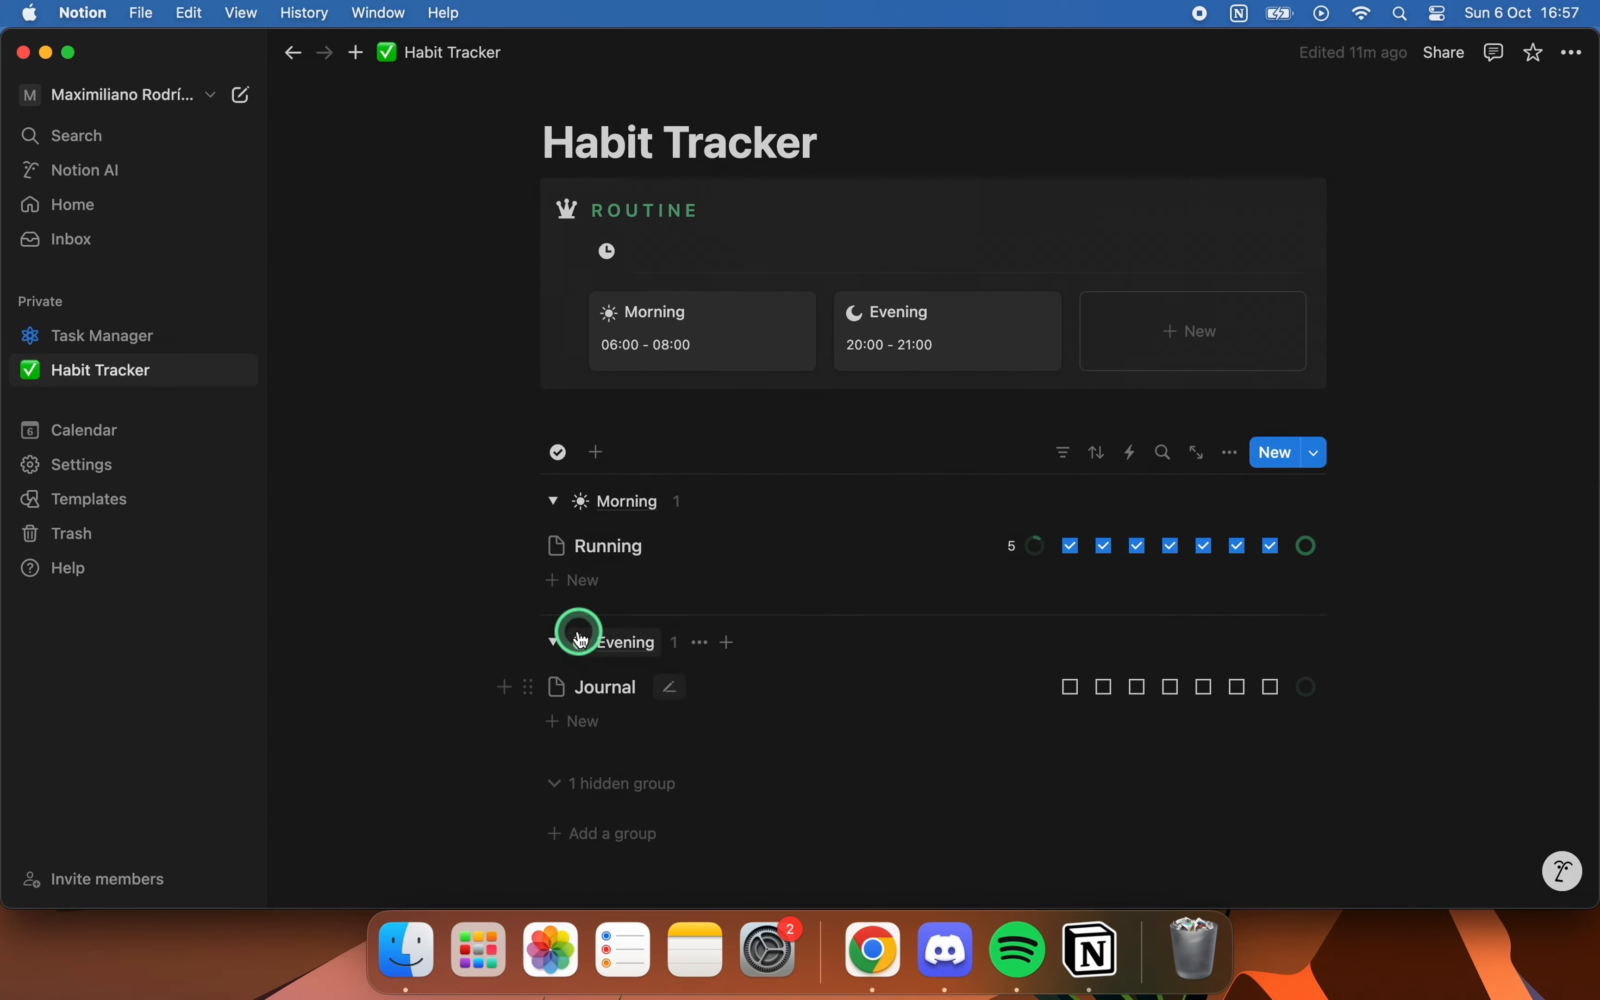
click(557, 593)
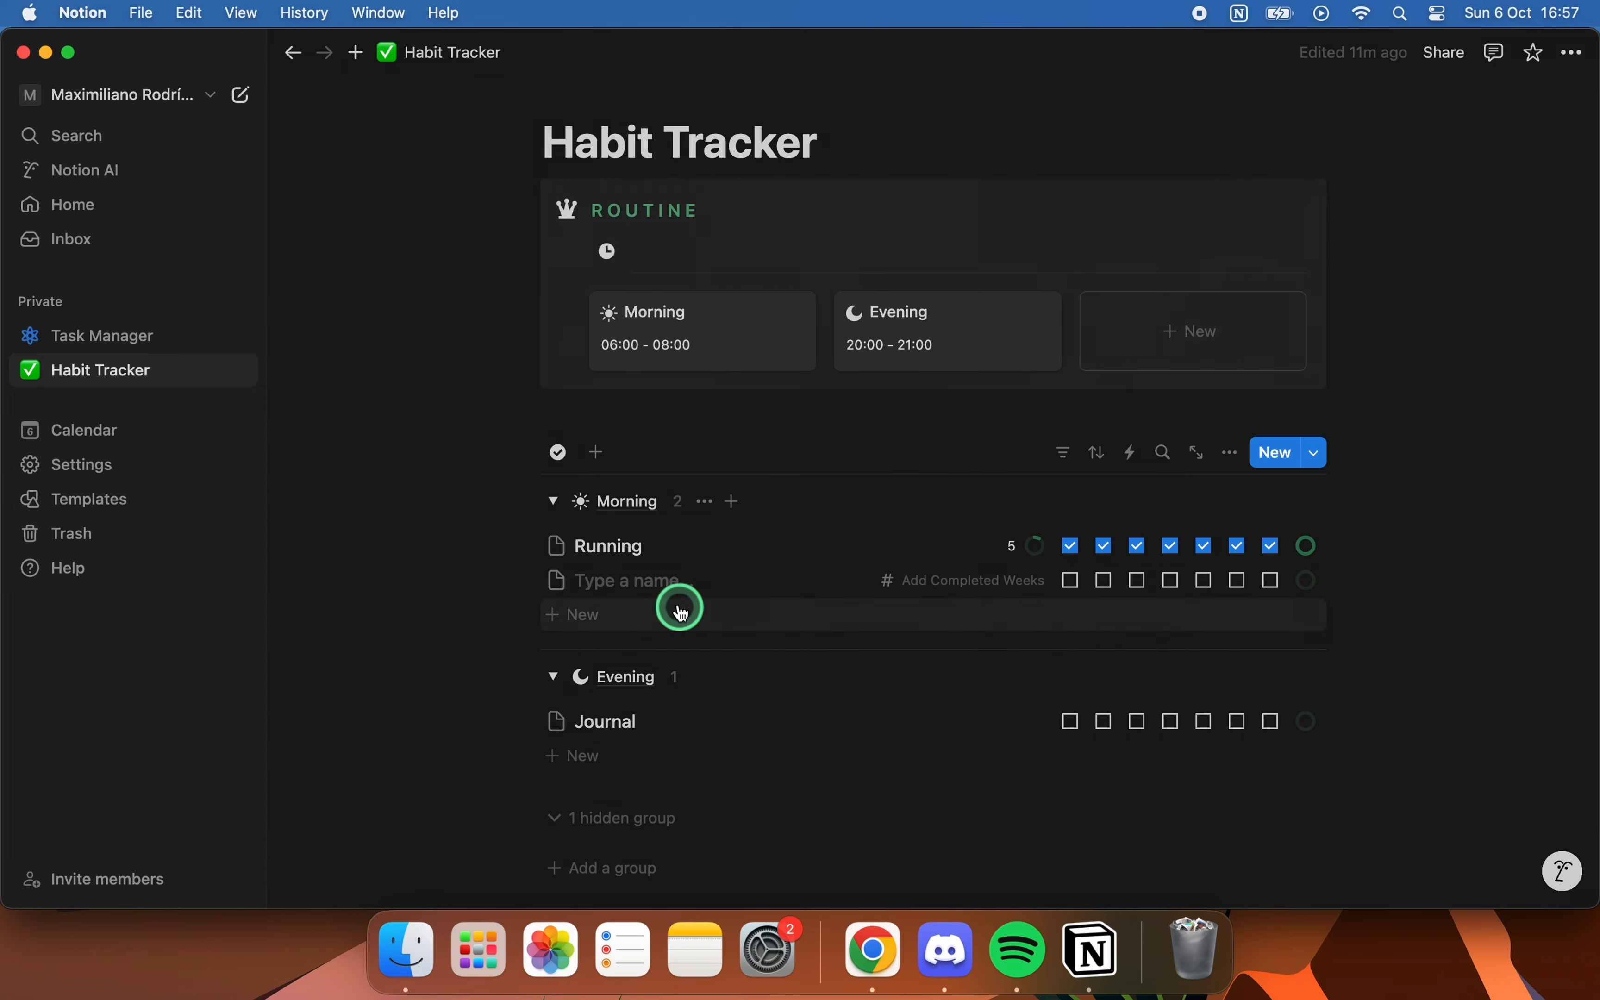
text(Study)
click(577, 614)
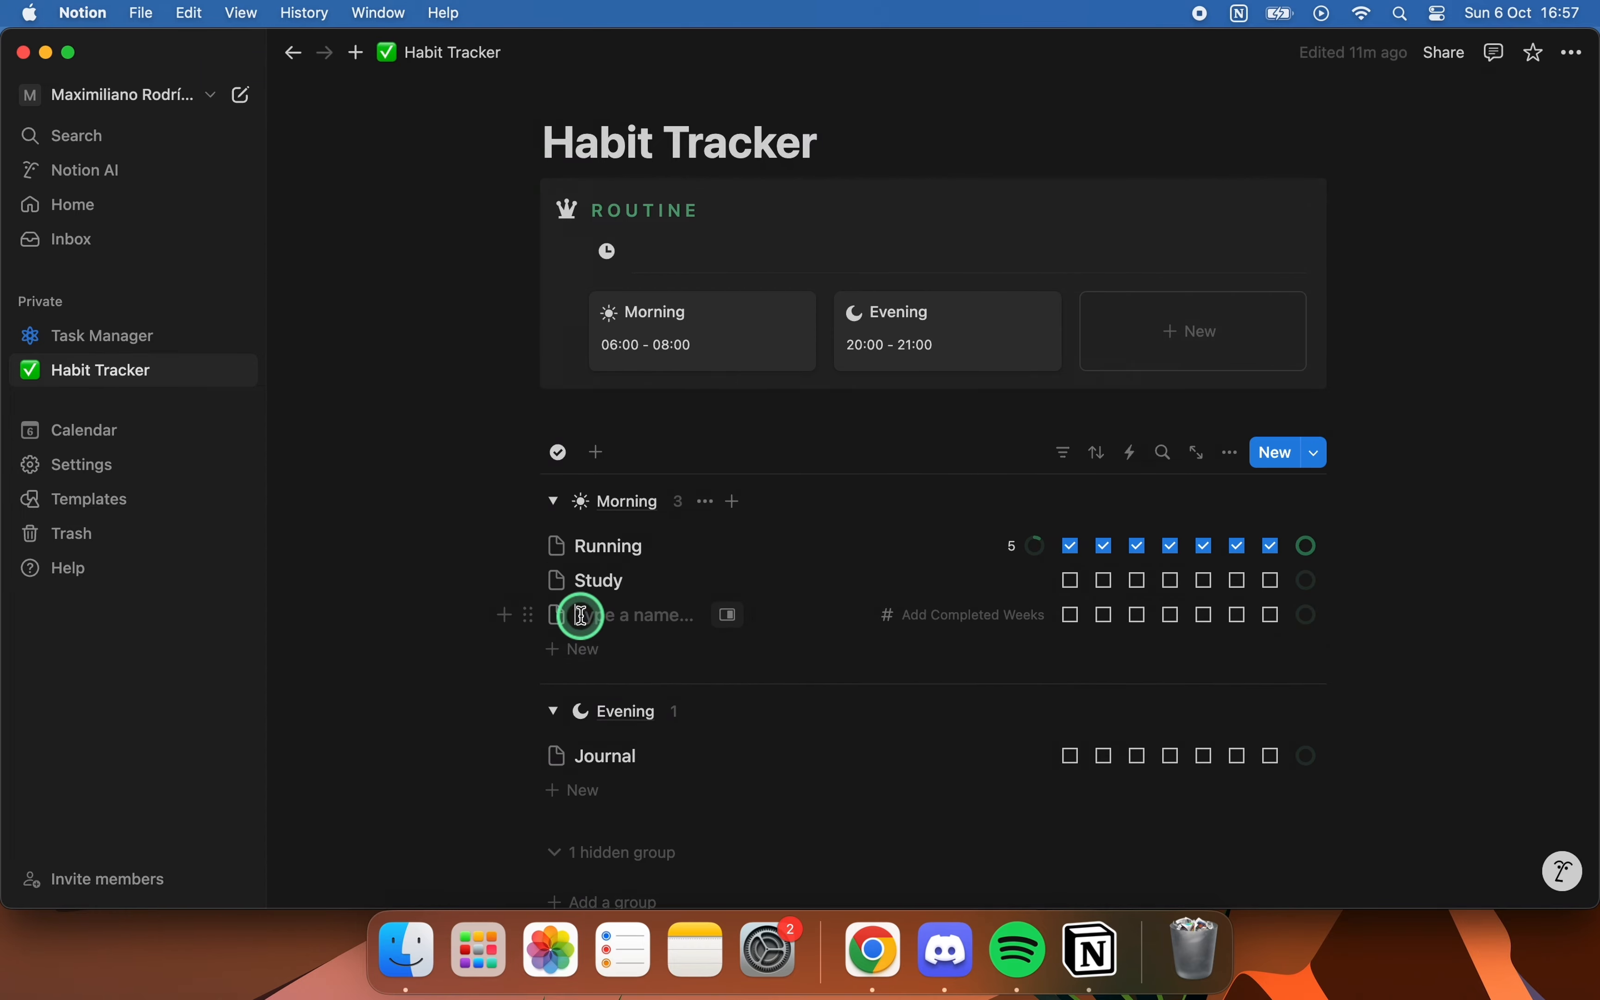
text(Work)
- Add Eat and Sleep habits to the Evening group and give each of the six habits a fitting icon
scroll(654, 701, down, 3)
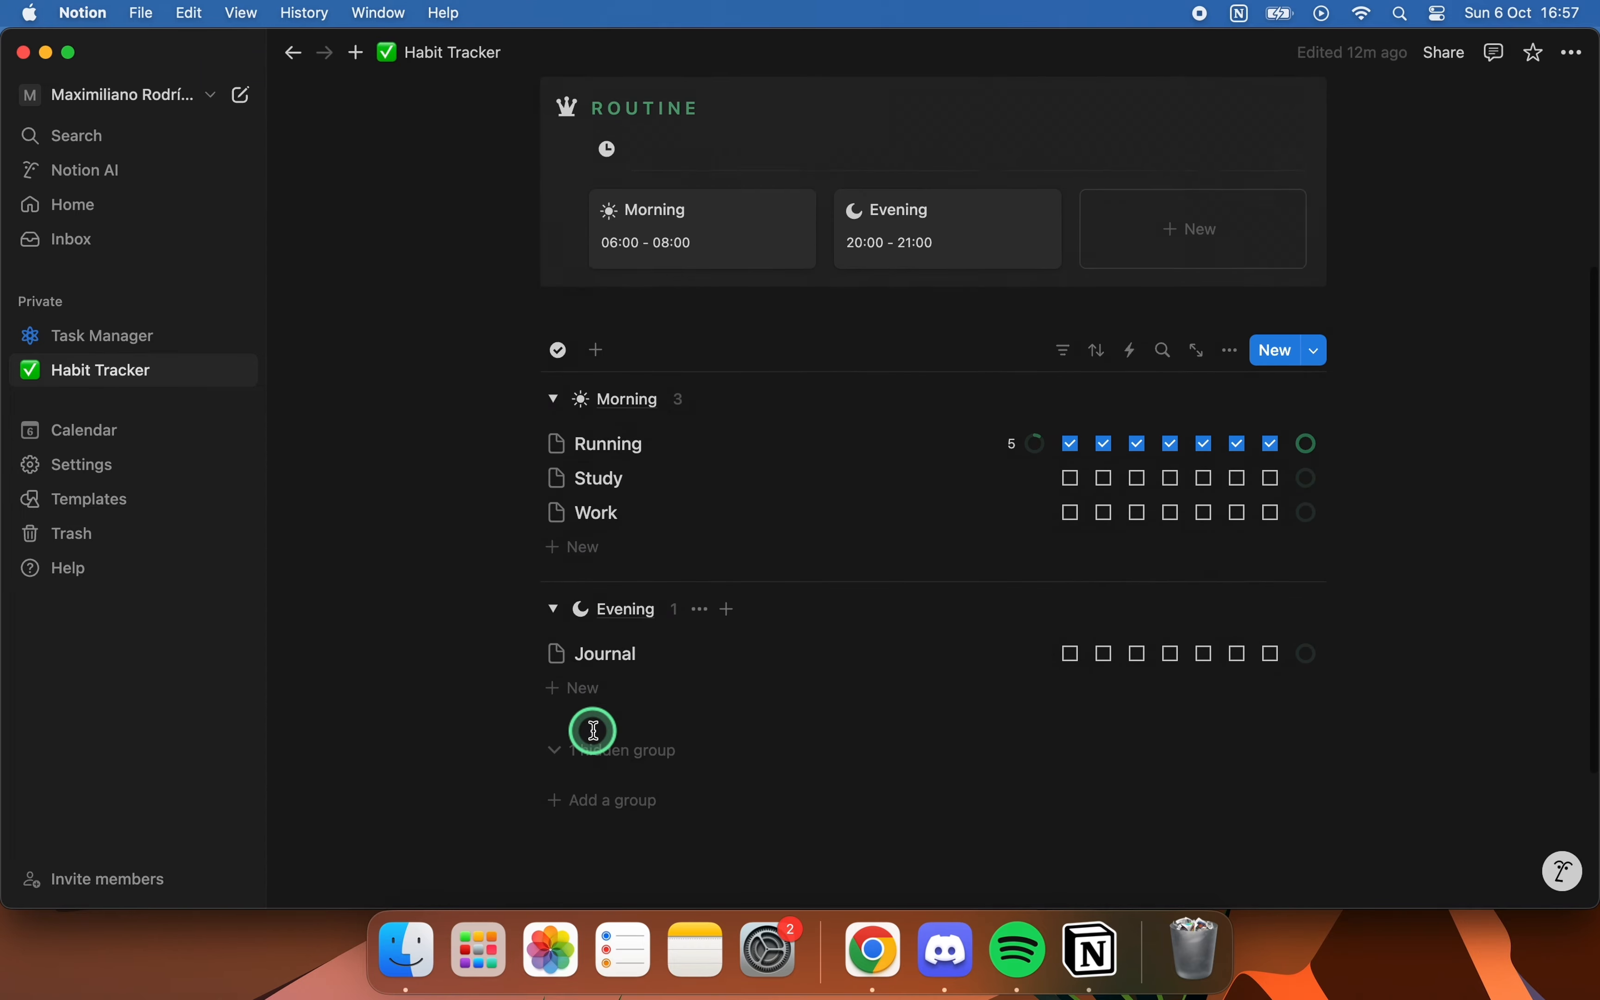
click(576, 688)
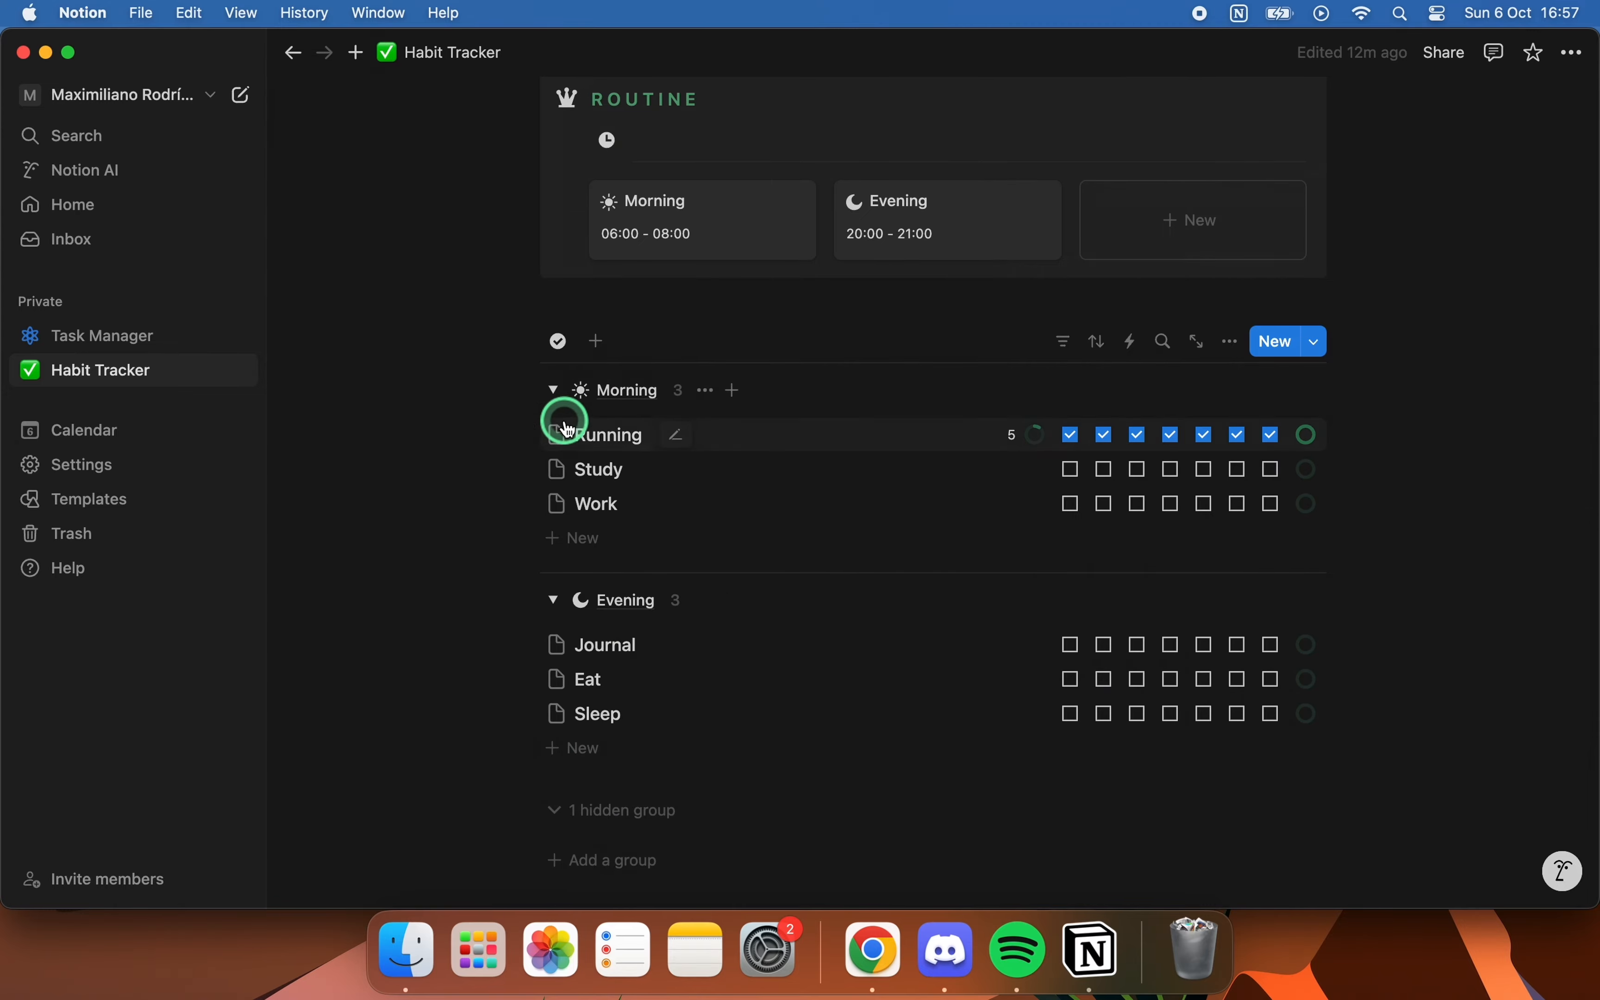
click(557, 433)
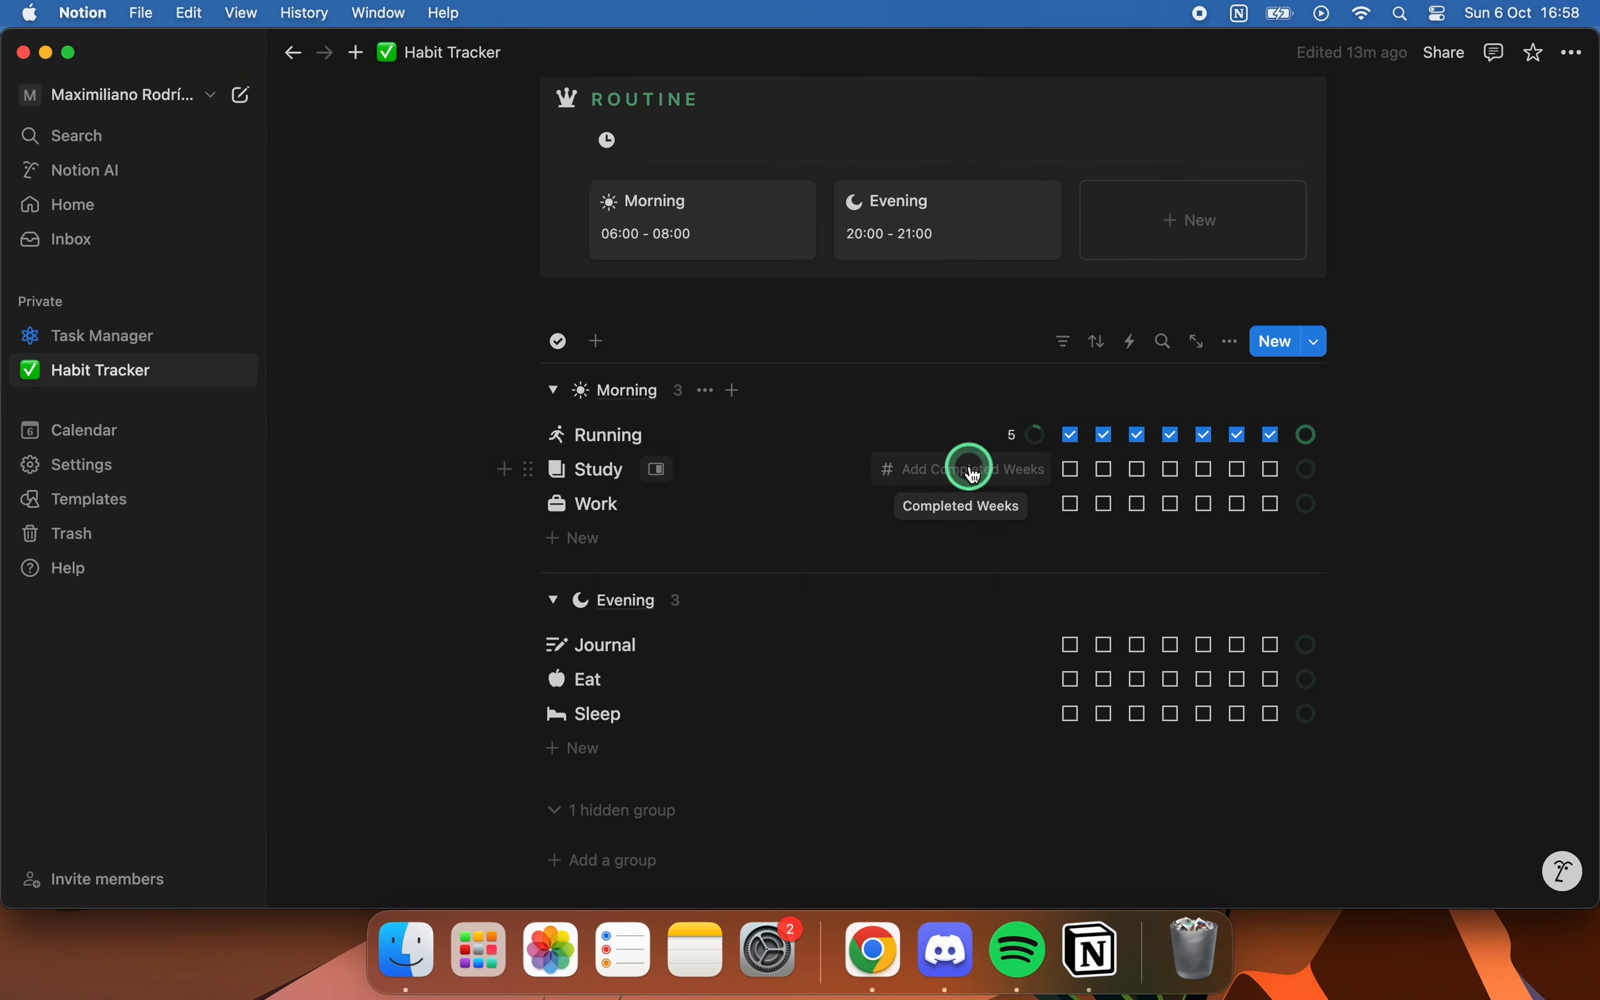
- Set Completed Weeks to 0 for the Study and Work habits in the Morning group
click(1001, 465)
text(0)
key(Return)
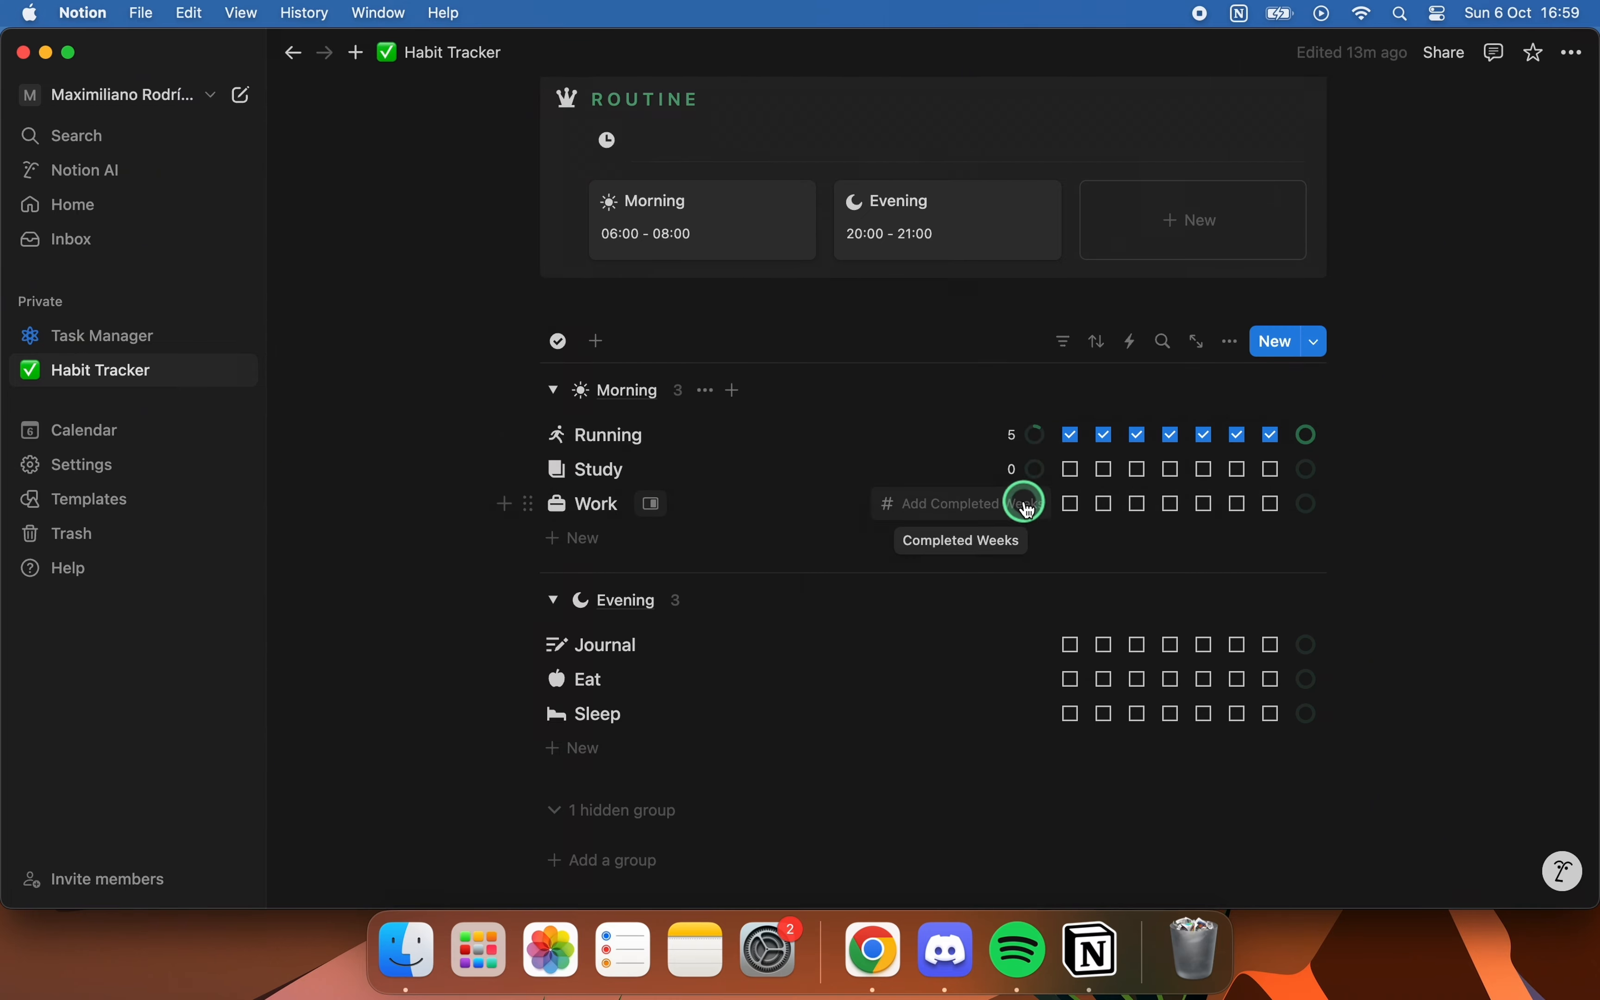
click(1019, 501)
text(0)
key(Return)
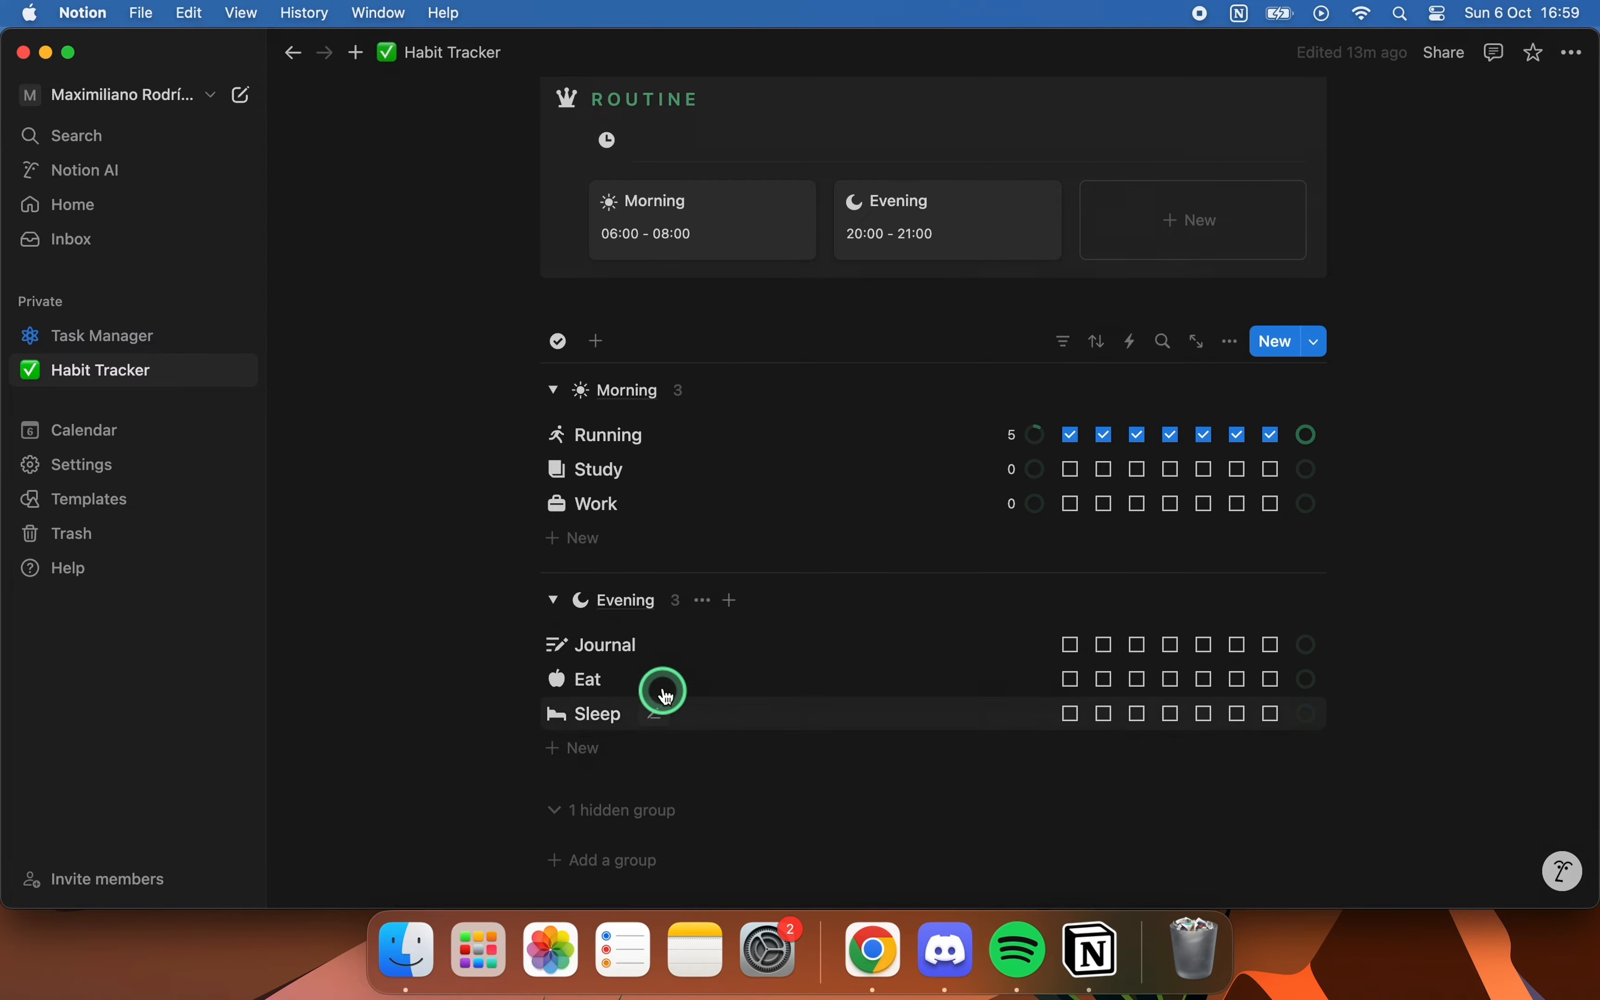
- Set Completed Weeks to 0 for the Journal, Eat and Sleep habits in the Evening group
click(1010, 675)
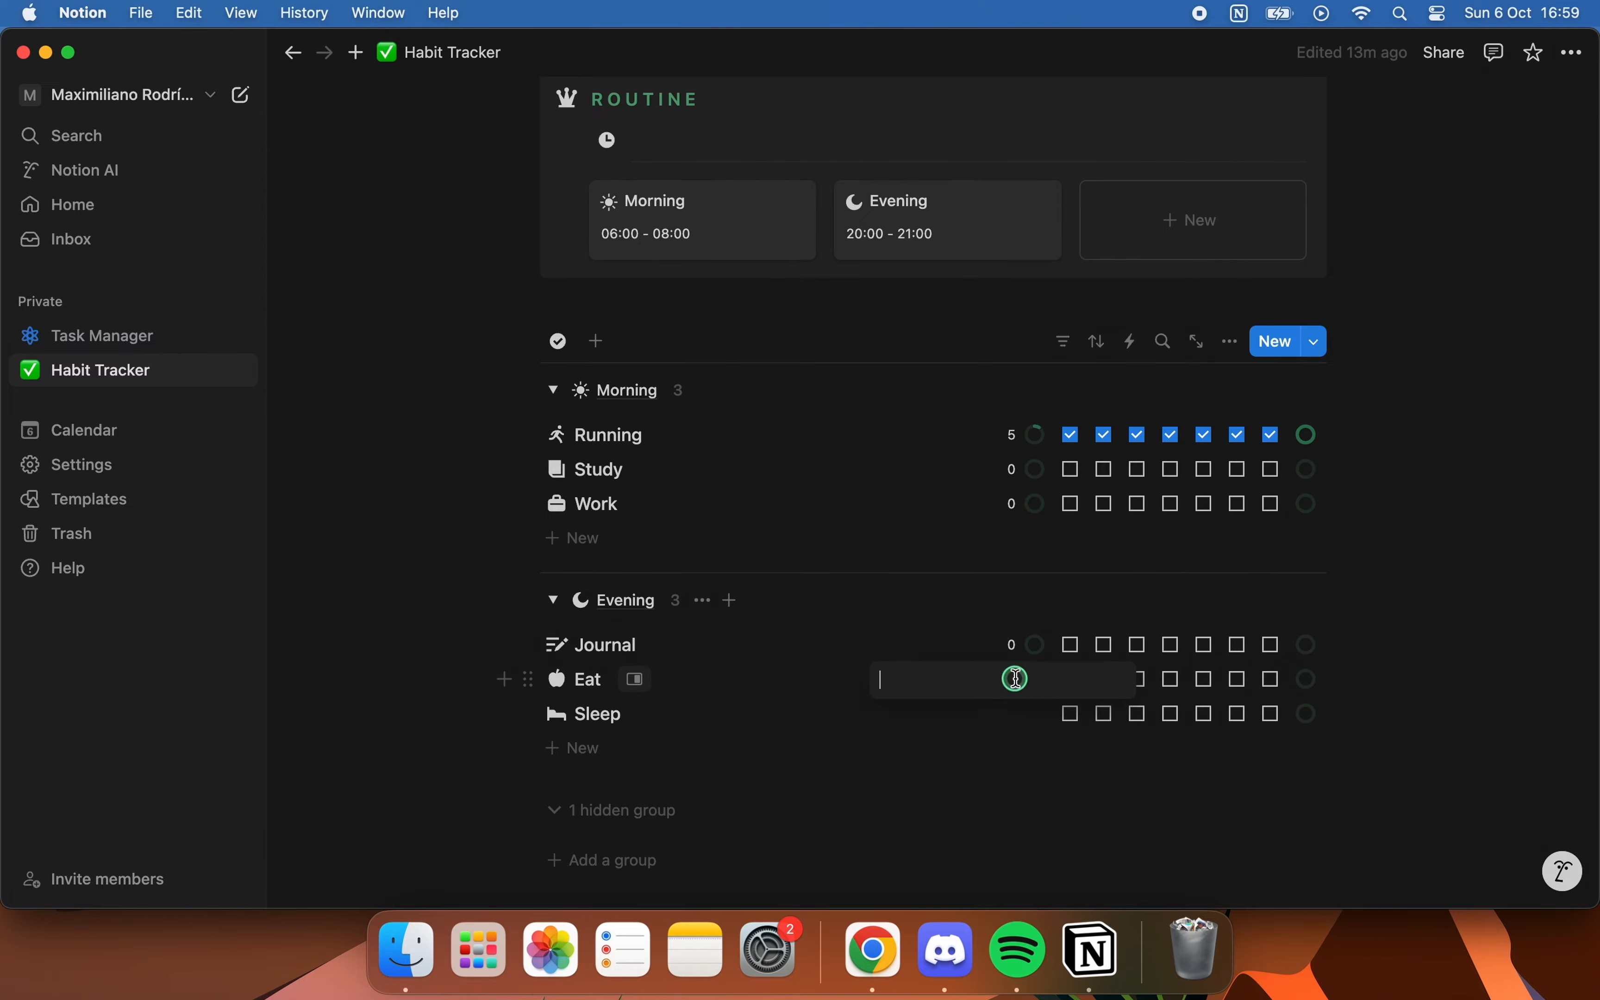
text(0)
key(Return)
click(989, 708)
text(0)
click(1135, 787)
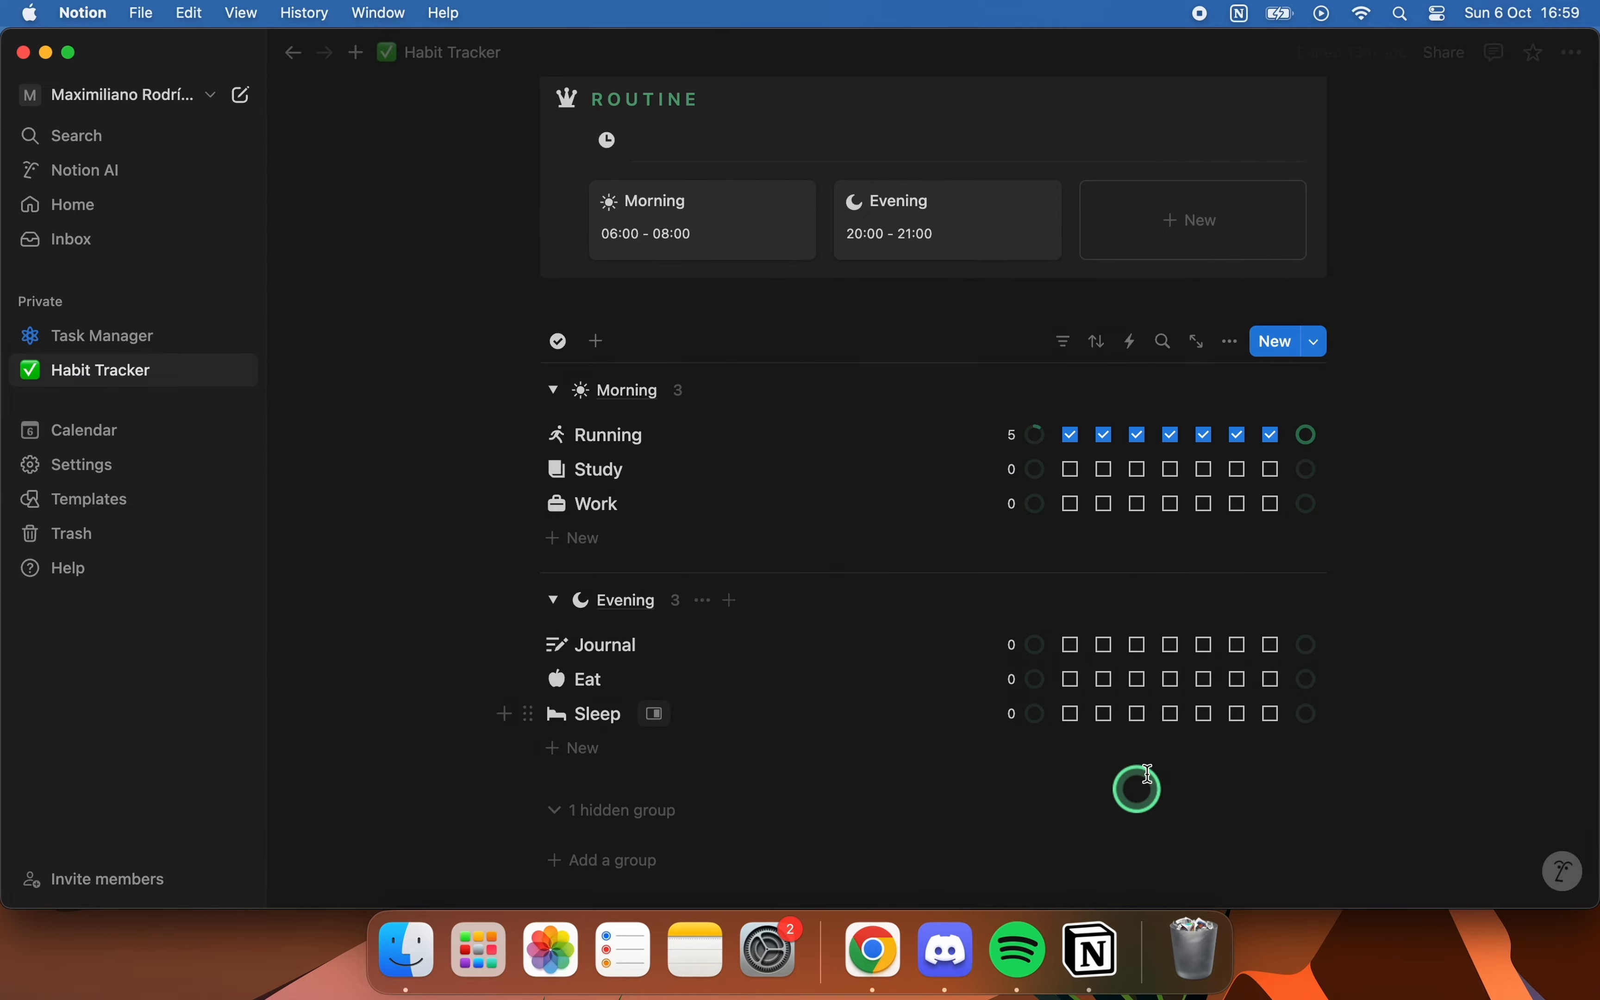
- Change the group calculation in the habits list to the average of Weekly Progress
click(679, 389)
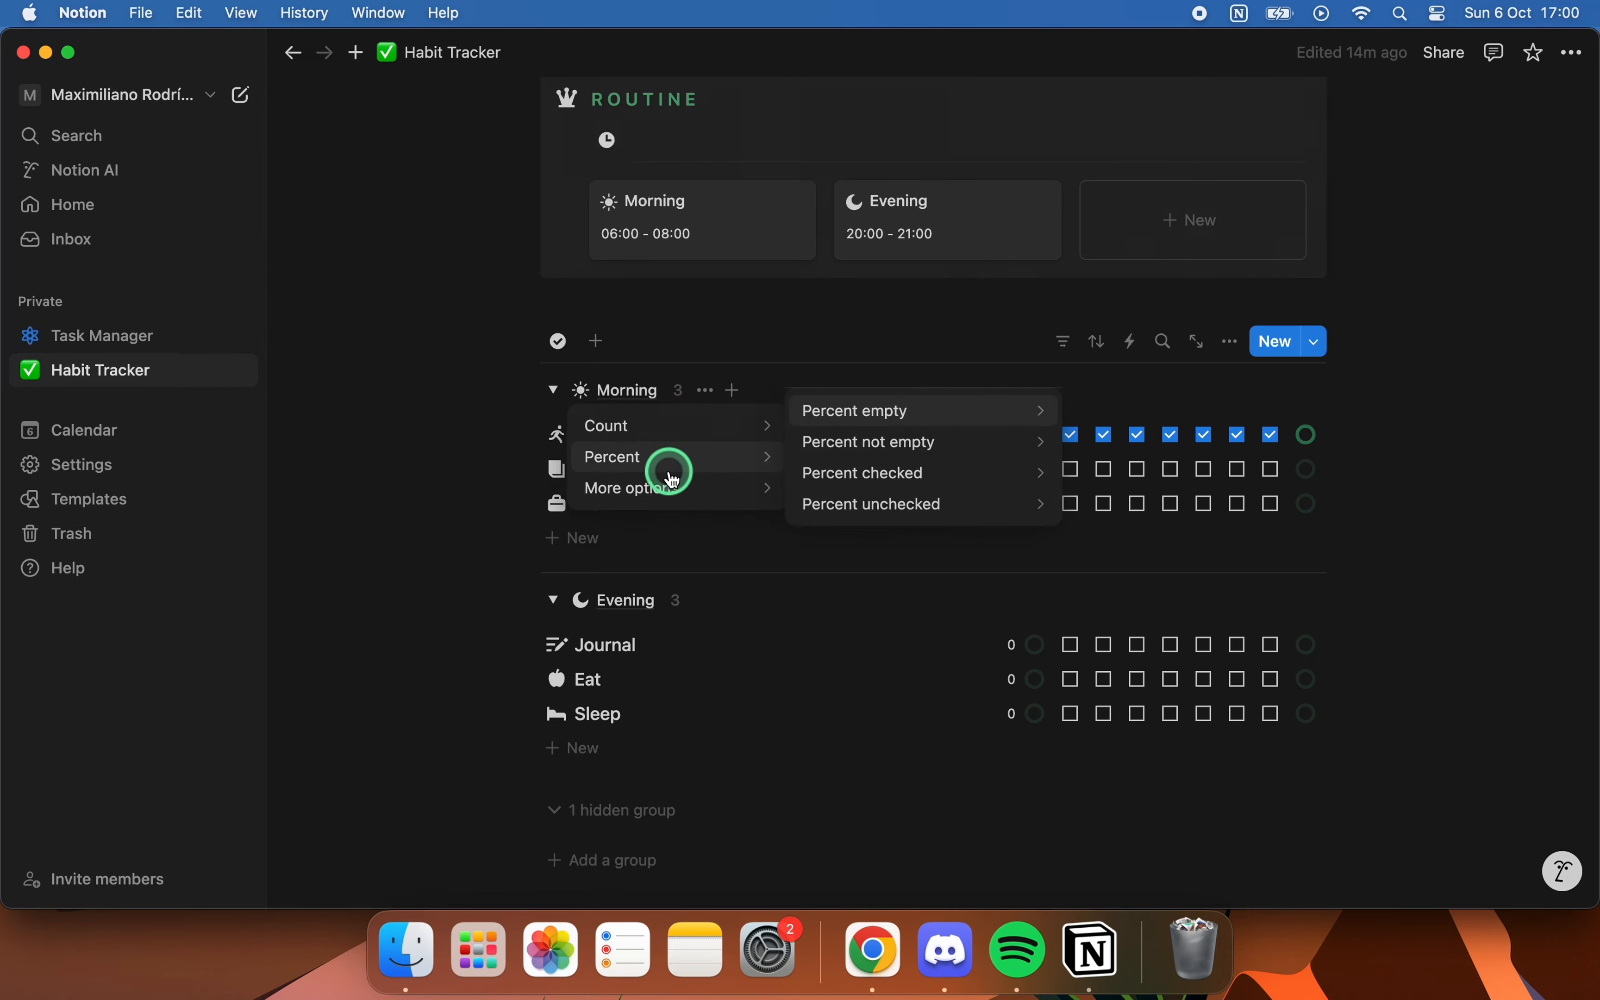
mouse_move(673, 491)
mouse_move(831, 449)
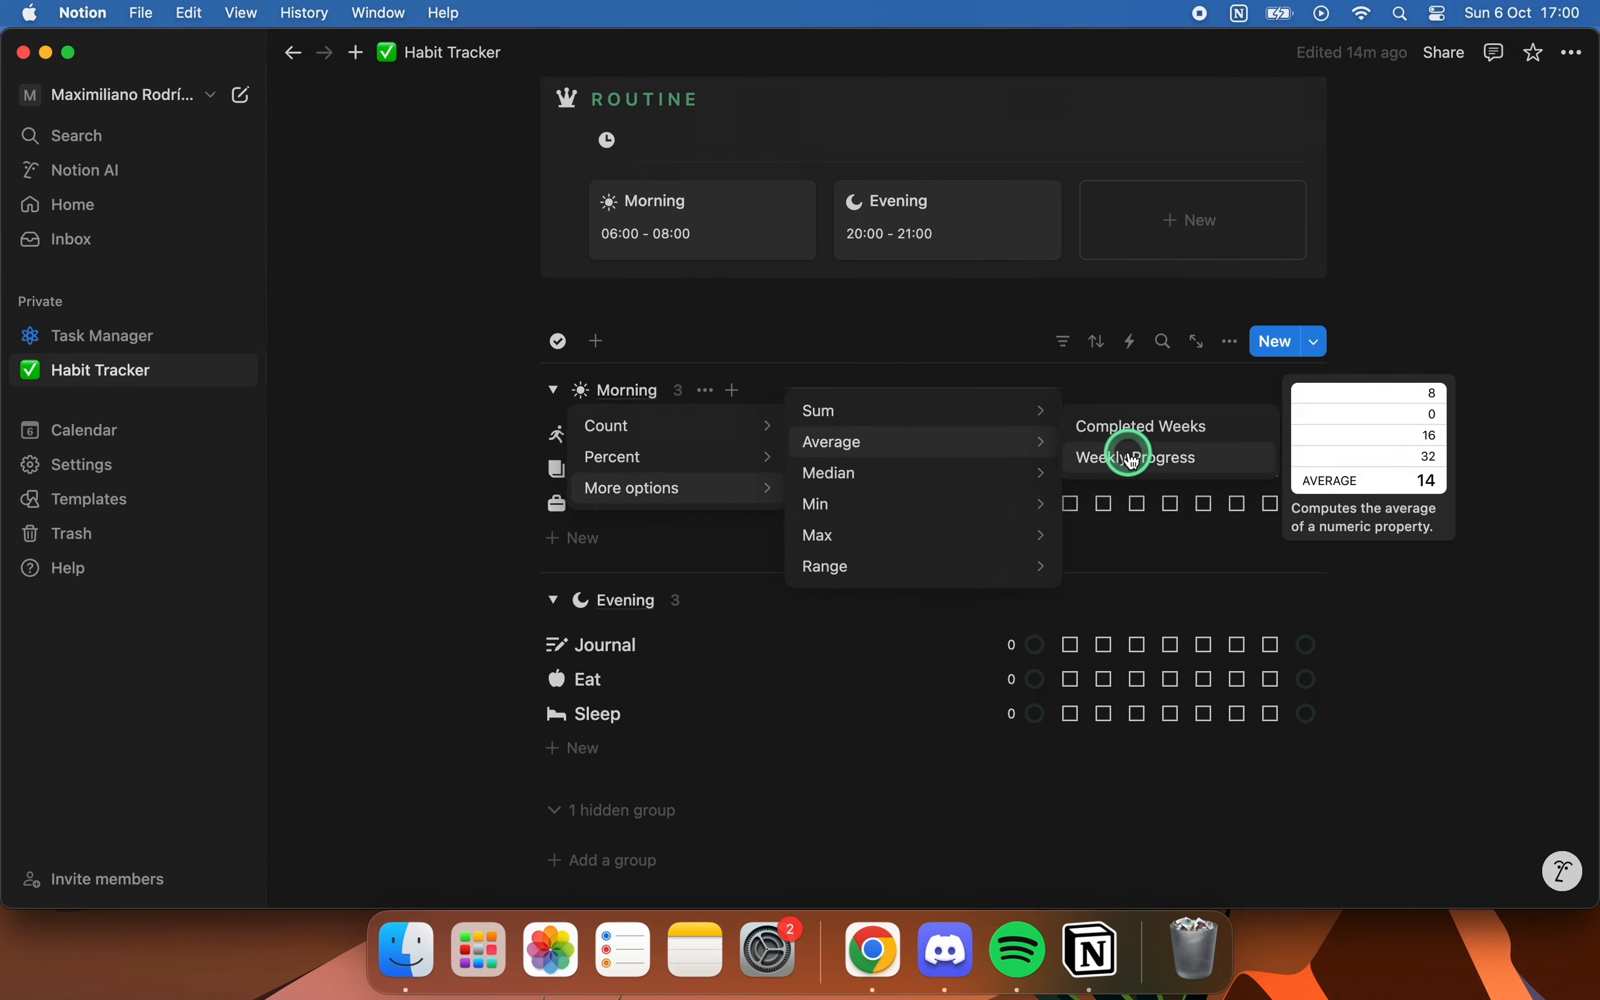
click(1149, 460)
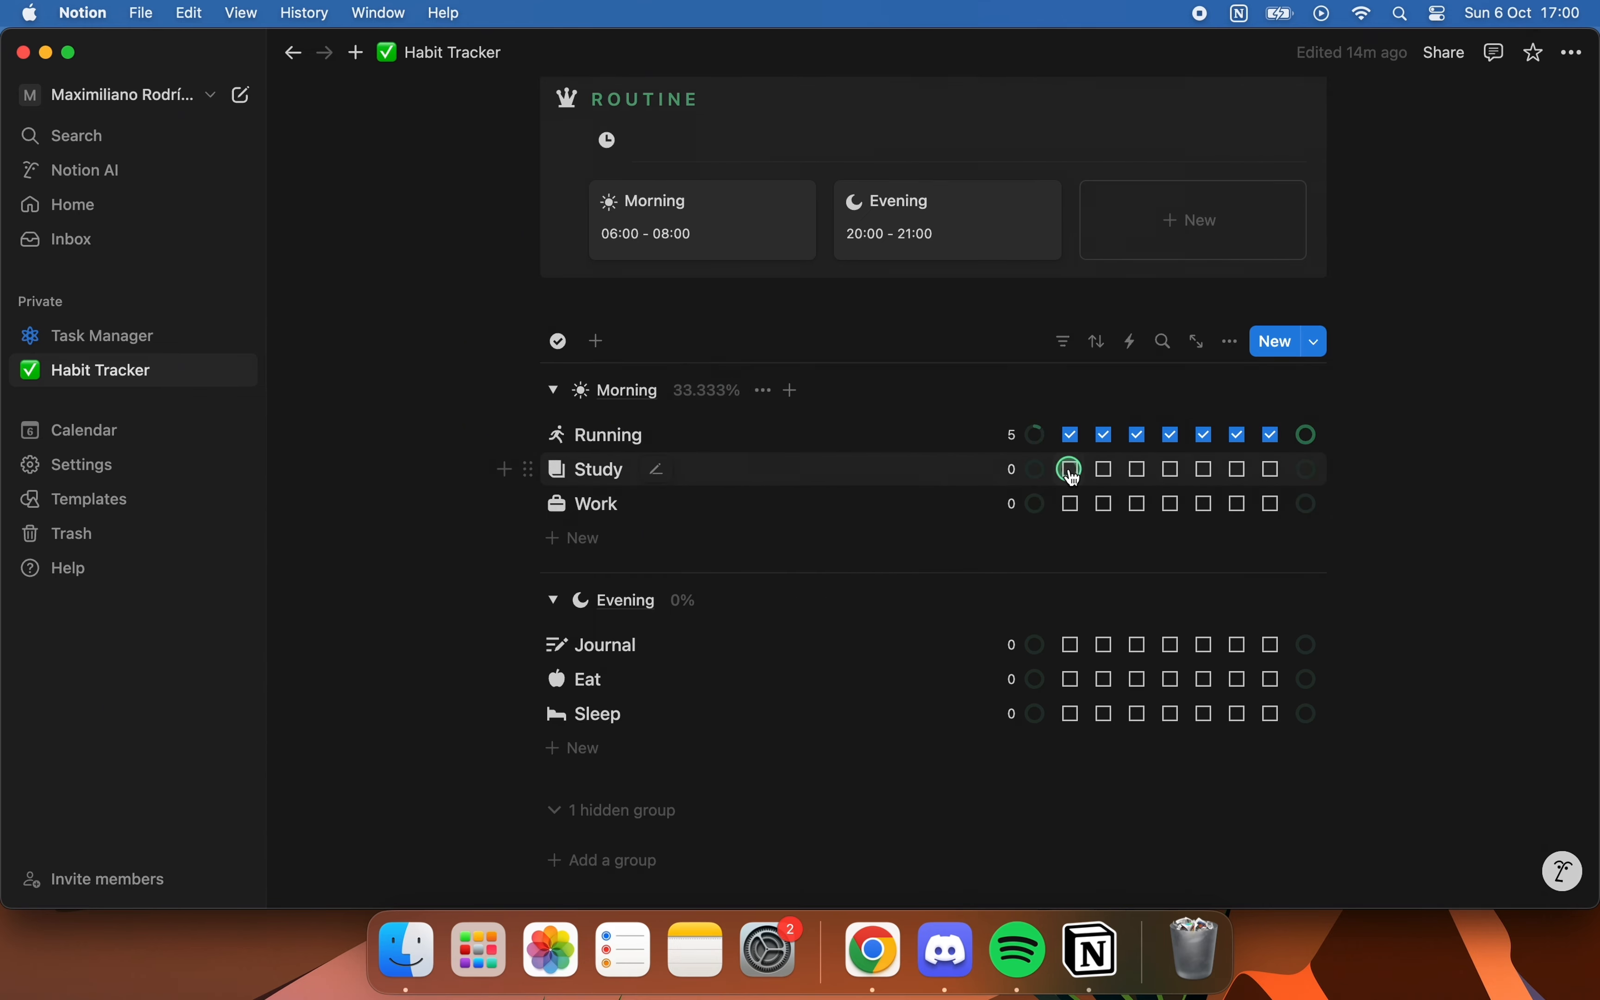
- Check Mo, Wed, Fri and Sat for the Study habit, and Tue and Sat for Work
click(1147, 471)
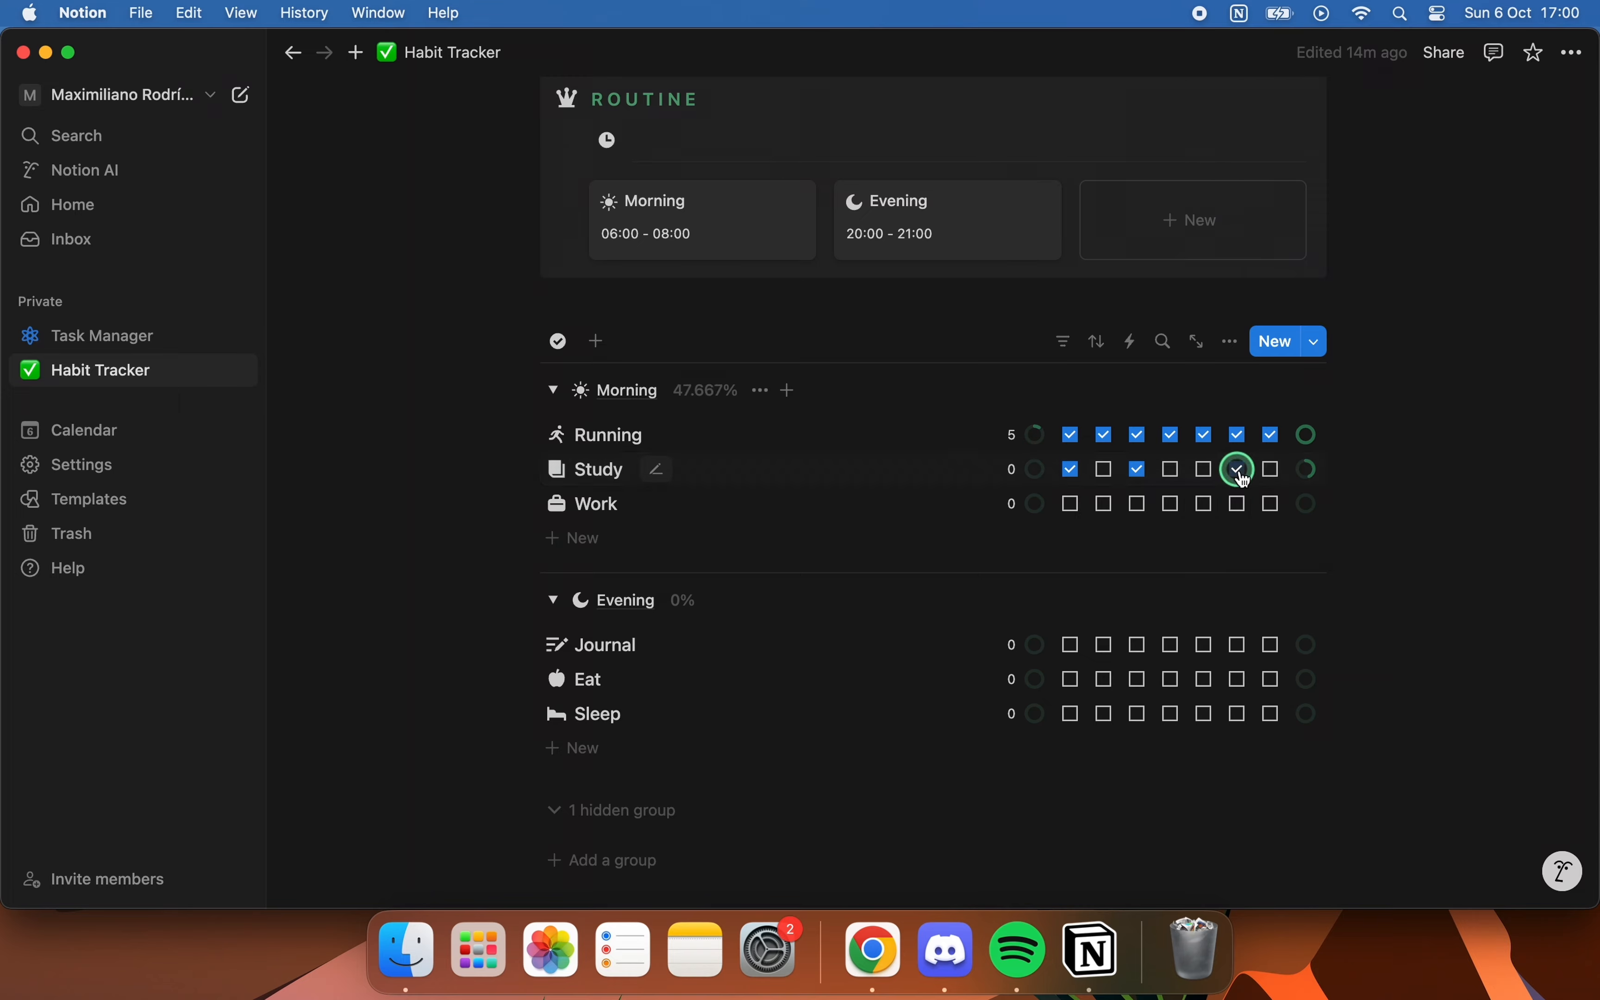
click(1205, 469)
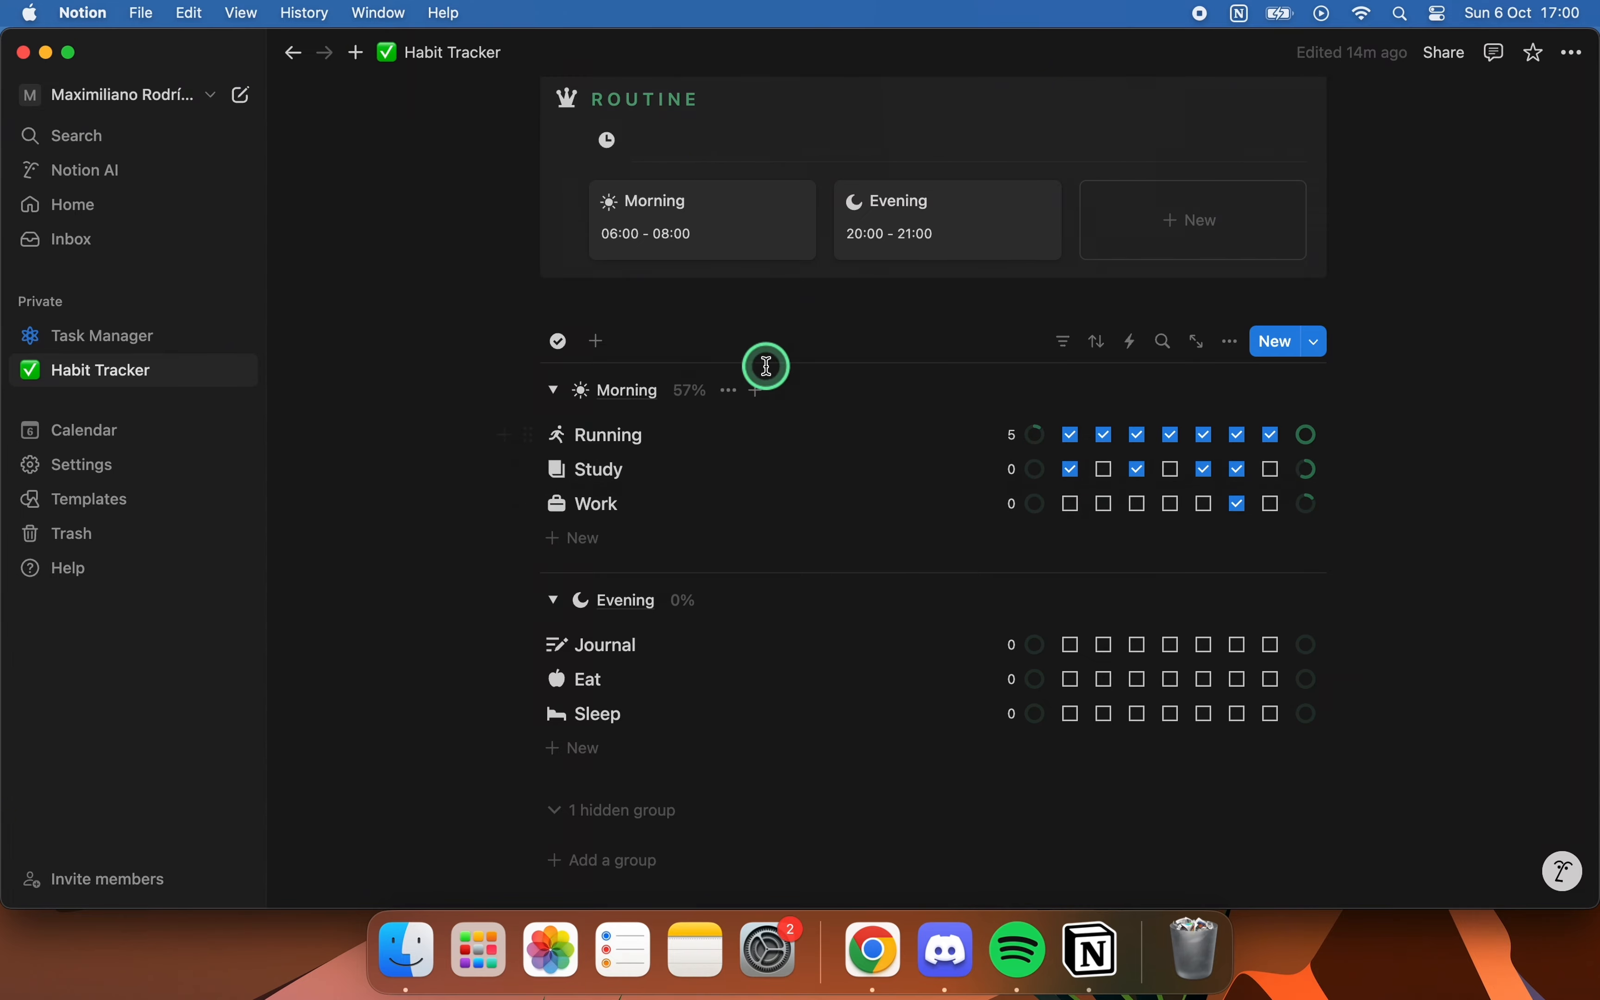
click(1107, 512)
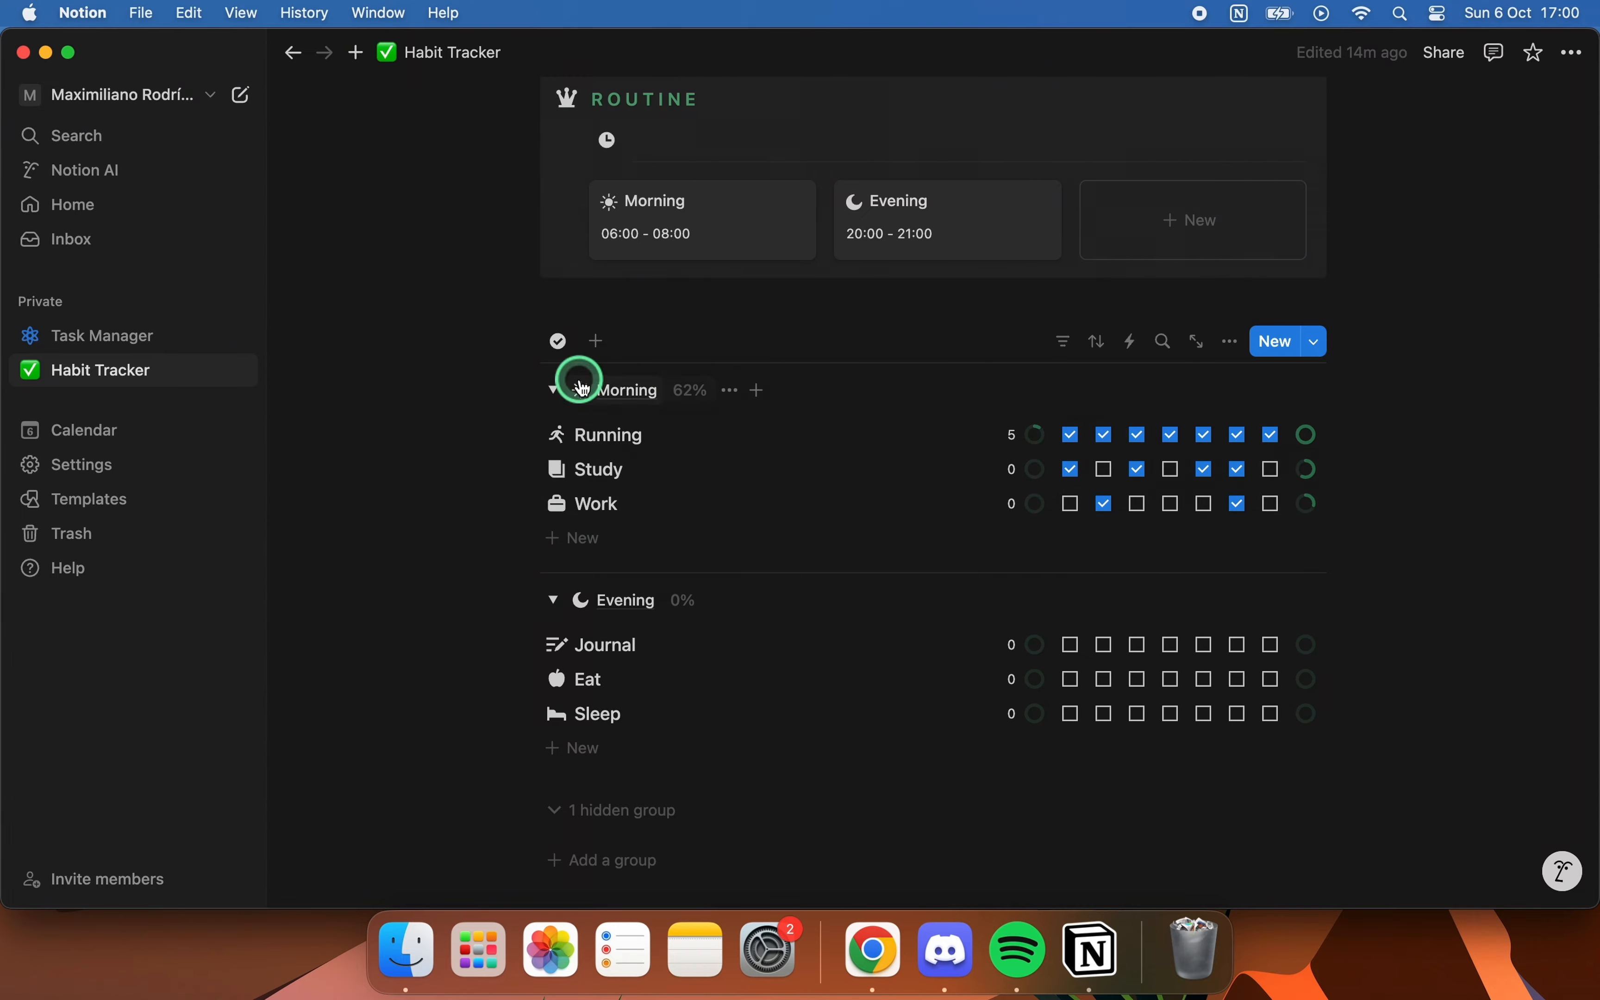
- Insert a callout titled HABITS between the Routine callout and the habits list, giving it a different crown icon
text(/cal)
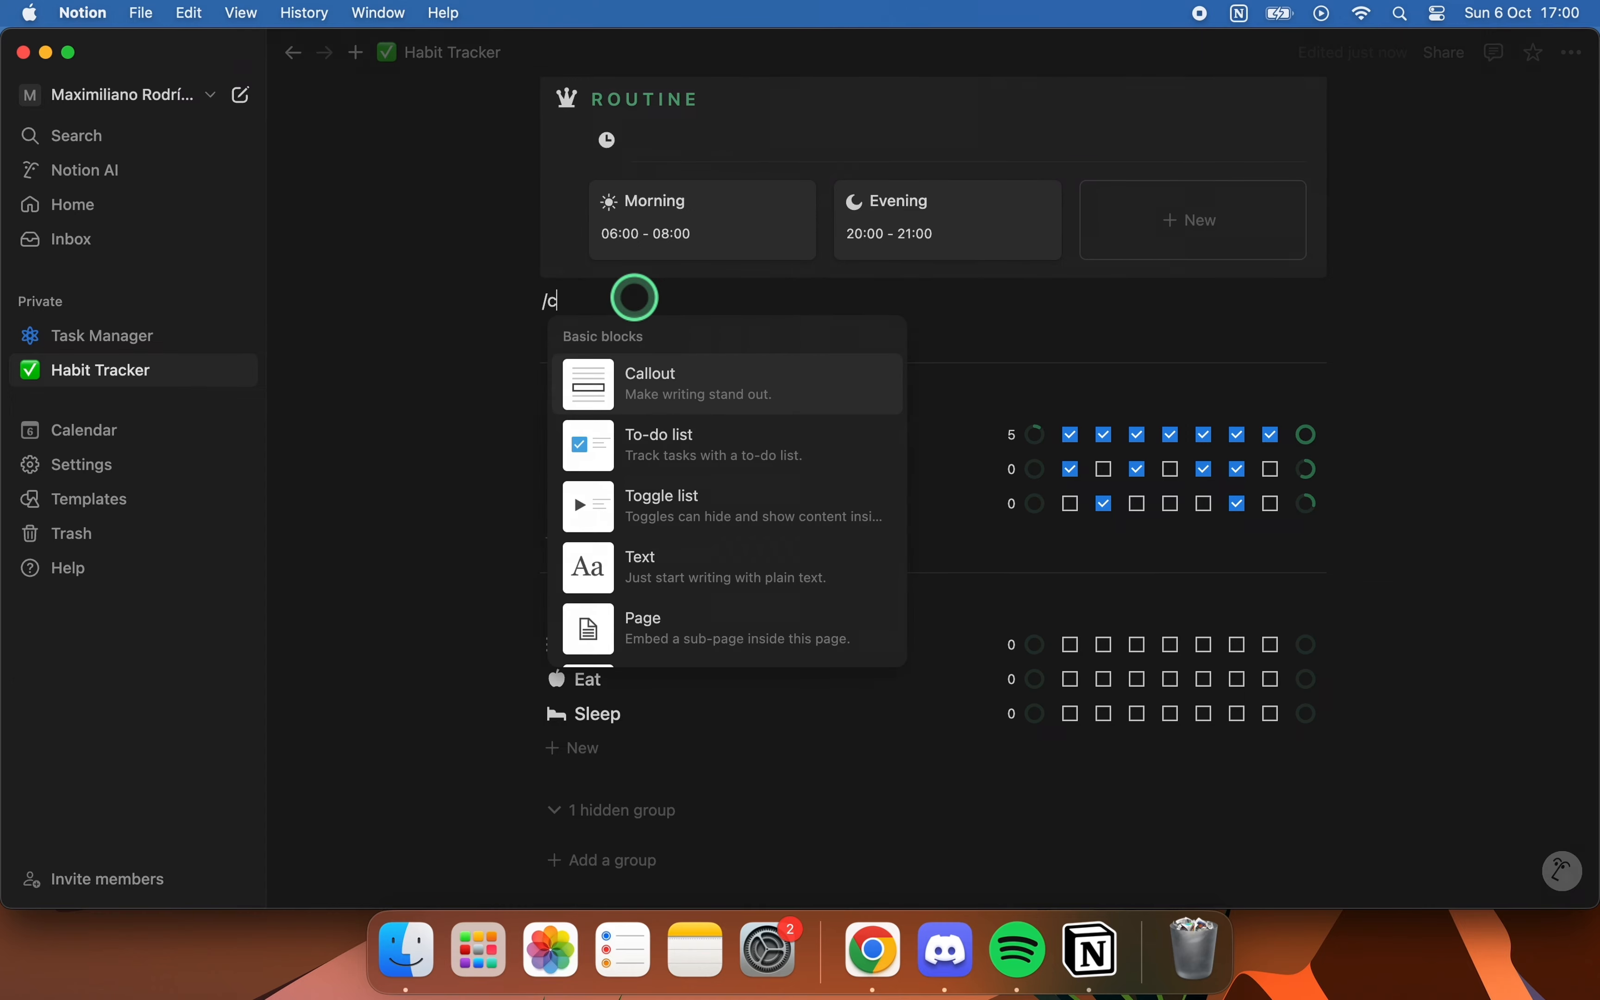
key(Return)
text(HABITS)
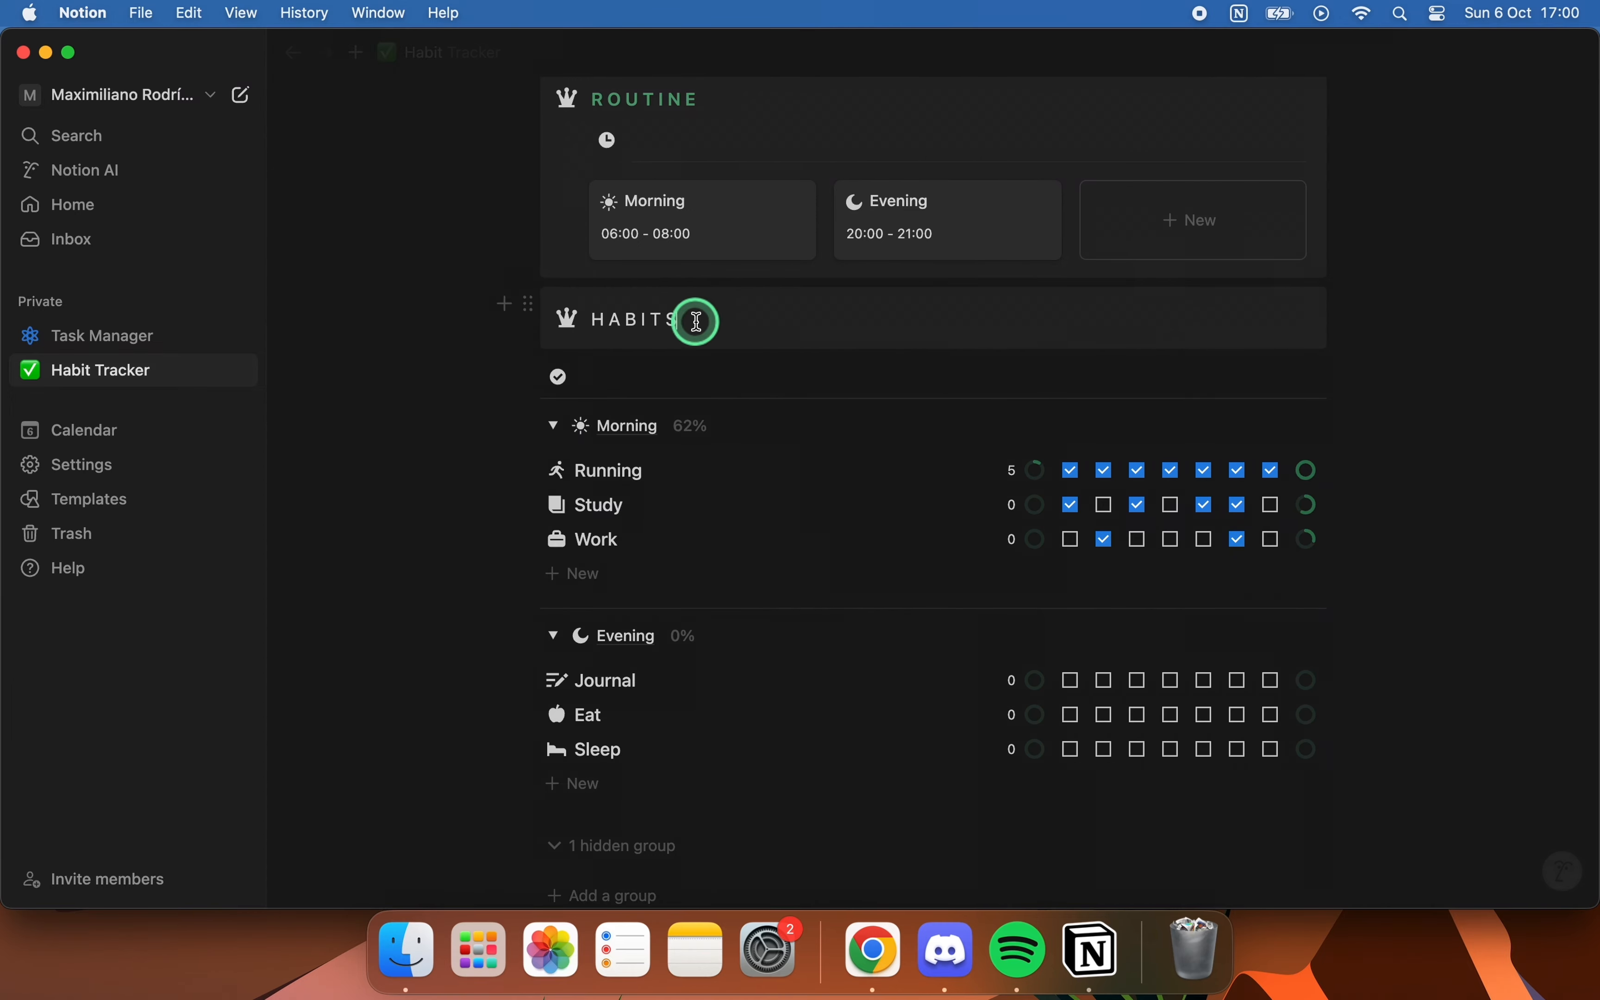
click(570, 323)
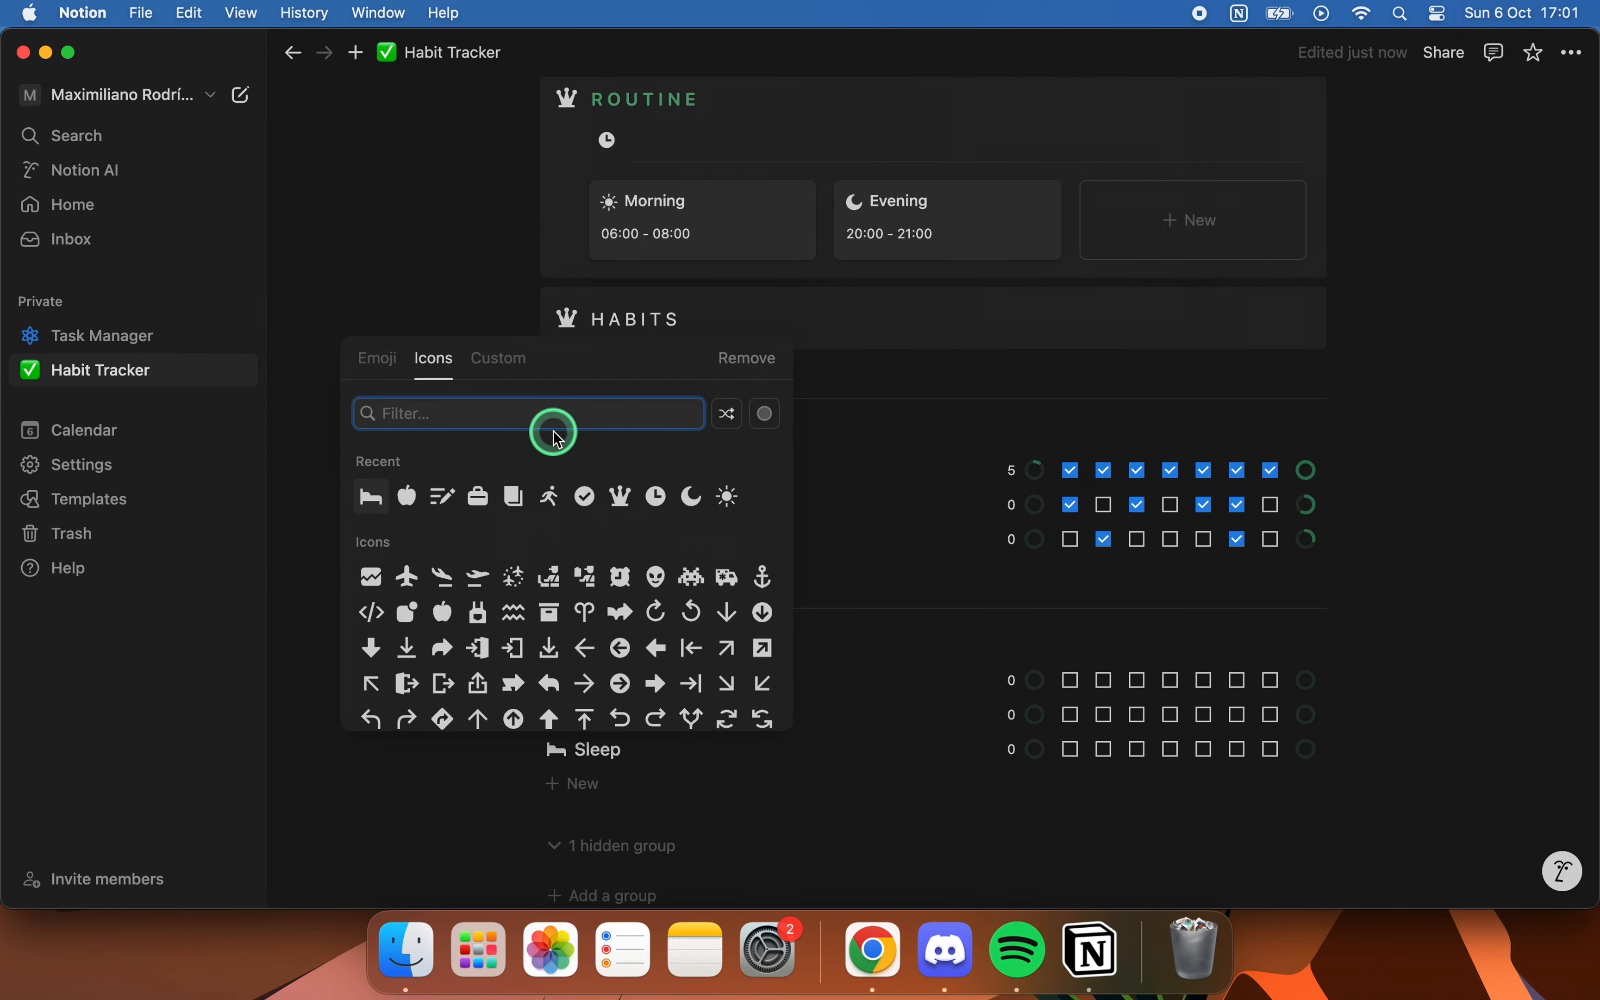
- Format the HABITS callout title as bold green text
double_click(615, 328)
triple_click(615, 329)
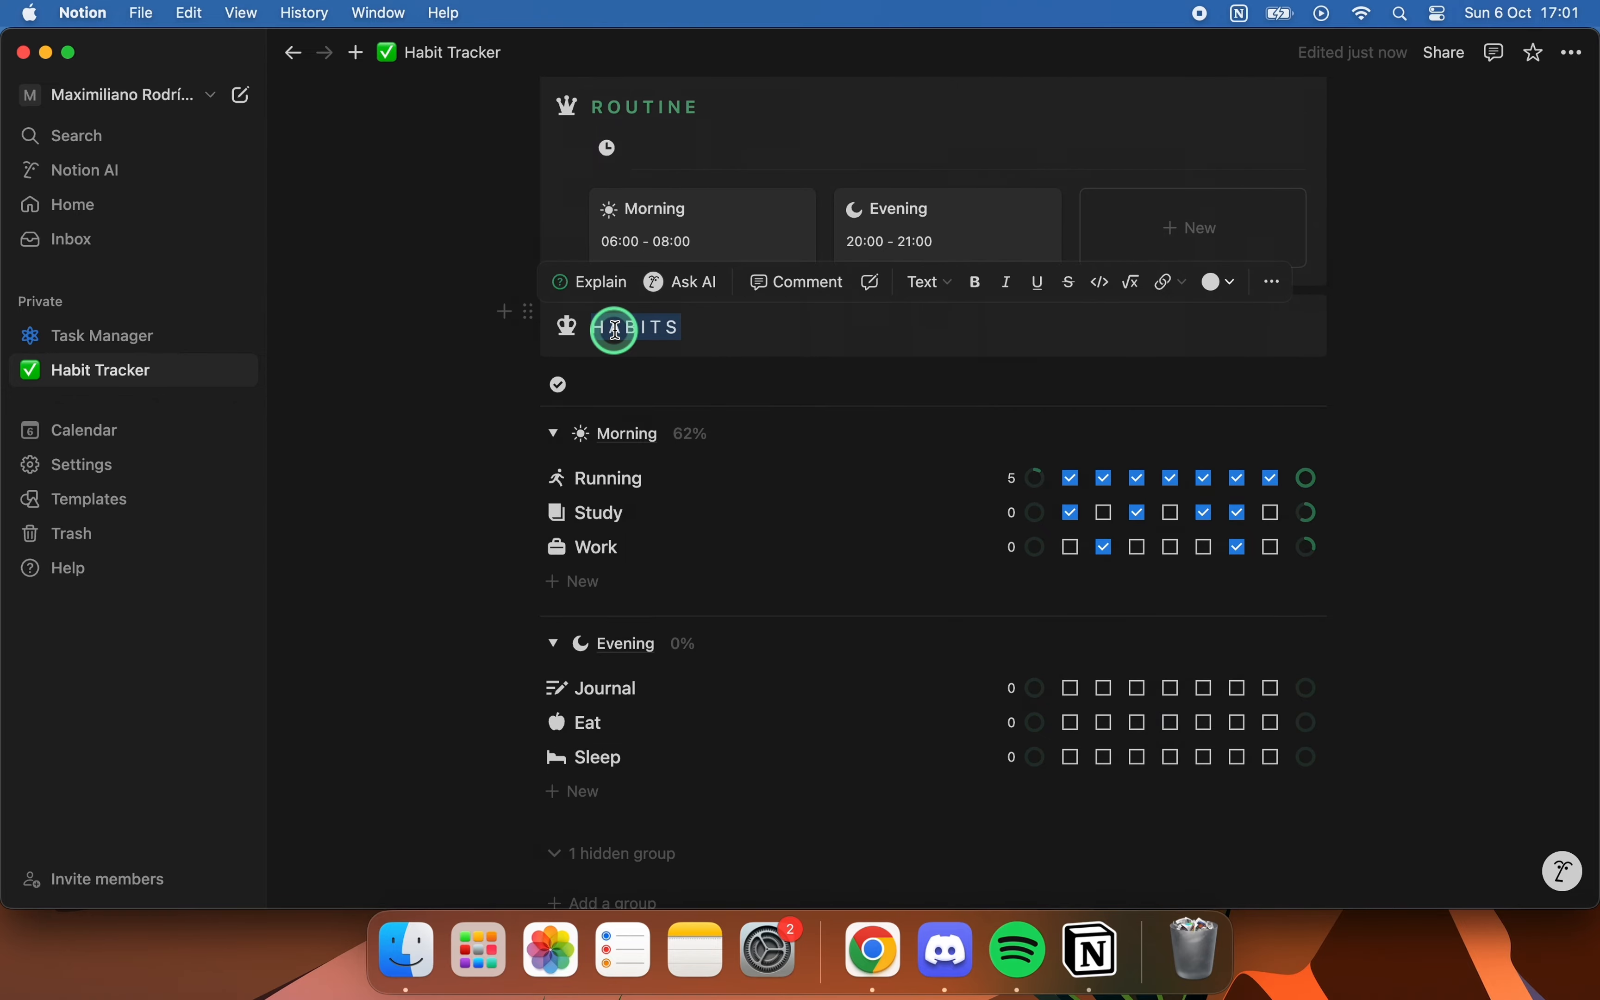
click(1216, 281)
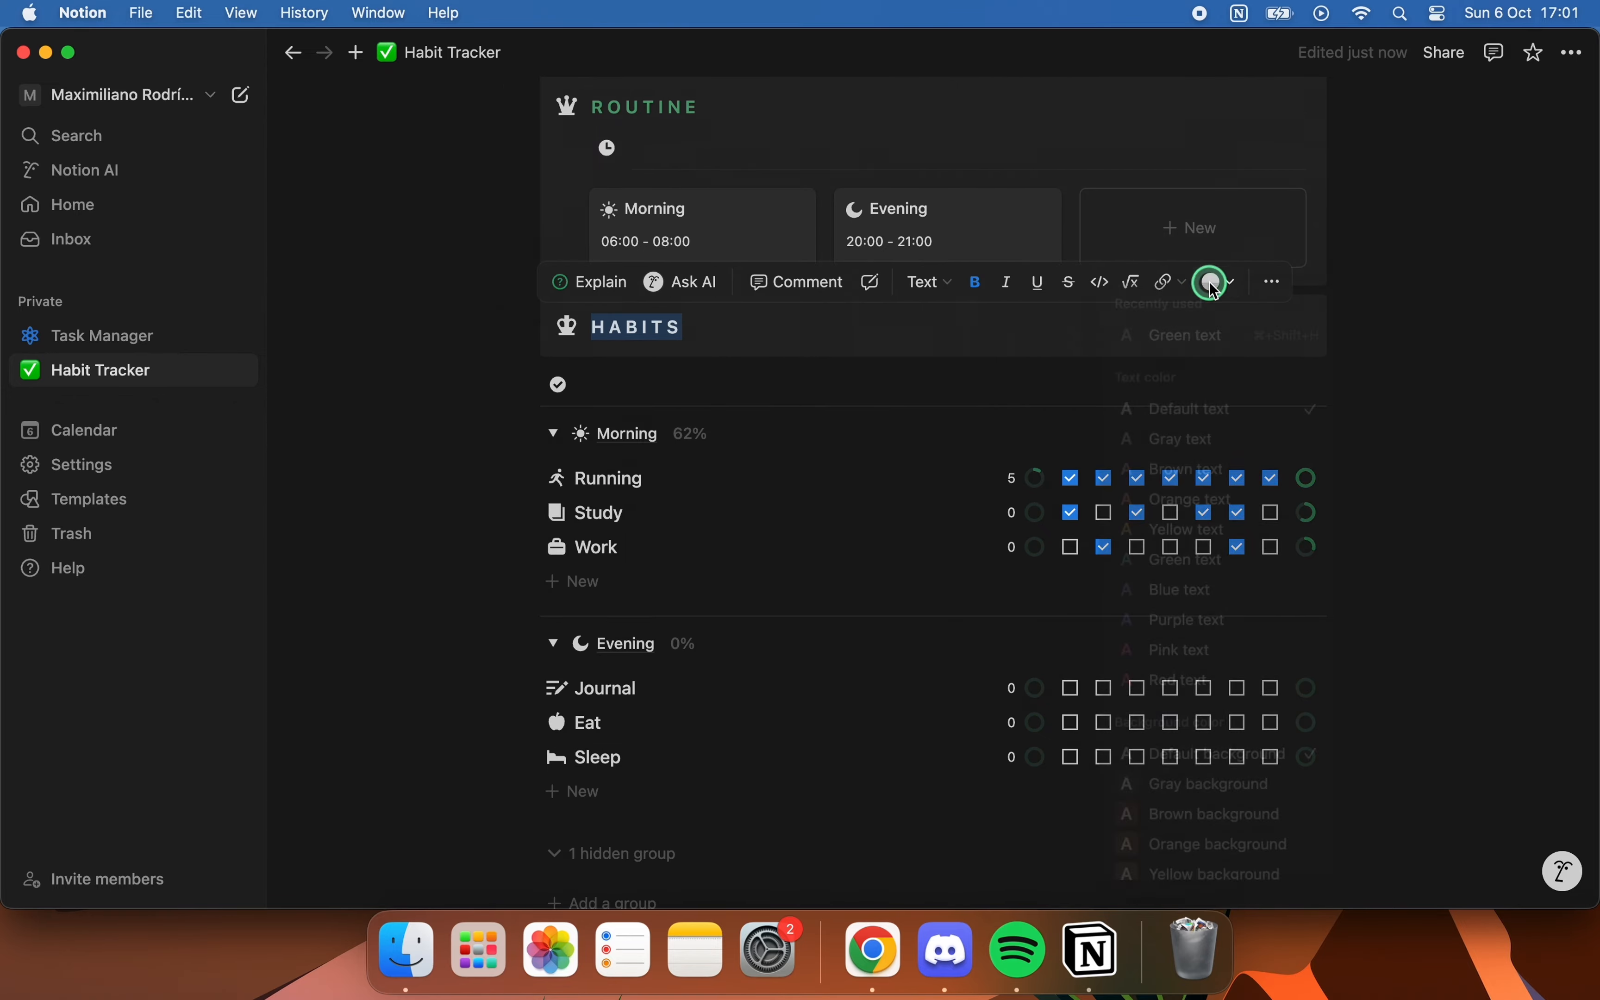
click(1213, 338)
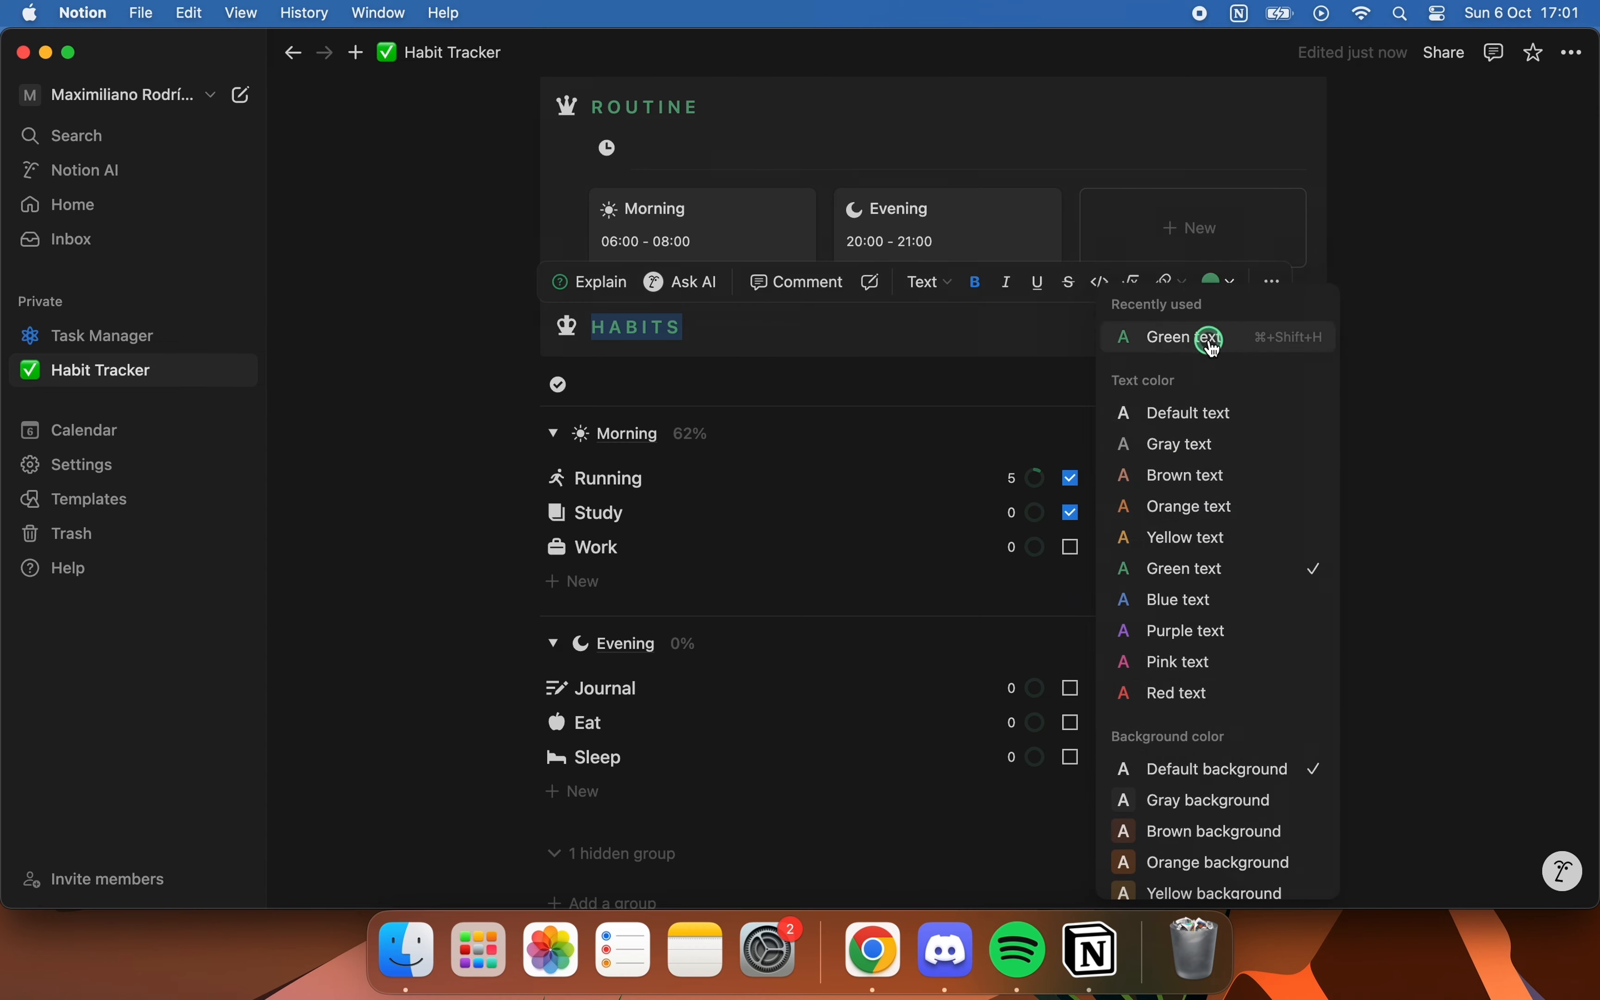
click(879, 341)
drag(584, 333, 690, 332)
click(691, 333)
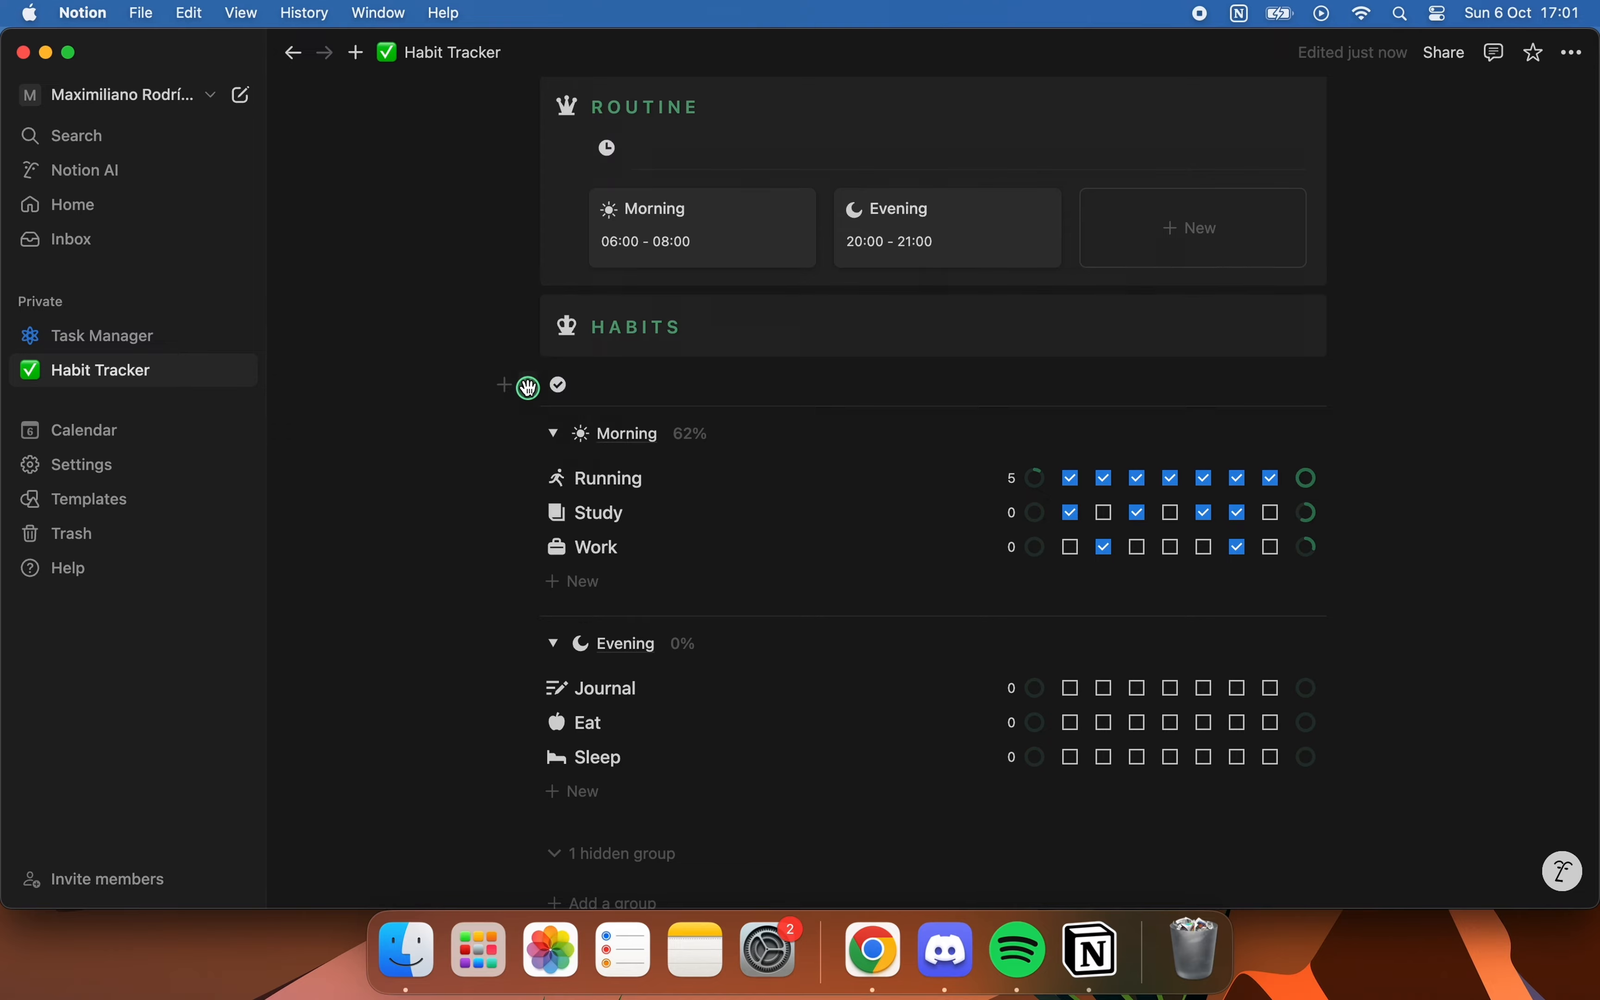
- Move the habits list inside the HABITS callout
drag(529, 386, 608, 348)
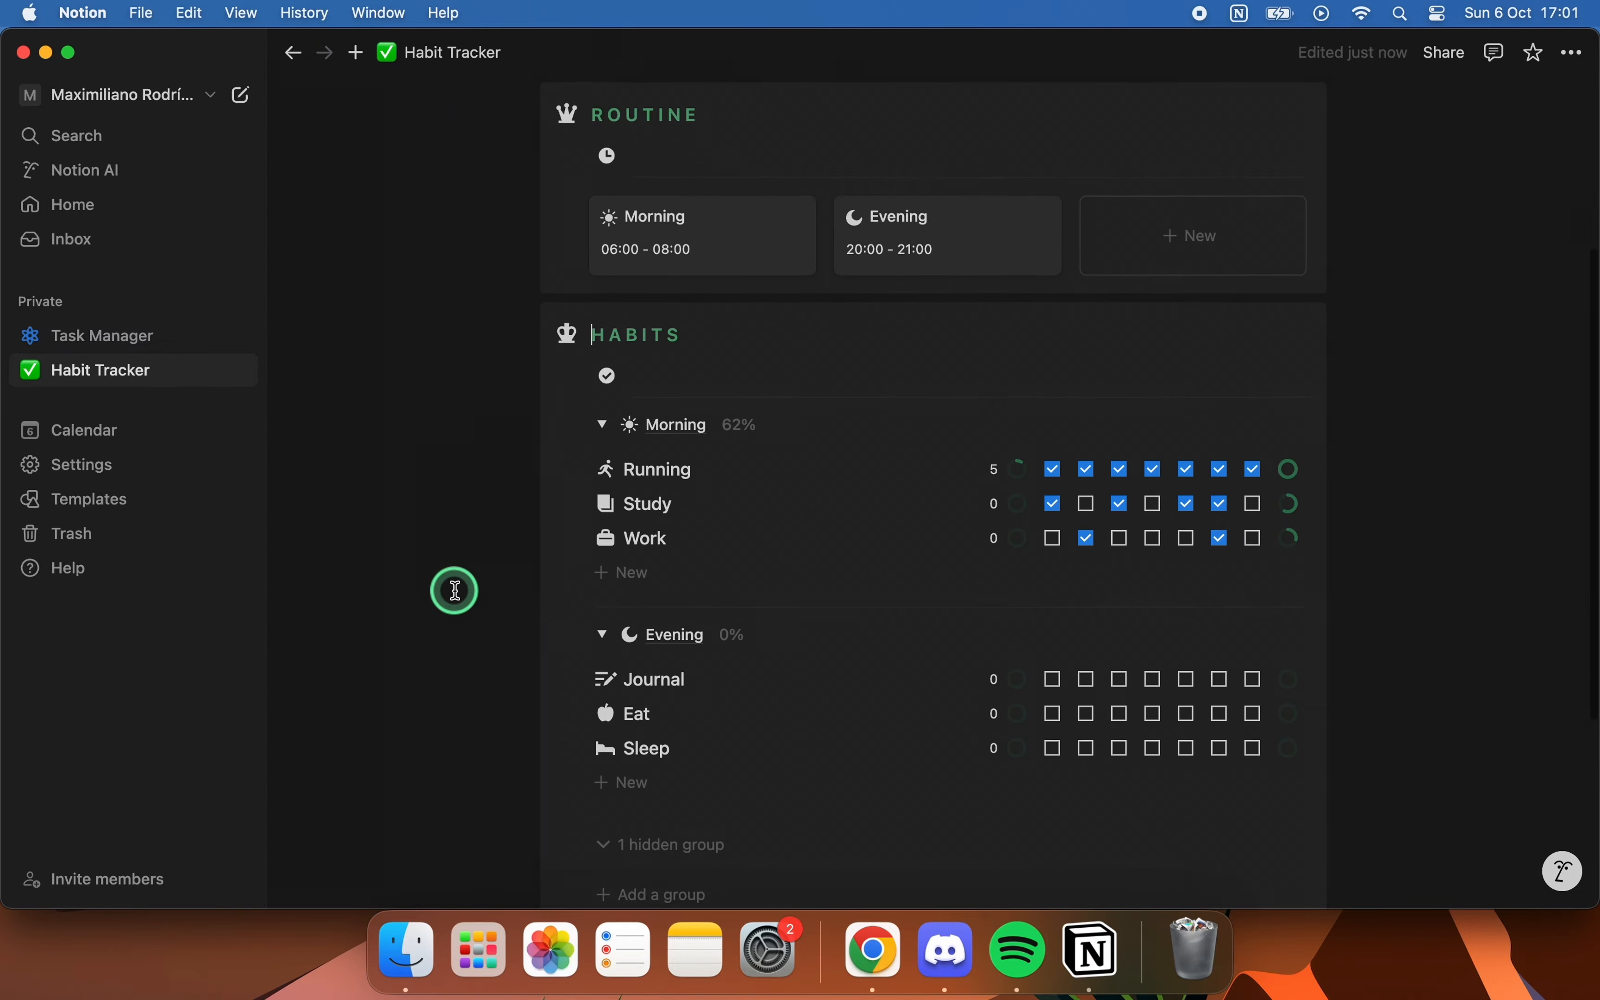
scroll(454, 556, down, 1)
scroll(492, 582, up, 6)
- Insert a button block between the page title and the Routine callout, with blank lines around it
click(861, 356)
key(Return)
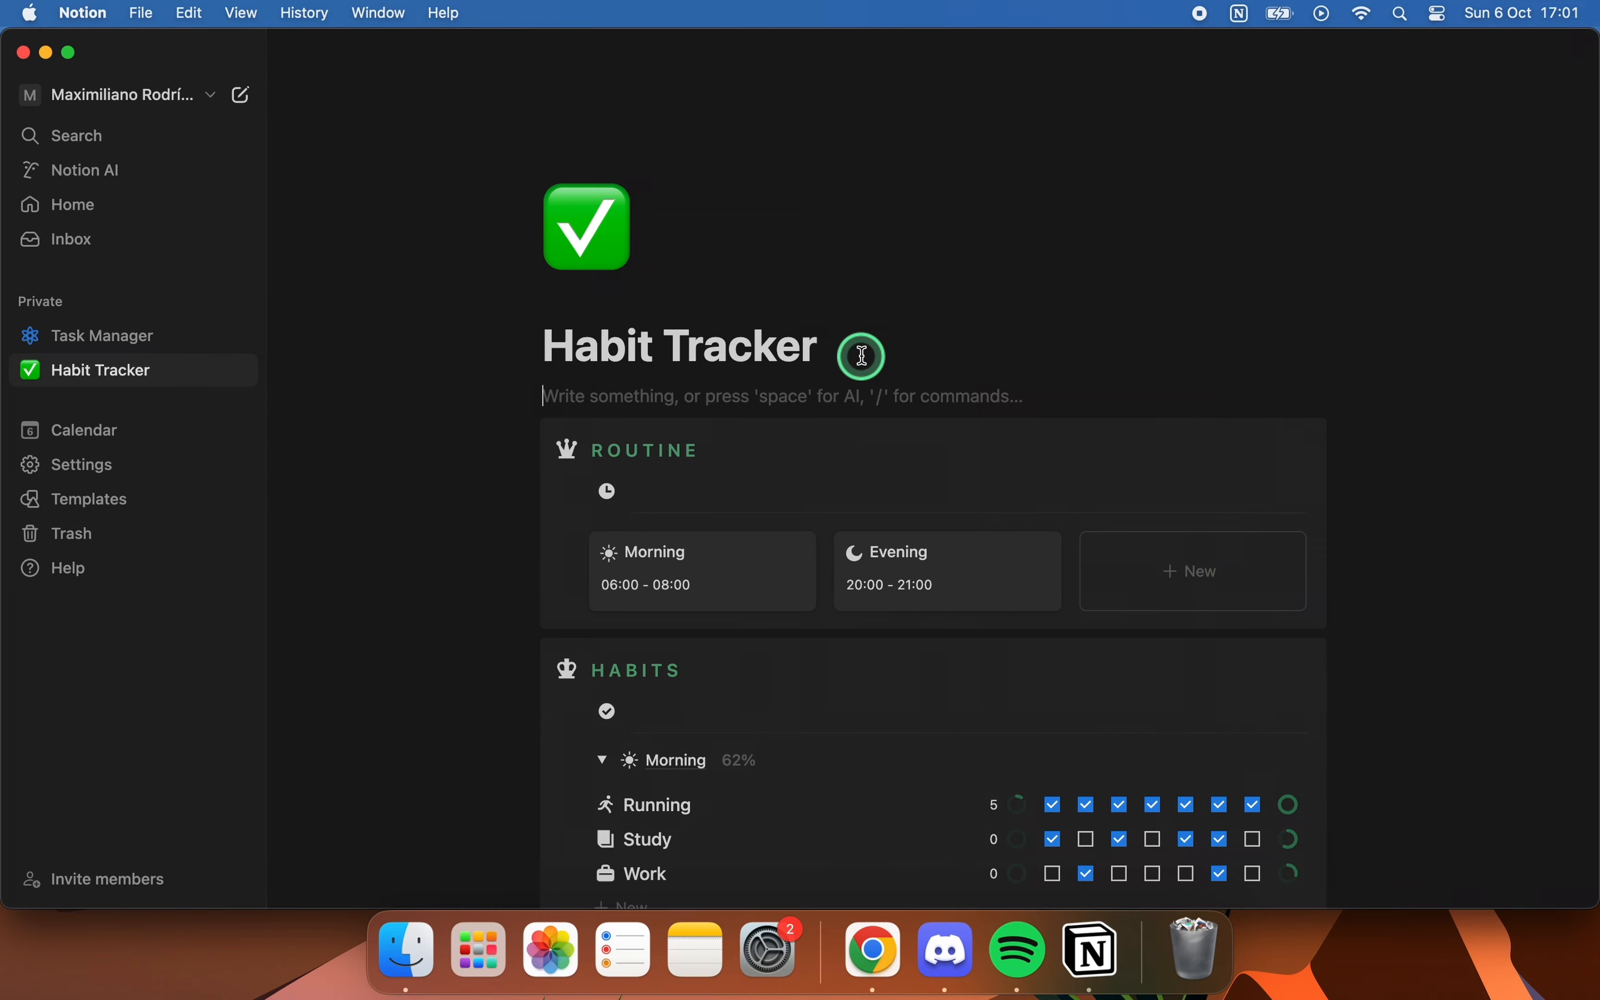
key(Return)
key(BackSpace)
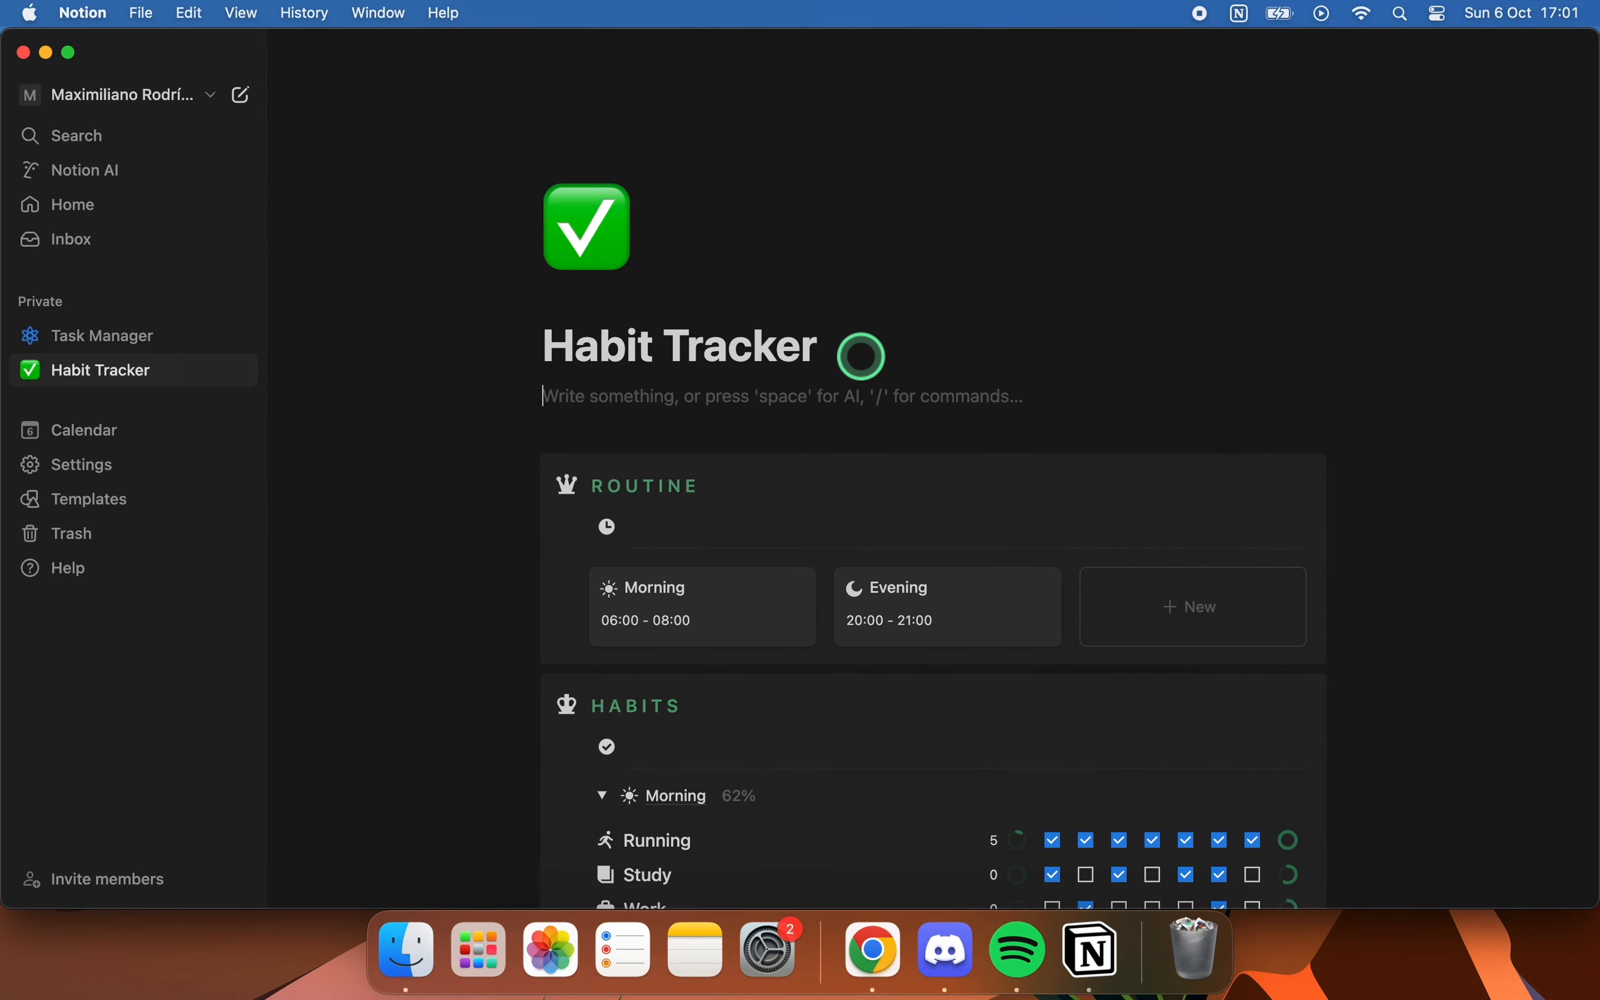
text(/but)
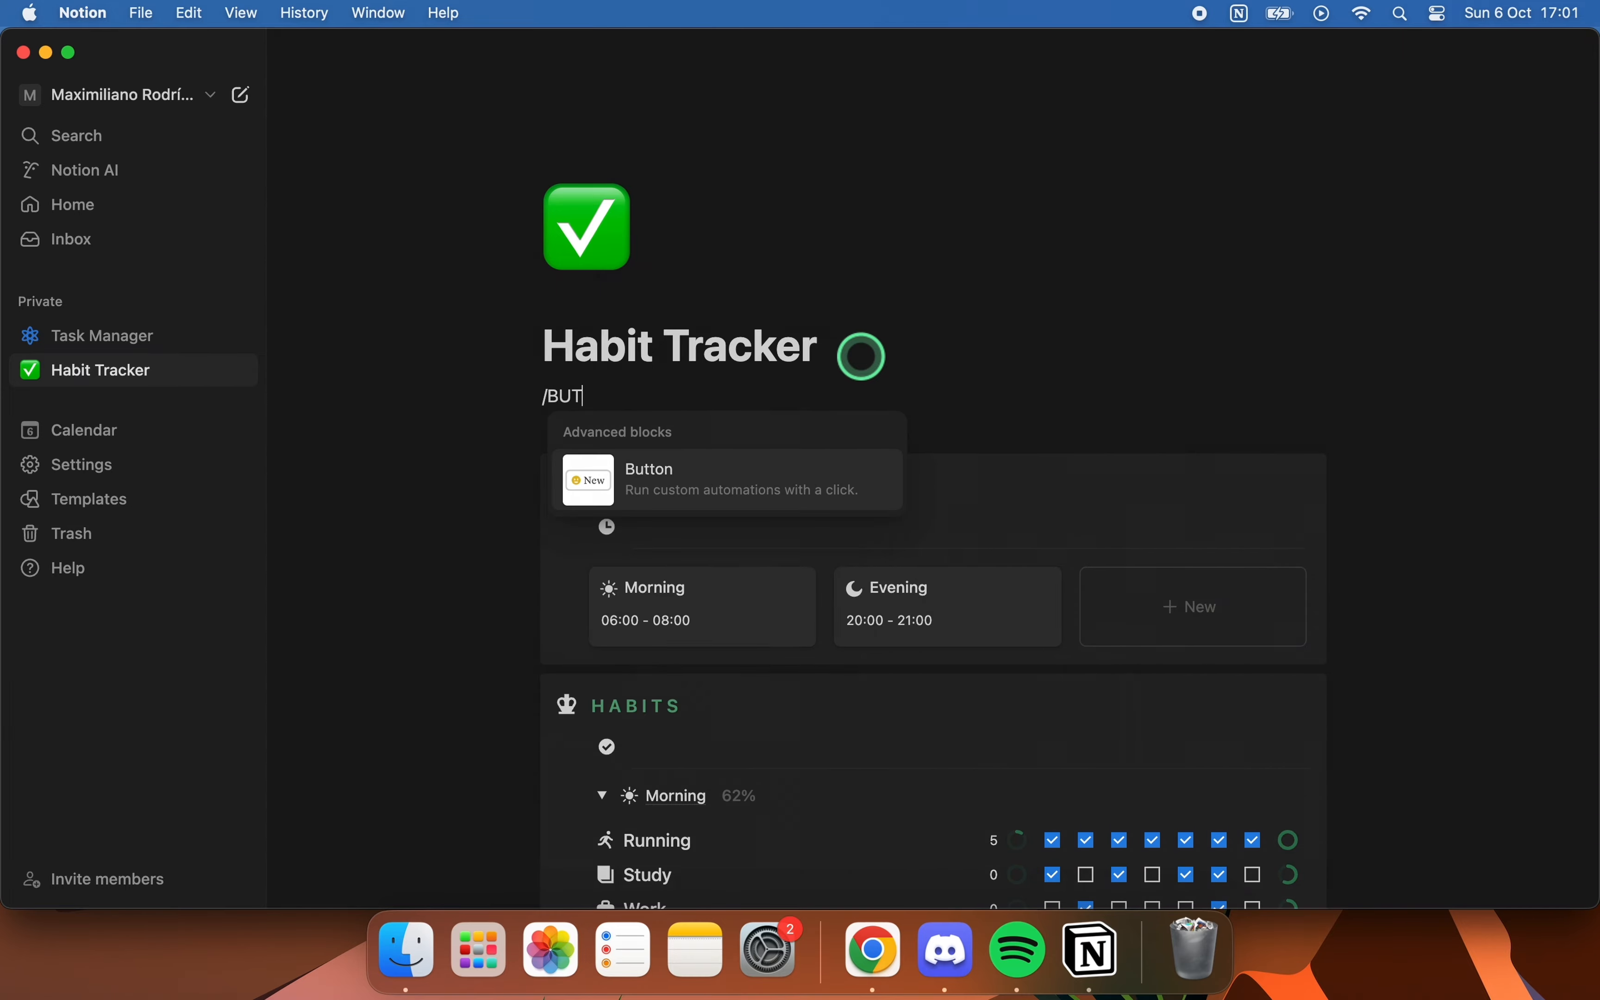
key(Return)
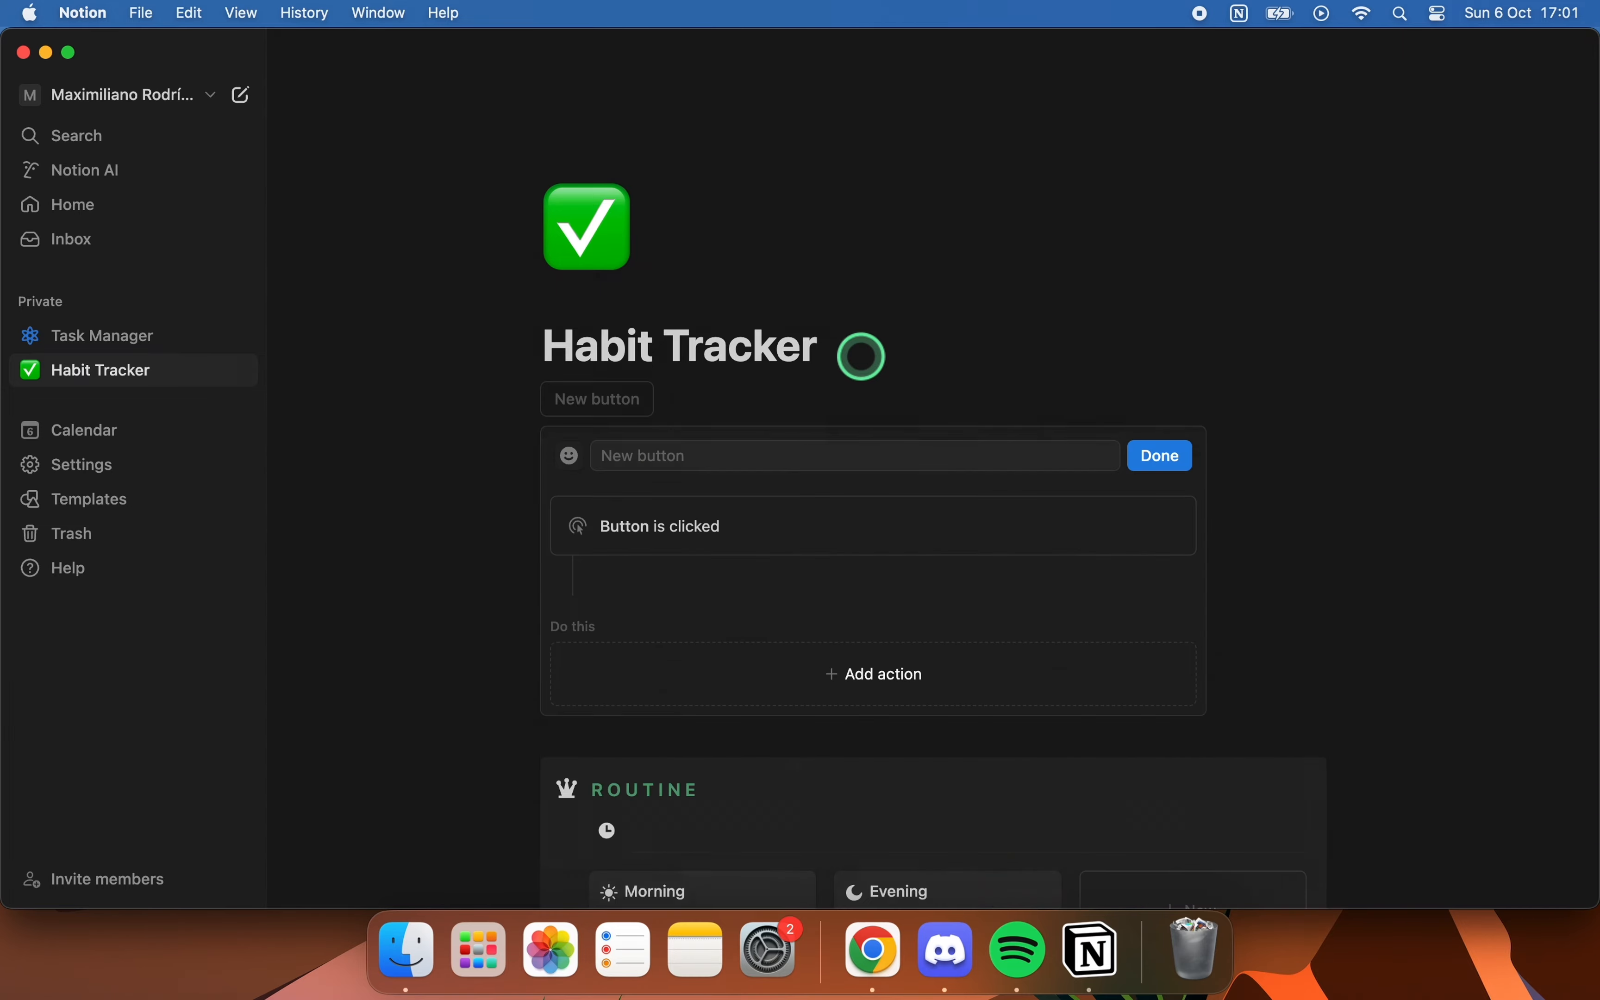
- Add an action to the new button that edits all pages in the Habits database
click(850, 710)
click(680, 552)
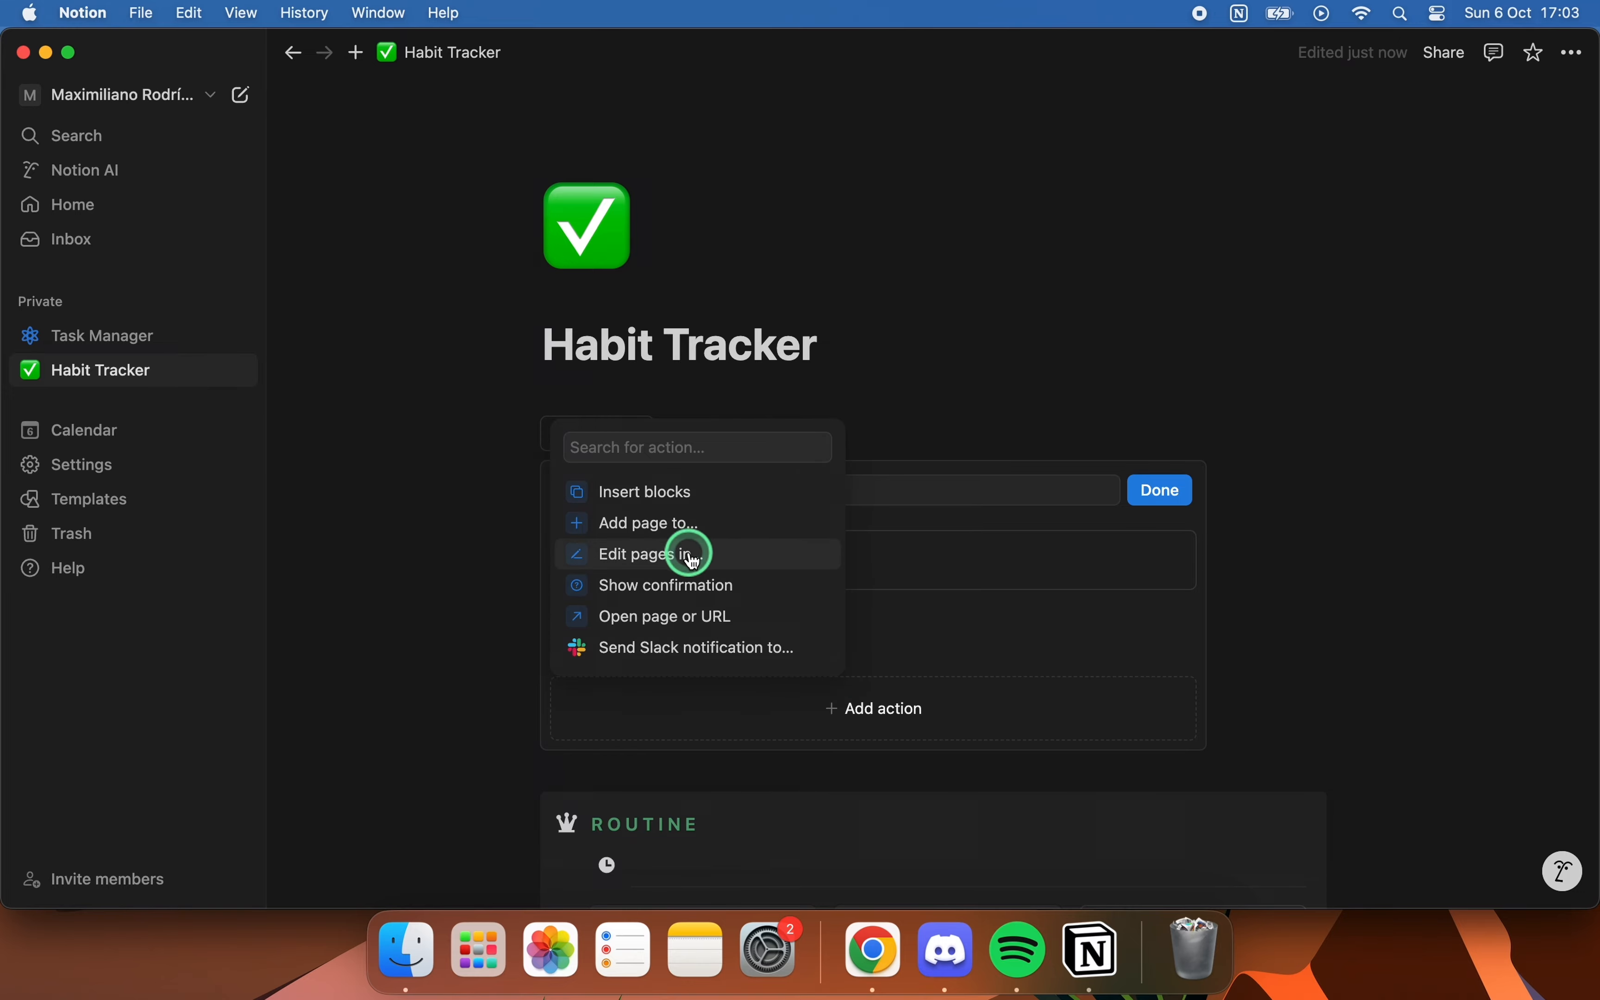
click(740, 658)
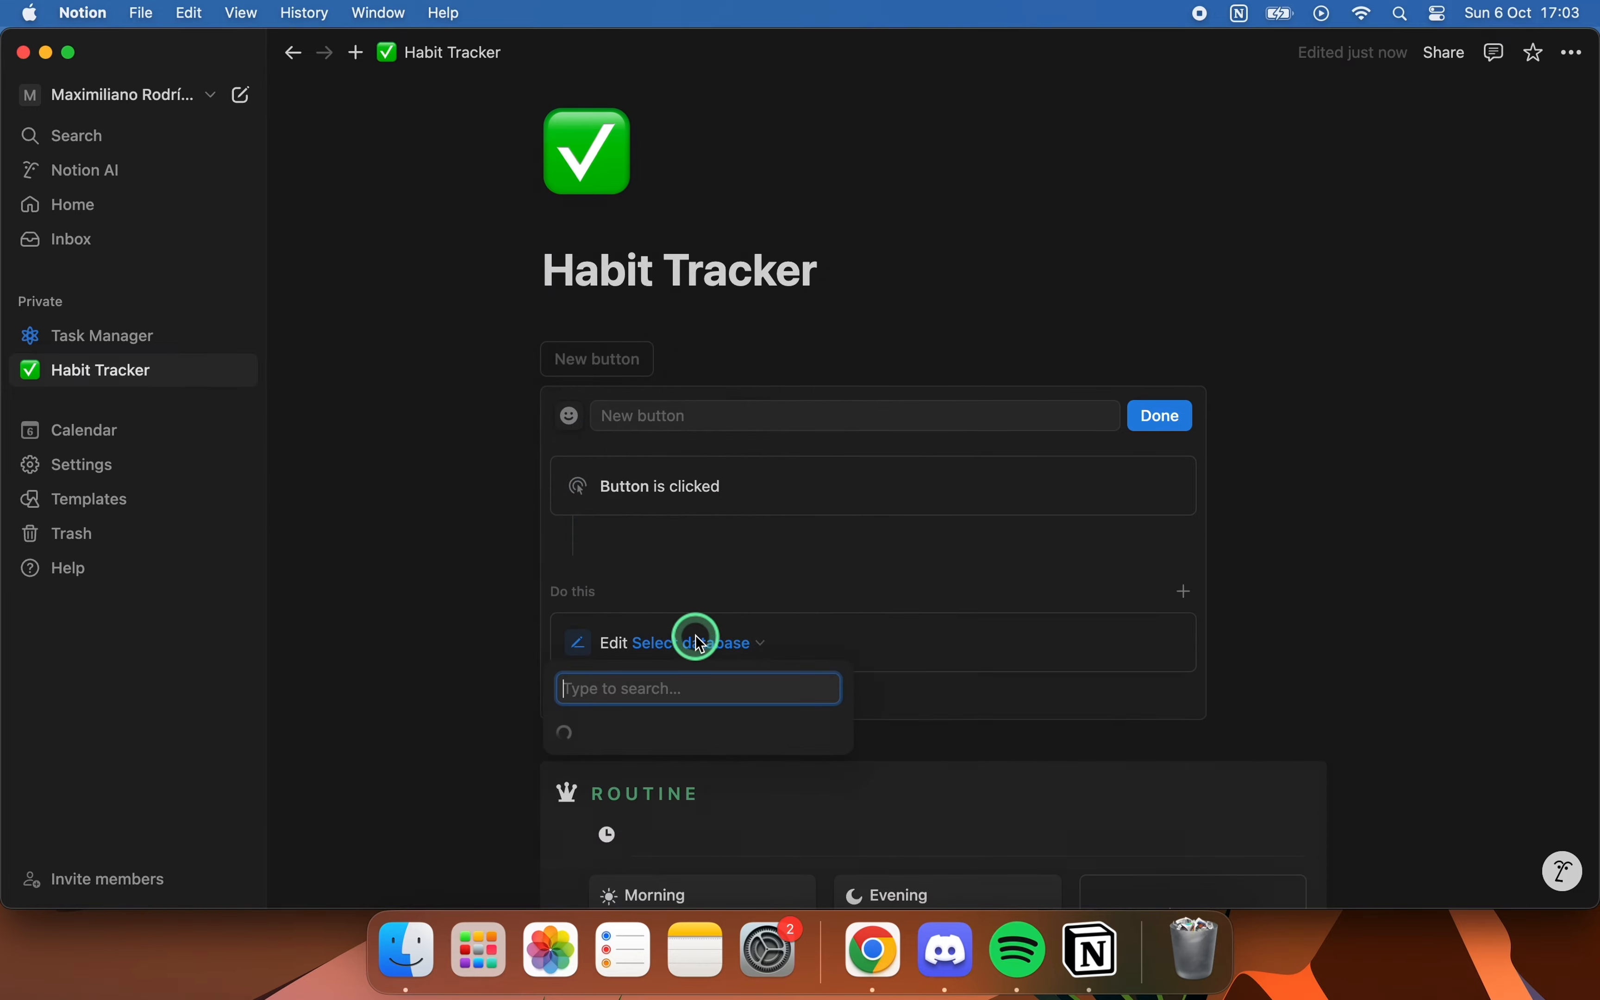
click(616, 690)
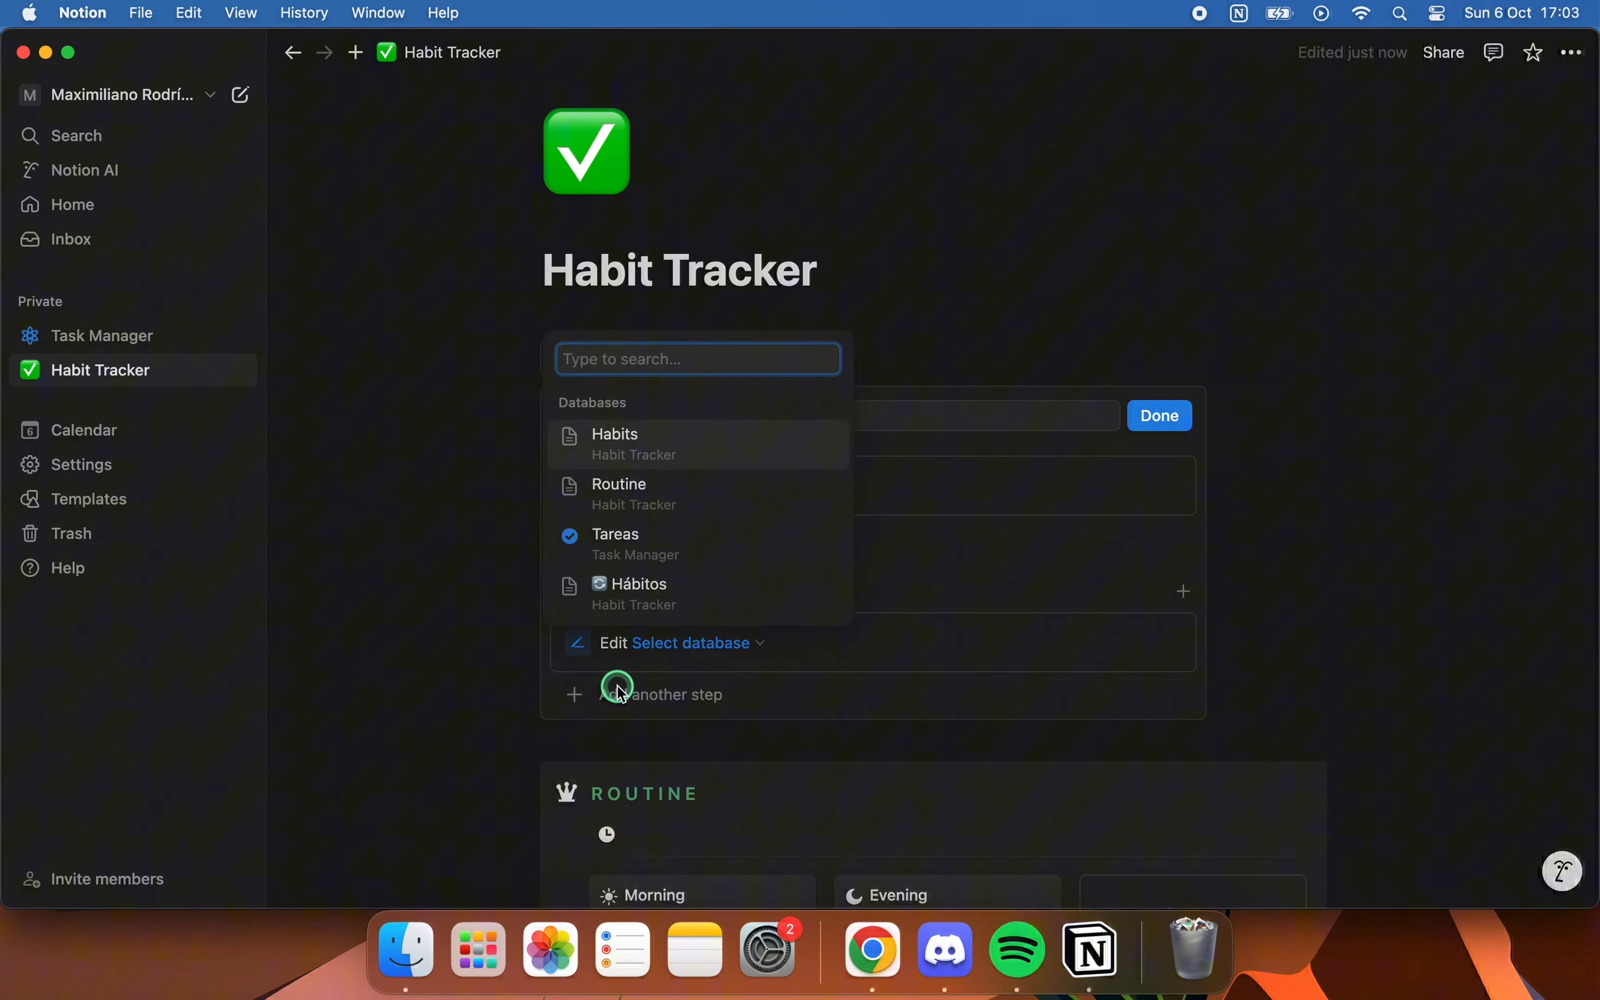
click(672, 650)
click(672, 463)
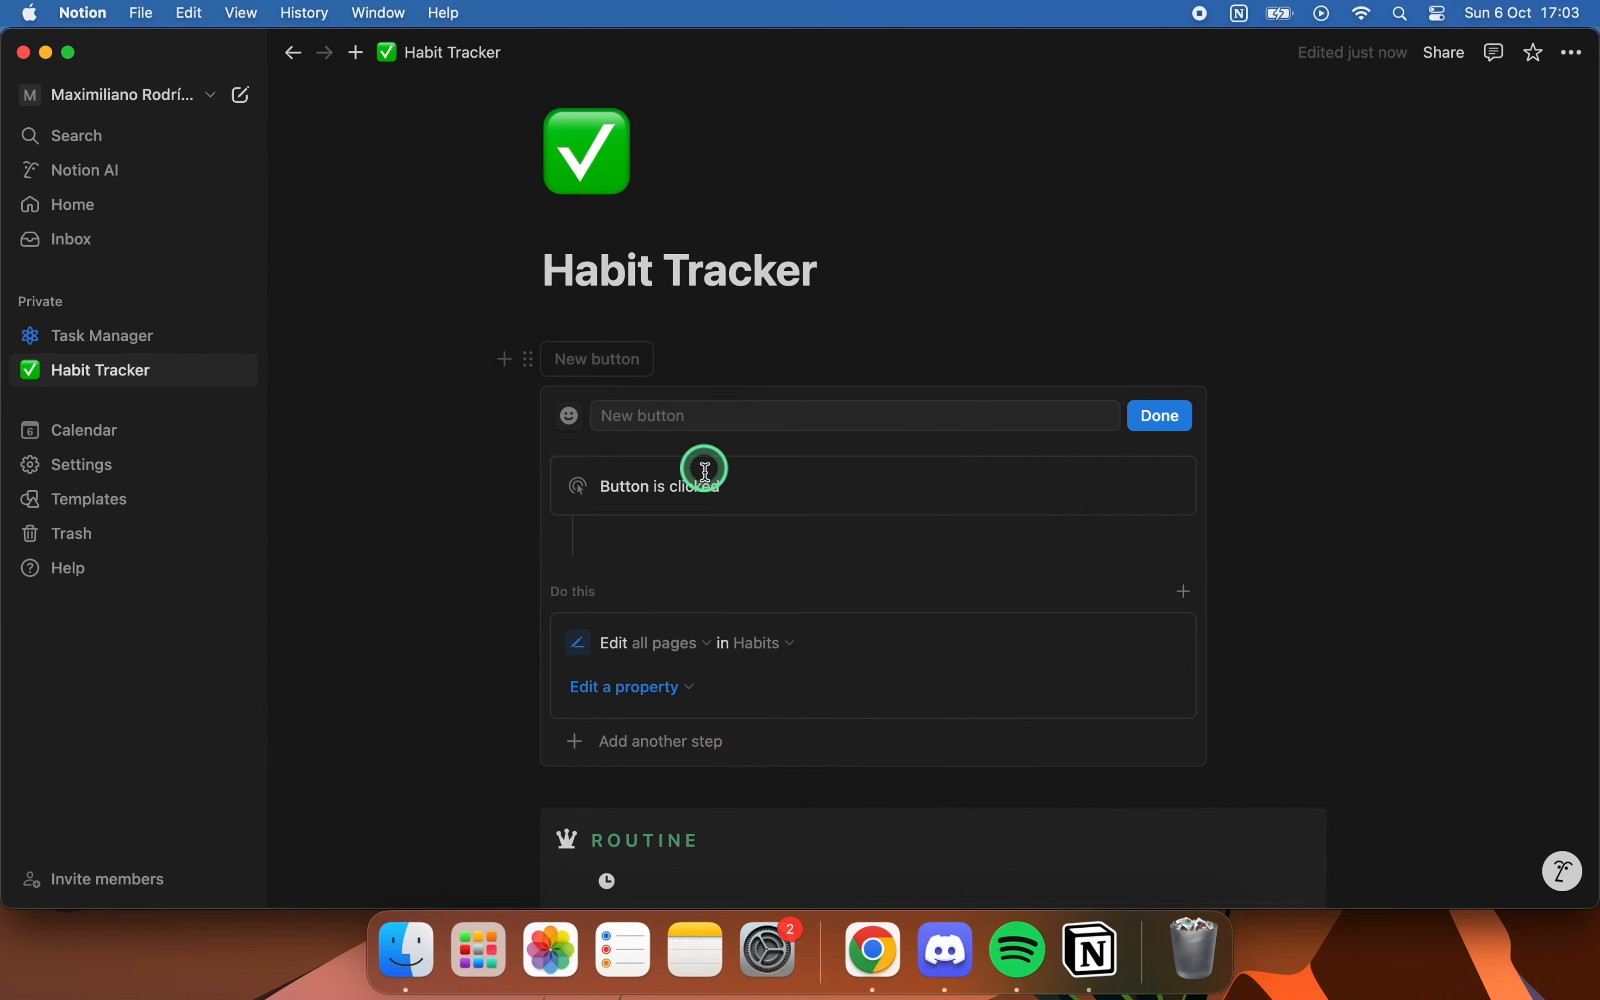
- Make the edit action set the weekday properties Mo, Tue, Wed, Thu, Fri, Sat and Sun to unchecked
scroll(772, 678, down, 2)
click(668, 598)
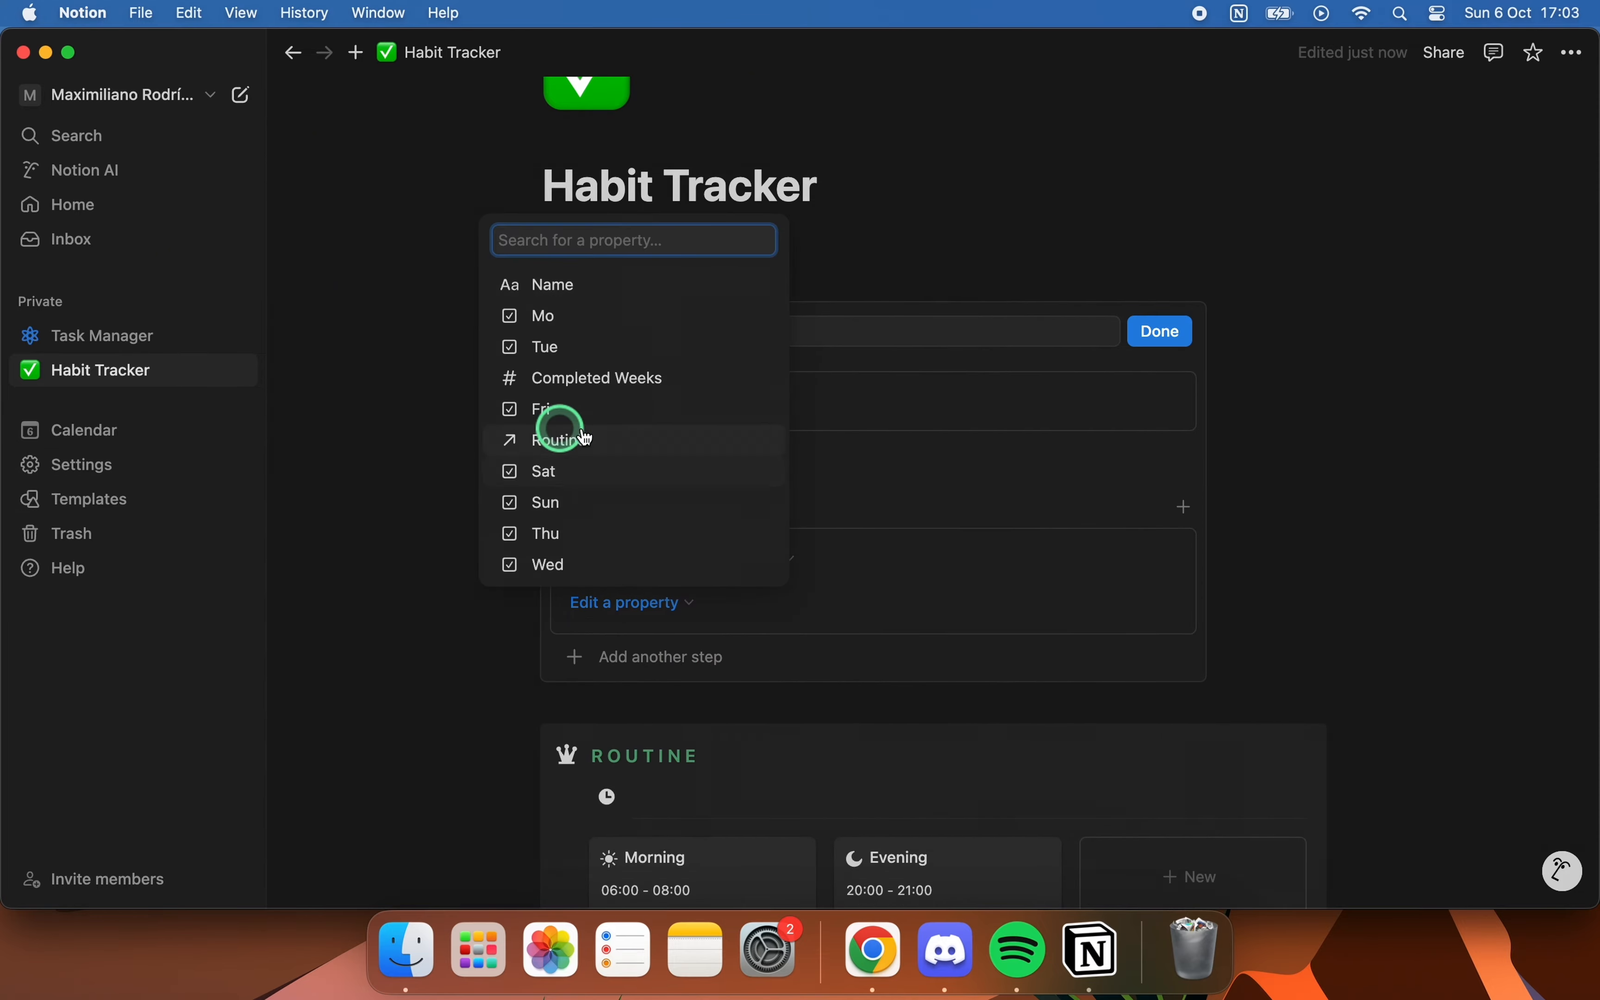
click(577, 320)
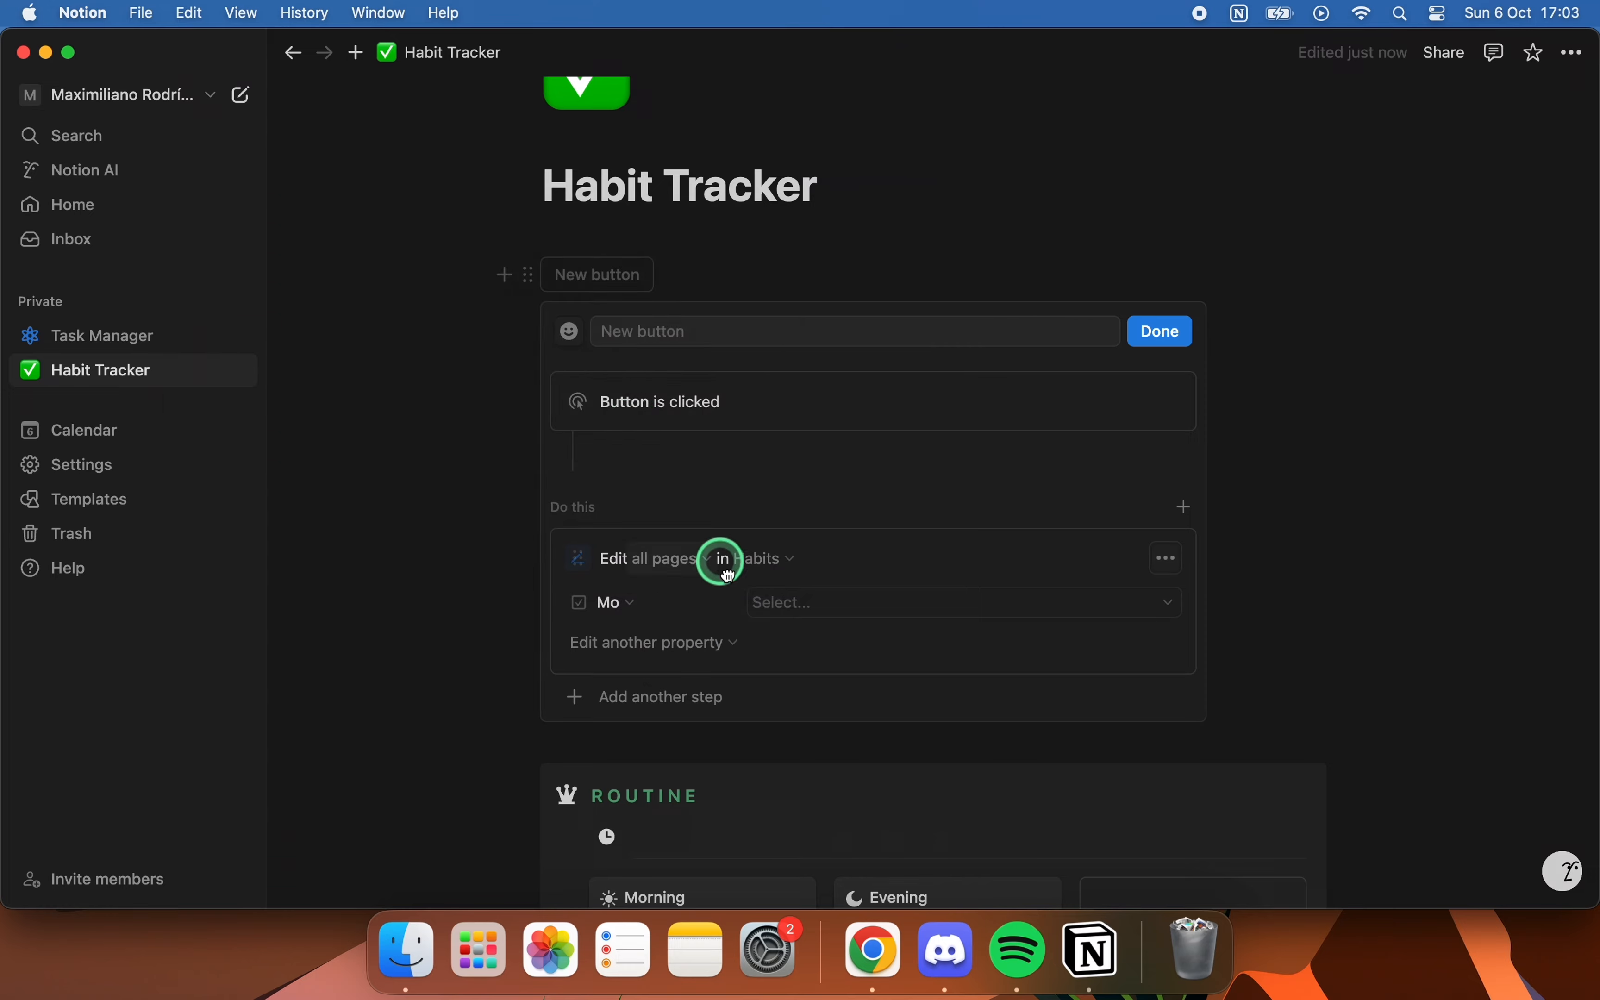
scroll(718, 556, down, 2)
click(801, 508)
click(999, 596)
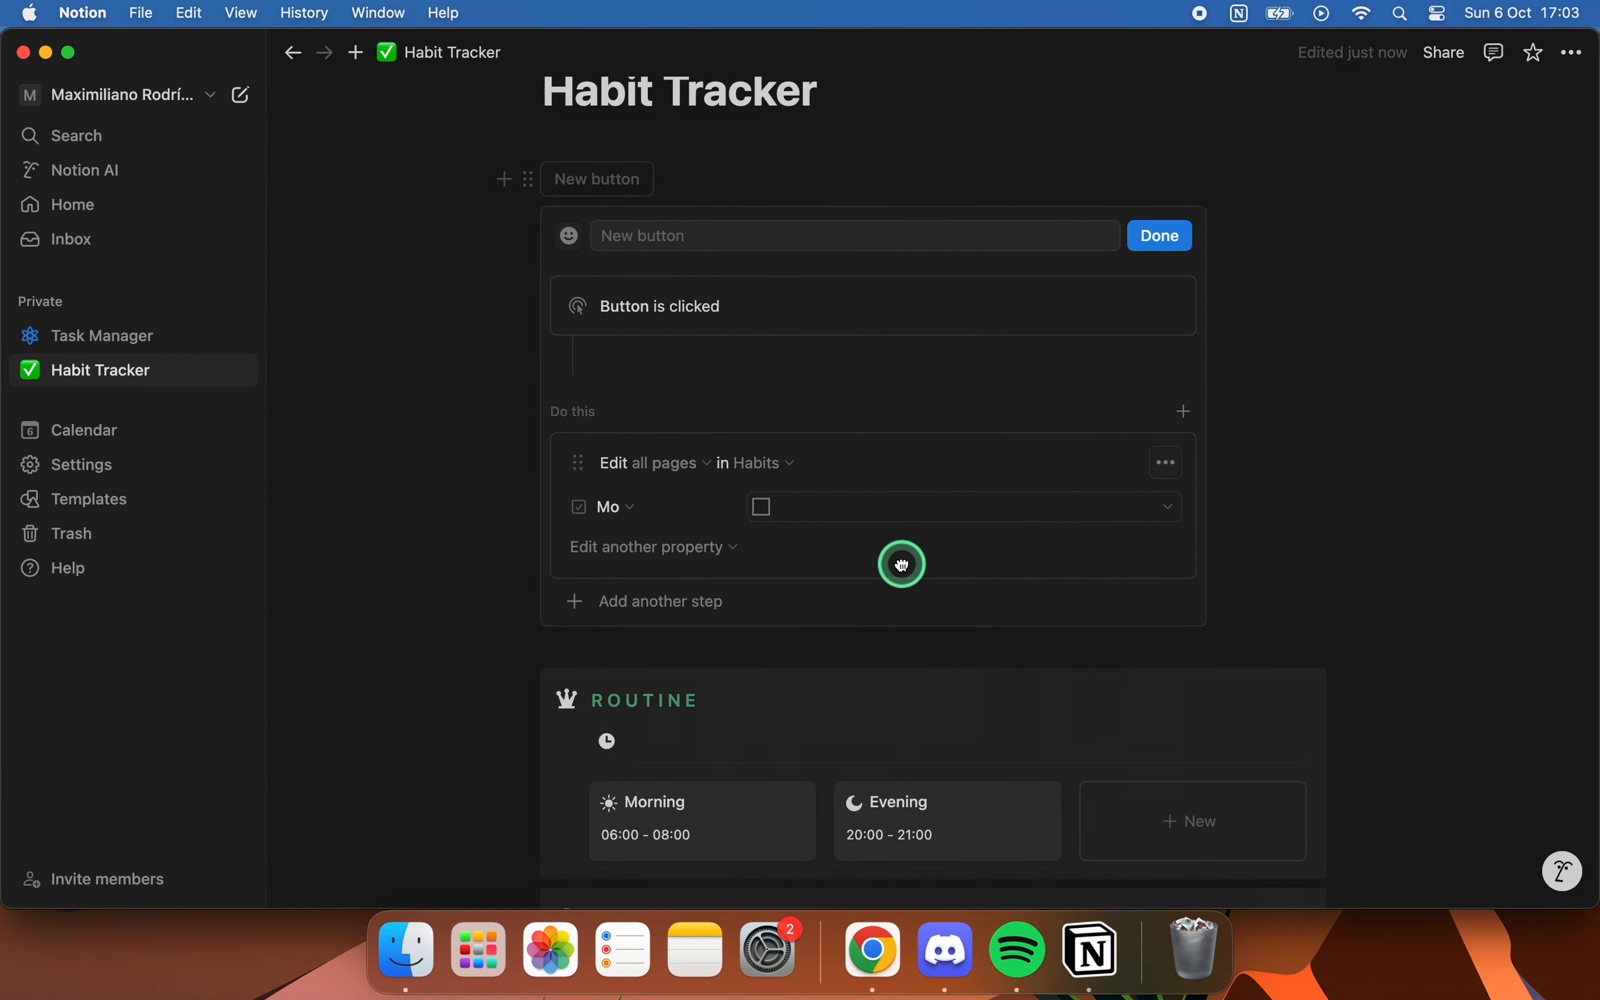
click(653, 546)
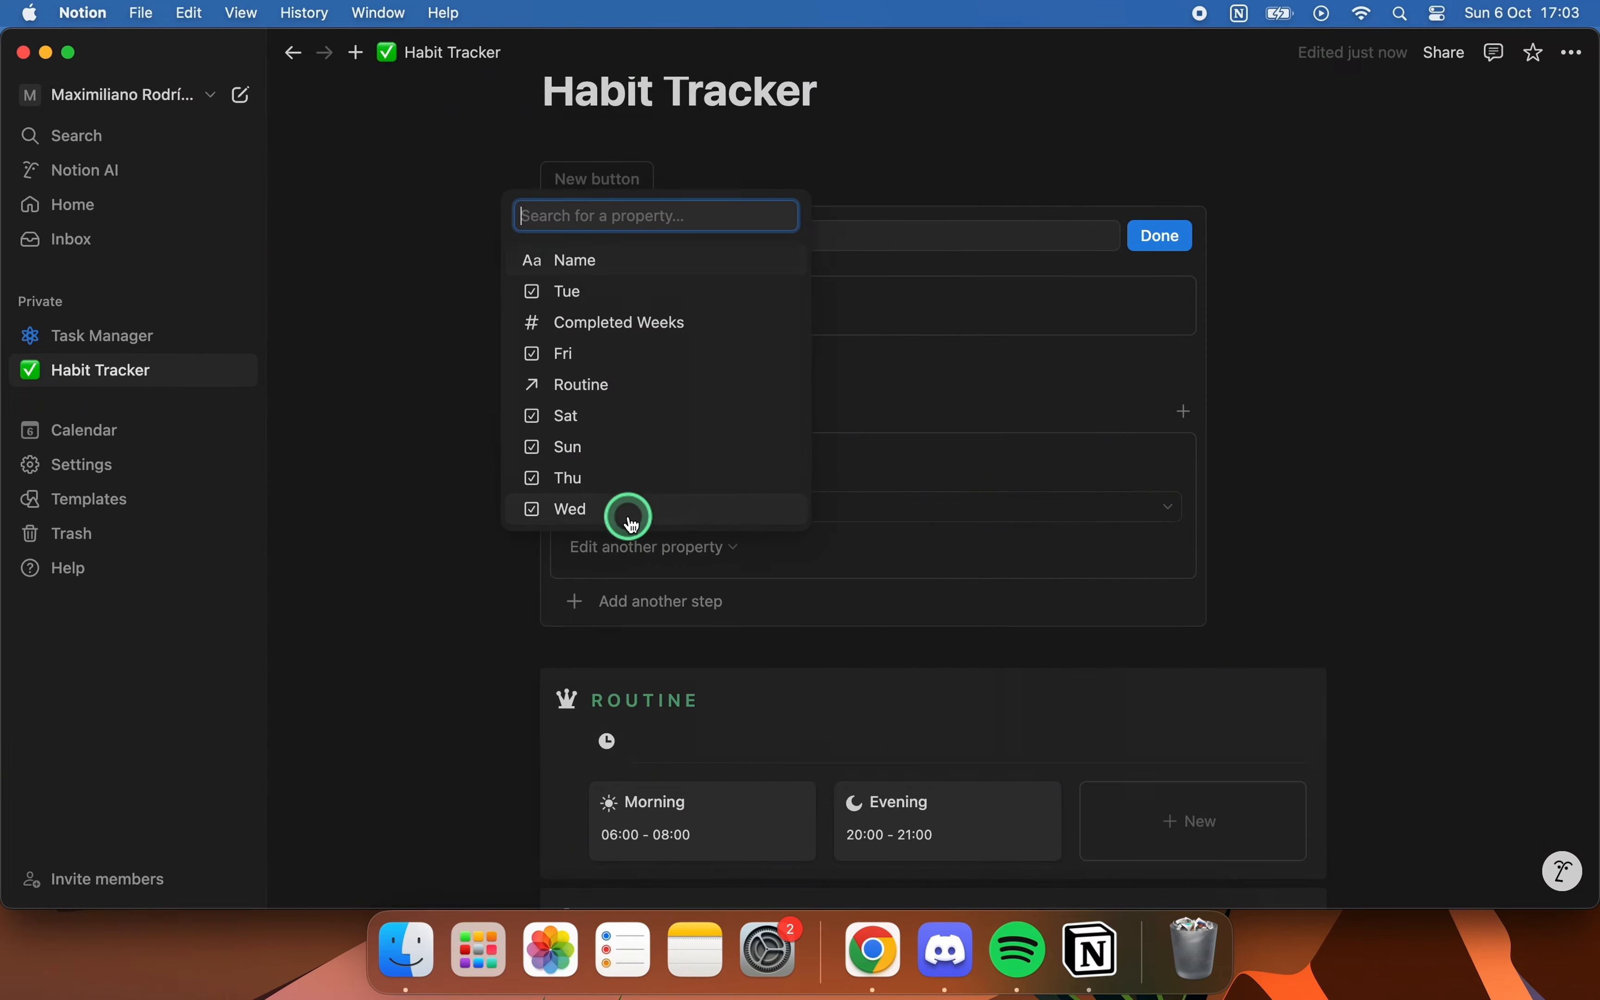
click(653, 486)
scroll(807, 561, down, 1)
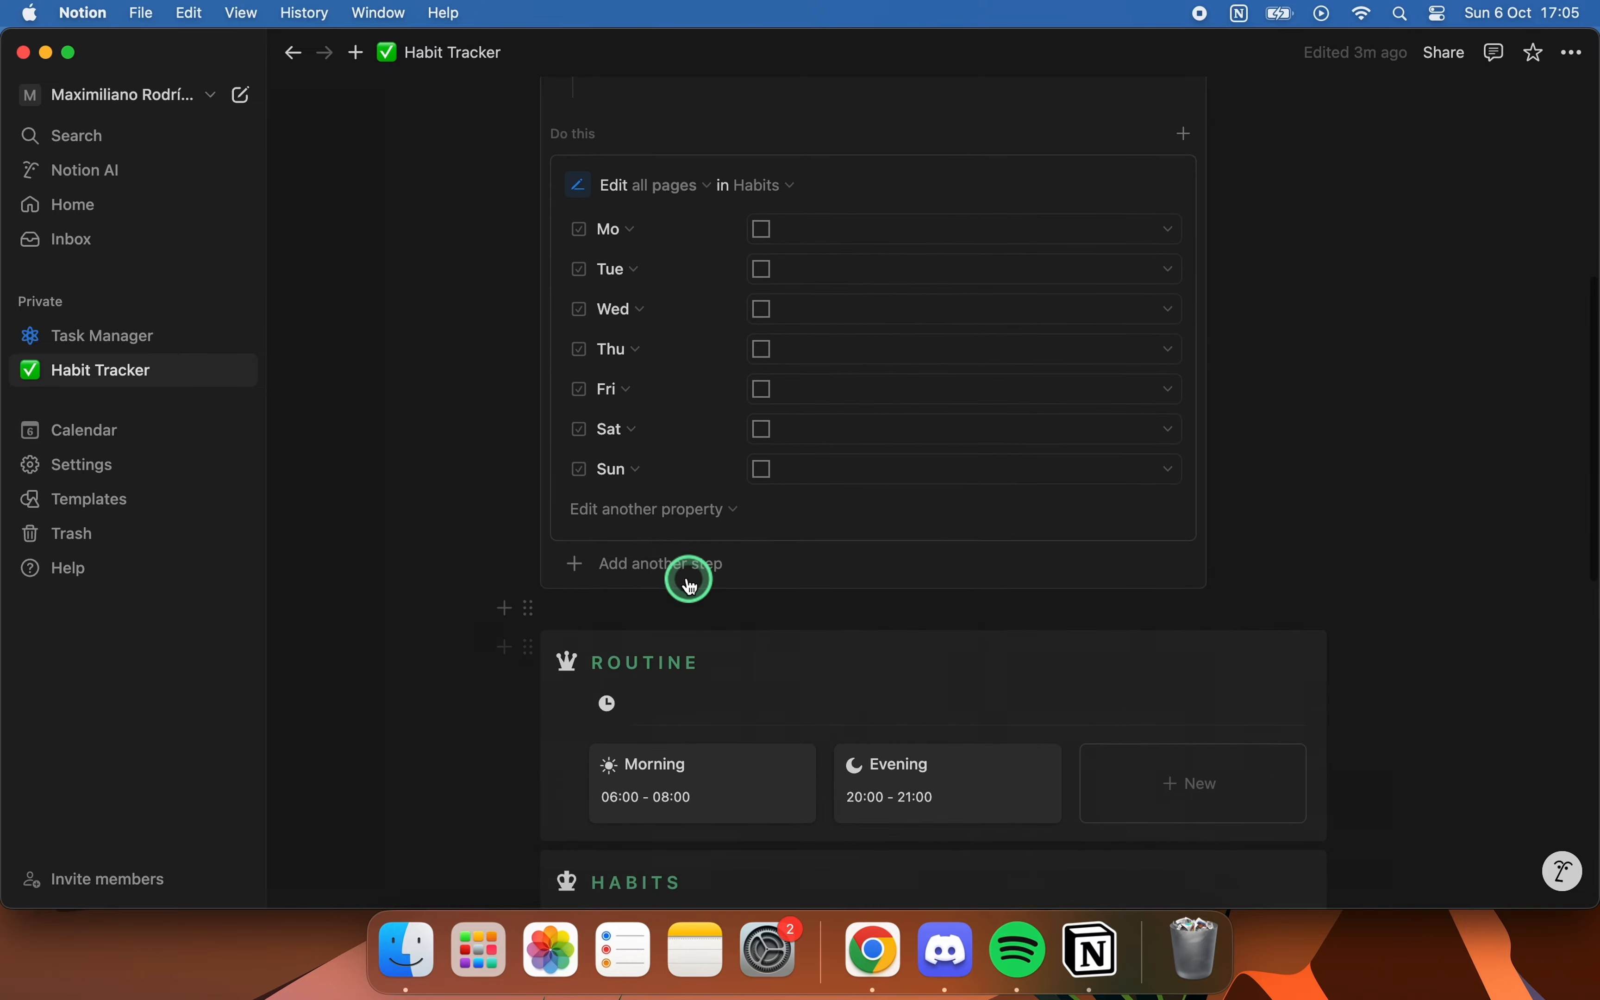
- Add a Show confirmation step to the button after the Habits edit action and review its message fields
click(679, 574)
click(694, 695)
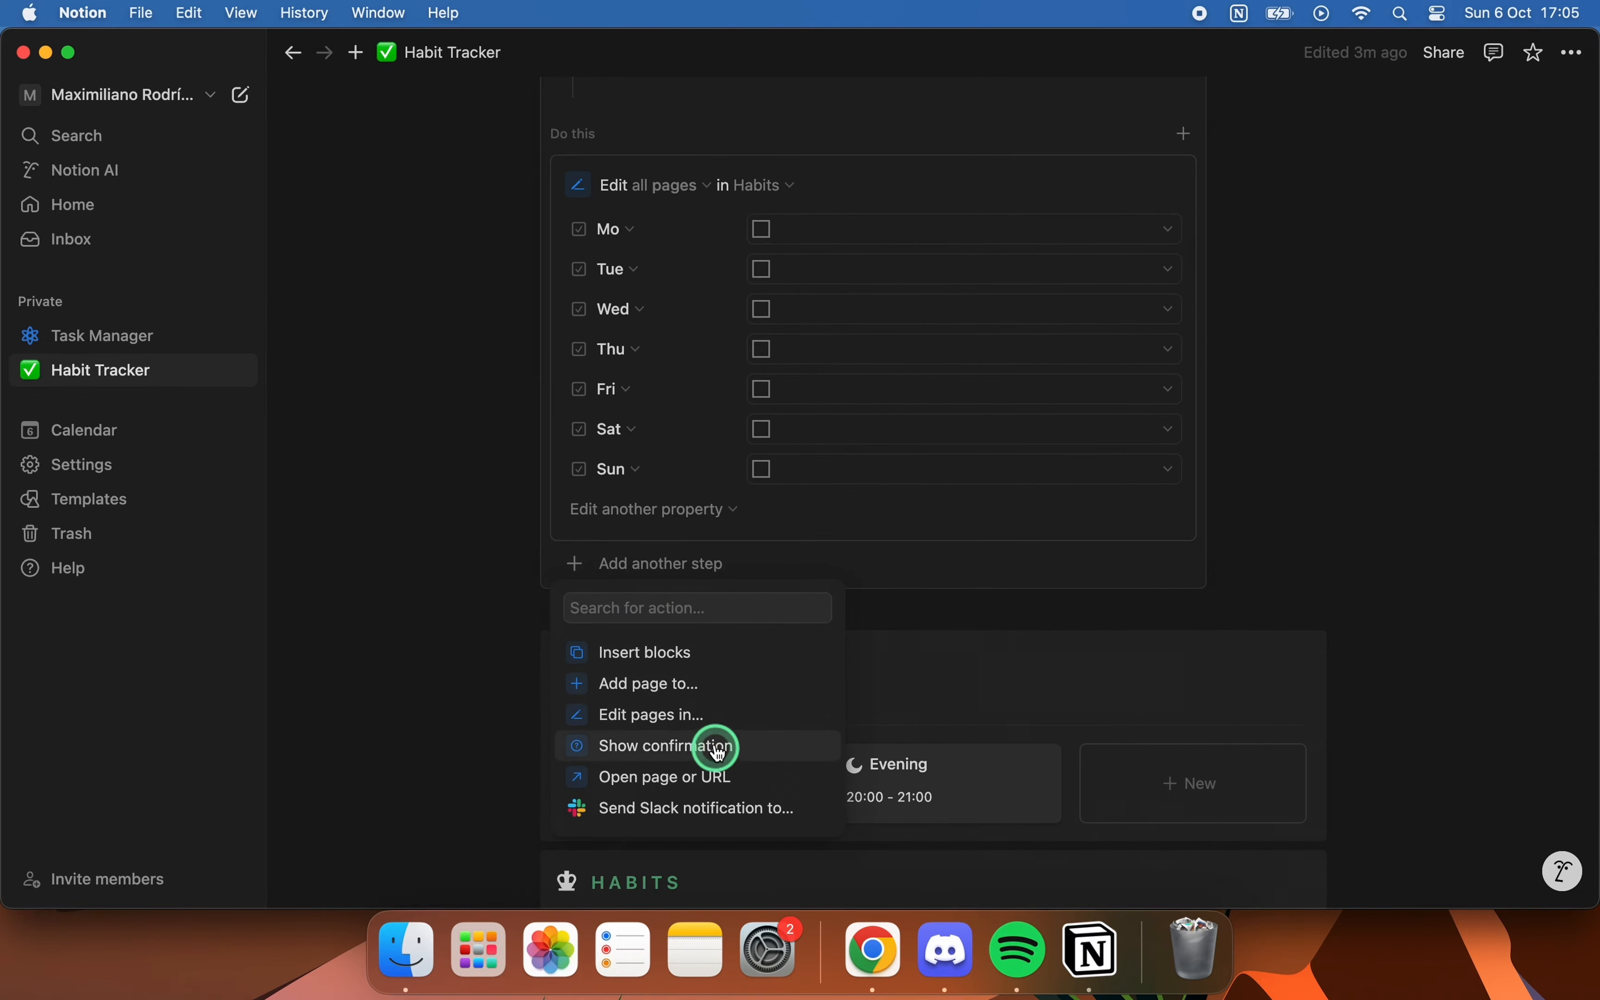
click(658, 747)
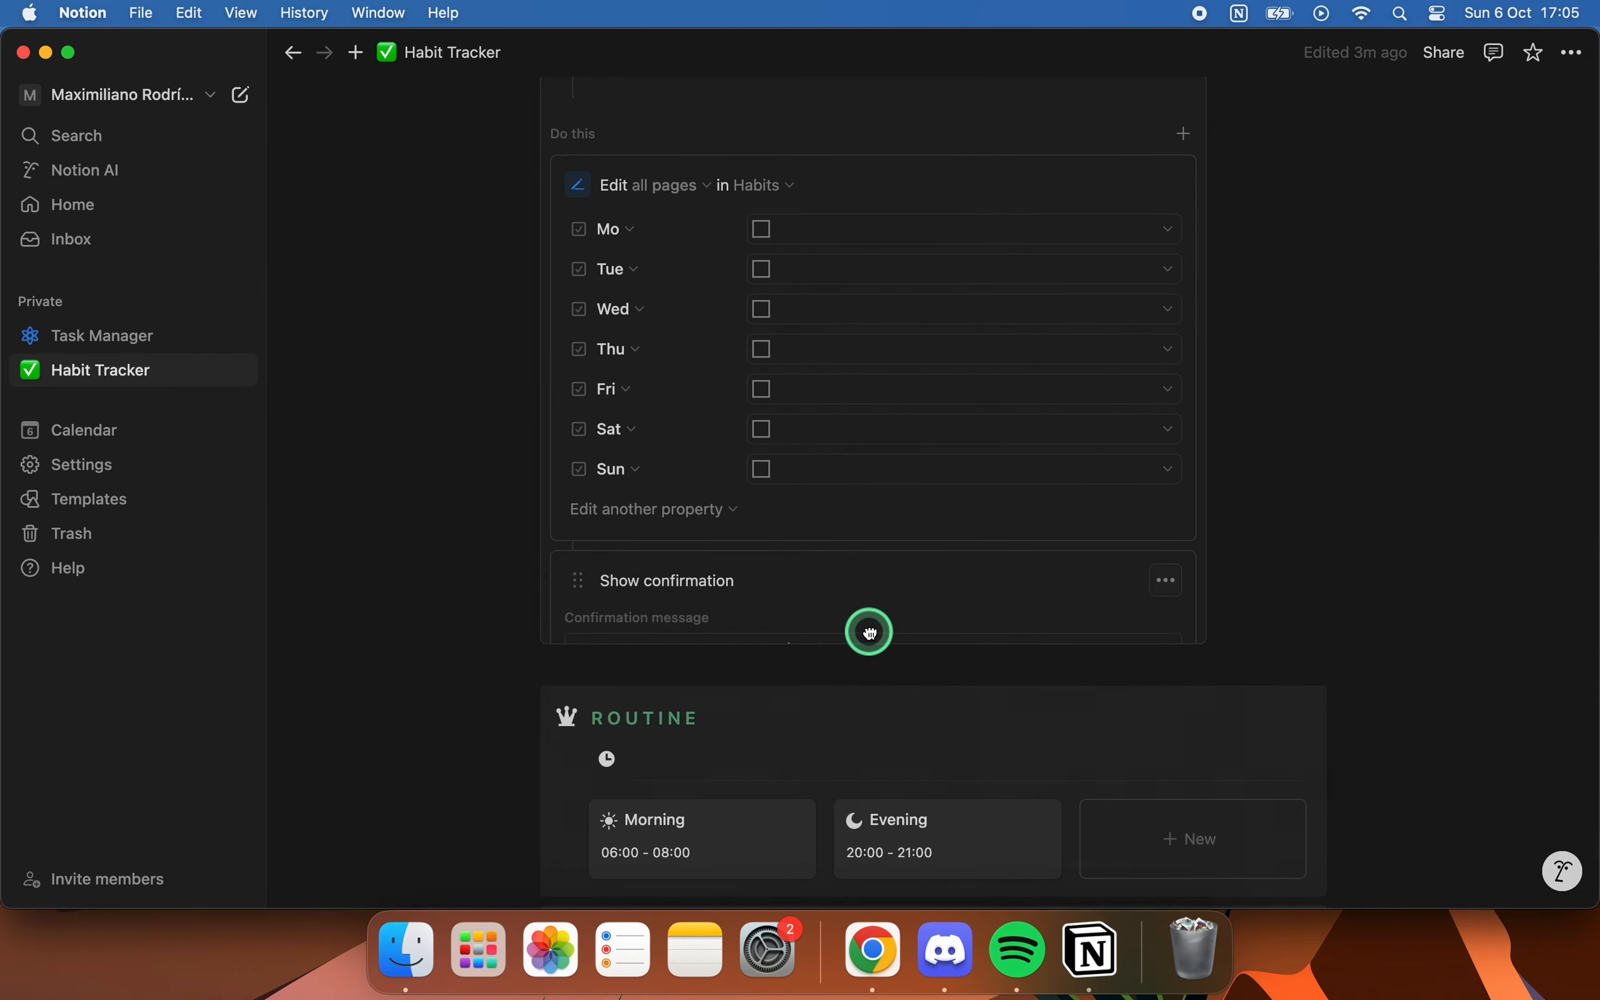
scroll(866, 628, down, 6)
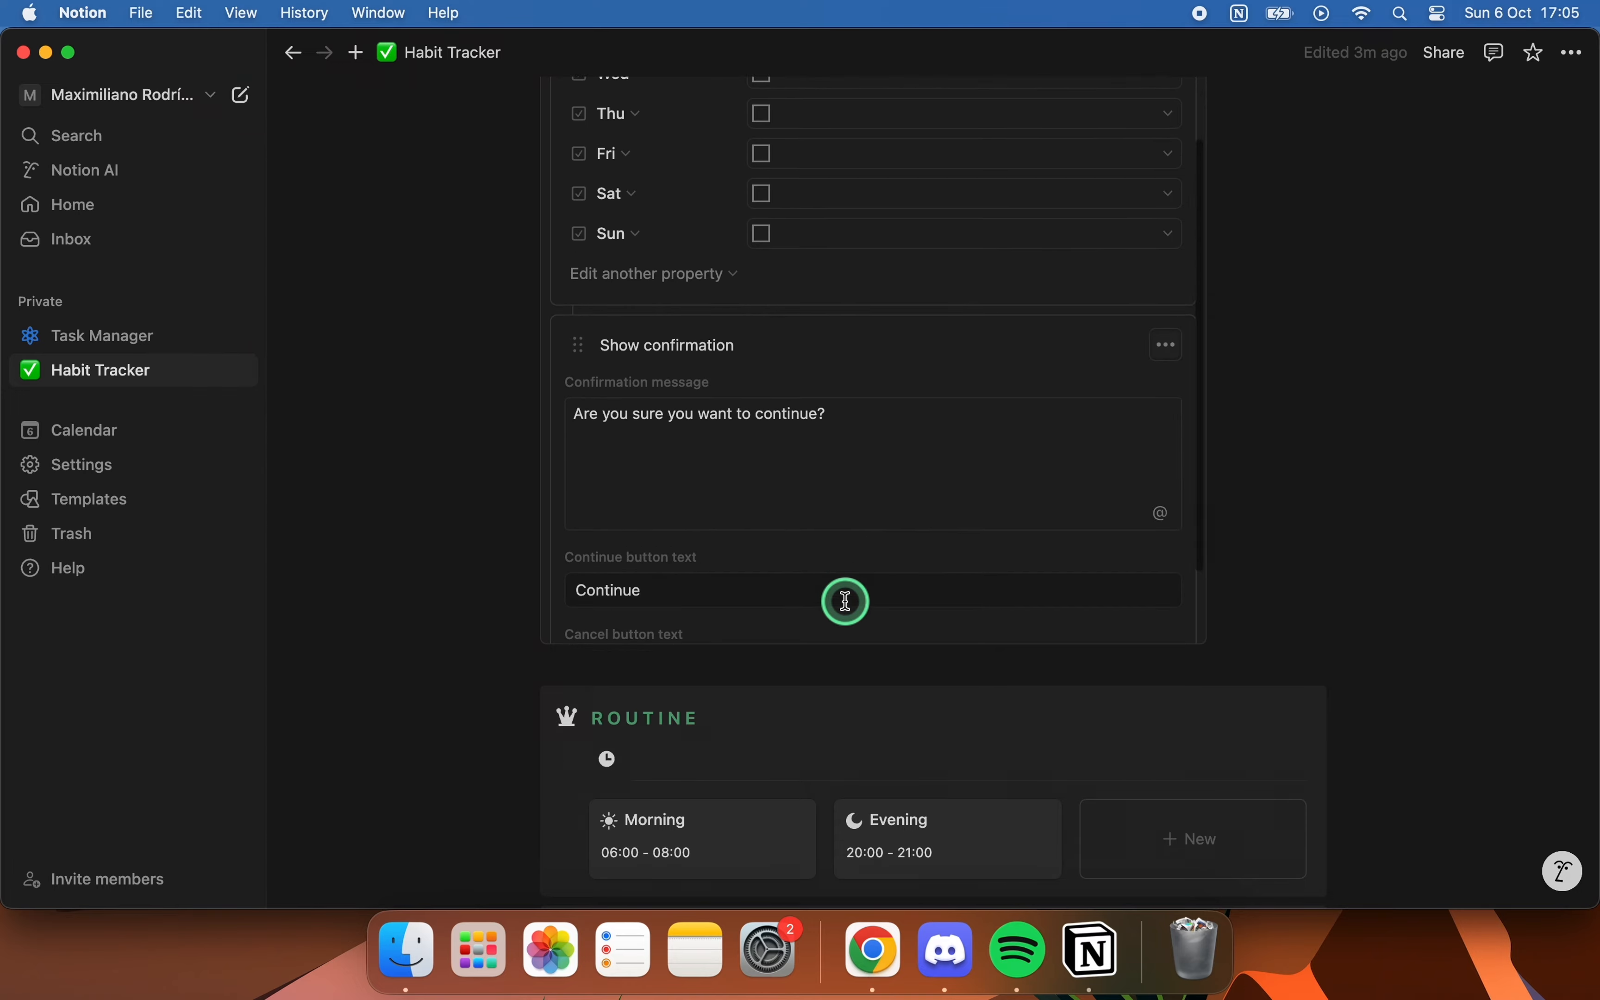
scroll(846, 600, down, 3)
scroll(772, 396, up, 3)
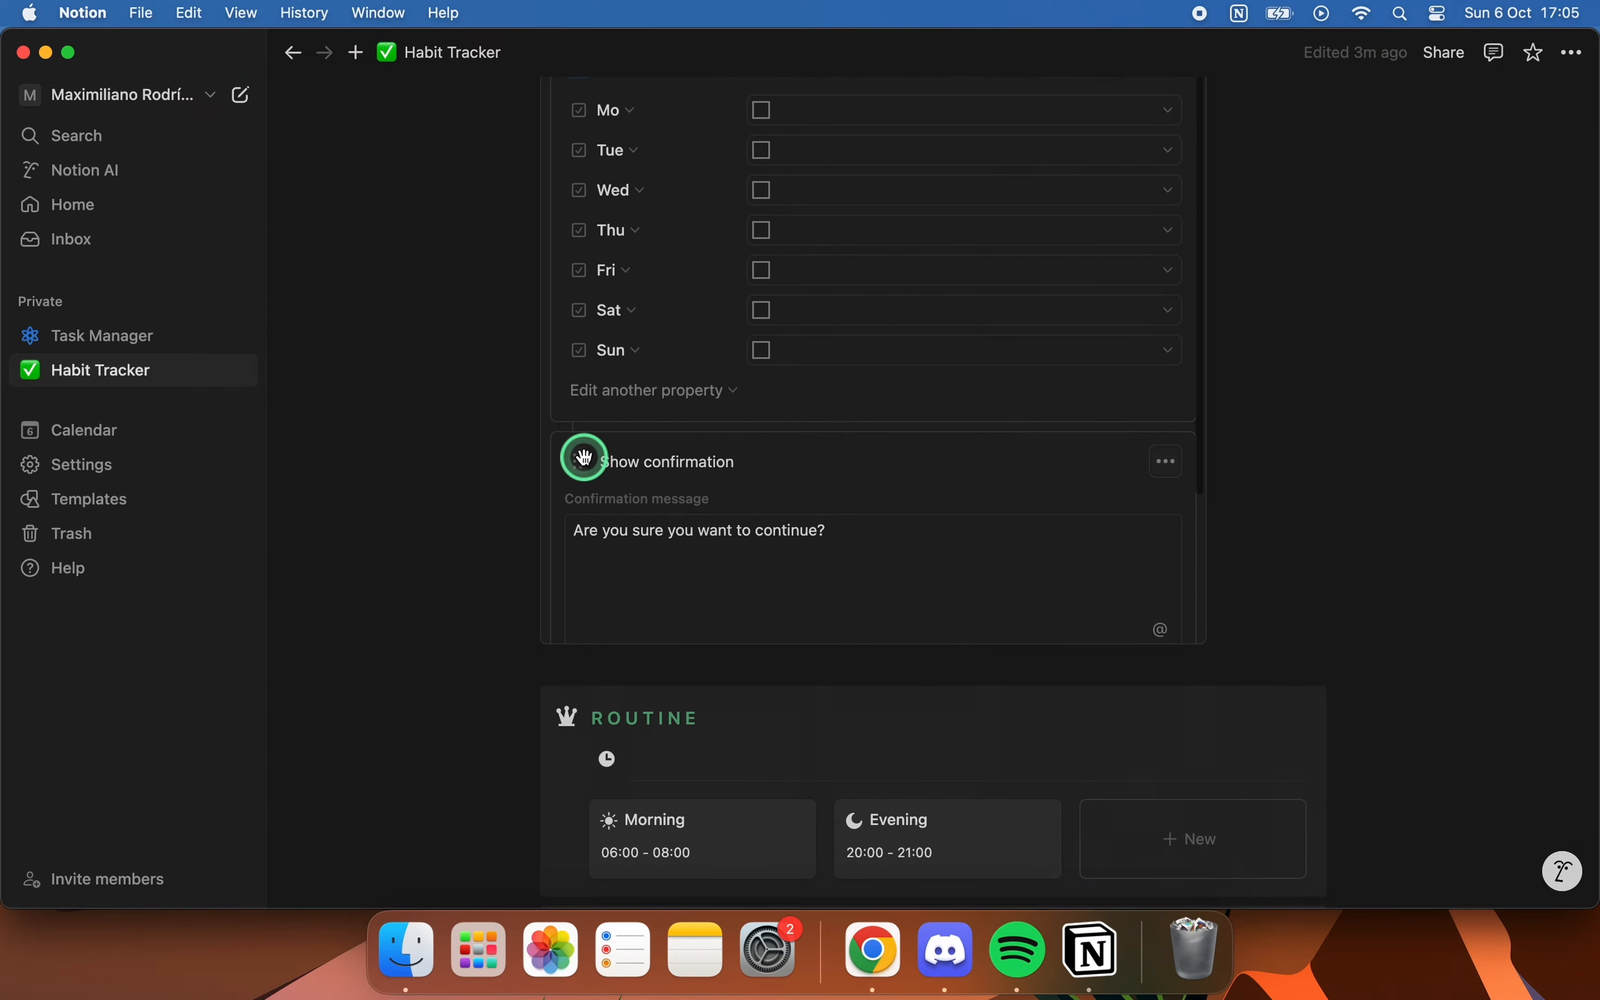
- Move the Show confirmation step above the Habits edit action and name the button "Reset Week"
drag(578, 457, 627, 201)
scroll(671, 265, up, 10)
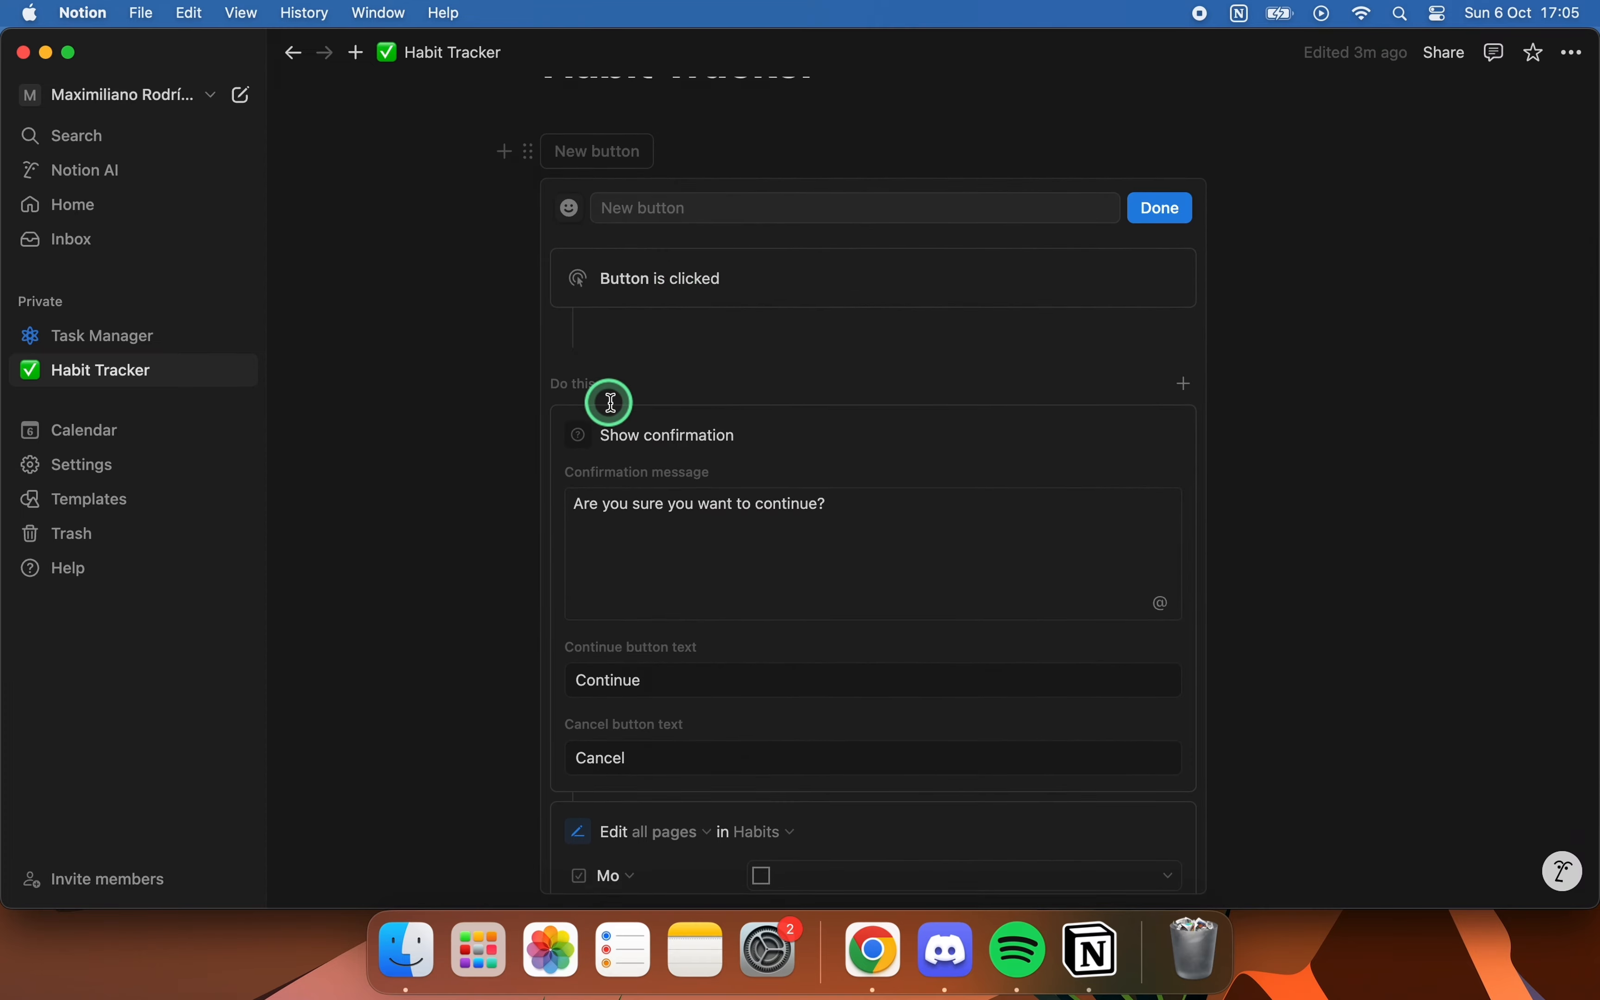
click(723, 207)
text(rE)
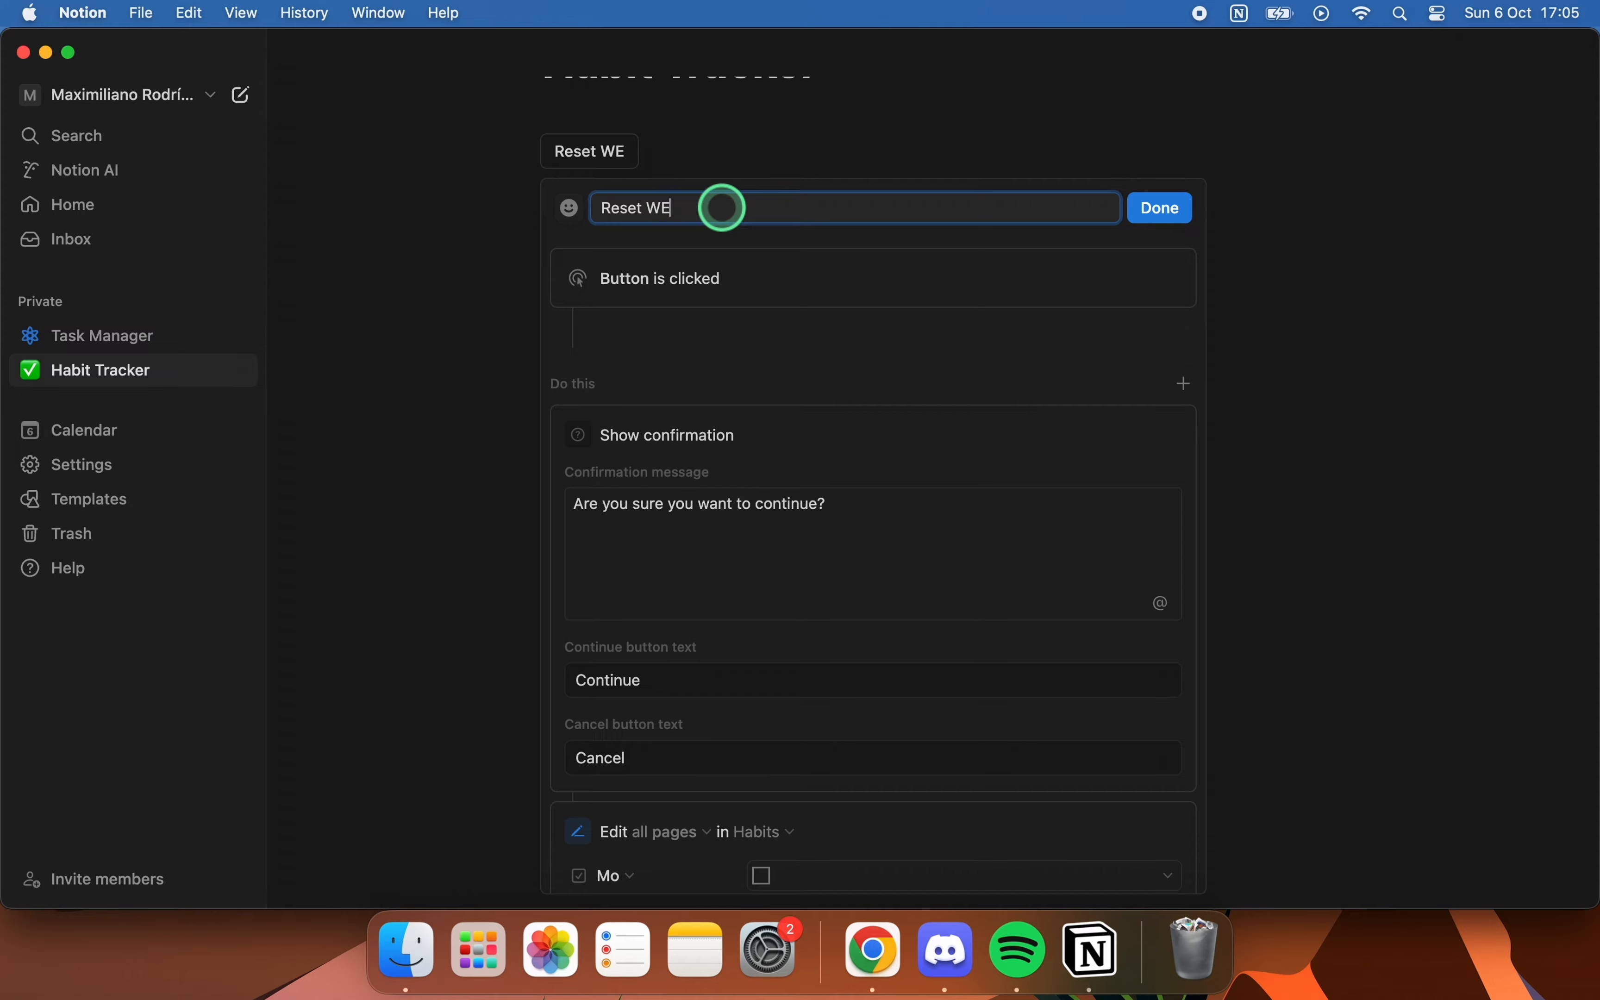
key(BackSpace)
drag(721, 203, 506, 207)
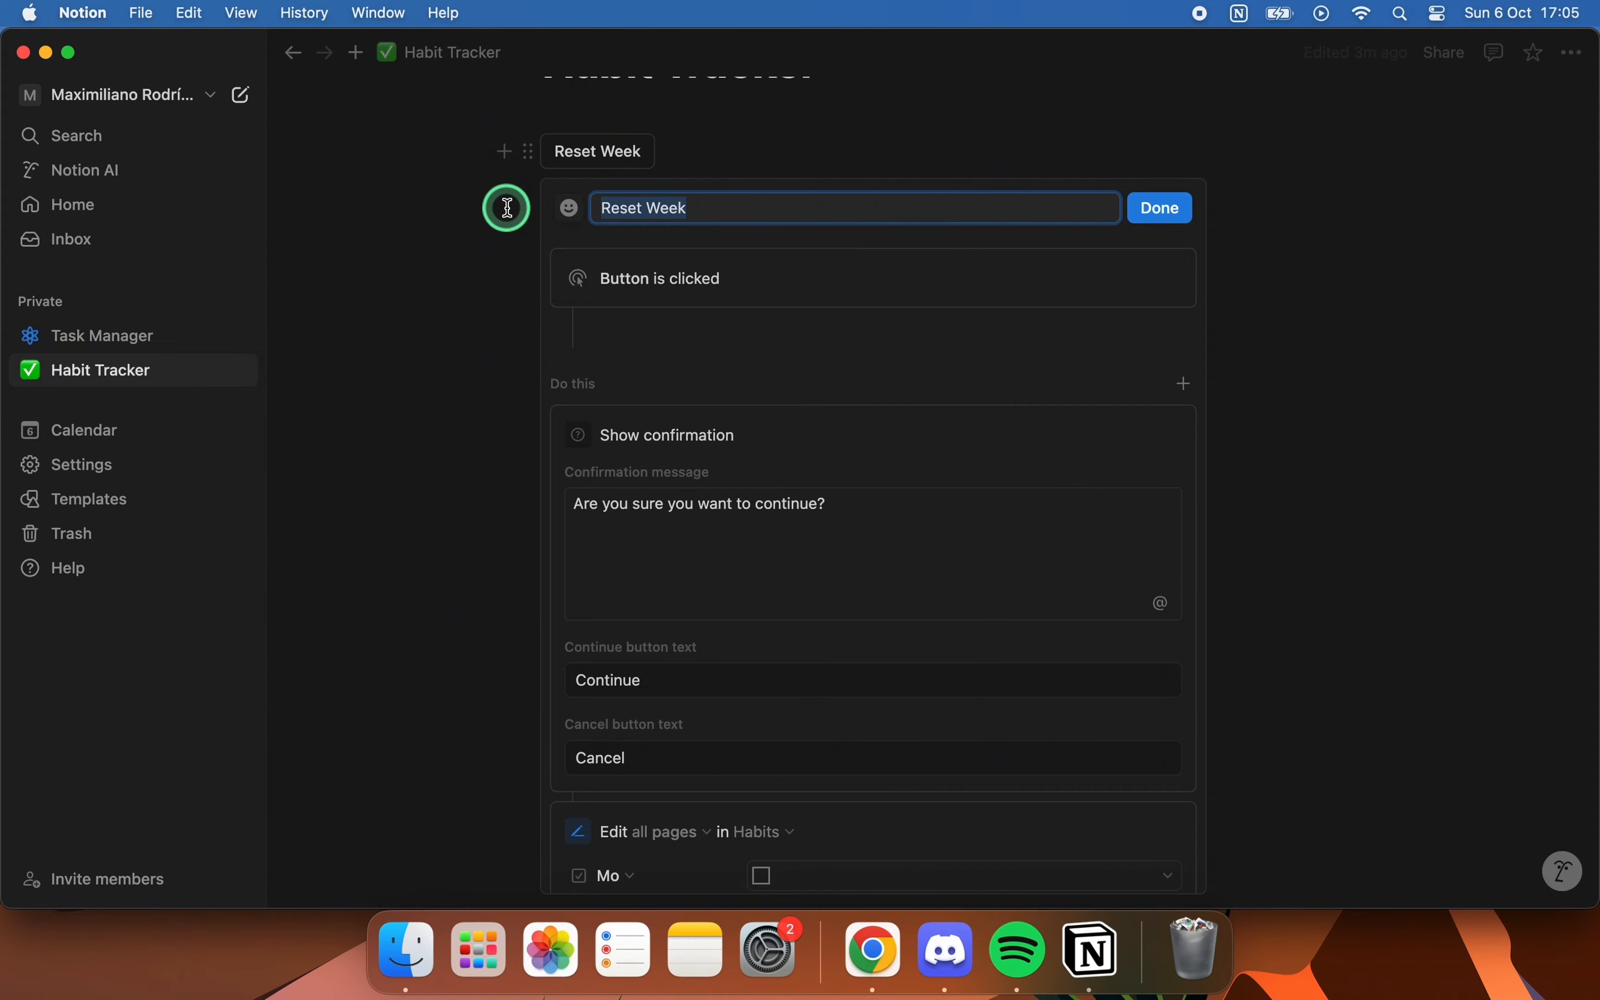
click(723, 201)
- Give the Reset Week button a green clockwise circular arrow icon and finish editing the button
click(568, 208)
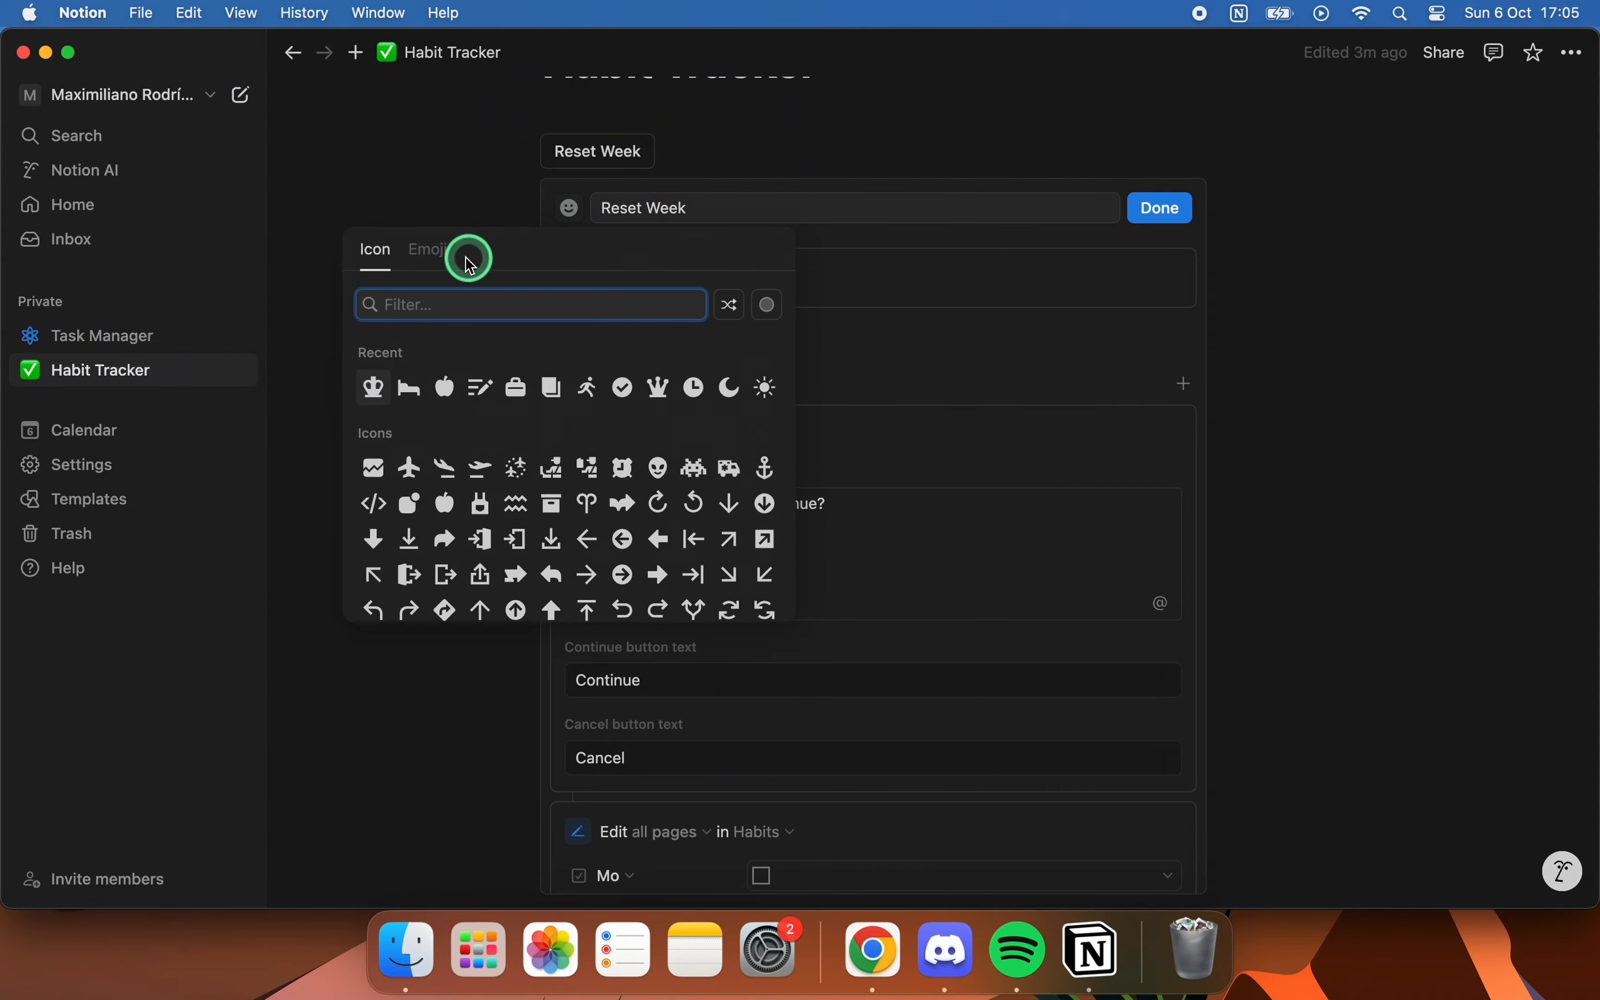
click(448, 258)
click(377, 434)
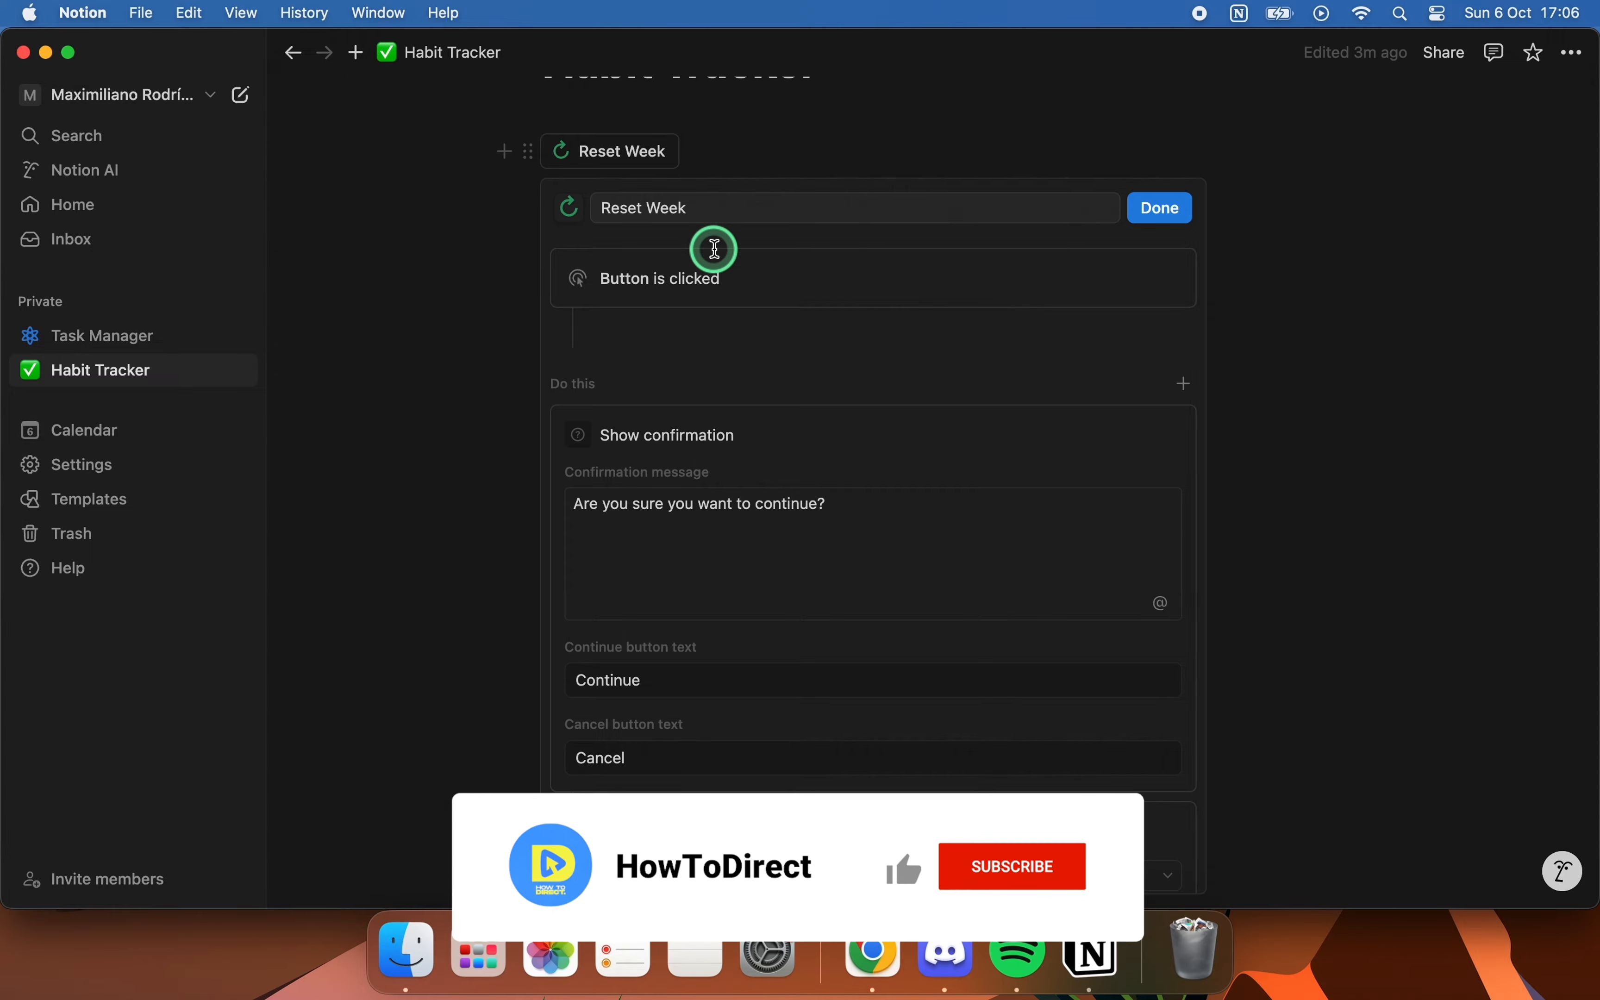
click(1148, 211)
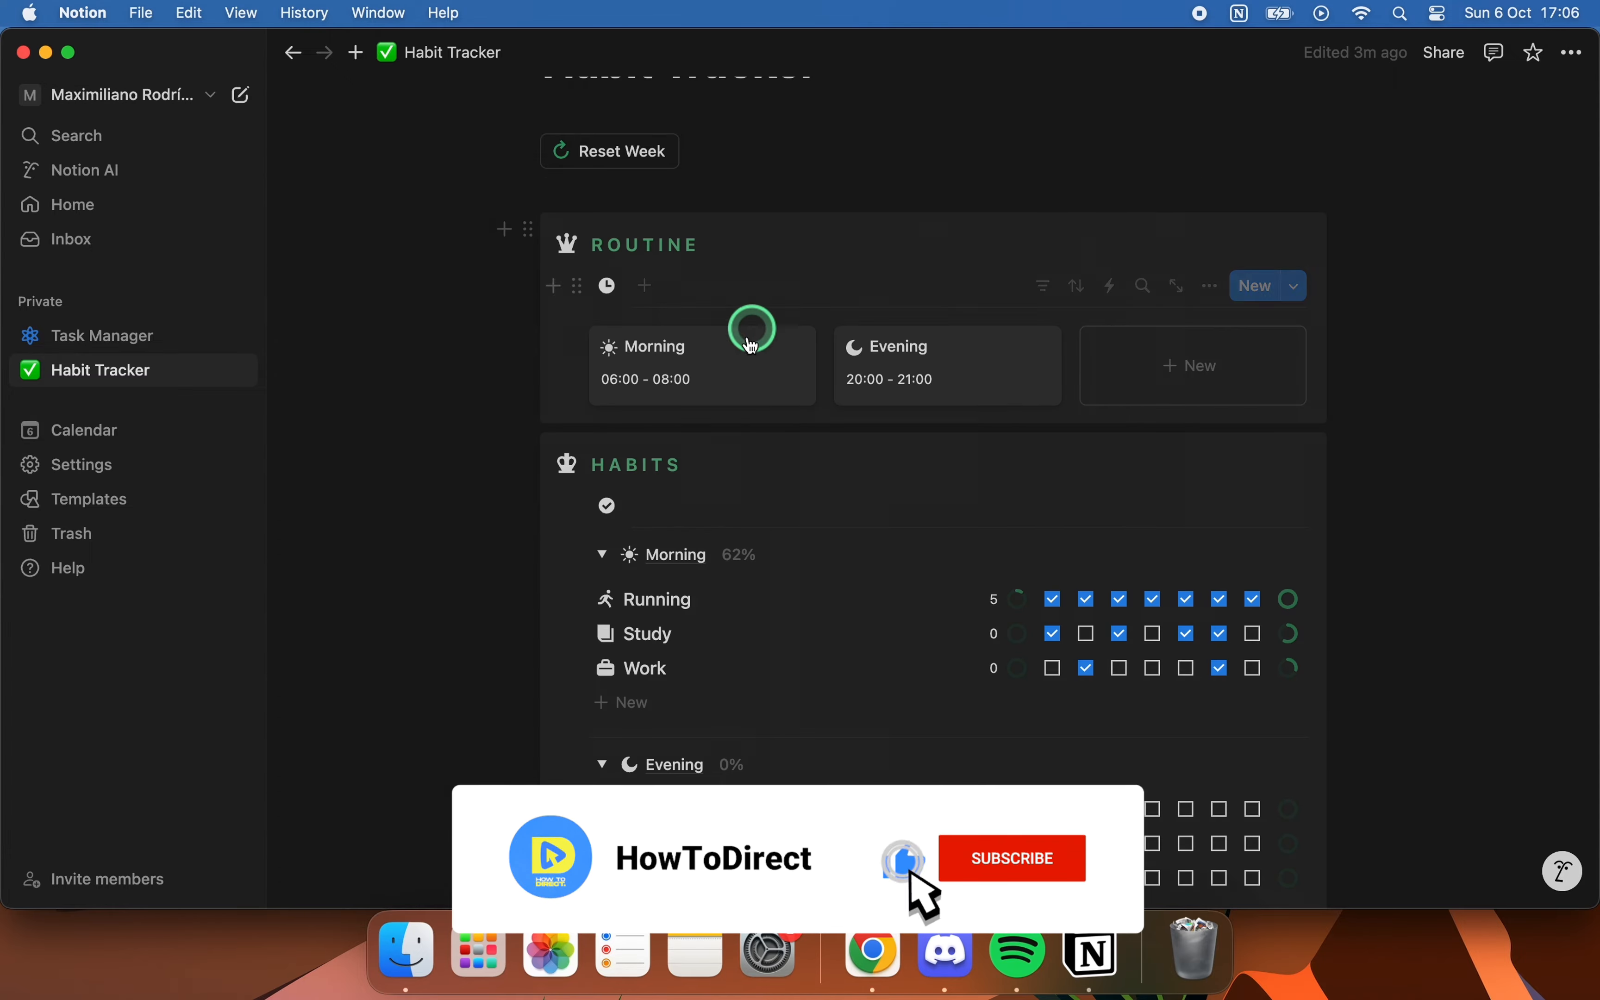
- Run the Reset Week button, accept its confirmation, and check the weekday checkboxes of the Morning and Evening habits
scroll(463, 383, up, 3)
click(598, 378)
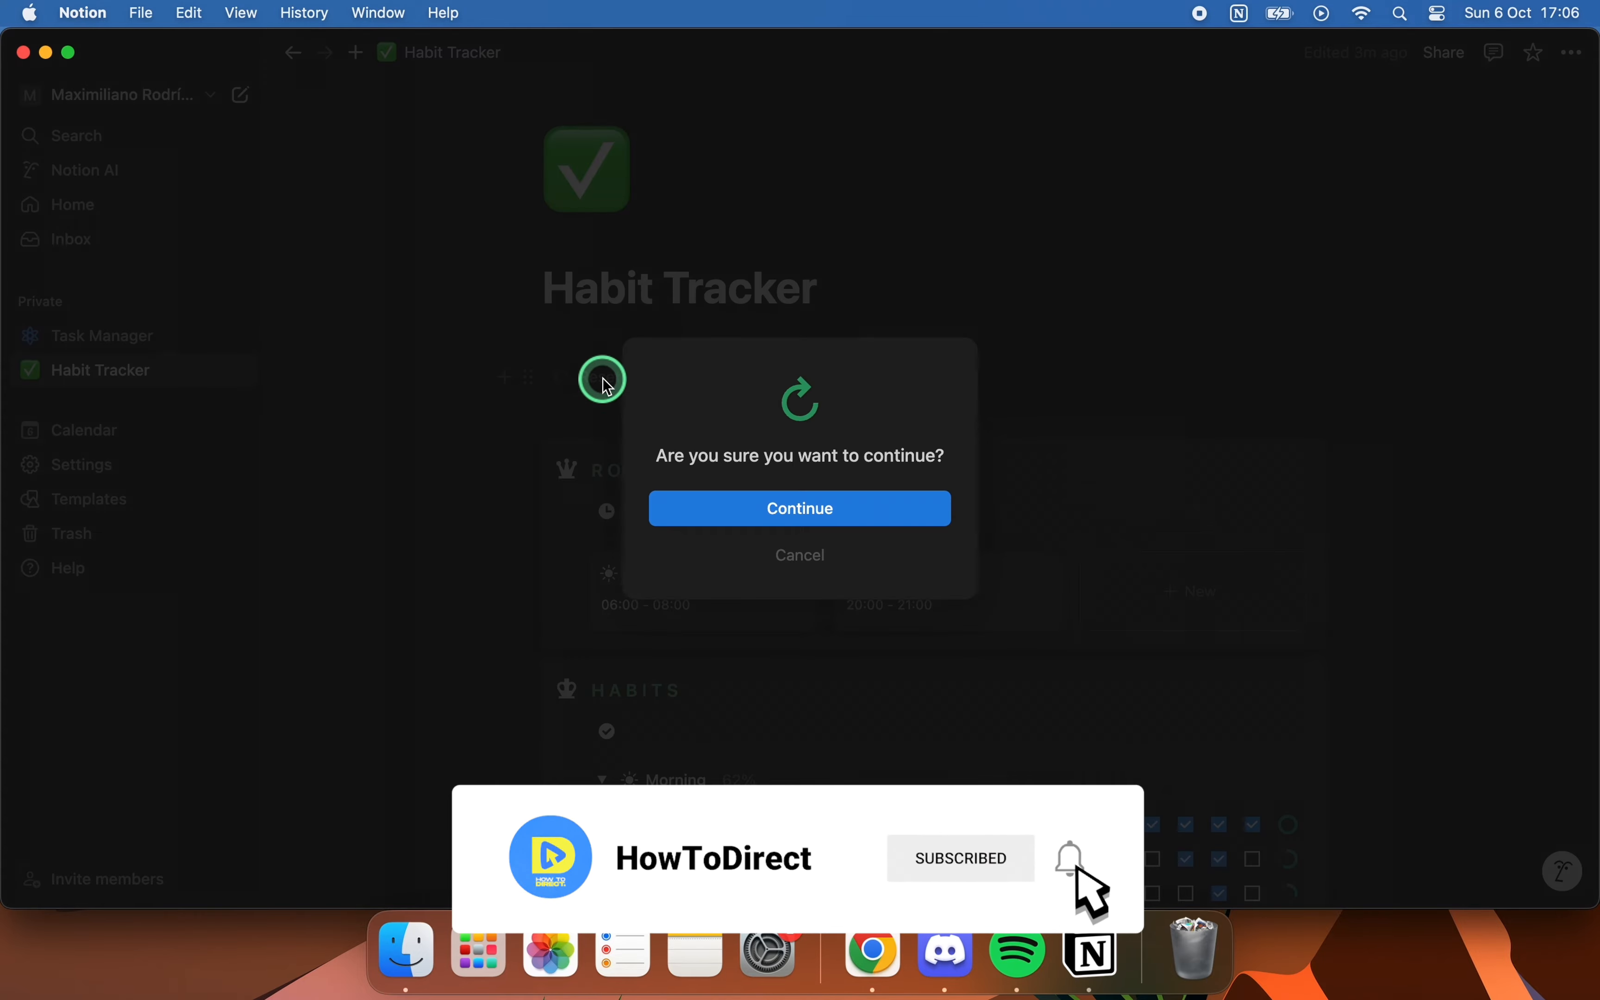
click(778, 509)
scroll(868, 478, down, 6)
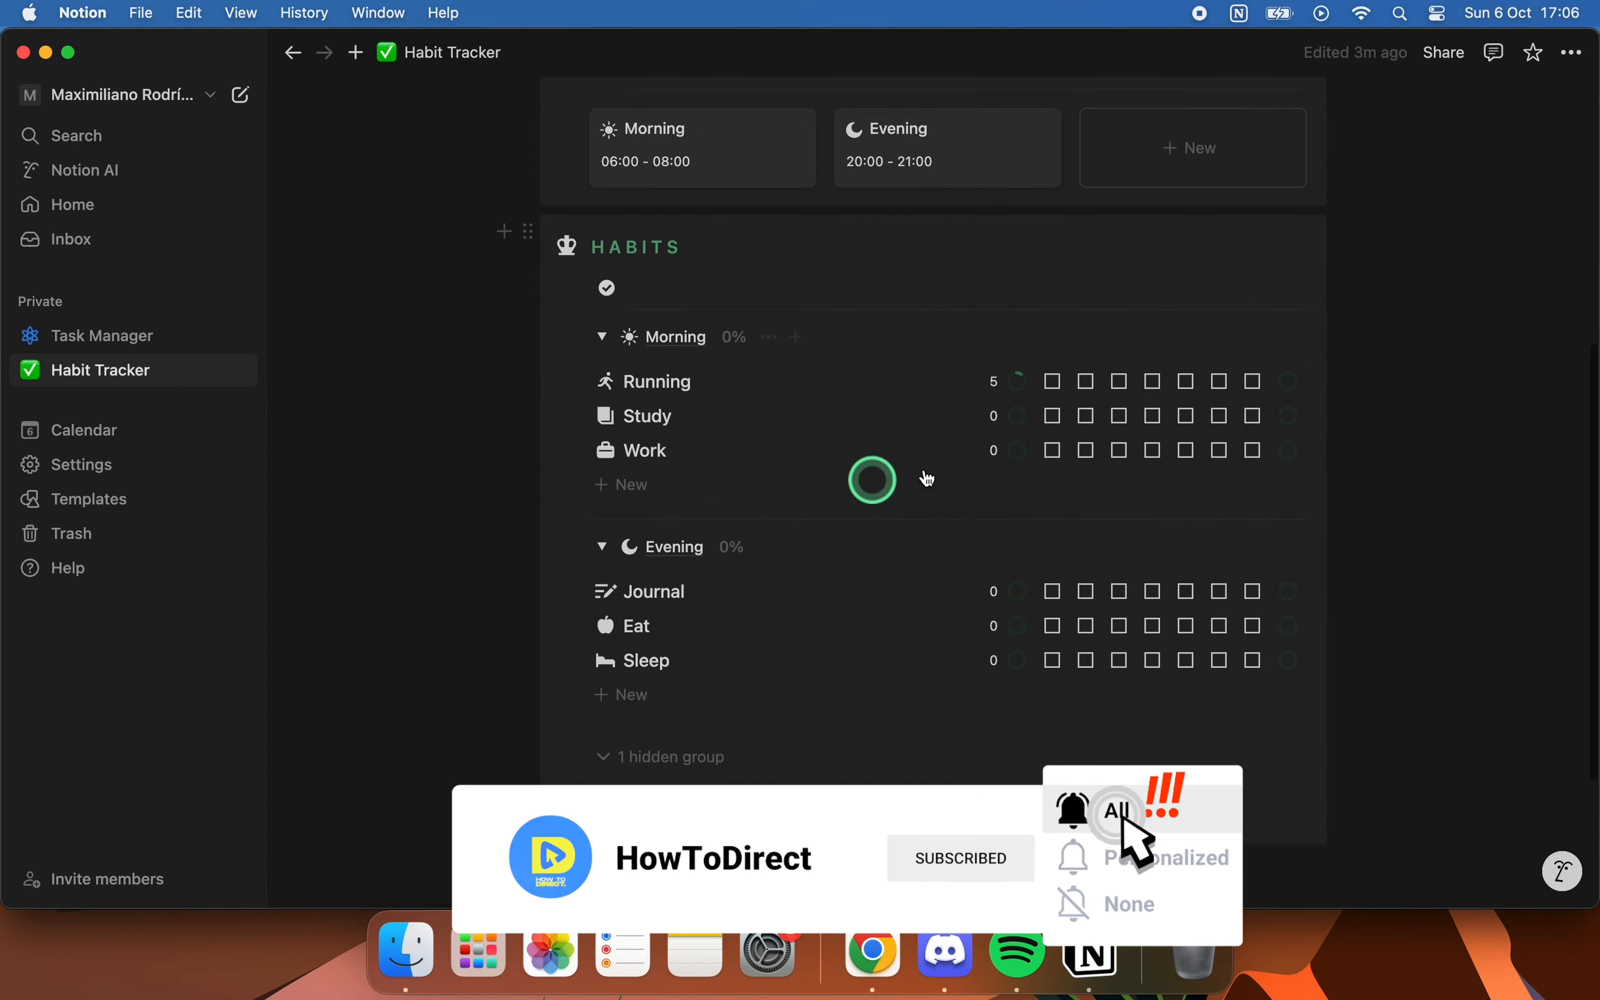
scroll(1414, 454, up, 2)
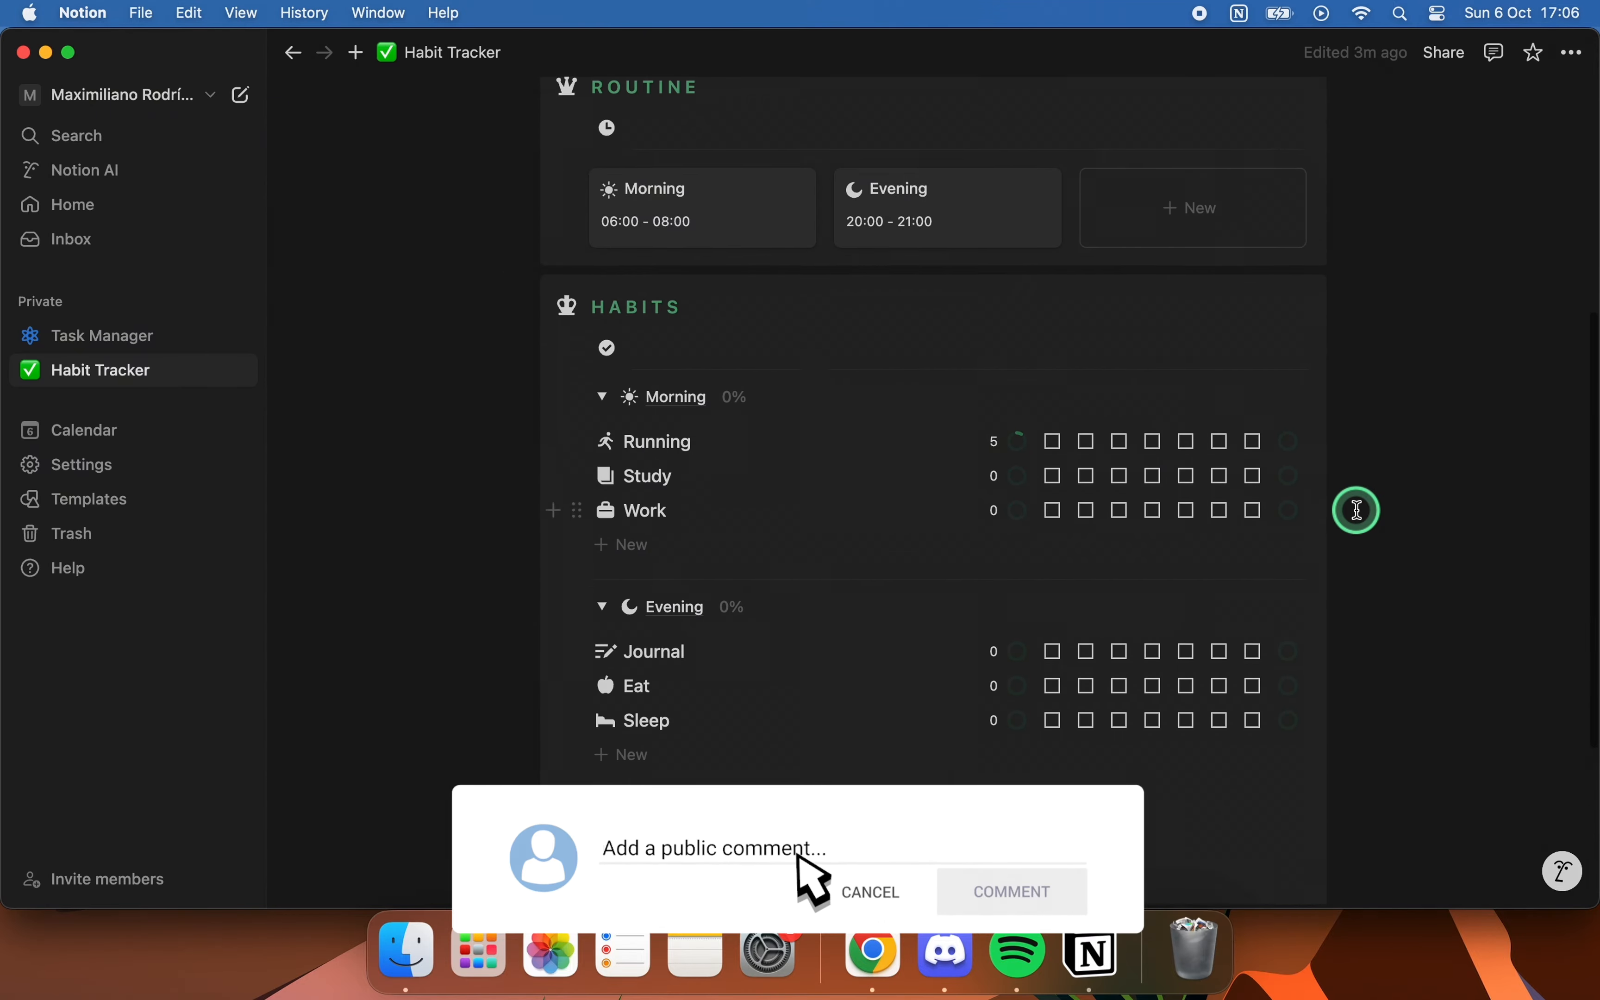
scroll(1310, 475, down, 3)
scroll(1319, 479, up, 4)
scroll(1189, 480, up, 2)
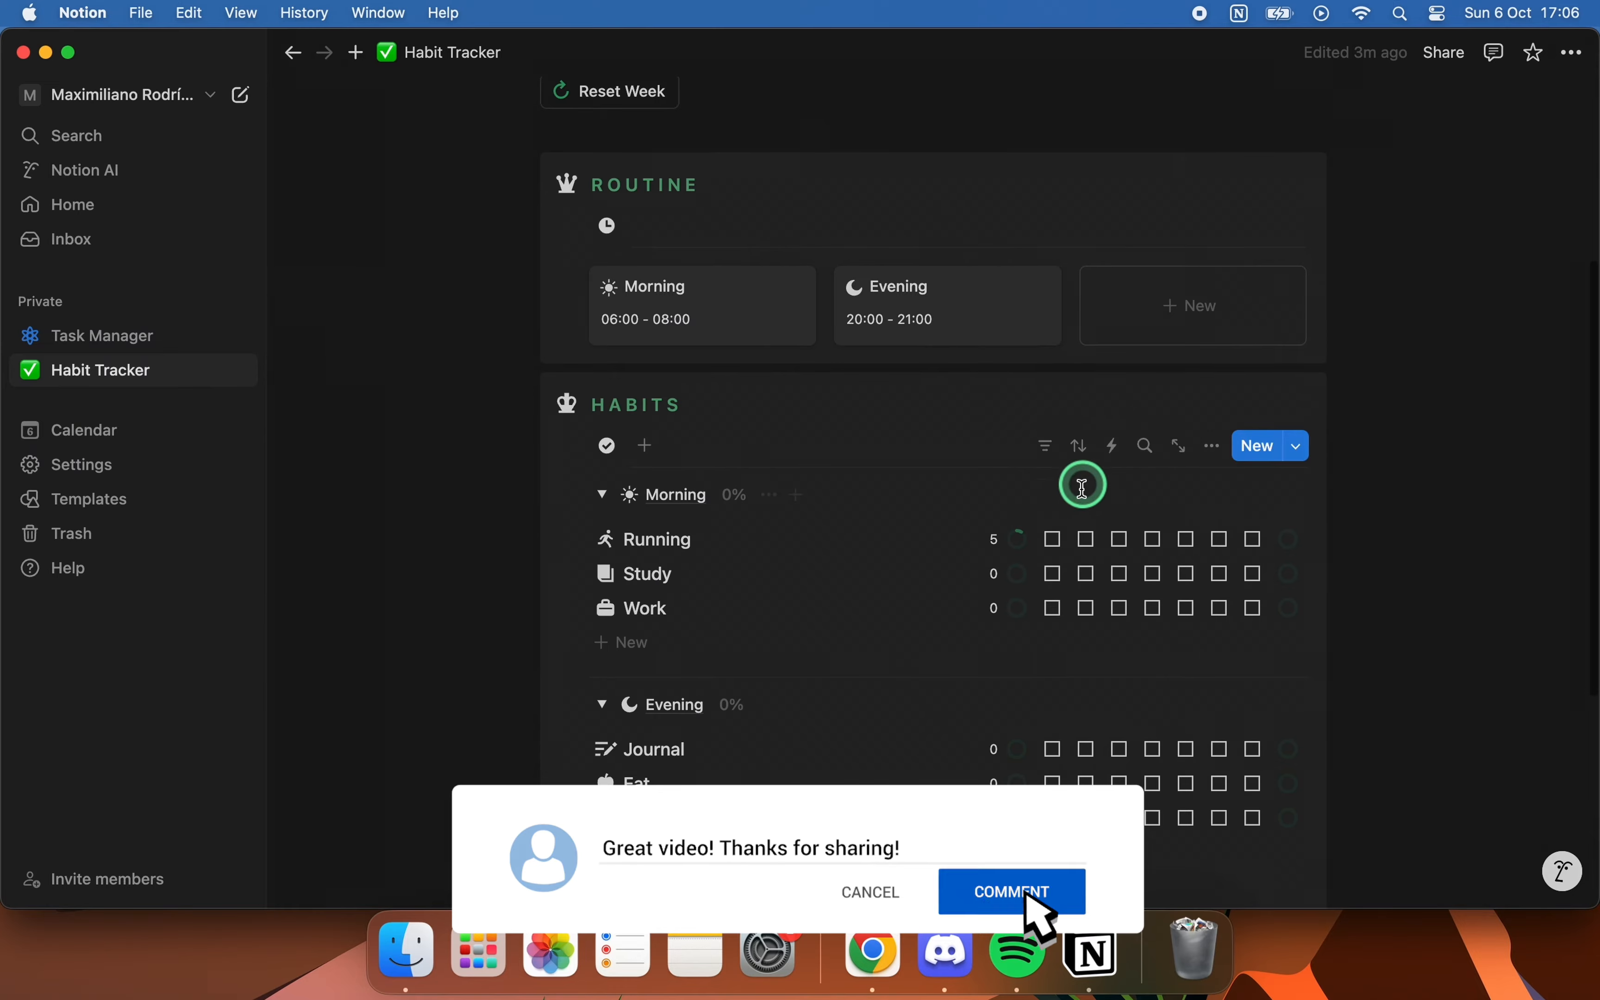